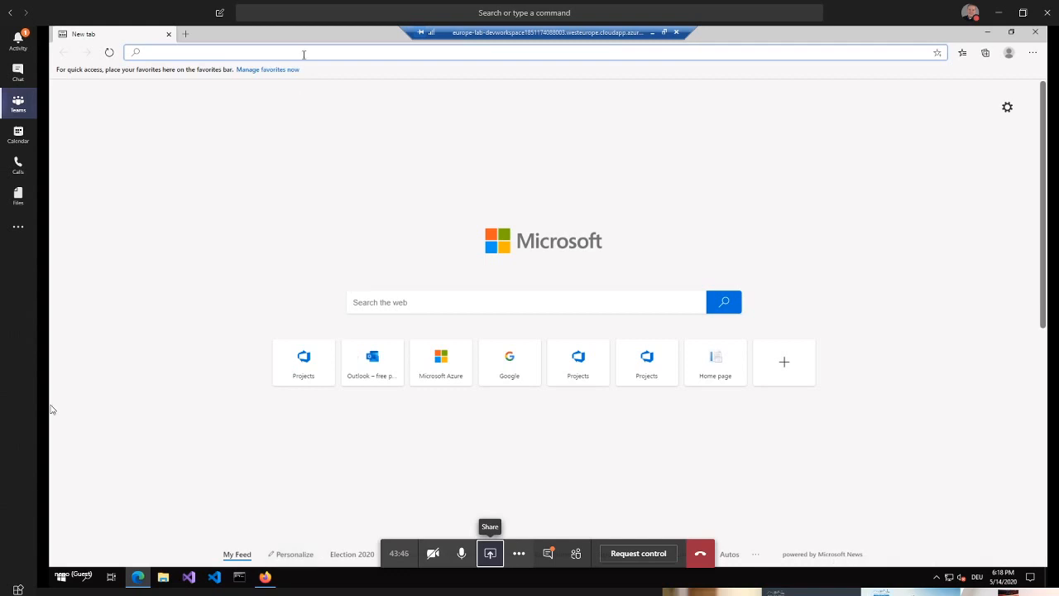
text(dev.azu)
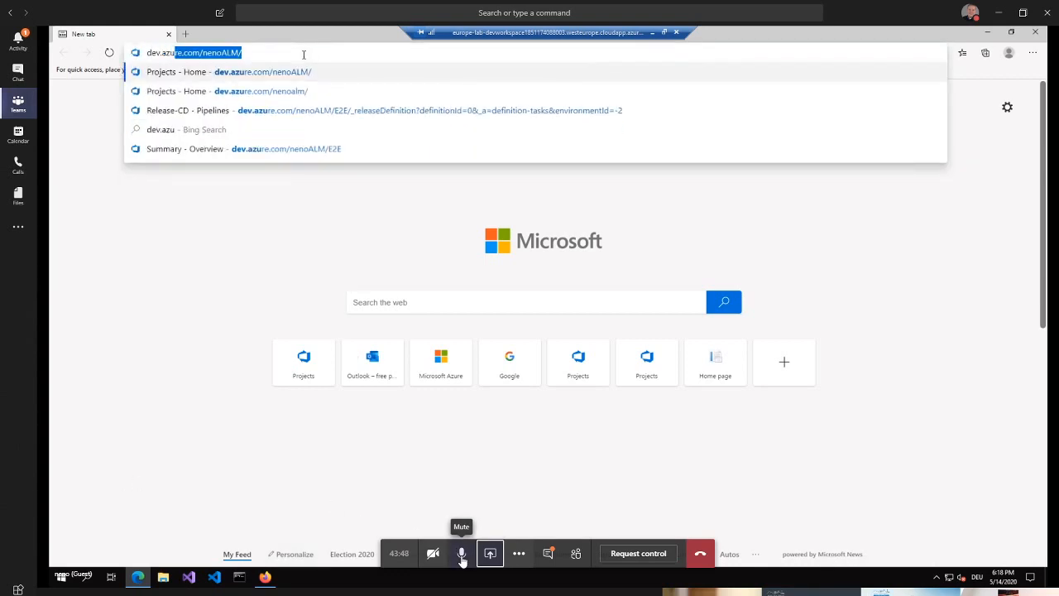
key(End)
key(ctrl+a)
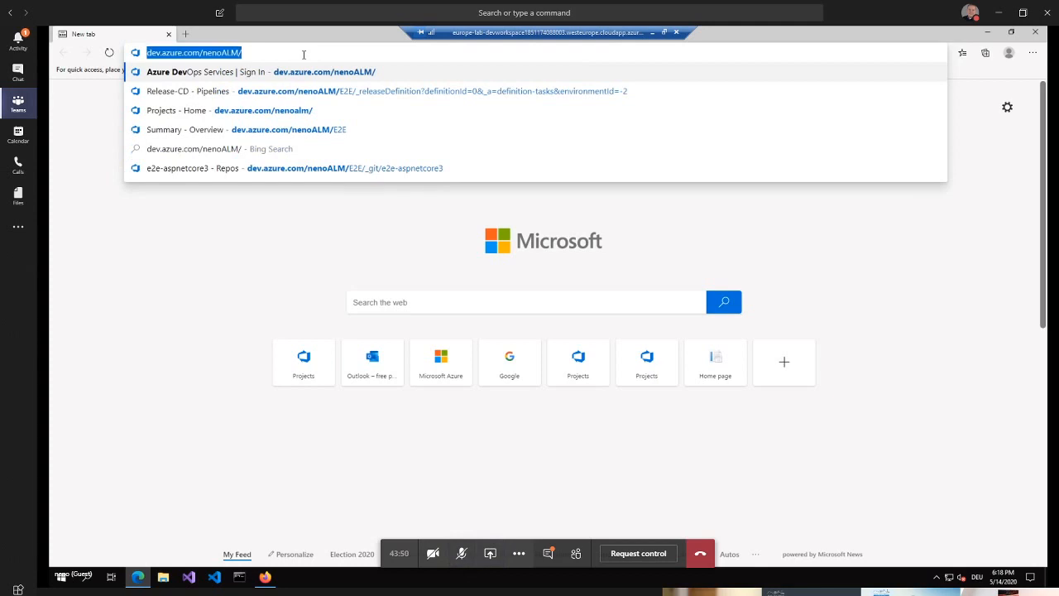
key(BackSpace)
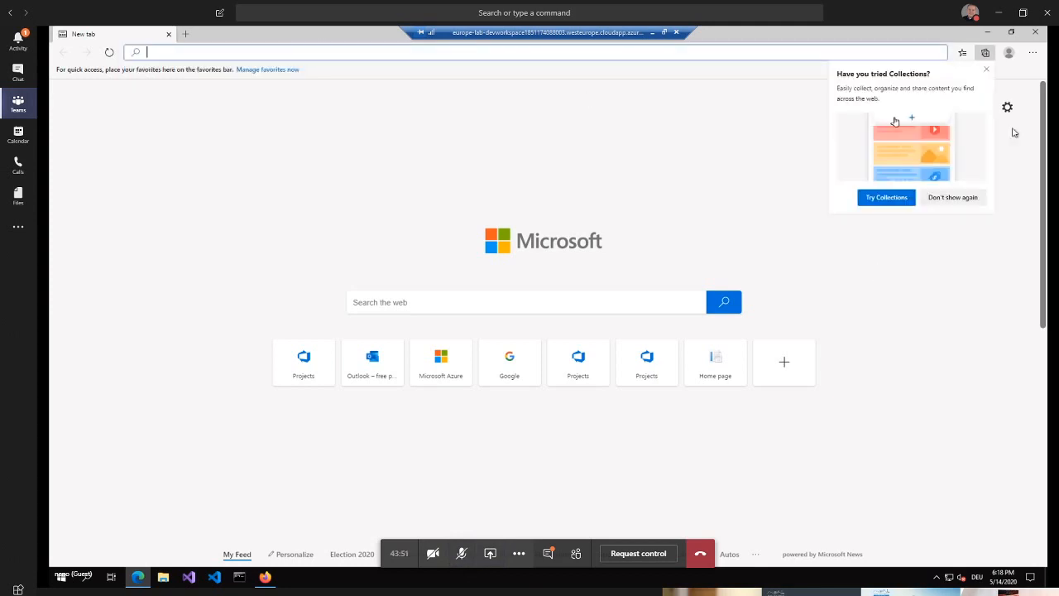
- Dismiss the Collections suggestion and switch the meeting view to full screen
click(987, 69)
click(521, 557)
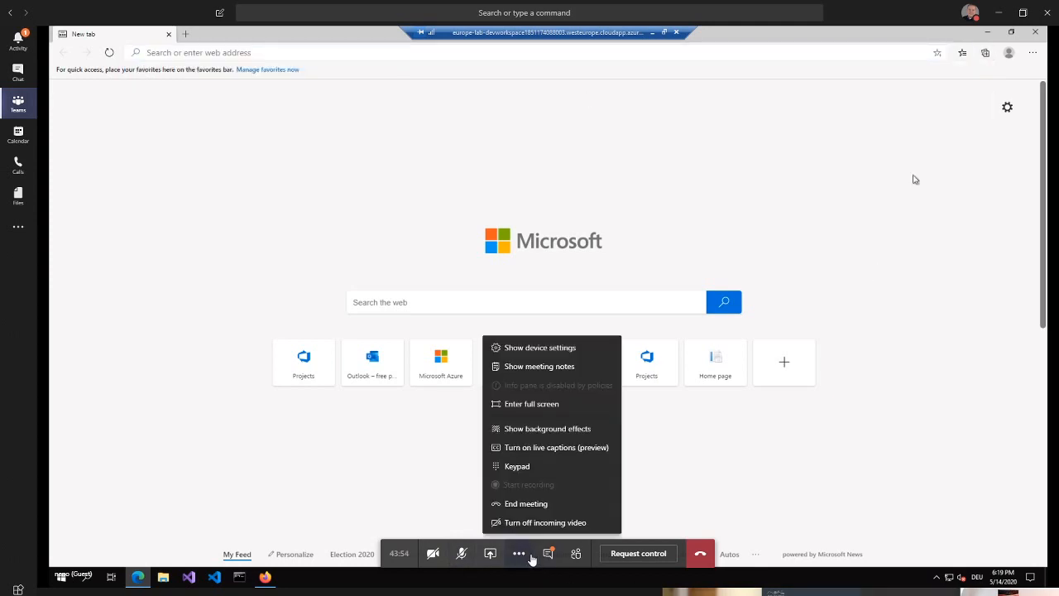
click(560, 406)
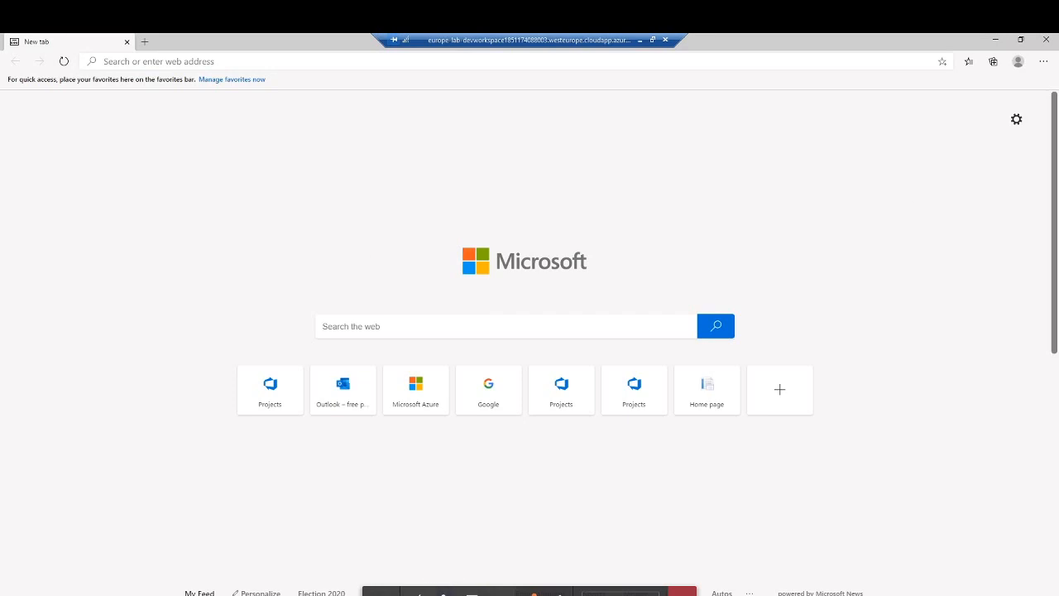
- Move the floating meeting window out of view, past the edge of the shared desktop
drag(2, 129, 293, 127)
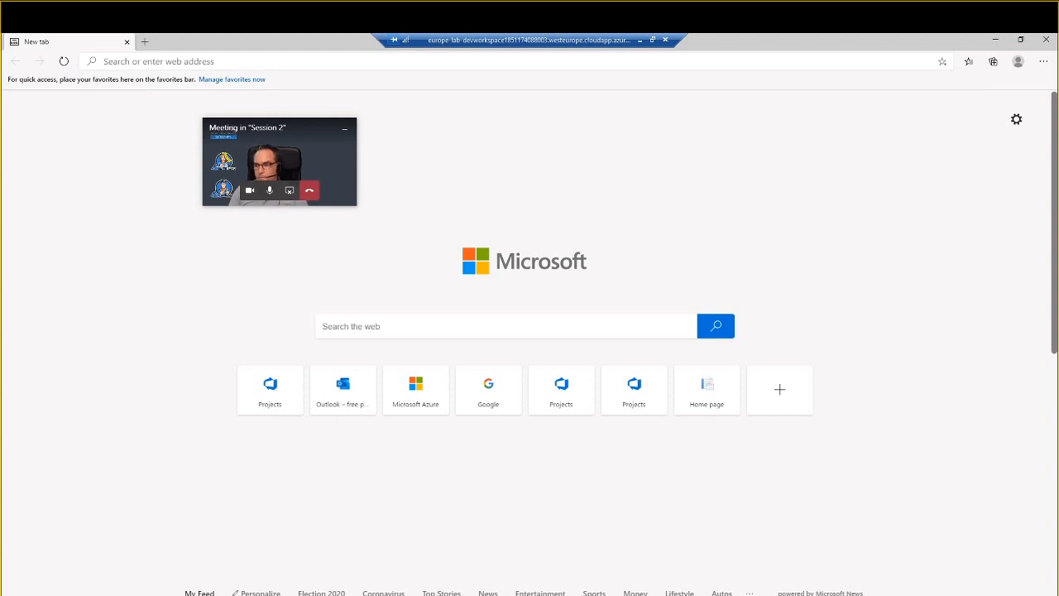
drag(276, 133, 0, 115)
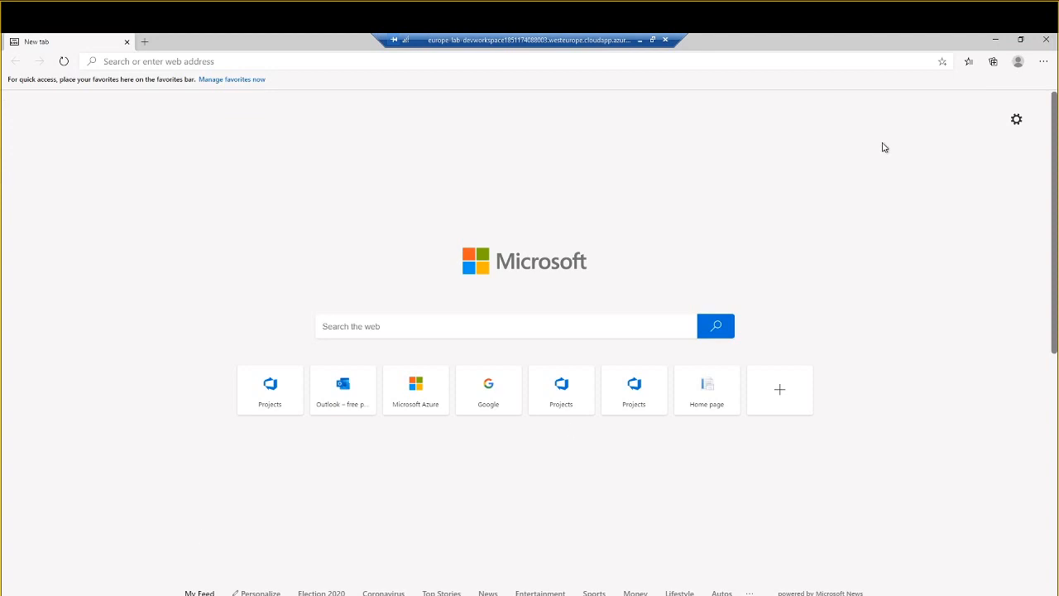
- Launch Notepad with an empty document and reposition its window over the browser
click(387, 594)
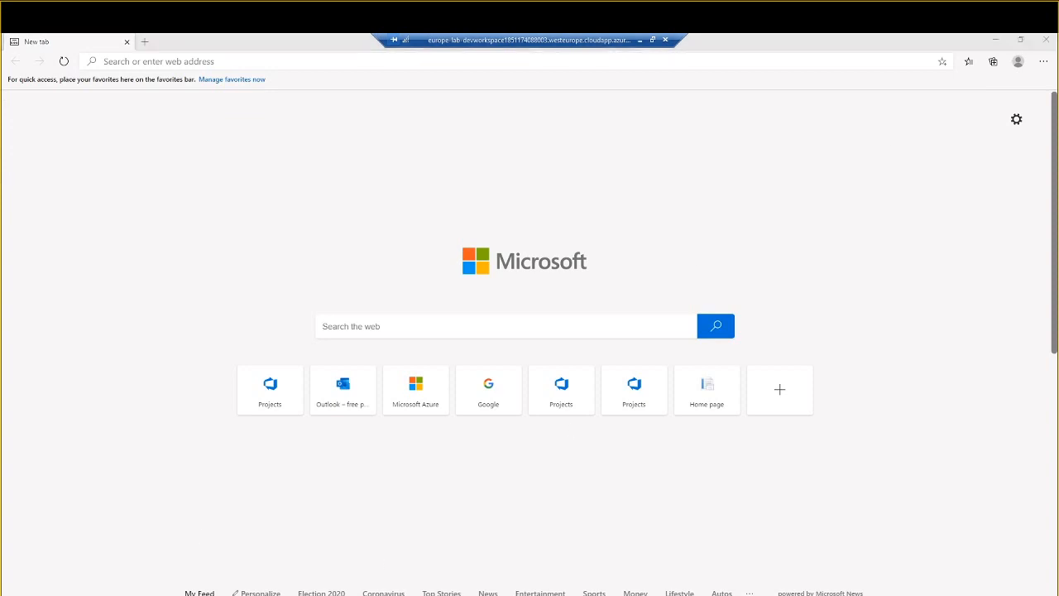
key(super+r)
text(notepad)
key(Return)
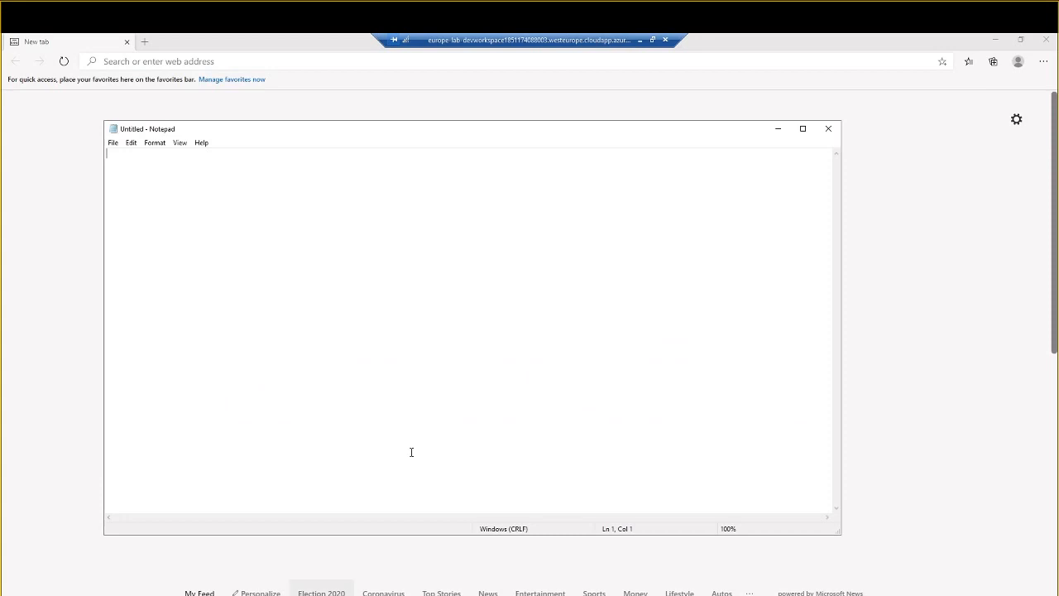
drag(286, 133, 316, 135)
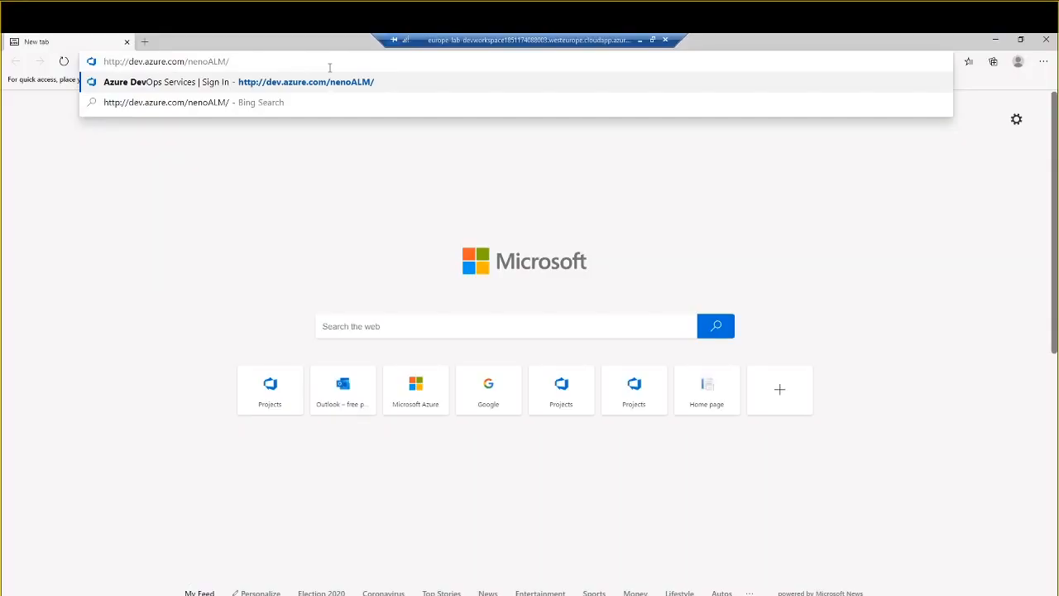
- Go to dev.azure.com/nenoALM/e2e in the browser and choose the existing Microsoft account for signing in
text(e2e)
key(Return)
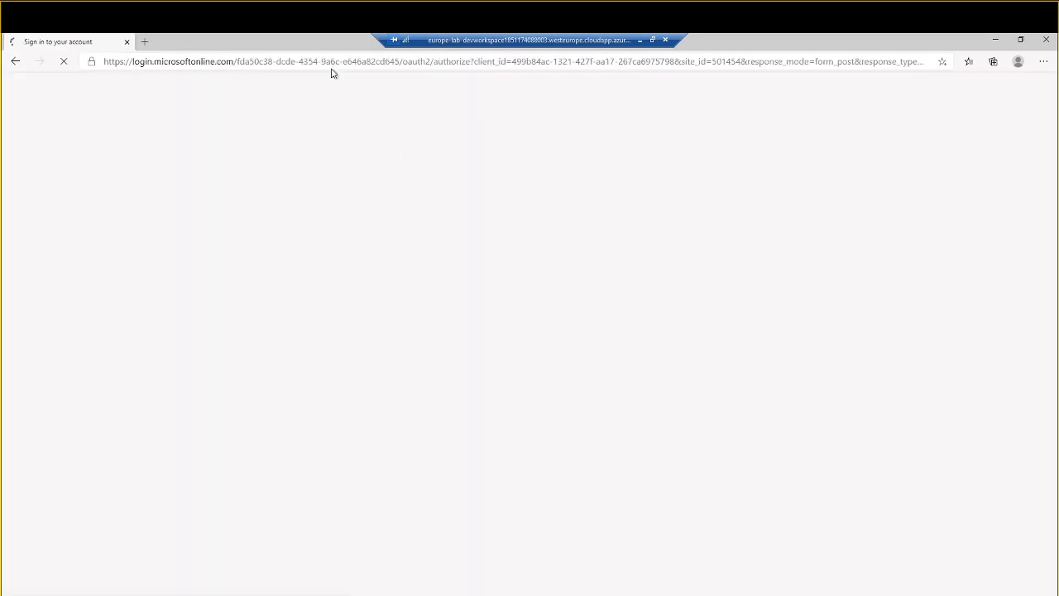
click(535, 331)
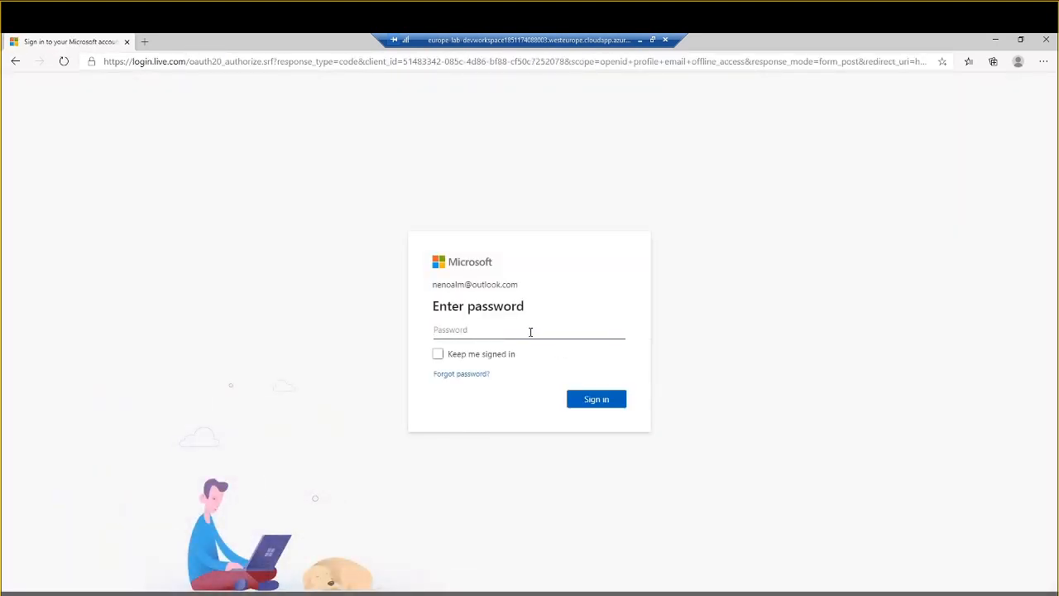
- Try to sign in to the Microsoft account with its password
text(*********)
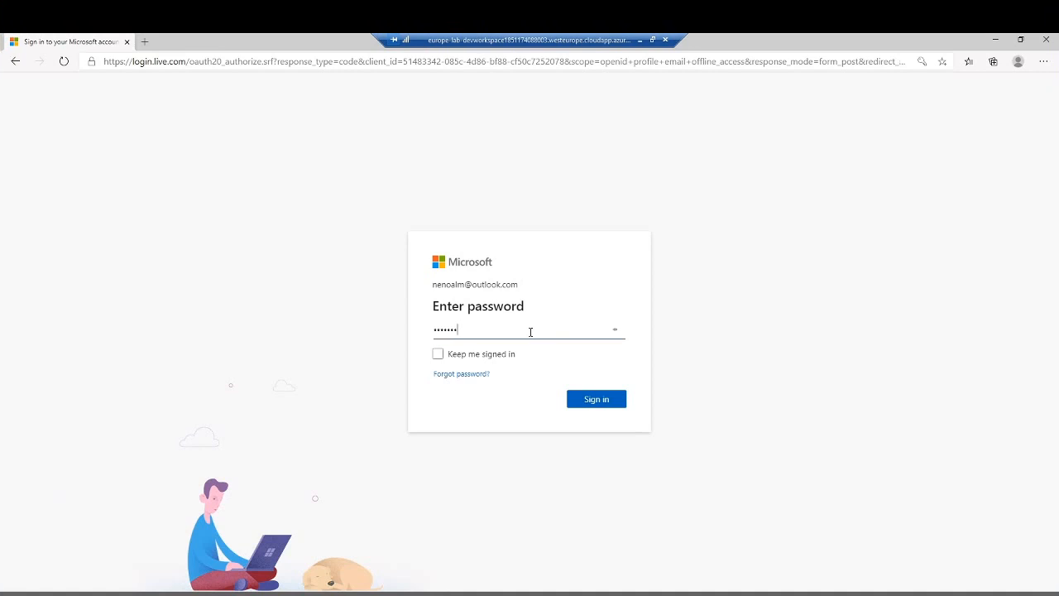
key(ctrl+a)
text(************)
key(Return)
- Enter the Microsoft account password again and sign in to the E2E project
text(*********)
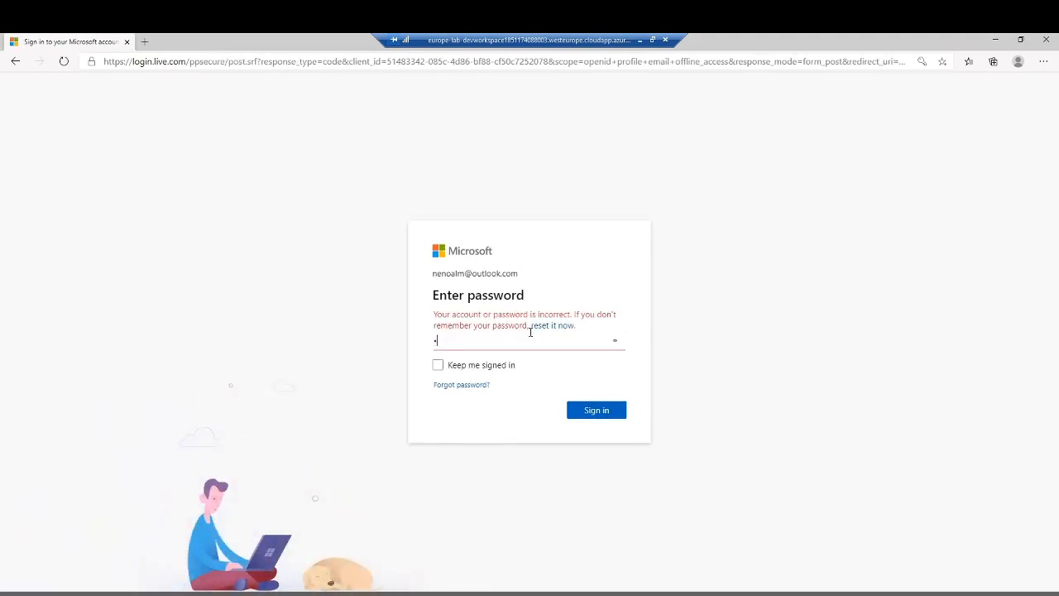
text(***)
key(Return)
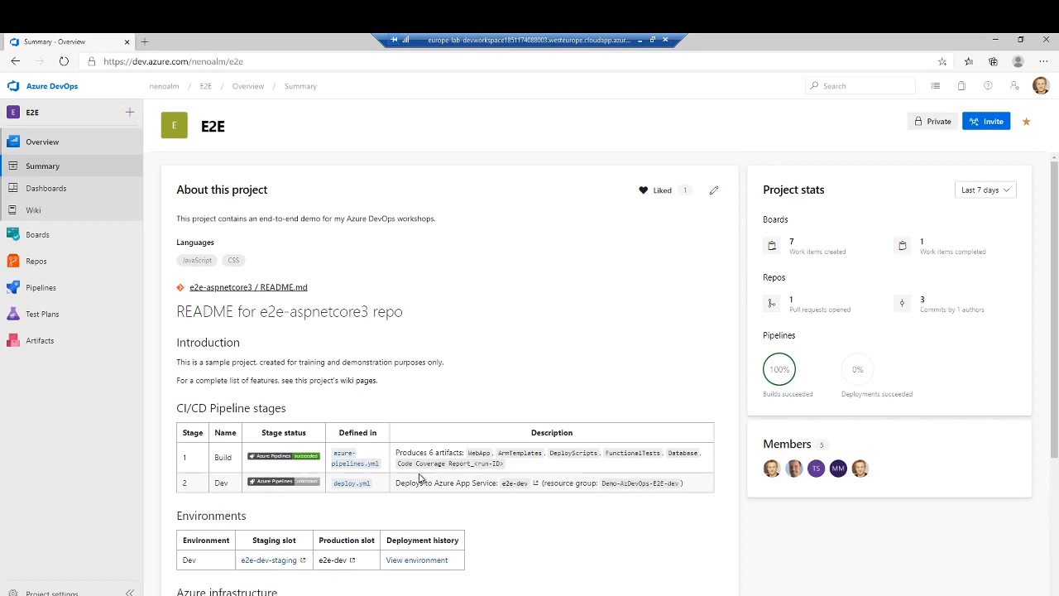
- Switch to Notepad and save the empty document on the Desktop as Agenda-Meetup-Azure-Dev-Muc
click(245, 595)
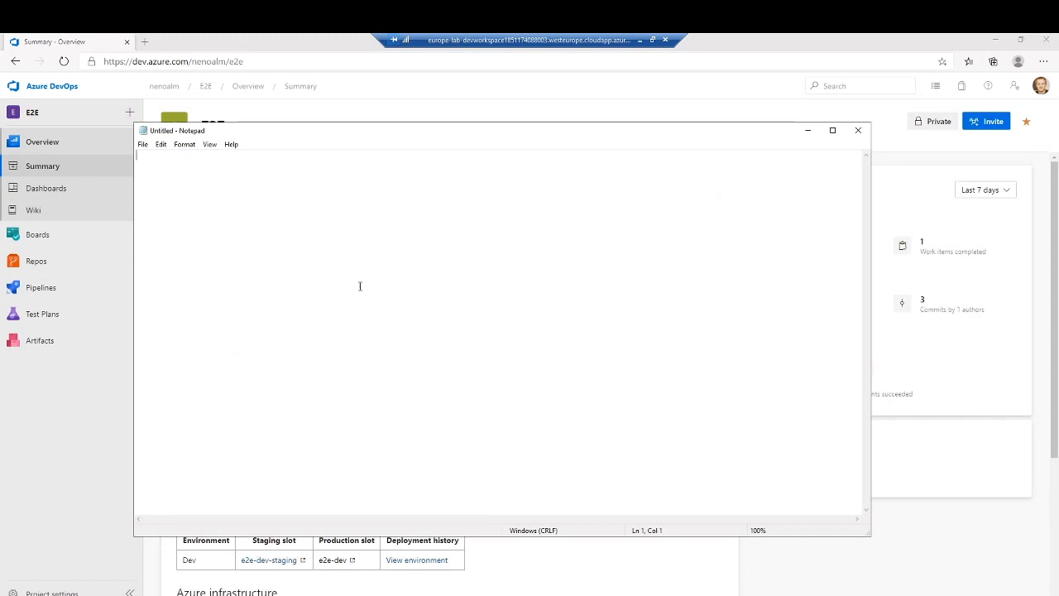
key(ctrl+s)
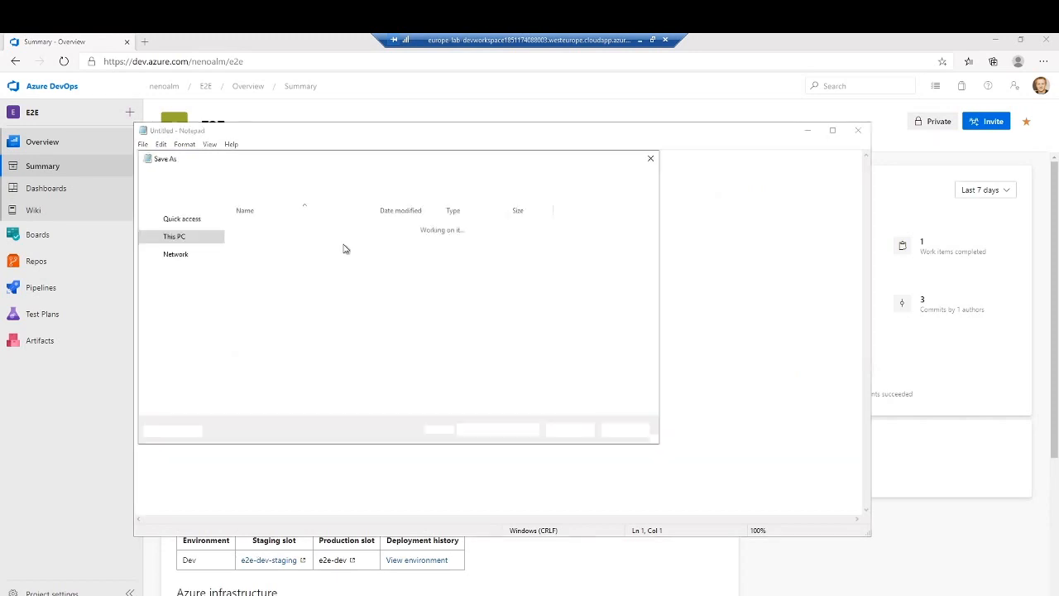
click(179, 267)
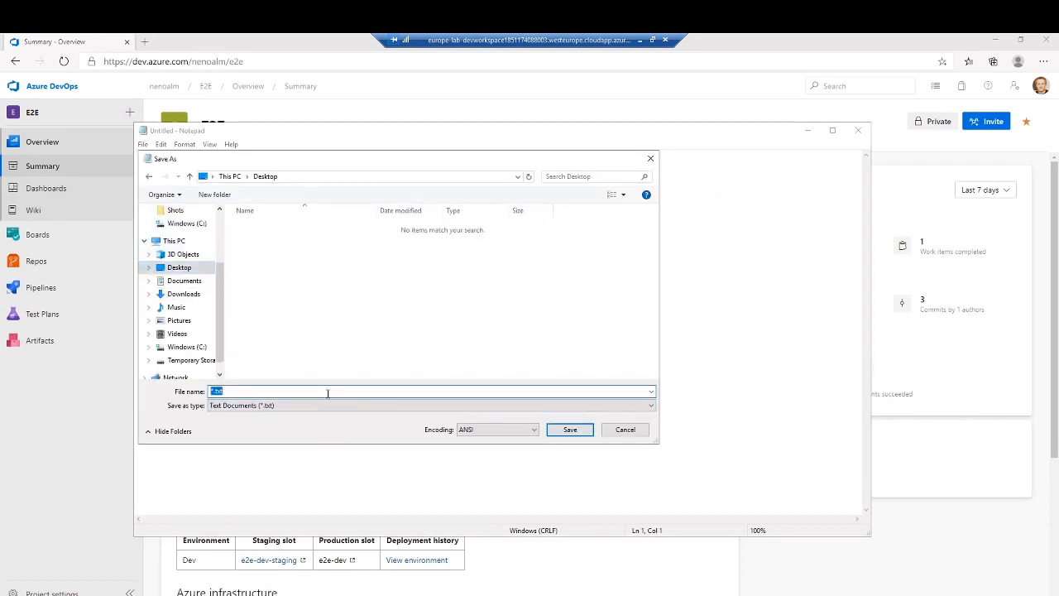
text(Agenda-Meetup-Azure-Dev-Muc)
key(Return)
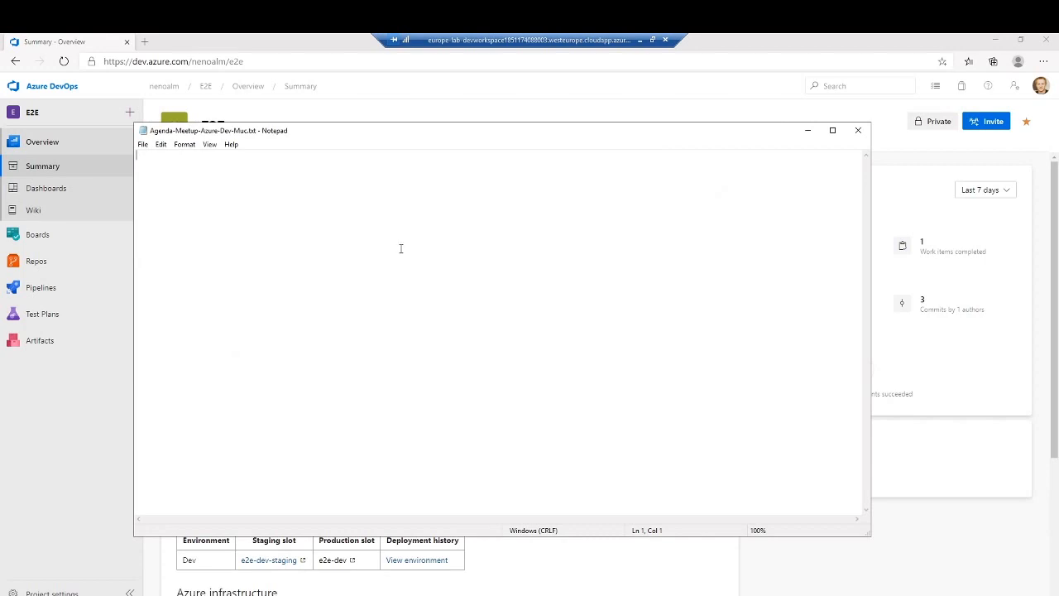
- Write the heading "OUR AGENDA:" and, after a blank line, the first bullet "- Organizing Agents"
key(Return)
text(0UR AGEN)
text(DA:)
text(Agents)
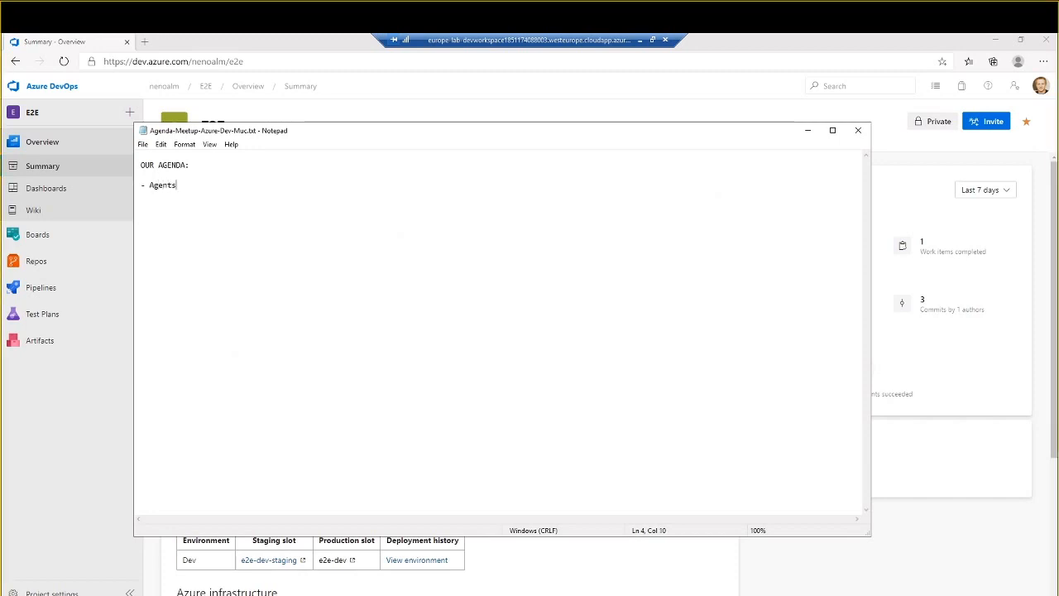
key(ctrl+Left)
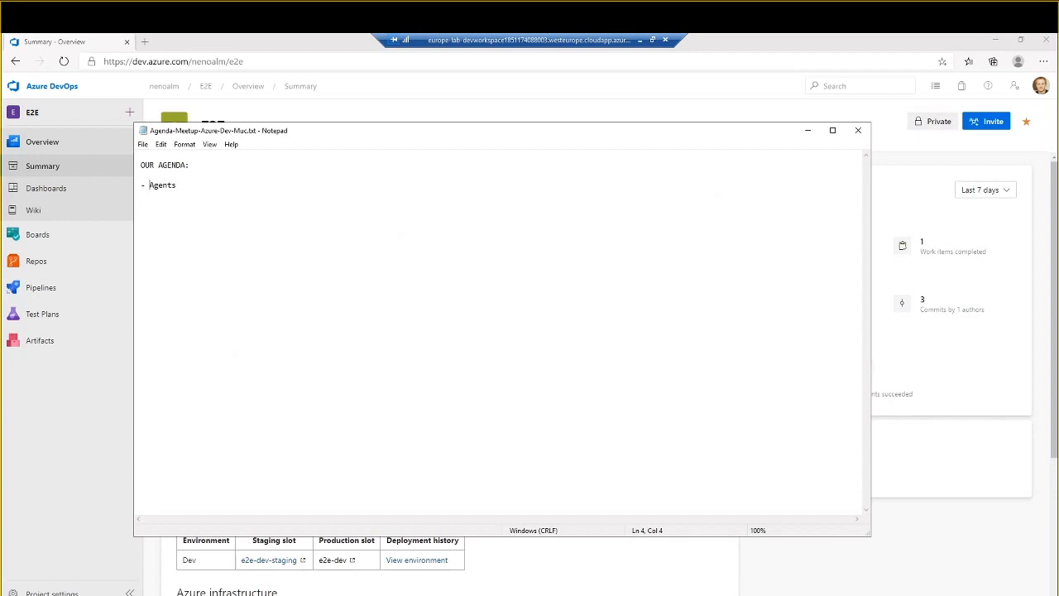
key(End)
text(Organizing)
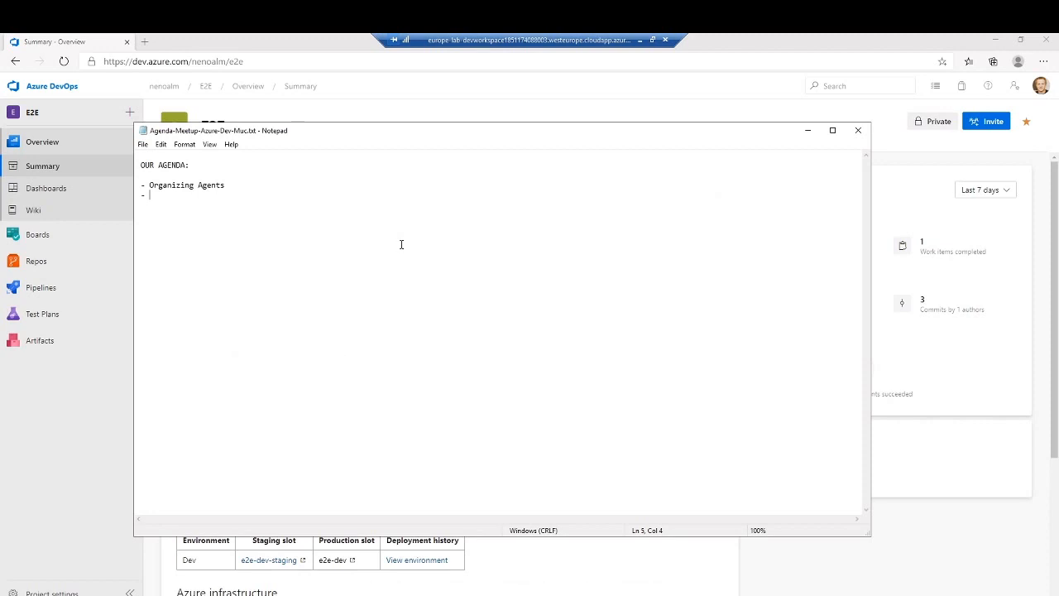
- Fill in the second agenda bullet with "YAML: dynamic parameters"
text(YAML: dynamic parameters)
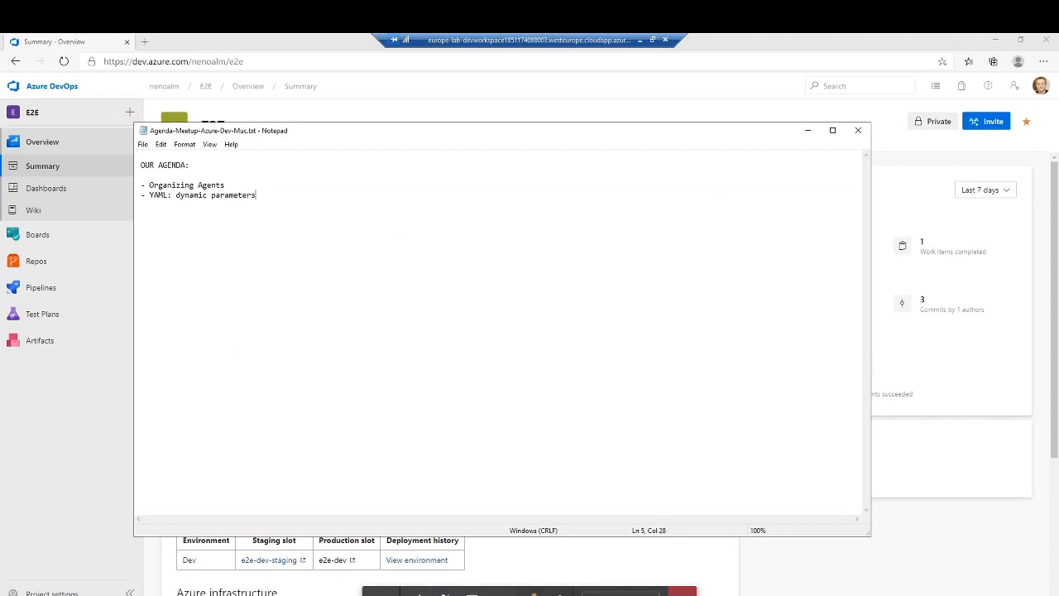
- Add a third agenda bullet reading "What branche shouhd the yaml files live on?"
key(Return)
text(-)
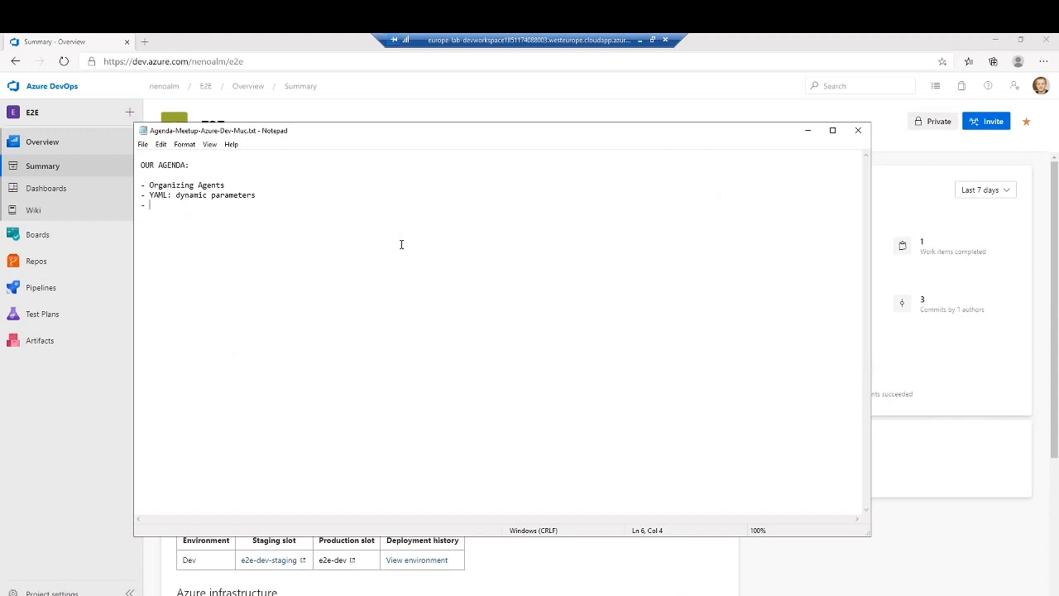
text(What branche shouhd the yaml files live on?)
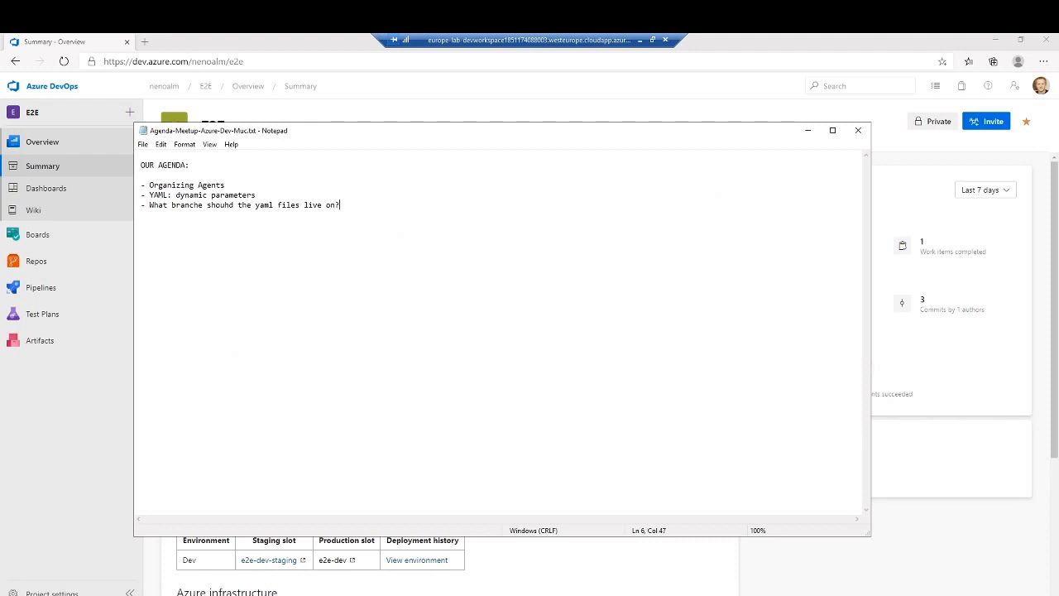
- Move the bullet about where the yaml files live to directly below "Organizing Agents"
key(shift+Home)
key(ctrl+x)
key(Up)
key(Up)
key(End)
key(Return)
key(ctrl+v)
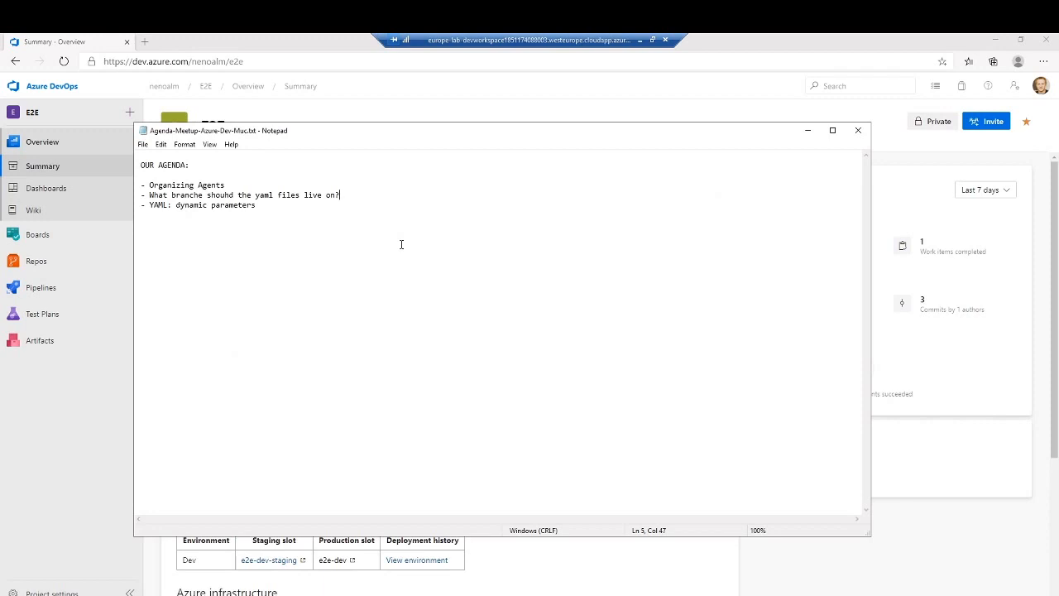
- Correct the yaml files bullet so it reads "What branches should the yaml files live on?"
click(203, 195)
key(BackSpace)
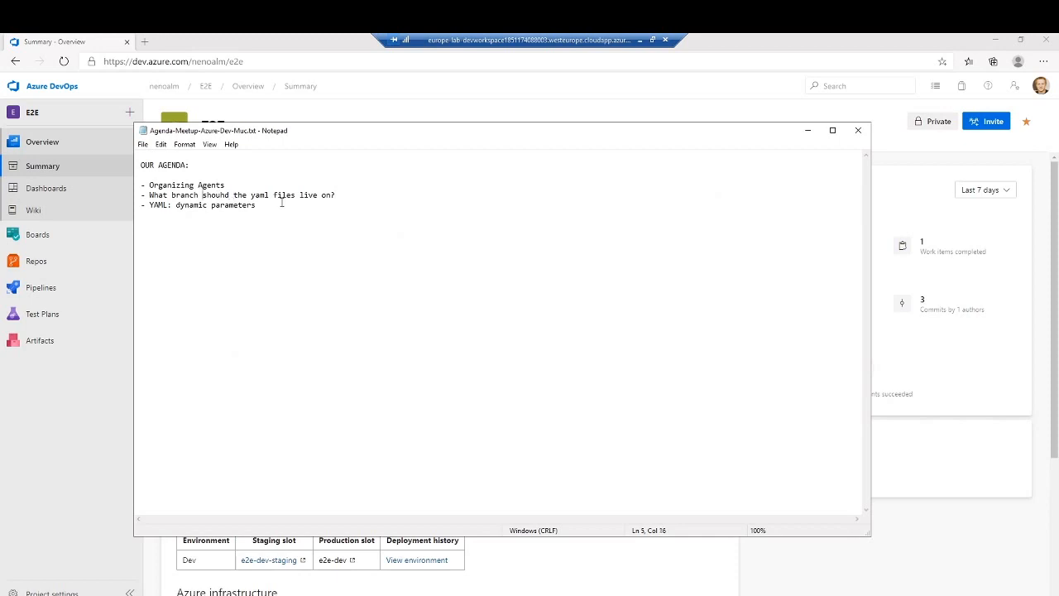
text(es)
double_click(225, 195)
text(should)
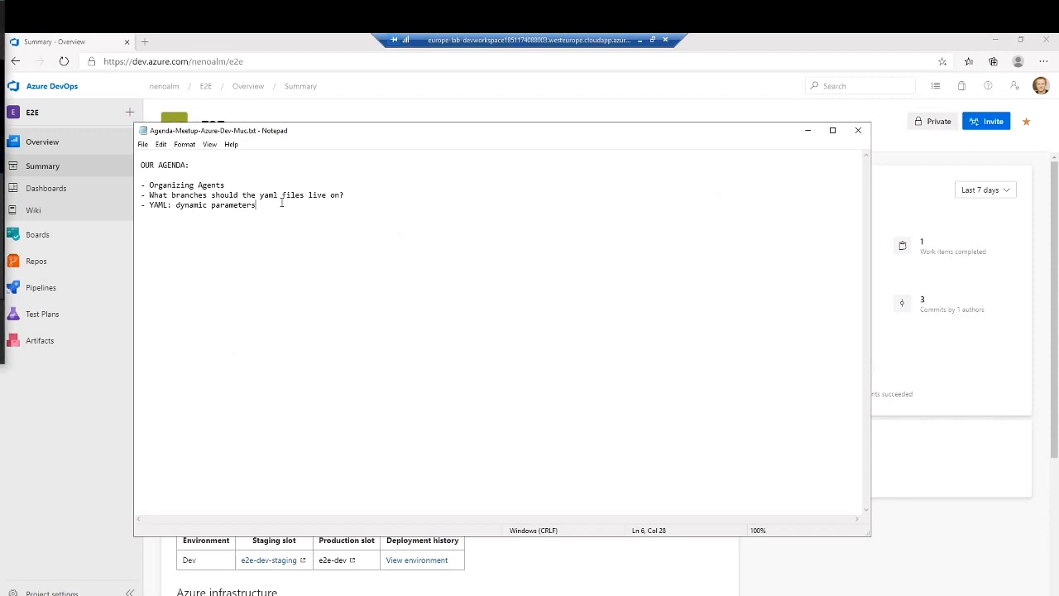
- Add the bullet "- Builds vs. Releases" below the dynamic parameters bullet
text(-Bu)
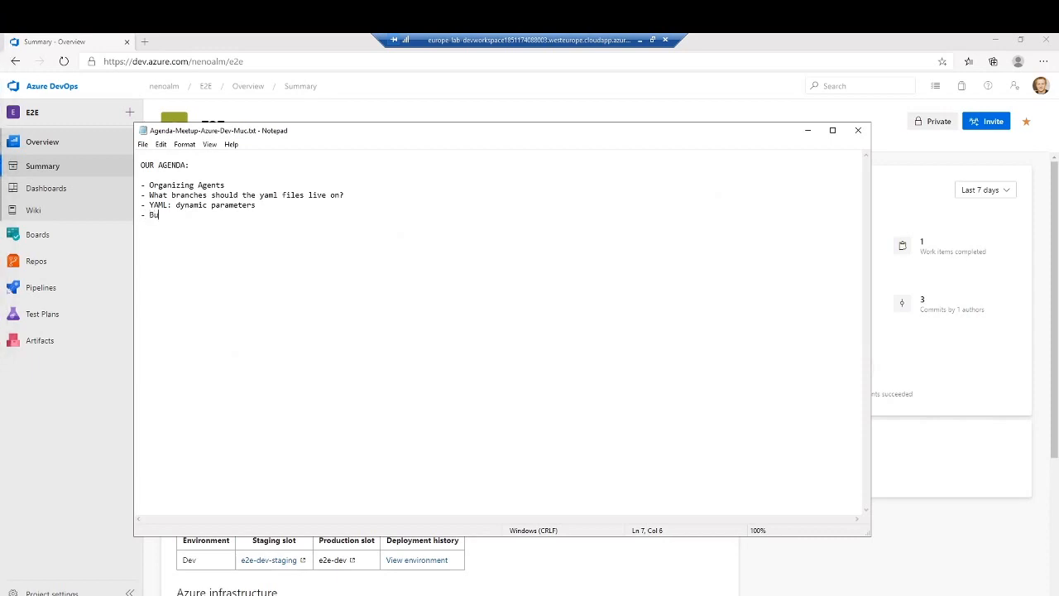
text(iuld)
key(BackSpace)
key(BackSpace)
key(BackSpace)
text(lds vs. Releases)
- Insert the bullet "- Current state of YAML" between the dynamic parameters and "Builds vs. Releases" bullets
key(Up)
key(Up)
key(End)
key(Return)
text(-- Current state of YAML)
- Move the "Current state of YAML" bullet below "Builds vs. Releases" and remove the leftover blank line
key(shift+Home)
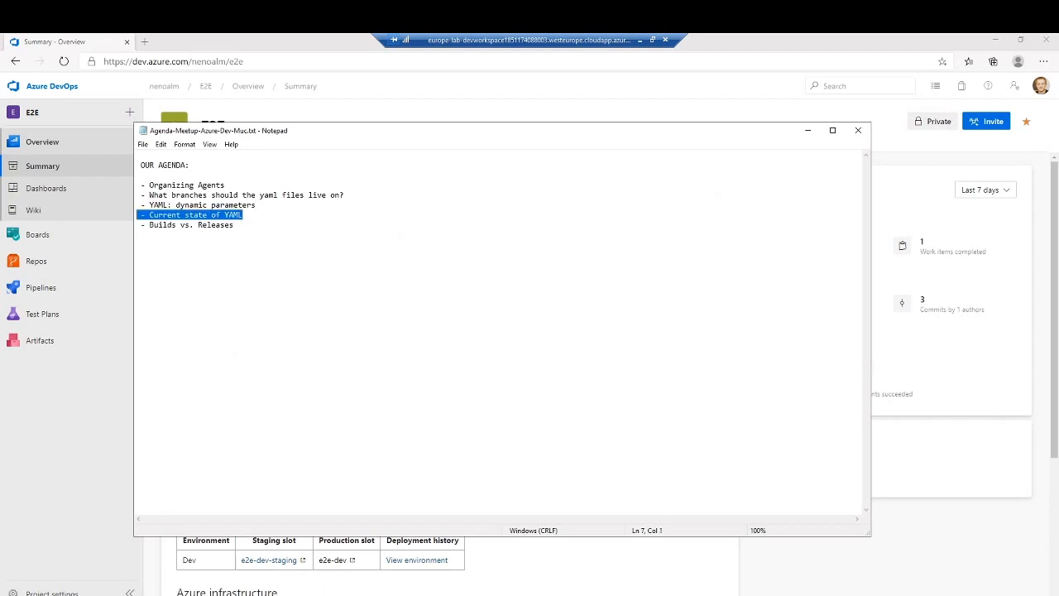
key(ctrl+x)
key(Down)
key(End)
key(Return)
key(ctrl+v)
key(Up)
key(Home)
key(BackSpace)
key(Down)
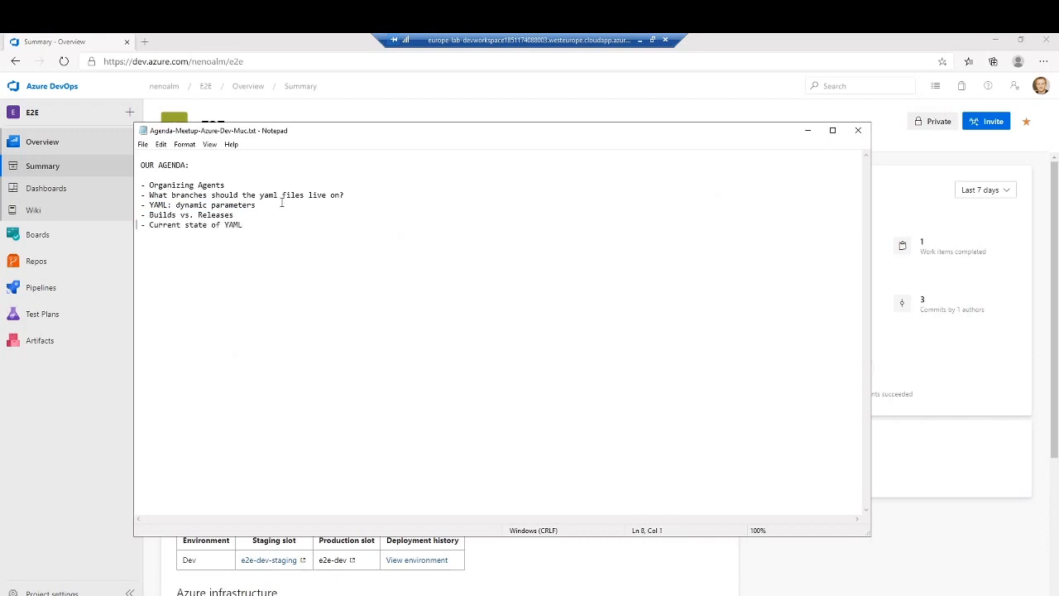
- Separate all five agenda bullets from each other with one blank line
key(Return)
key(Return)
key(Up)
key(Up)
key(Up)
key(Up)
key(Return)
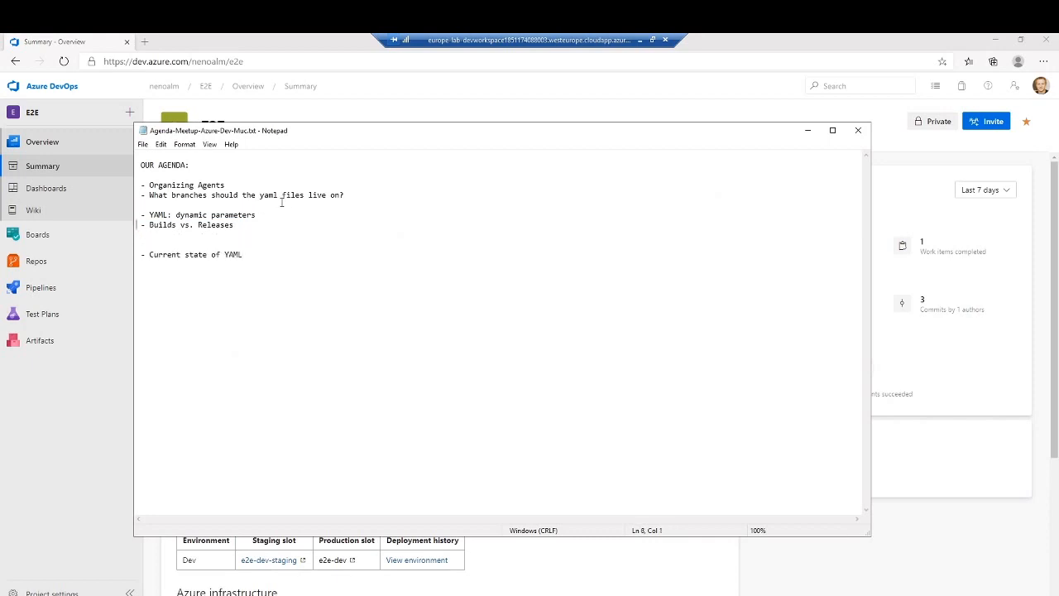
key(Down)
key(Down)
key(Down)
key(BackSpace)
key(Return)
key(Up)
key(Up)
key(Up)
key(Up)
key(Return)
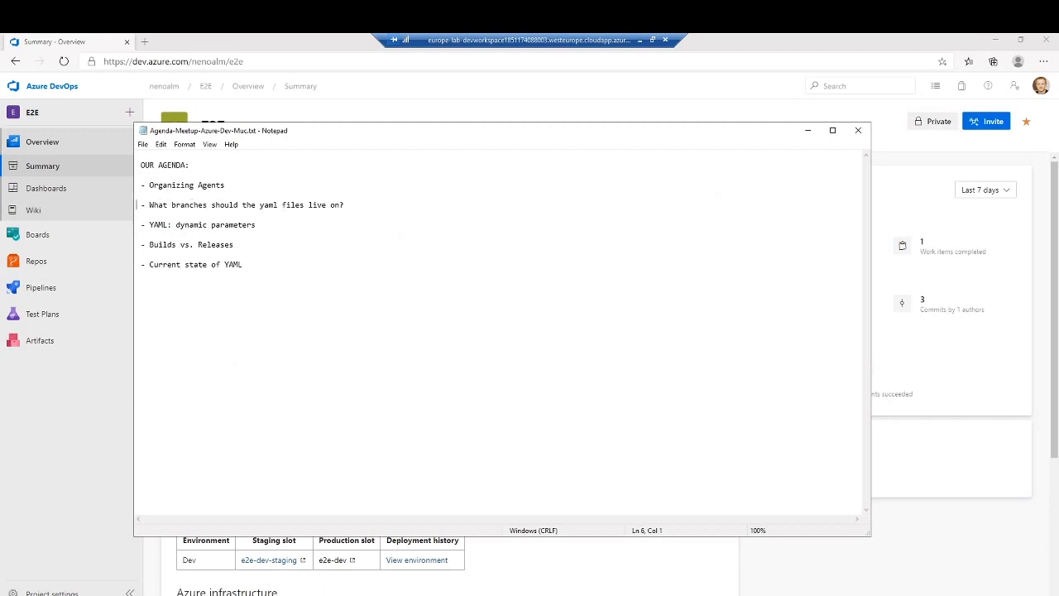
- Add the bullet "- Wiki" at the end of the agenda
key(ctrl+End)
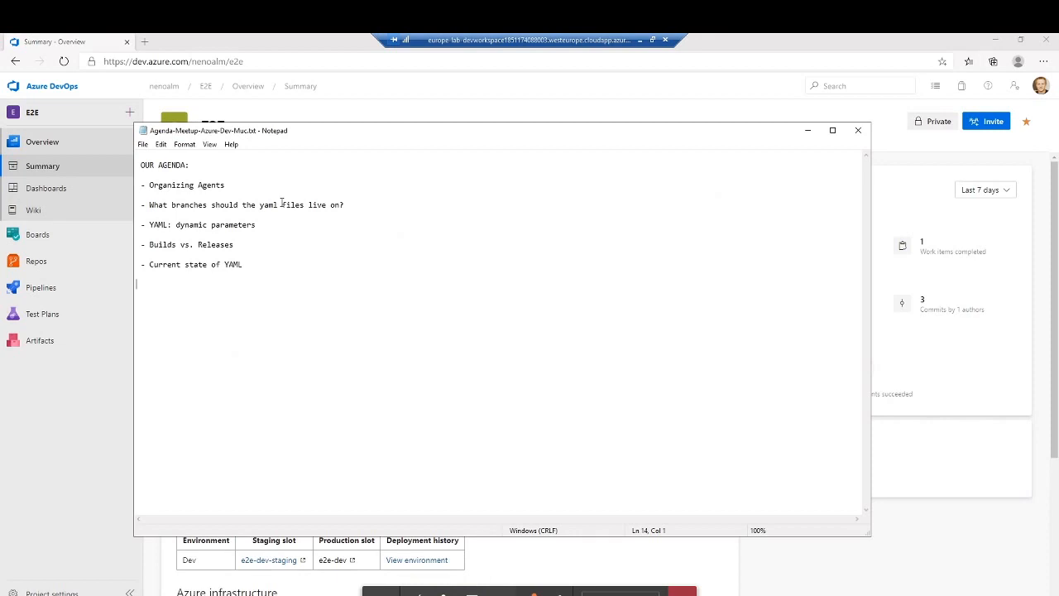
text(- Wiki)
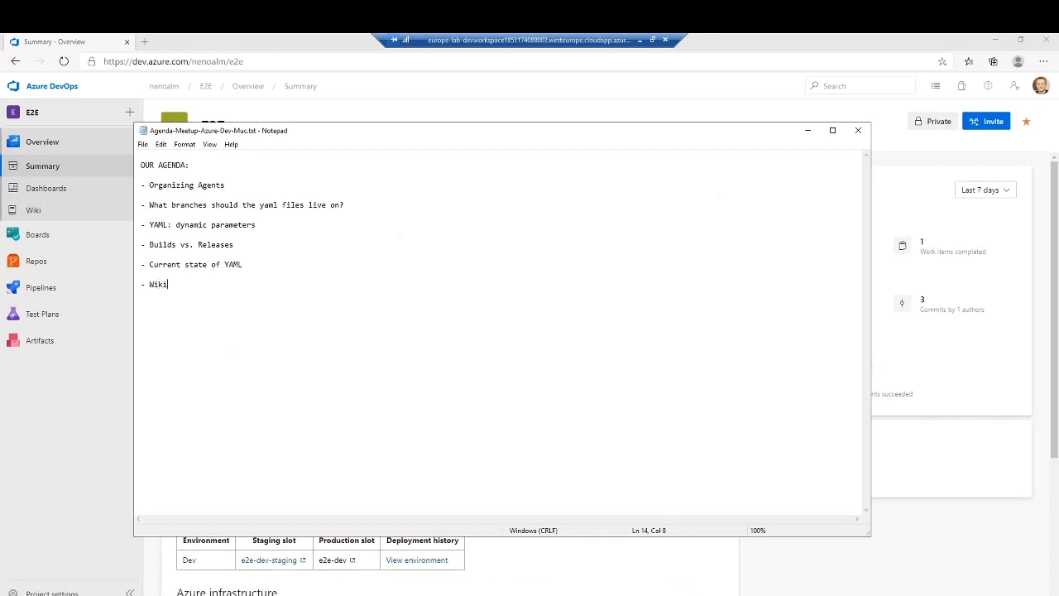
- Expand the last agenda bullet to read "(- Wiki for documentation in the Git repo)", enclosed in parentheses
key(Down)
text(()
key(End)
text())
text(for documentation in )
text(the Git repo)
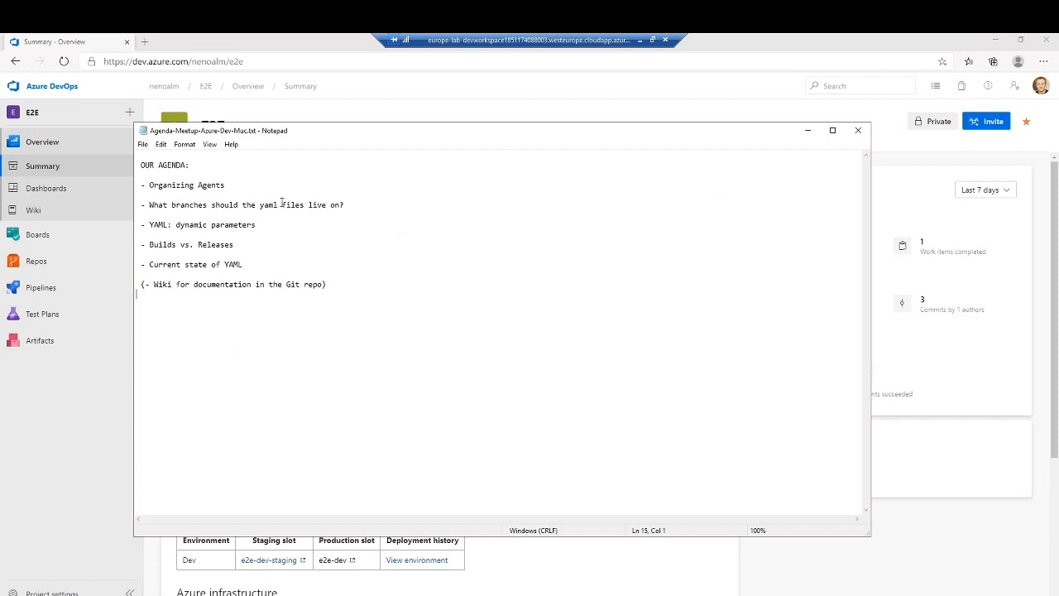
- Switch to the browser, view the Docs folder in the e2e-aspnetcore3 repository, and return to the repository root
click(303, 34)
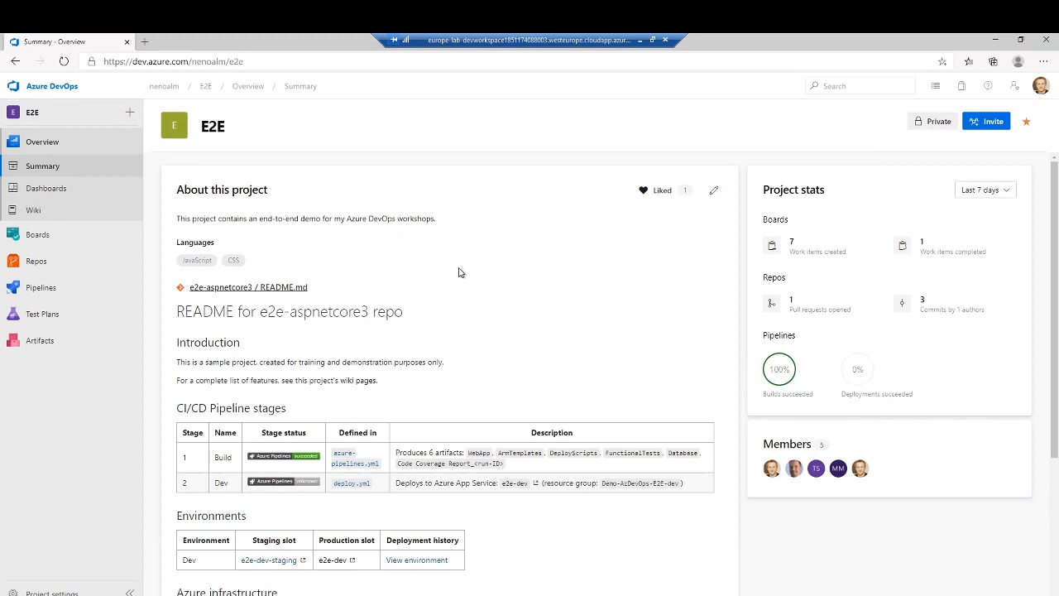
click(34, 263)
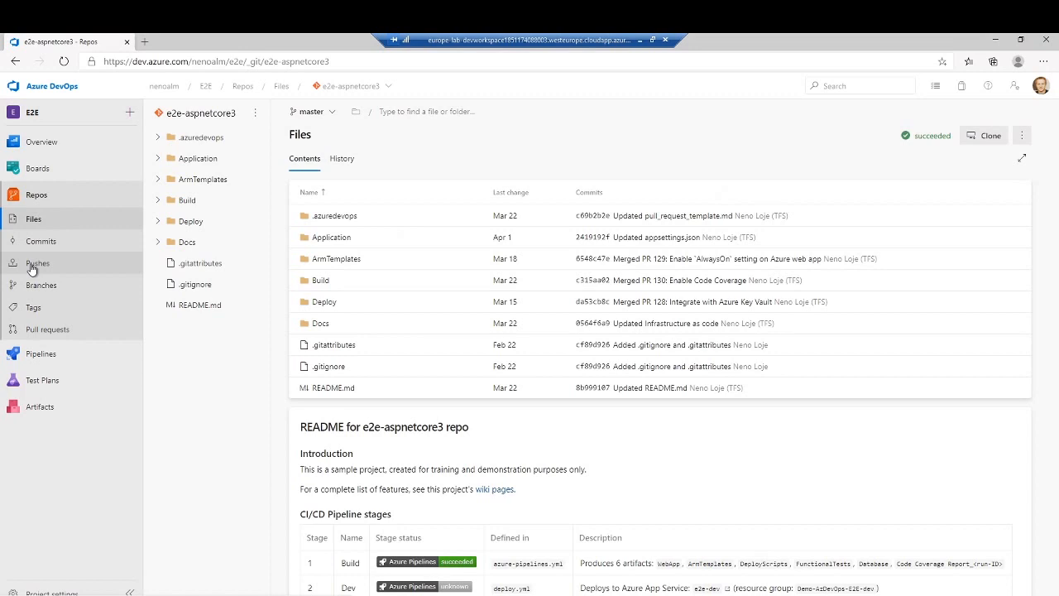
click(189, 242)
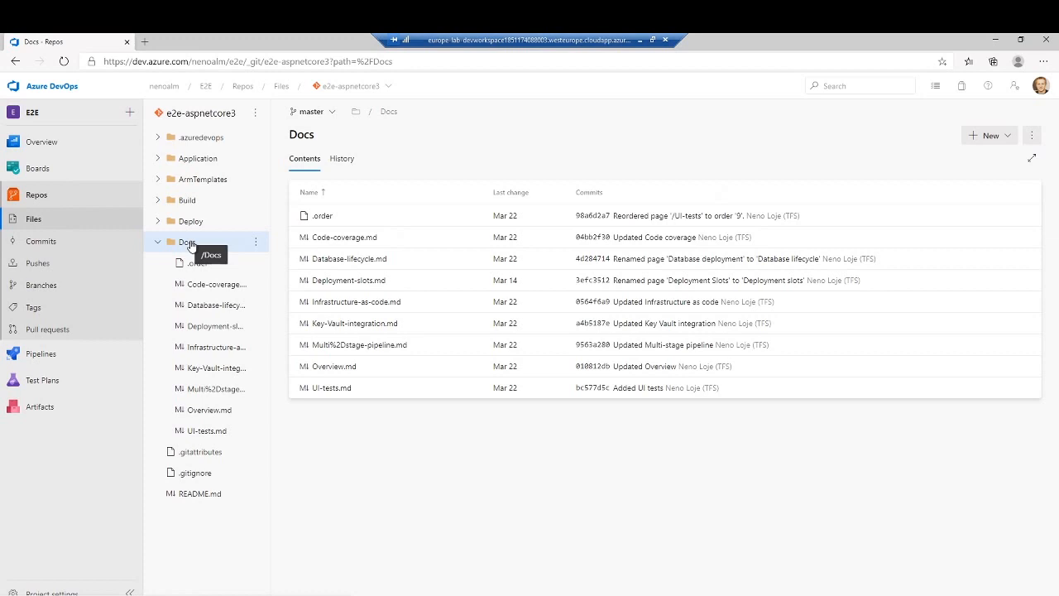
click(158, 243)
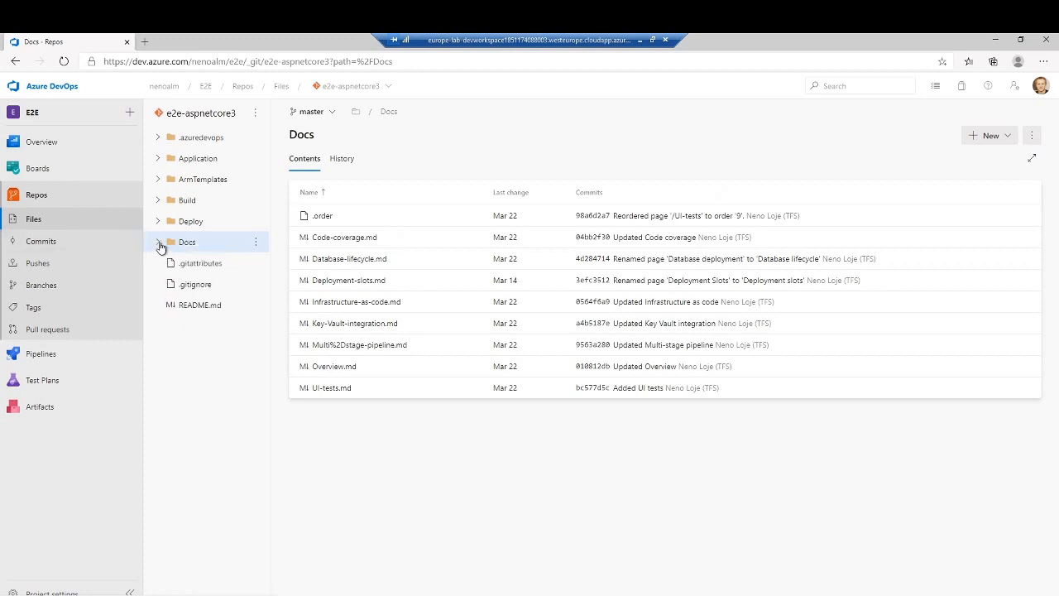
click(198, 113)
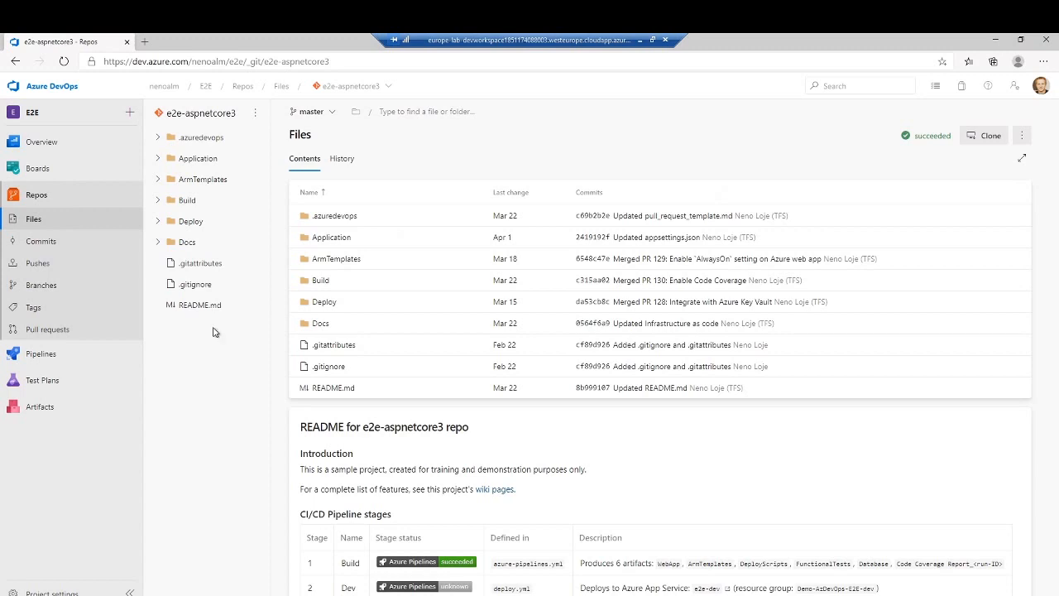
- Open azure-pipelines.yml from the repository's Build folder and enlarge the page one zoom level for reading
click(161, 200)
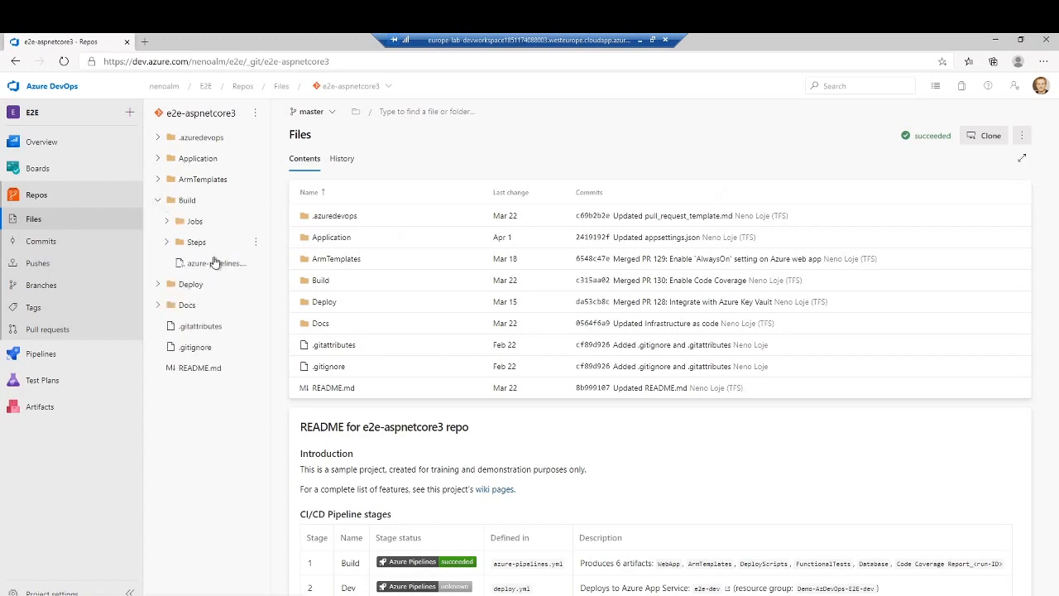
click(192, 263)
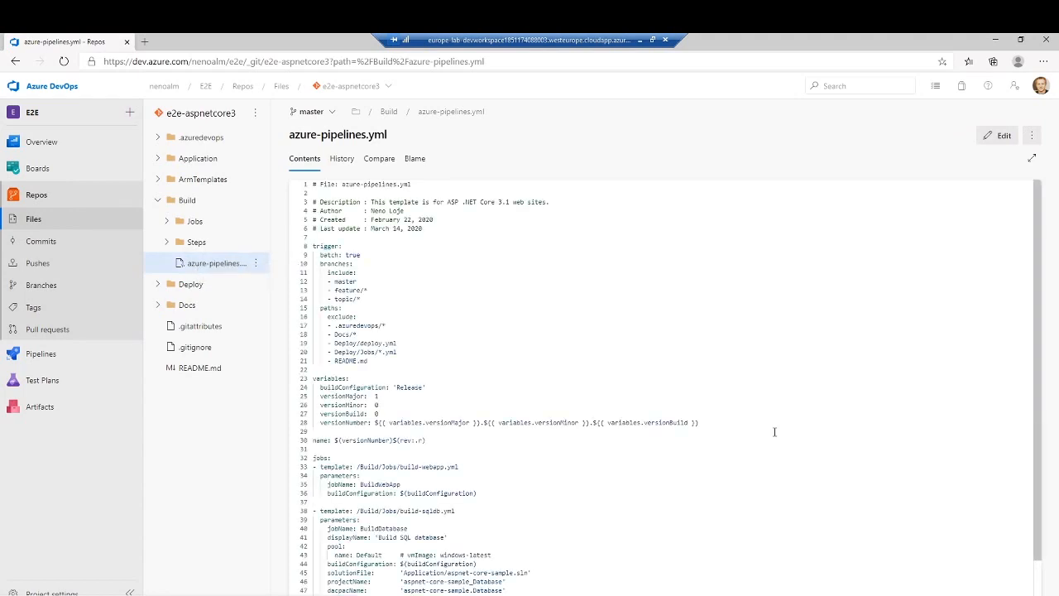
key(ctrl+plus)
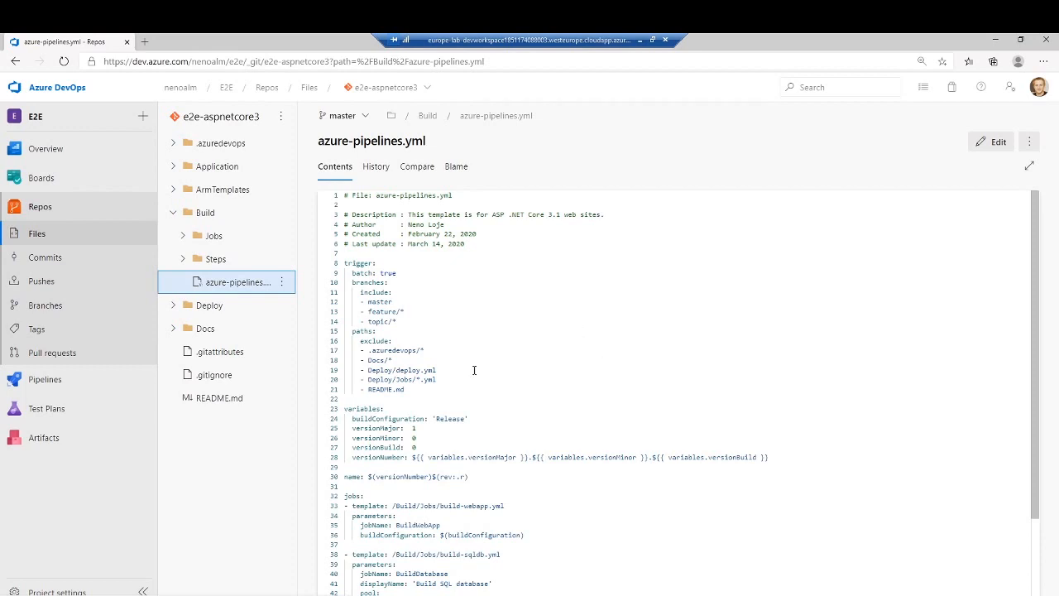
- Open the project's pipelines in a new browser tab and bring up the YAML definition of e2e-aspnetcore3.build
mouse_move(83, 387)
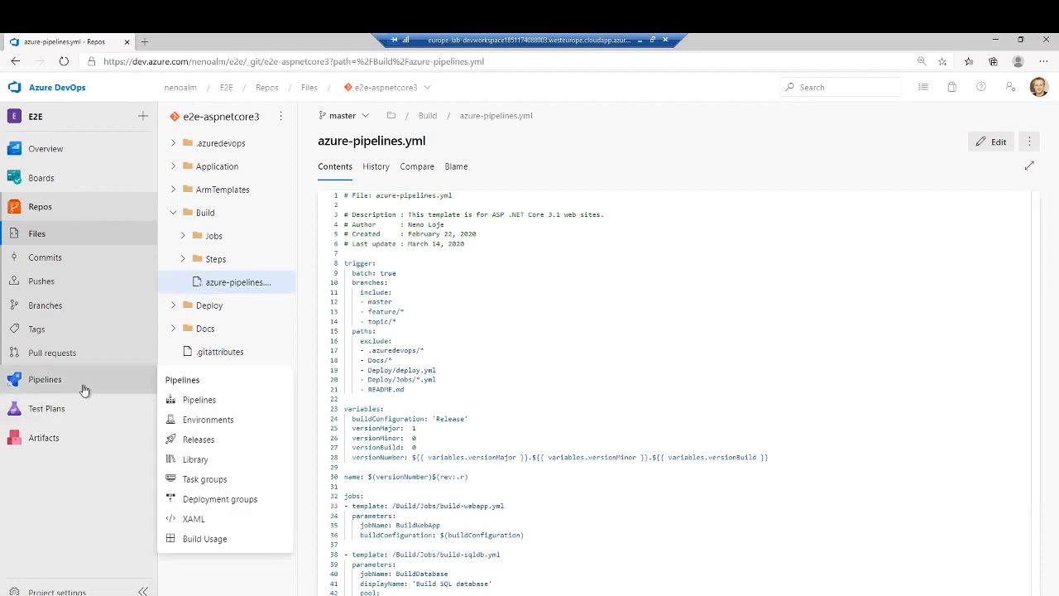
right_click(190, 402)
click(220, 412)
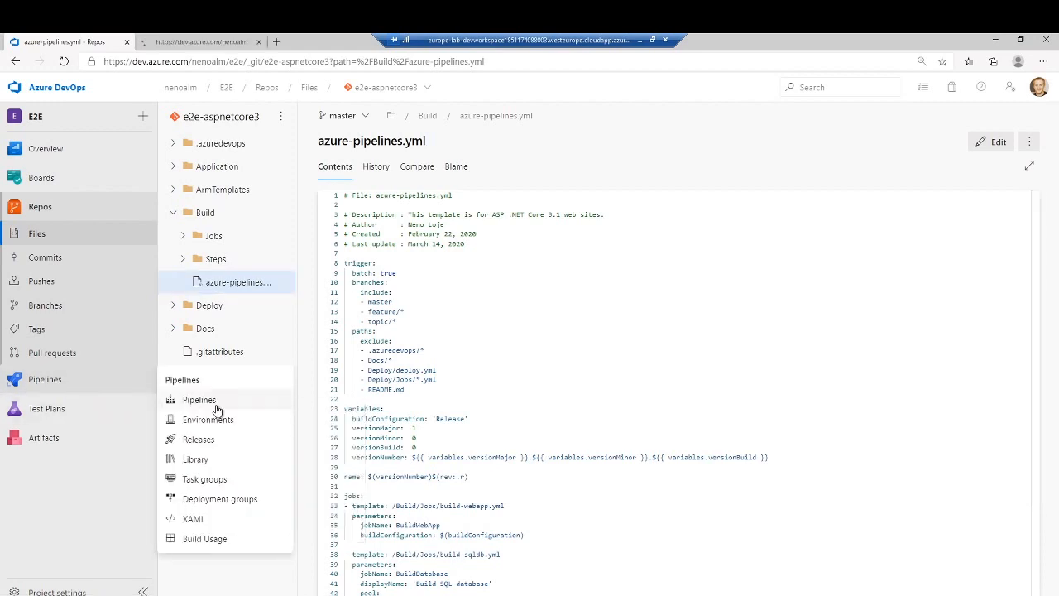
click(186, 42)
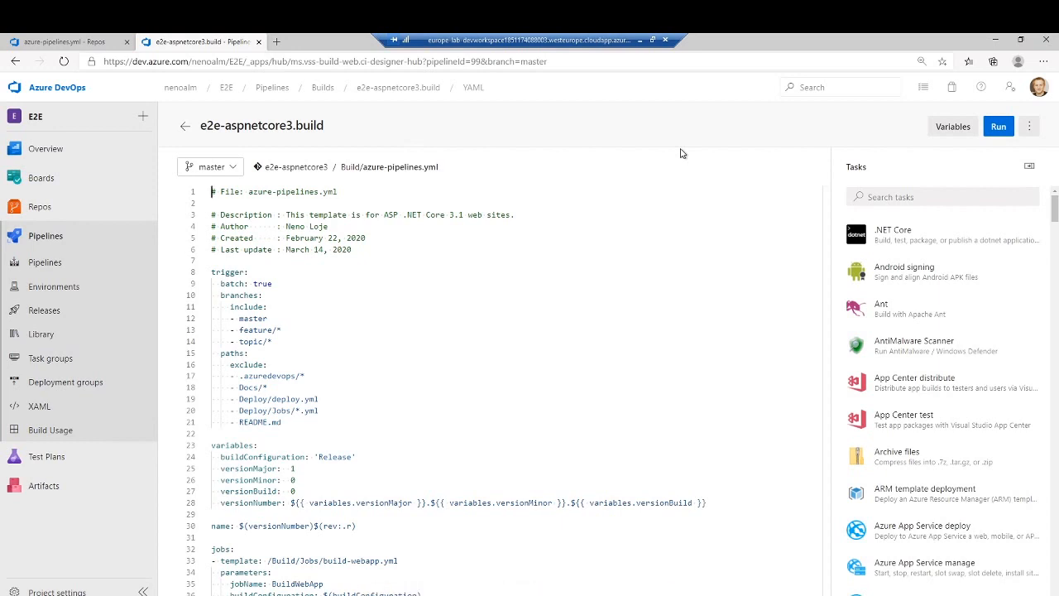
- Examine the triggers, variables and job templates in the e2e-aspnetcore3.build YAML, down to the EnsureTests.yml template's dependsOn parameter
scroll(654, 343, down, 3)
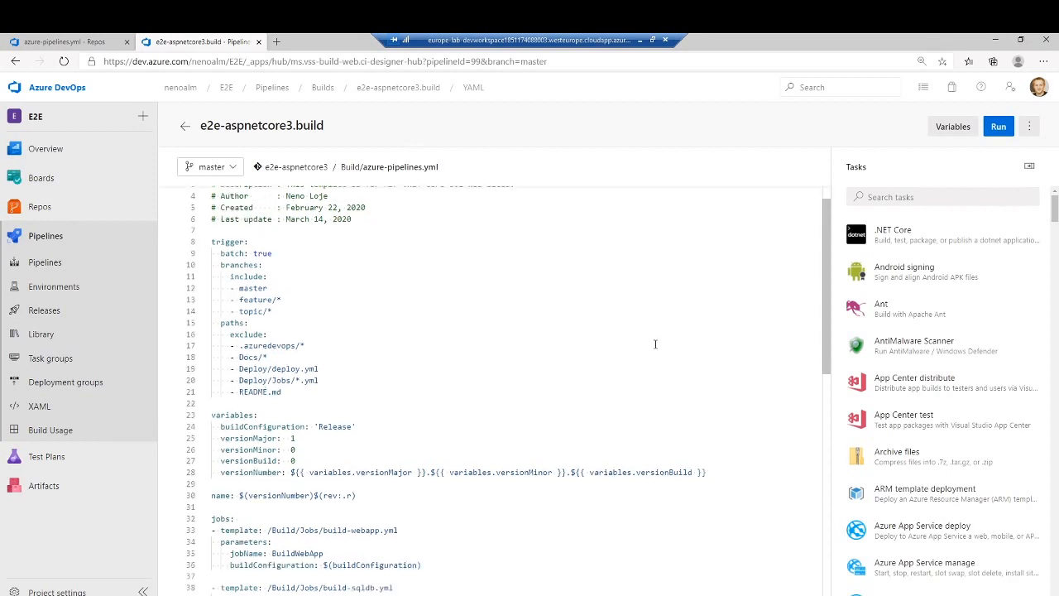
scroll(654, 343, down, 3)
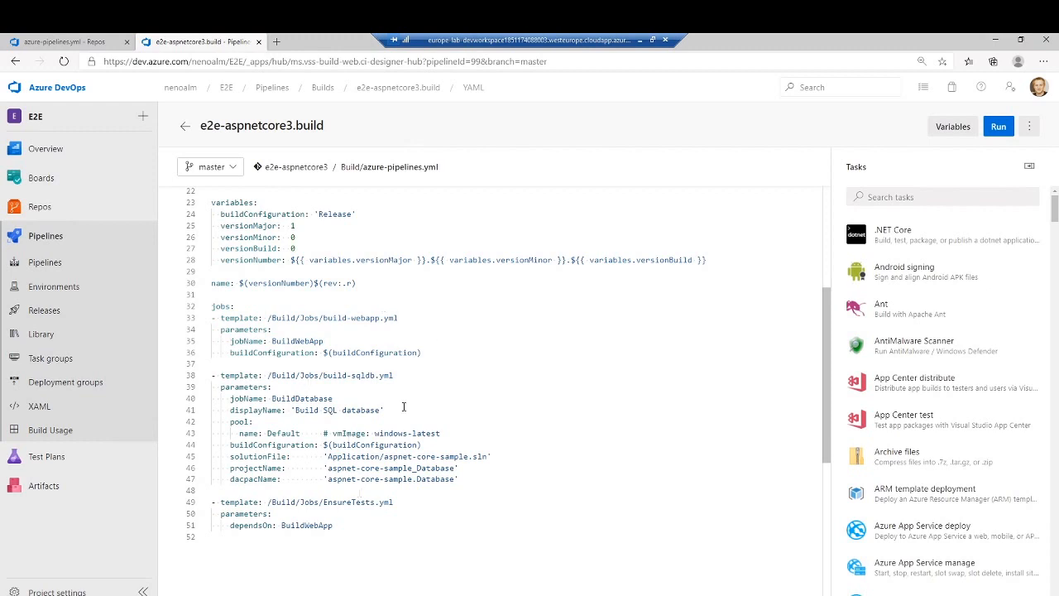
click(389, 389)
click(478, 482)
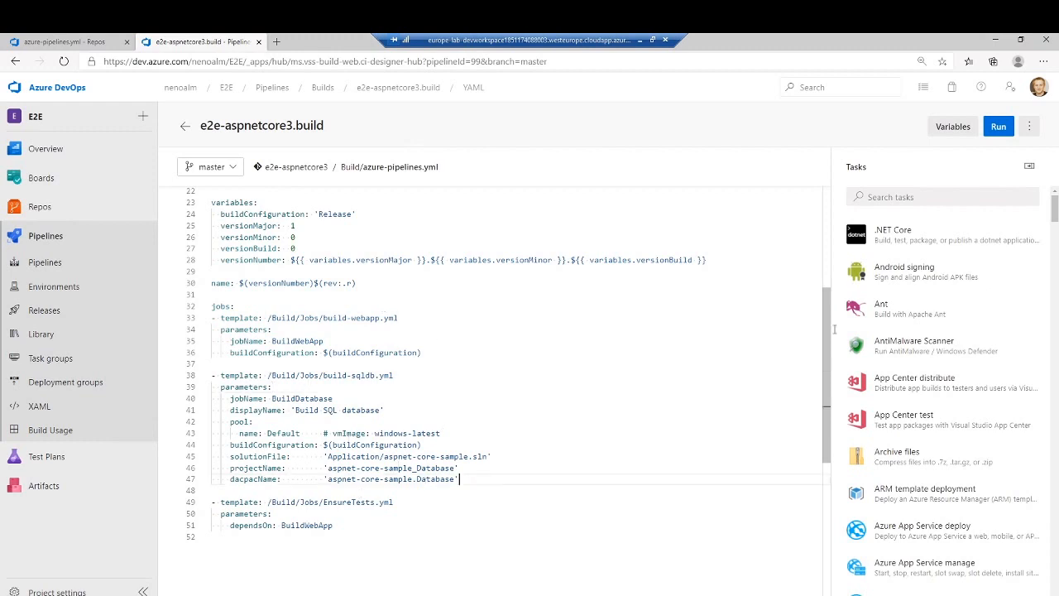
scroll(956, 331, down, 4)
scroll(944, 331, up, 5)
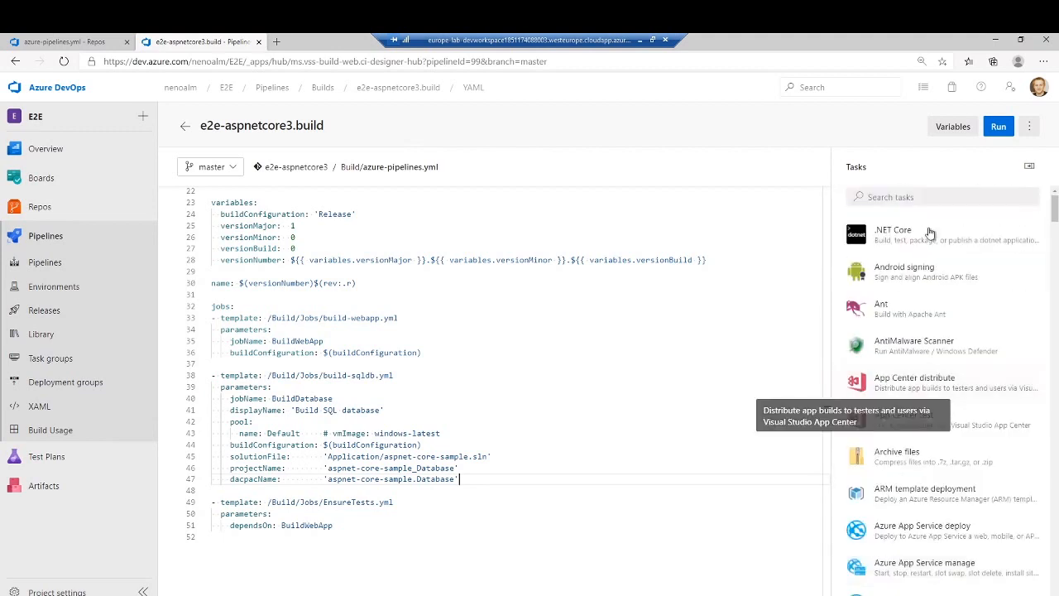
click(498, 527)
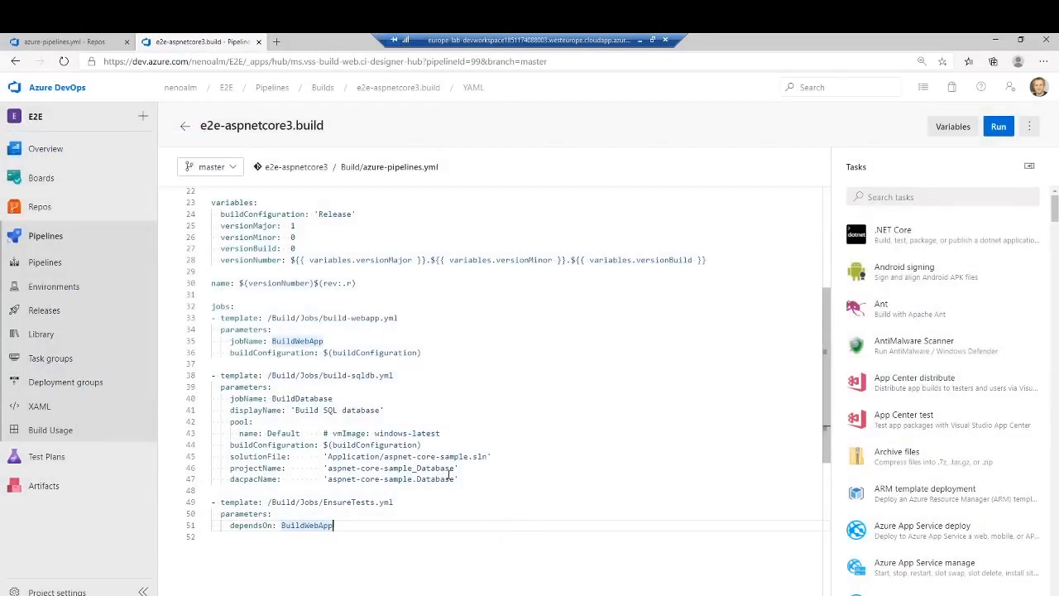
- Return to the repository files tab and open build-webapp.yml from the Build/Jobs folder
click(73, 41)
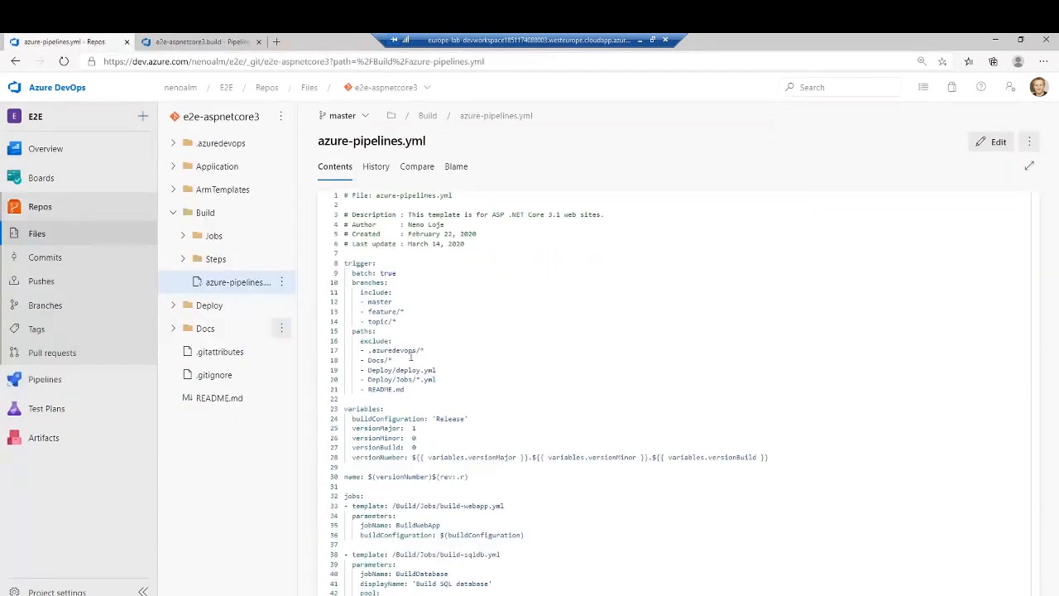
click(214, 235)
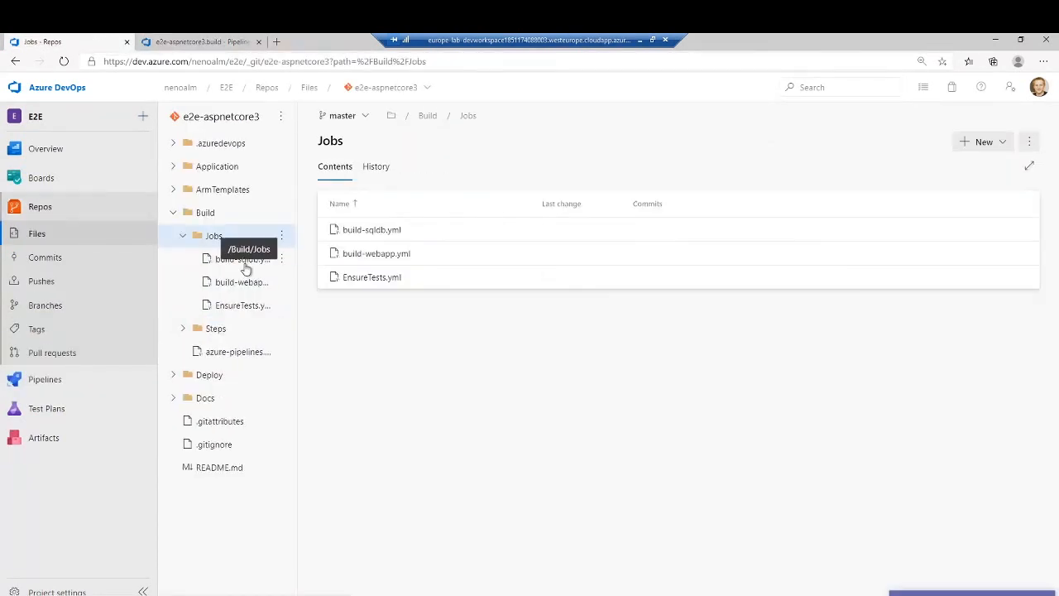
click(245, 290)
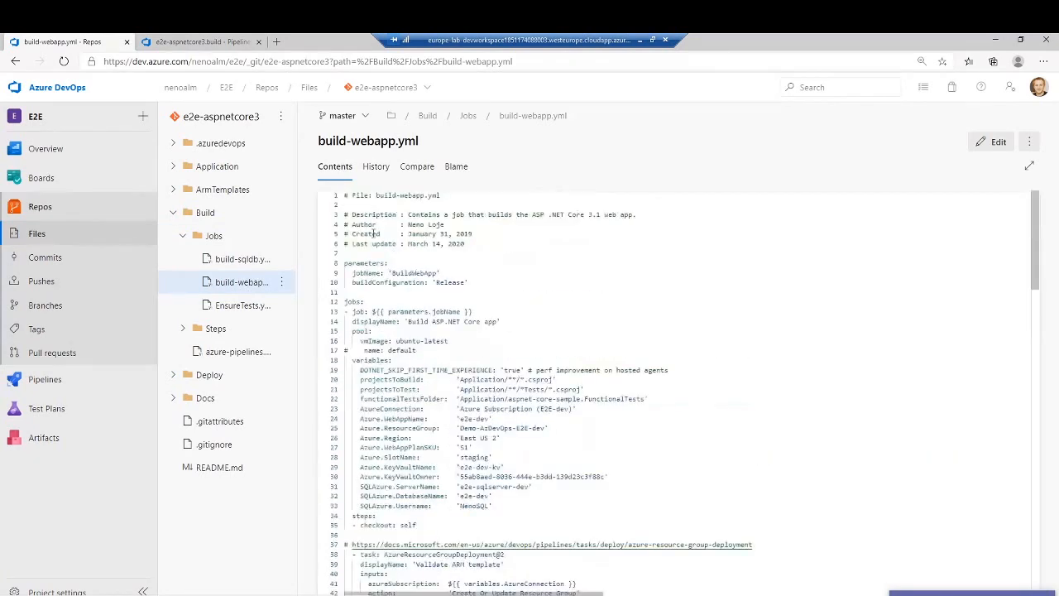
- Reopen azure-pipelines.yml in the Build folder and examine its trigger, variables and jobs sections, highlighting parts of them
click(228, 351)
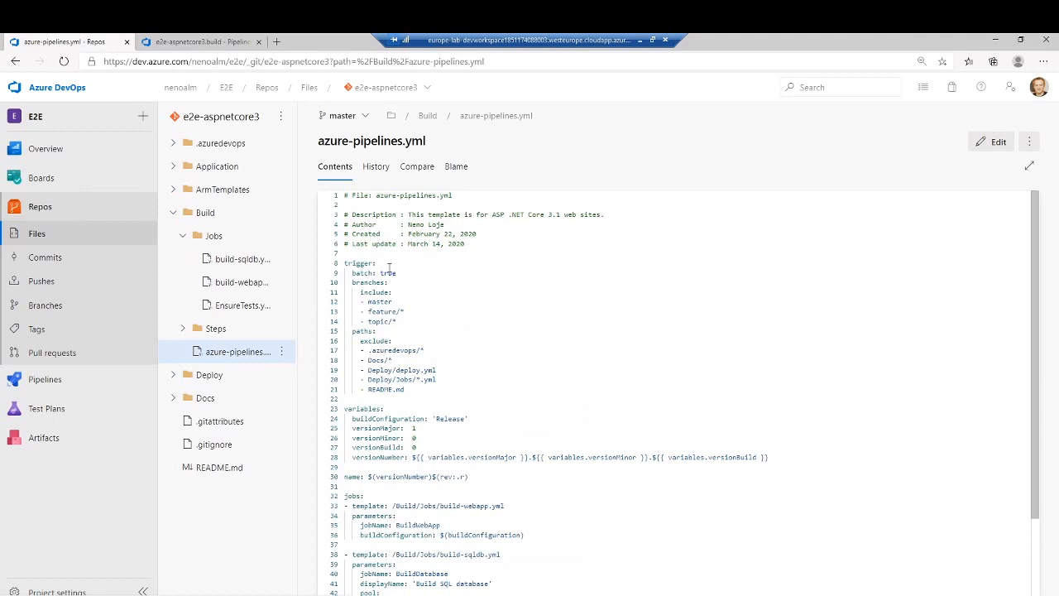
drag(377, 264, 342, 264)
drag(384, 408, 343, 409)
click(553, 393)
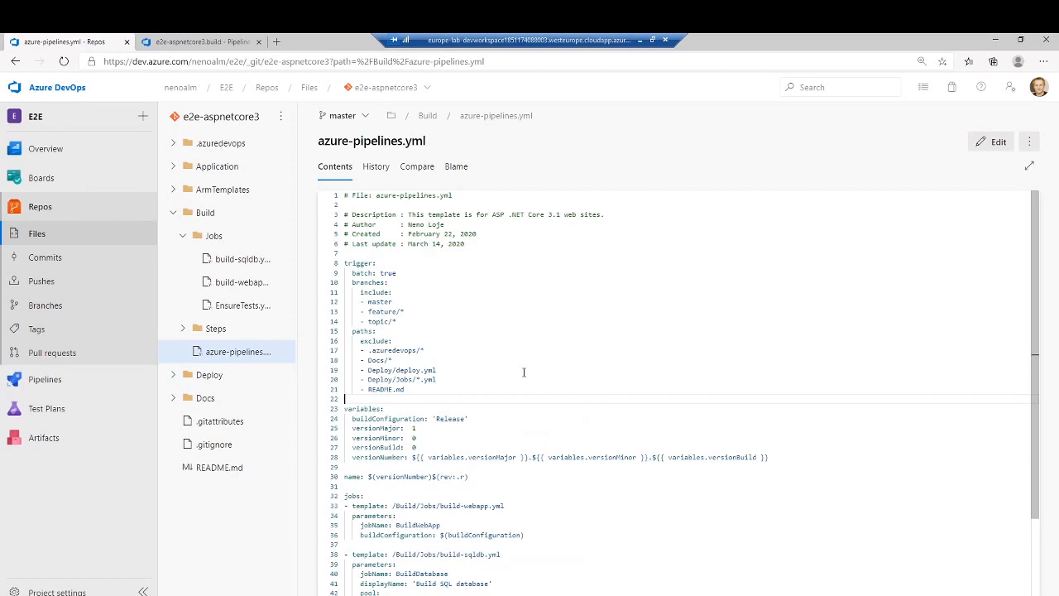
scroll(524, 372, down, 1)
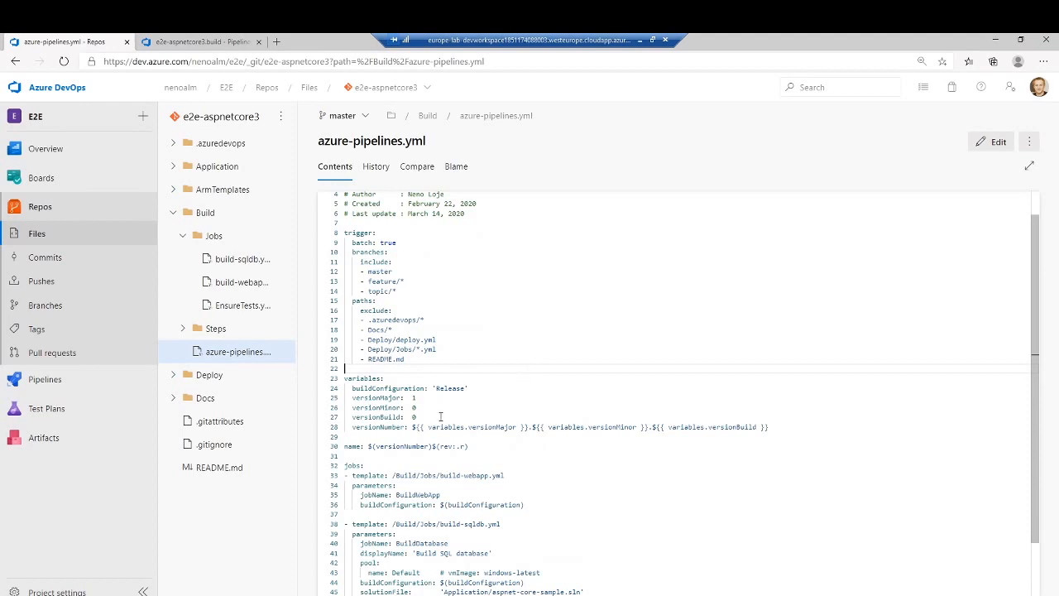
drag(441, 417, 317, 371)
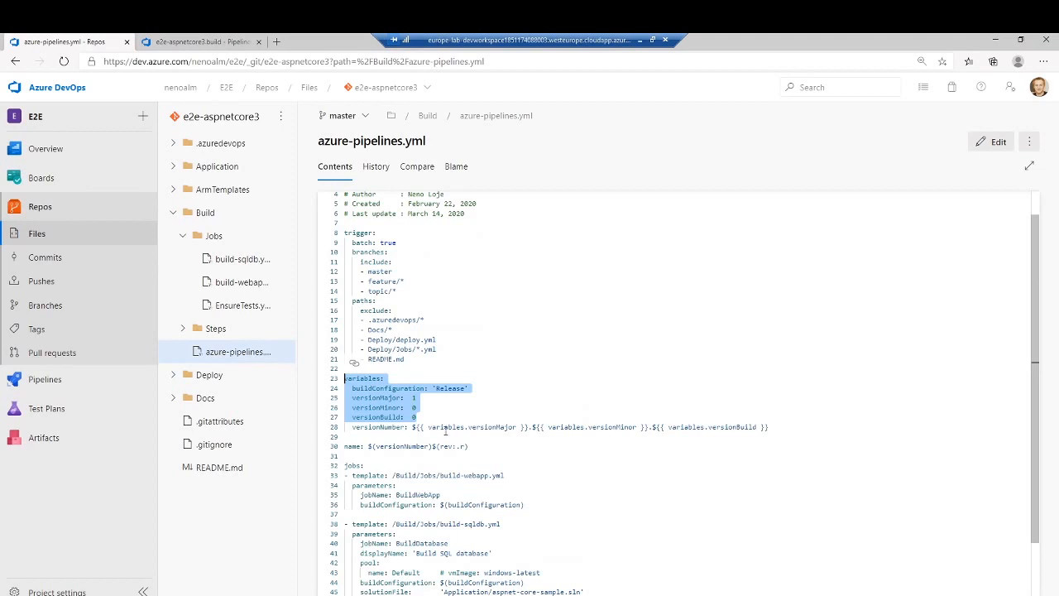
drag(365, 446, 337, 468)
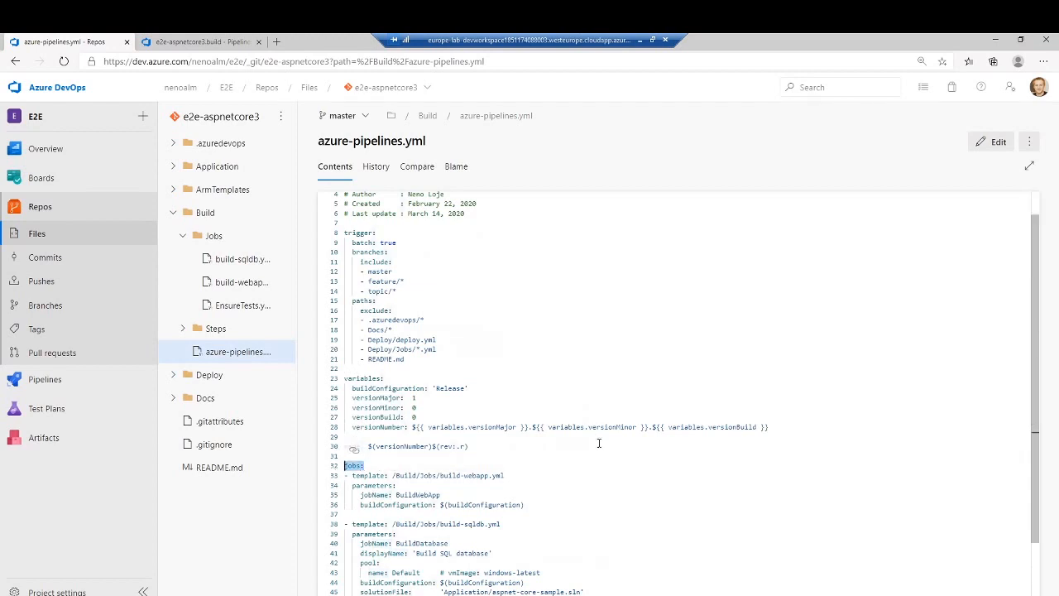
scroll(595, 441, down, 1)
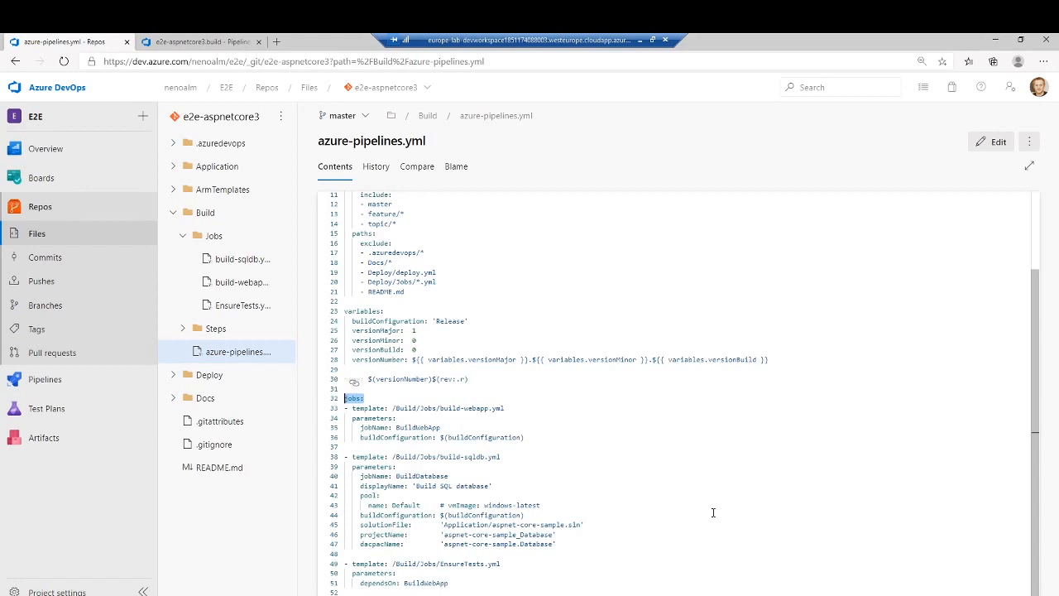
scroll(556, 401, up, 3)
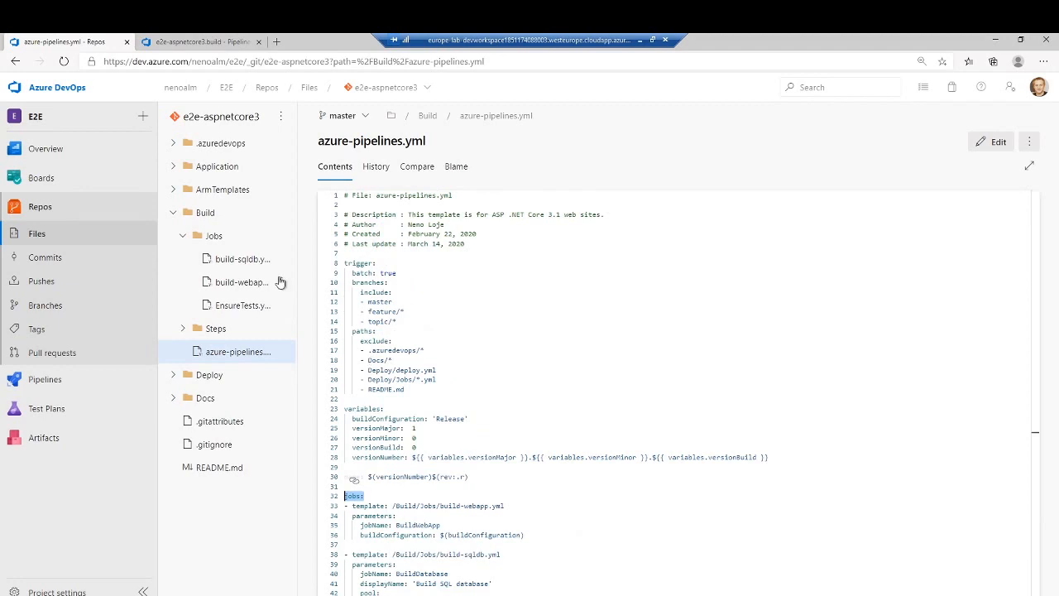
- Collapse the Jobs and Build folders in the repository tree and place the cursor at the start of azure-pipelines.yml
click(183, 236)
click(176, 213)
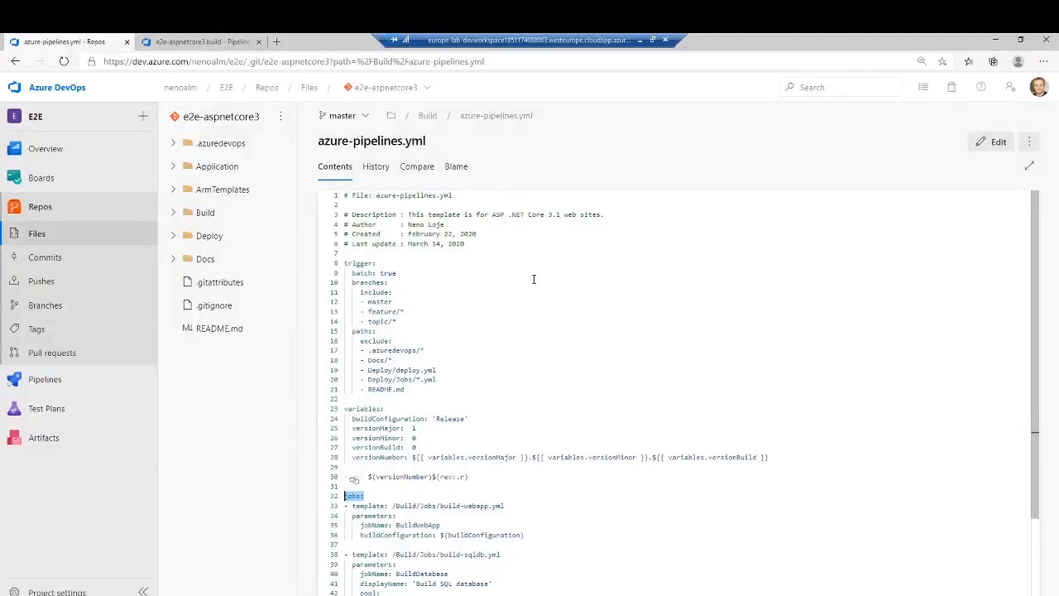
click(534, 281)
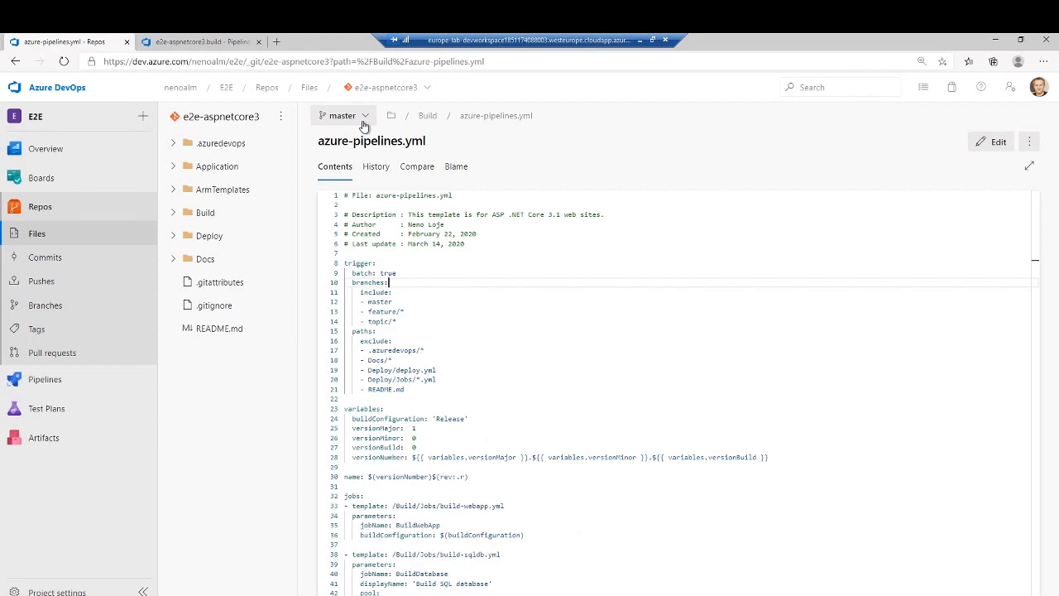
click(492, 193)
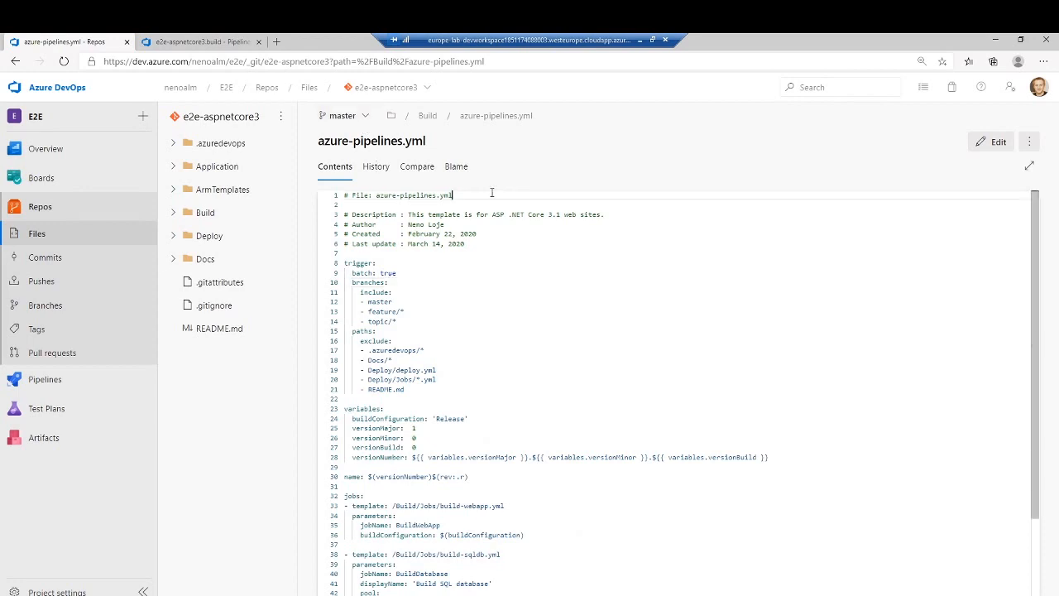
key(Home)
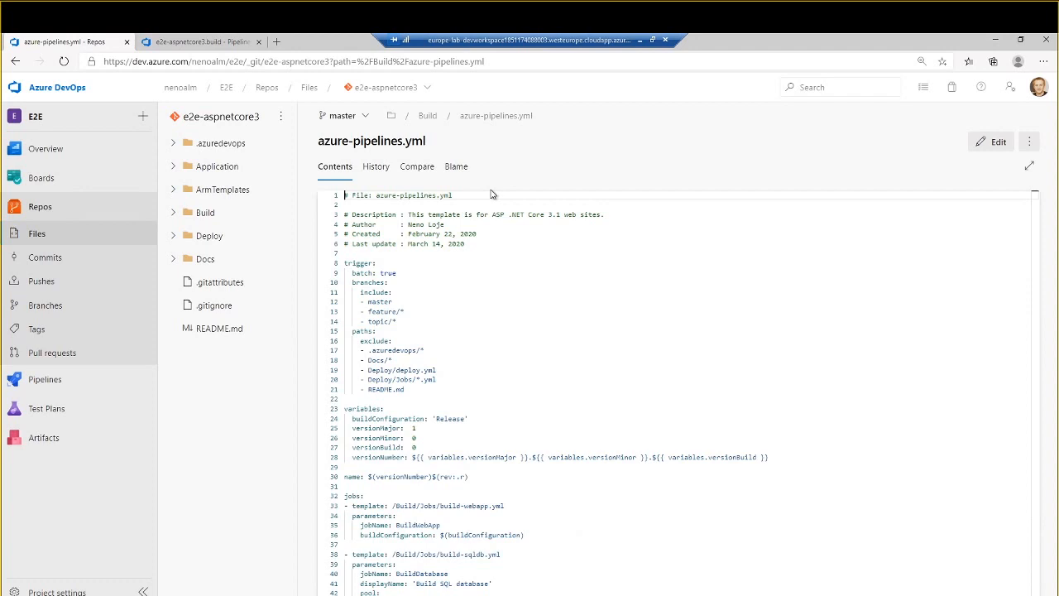
- Open the E2E project settings in a new browser tab and select the e2e-aspnetcore3 repository in the Repositories settings
right_click(53, 591)
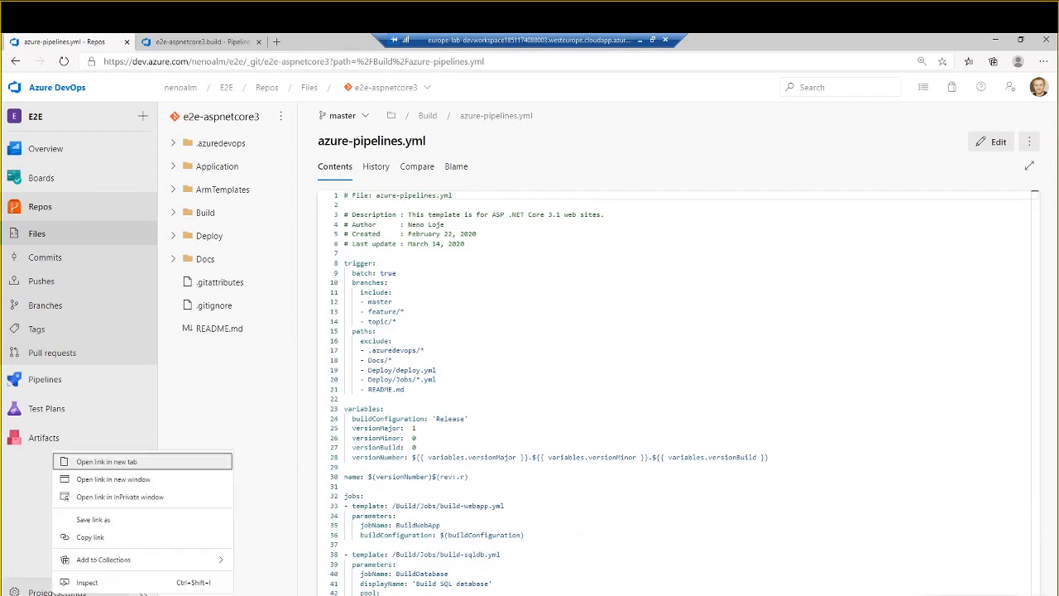
click(122, 463)
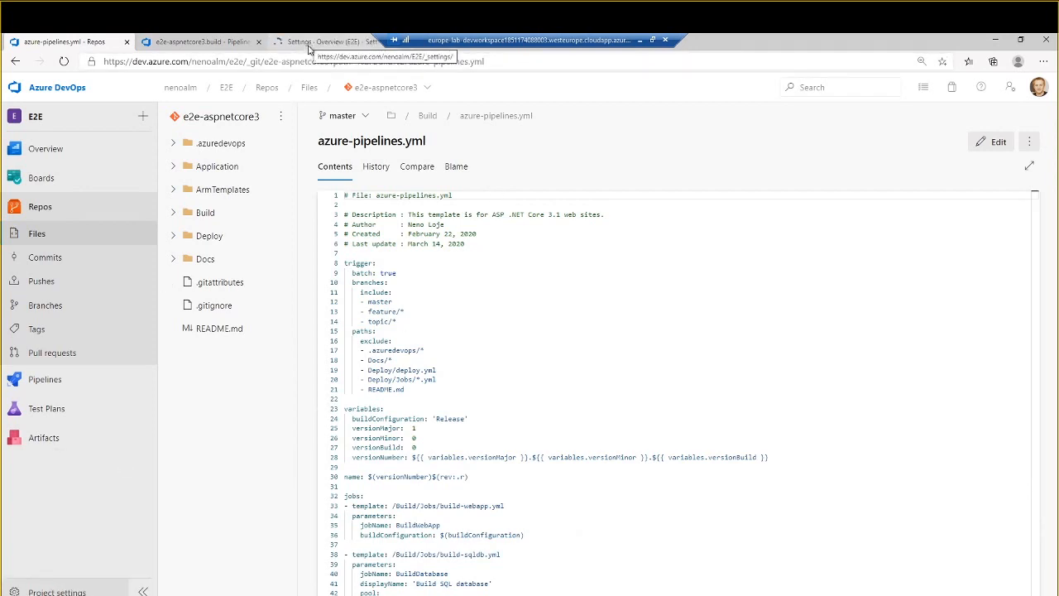
click(279, 41)
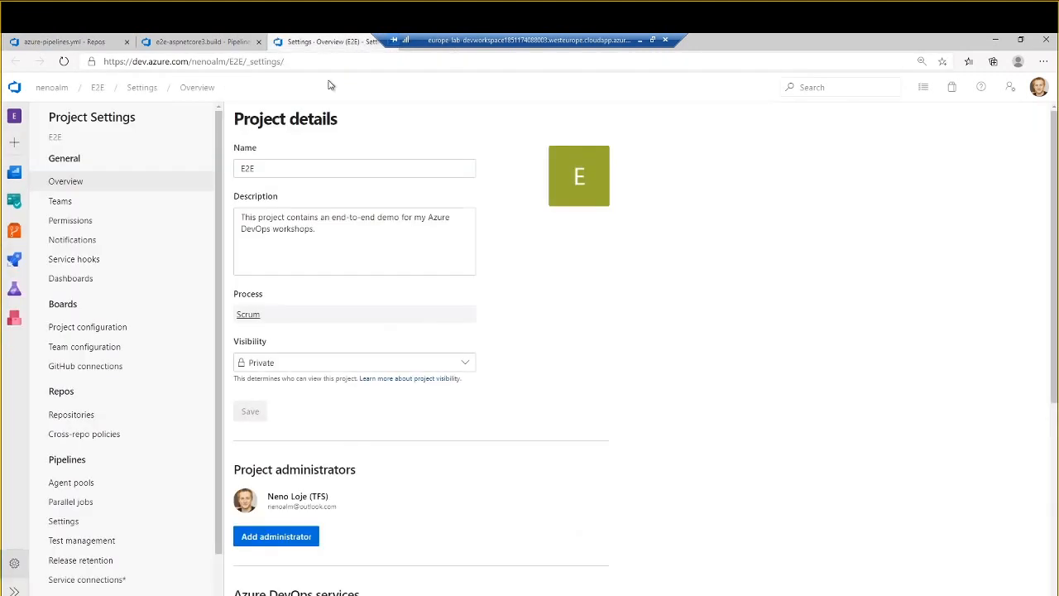
click(76, 415)
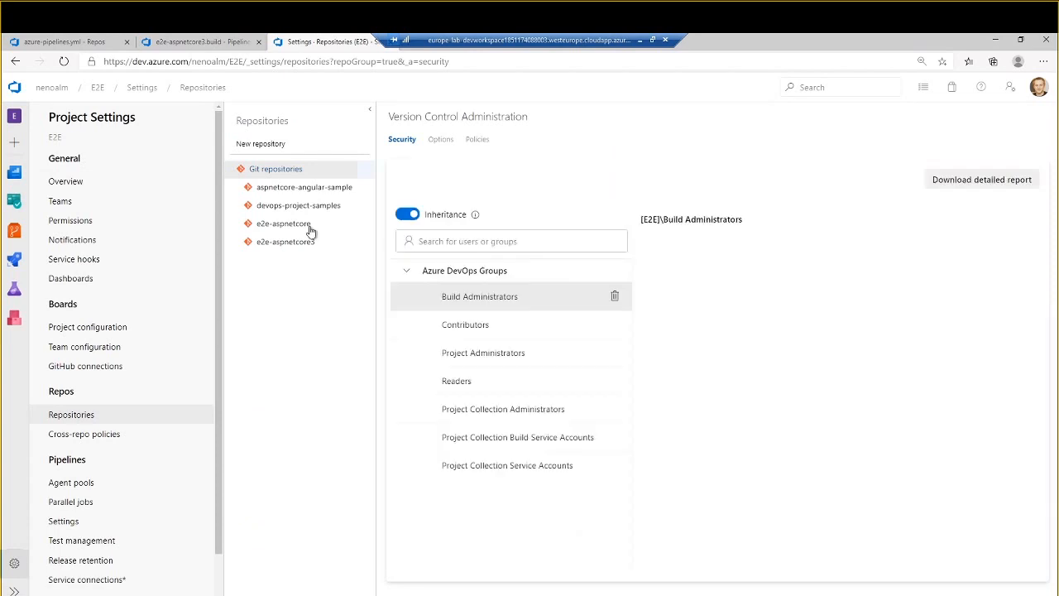
click(312, 246)
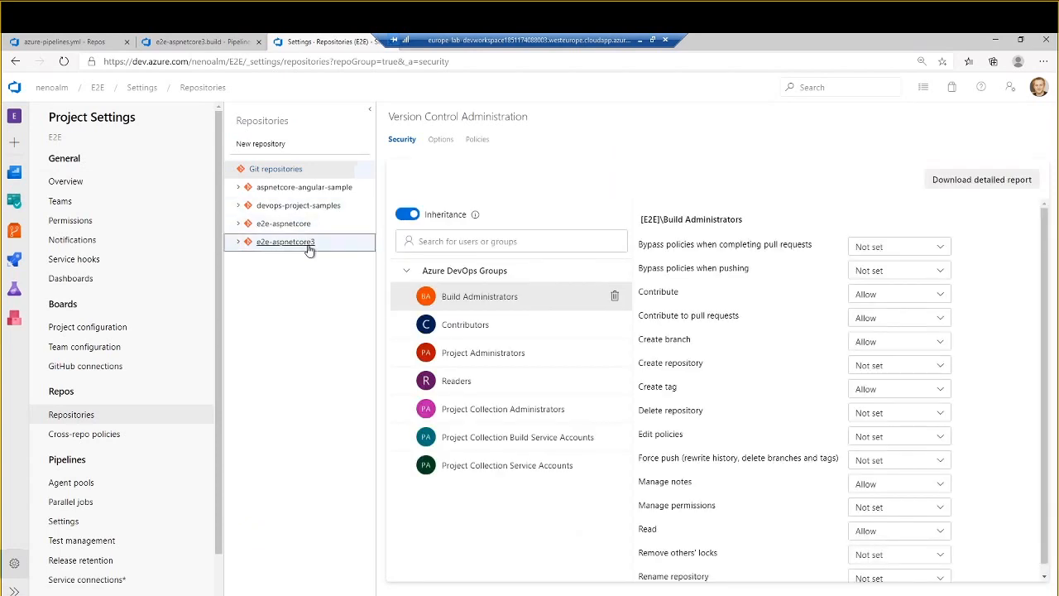
- Expand the branches of the e2e-aspnetcore3 repository and open the branch policies for master
click(305, 281)
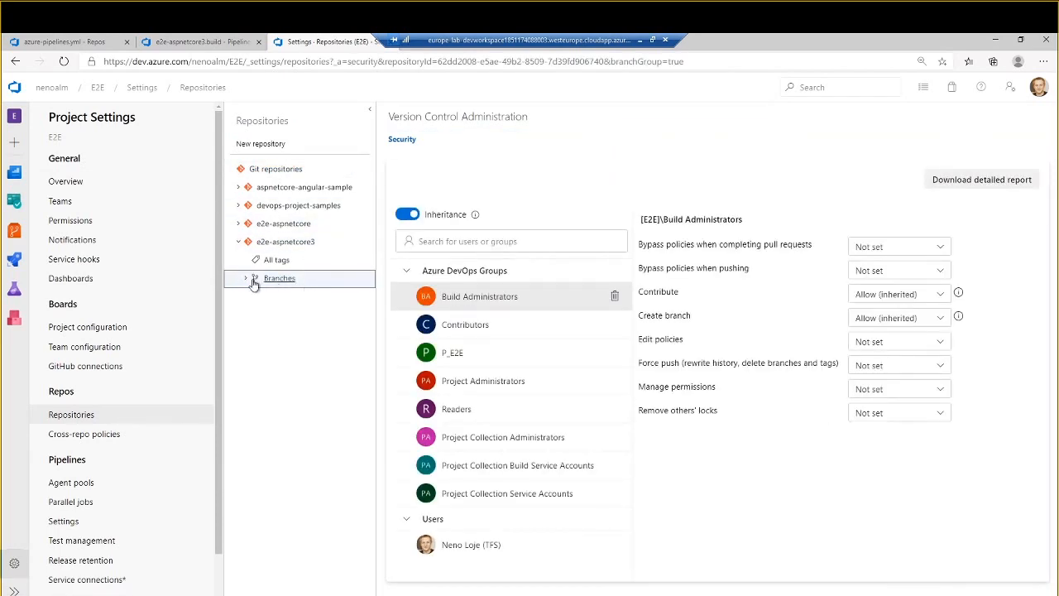
click(245, 280)
click(261, 351)
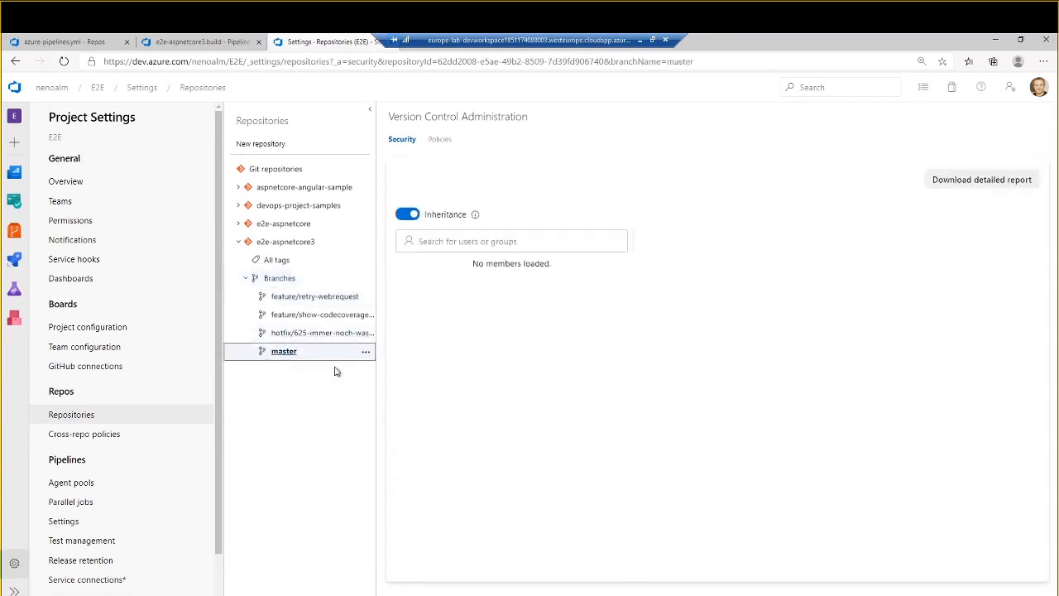
click(439, 139)
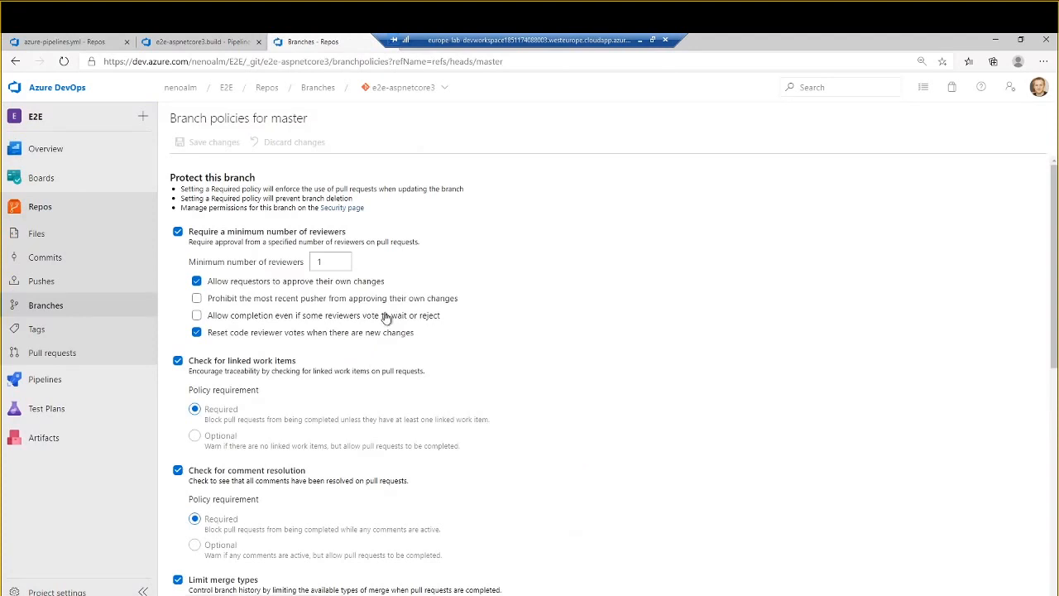
- Enable both status policies for master under Require approval from additional services: the e2e-aspnetcore3.build code status and VSTS-RM/E2E.Release
scroll(386, 318, down, 4)
scroll(386, 318, down, 2)
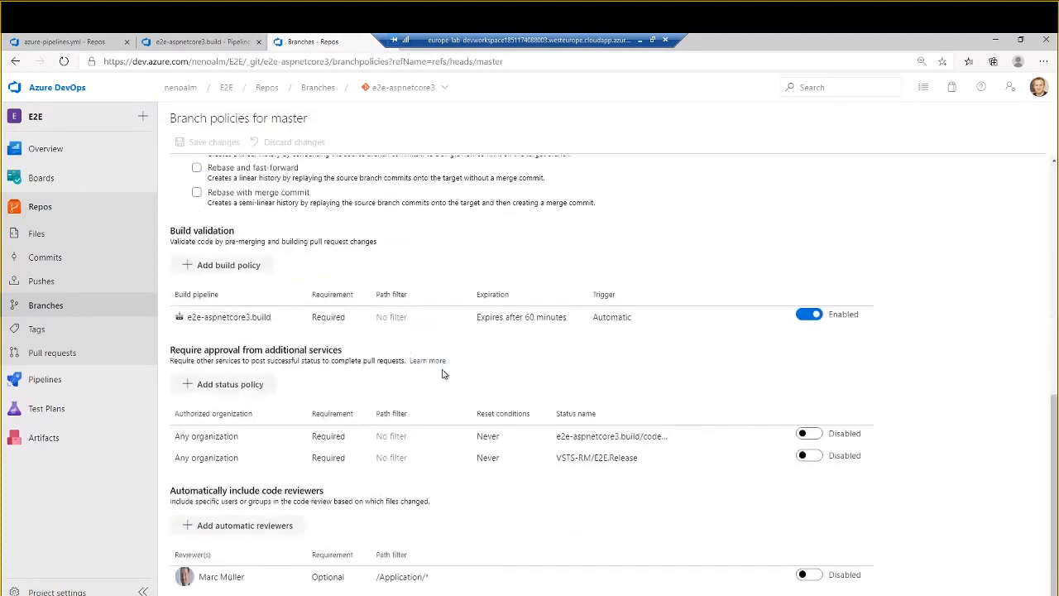
click(809, 434)
click(810, 456)
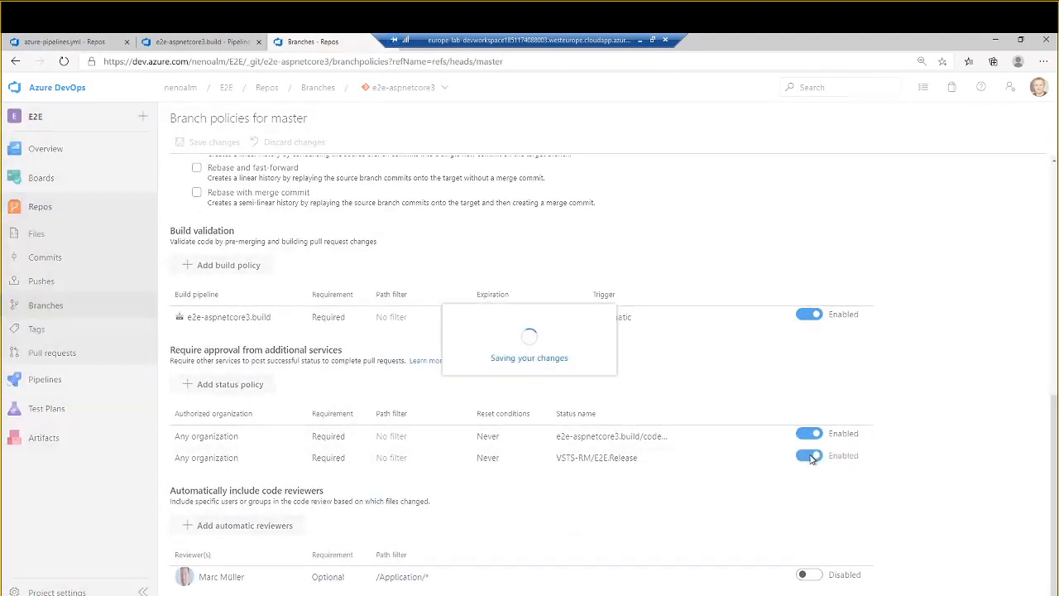
scroll(556, 359, up, 6)
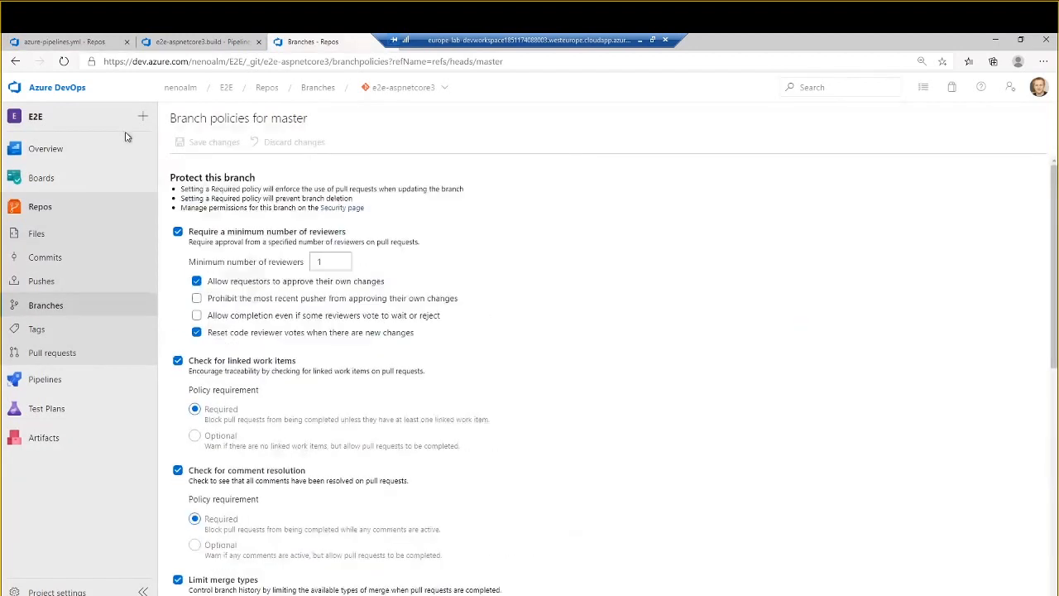
- Show the repository files in this tab, then open the Planning Team board from the azure-pipelines.yml browser tab
mouse_move(95, 152)
click(86, 233)
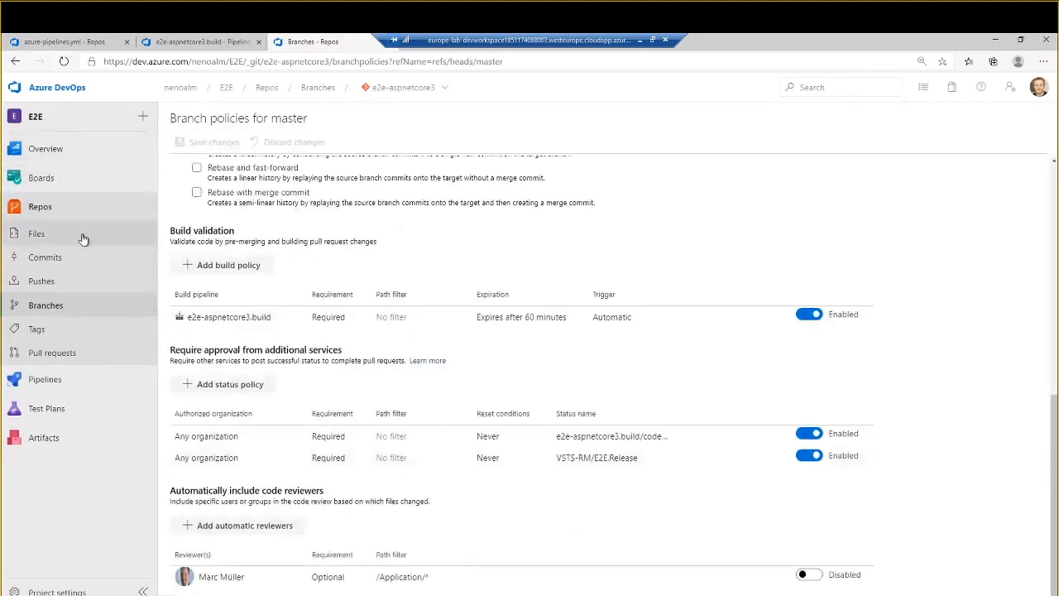
click(100, 46)
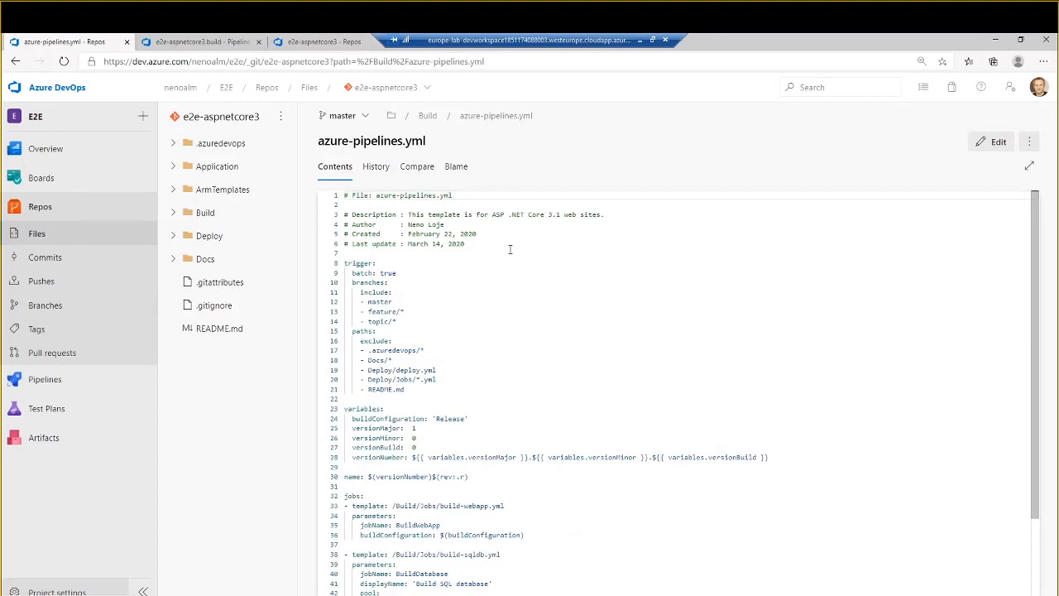
click(83, 182)
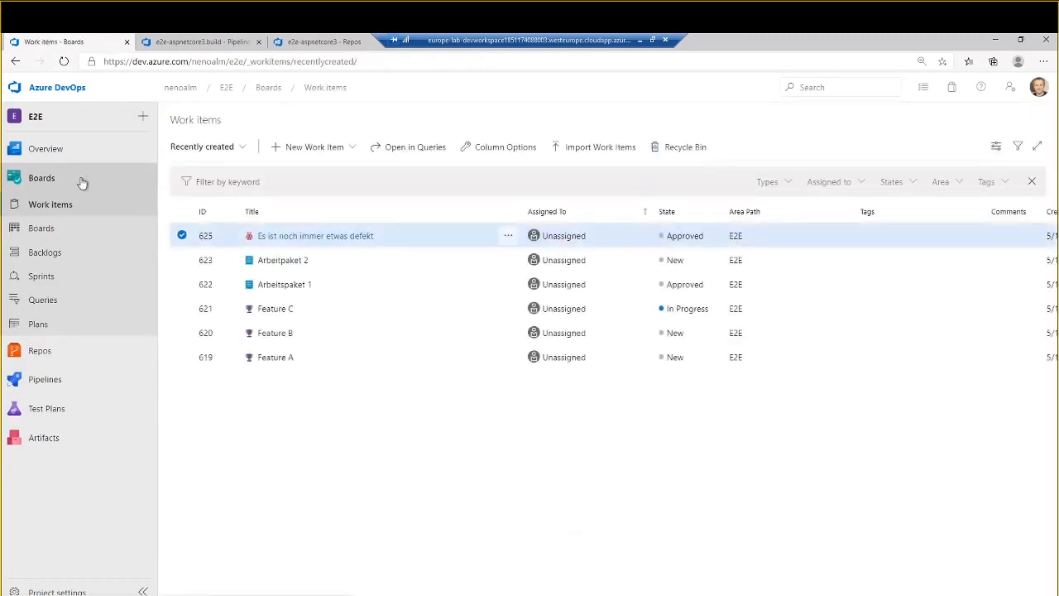
click(97, 230)
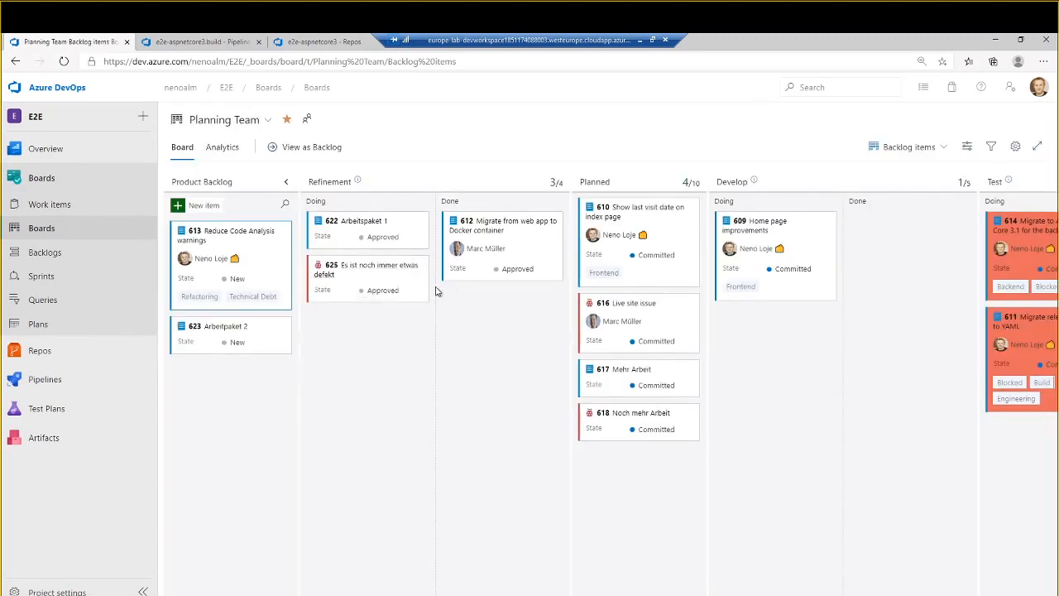
- Add a bug titled "Something is broken" to the Product Backlog column and move it to the top of Refinement's Doing column
click(212, 206)
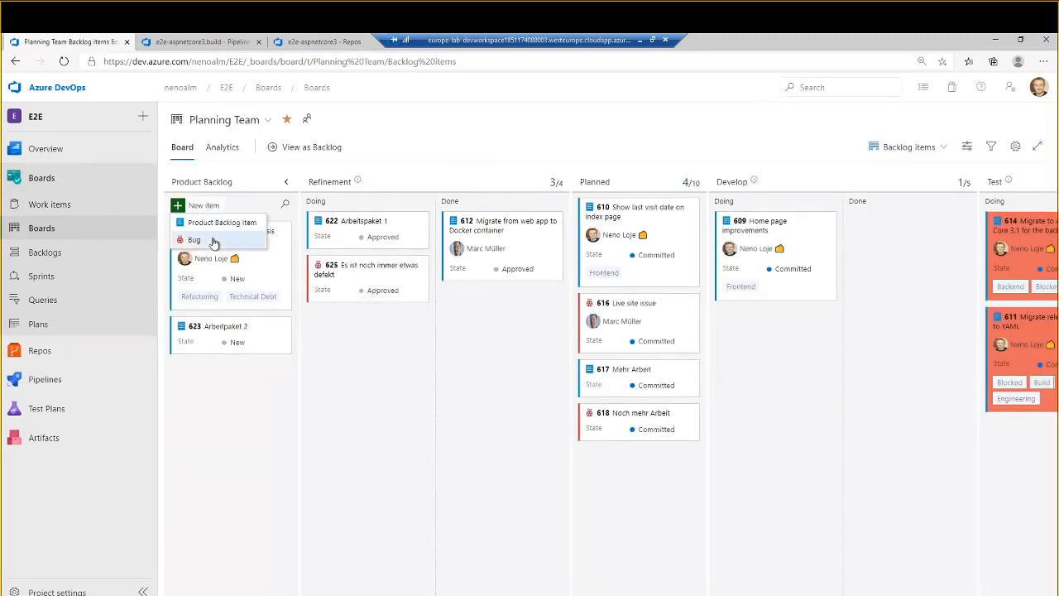
click(214, 240)
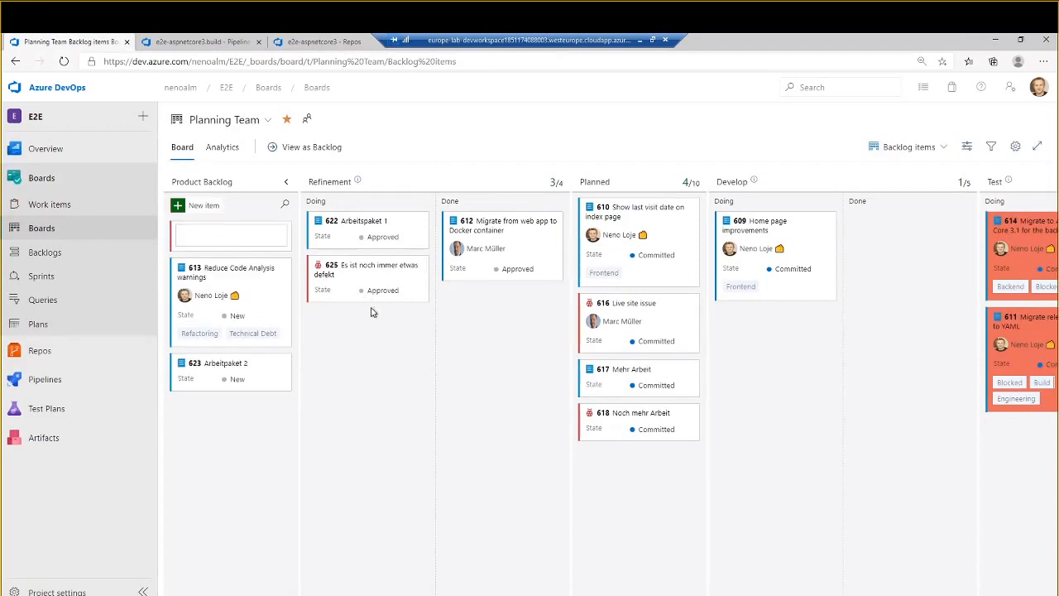
text(Something is broken)
key(Return)
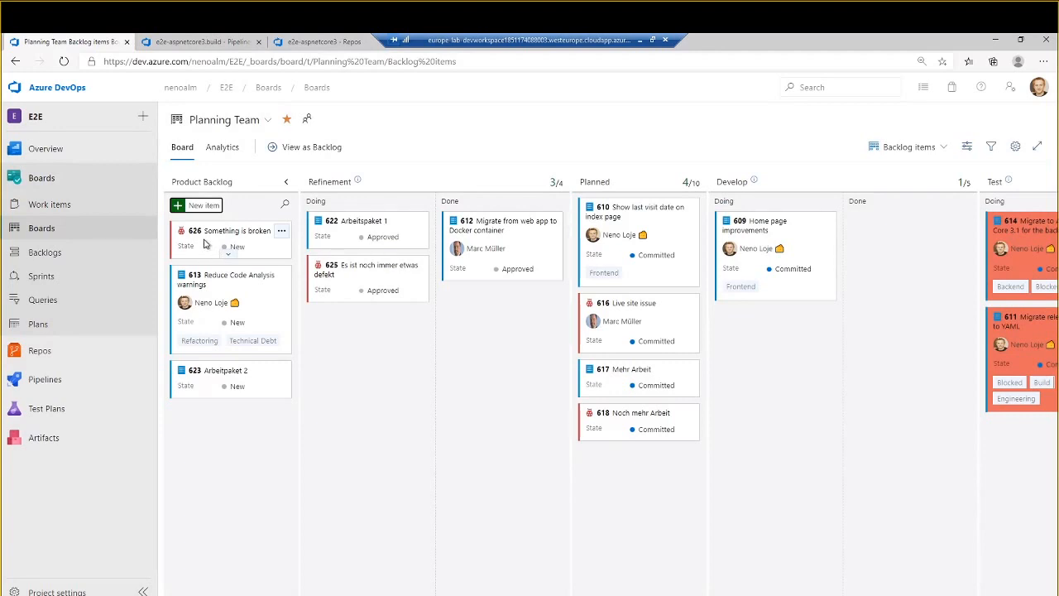
drag(205, 244, 361, 224)
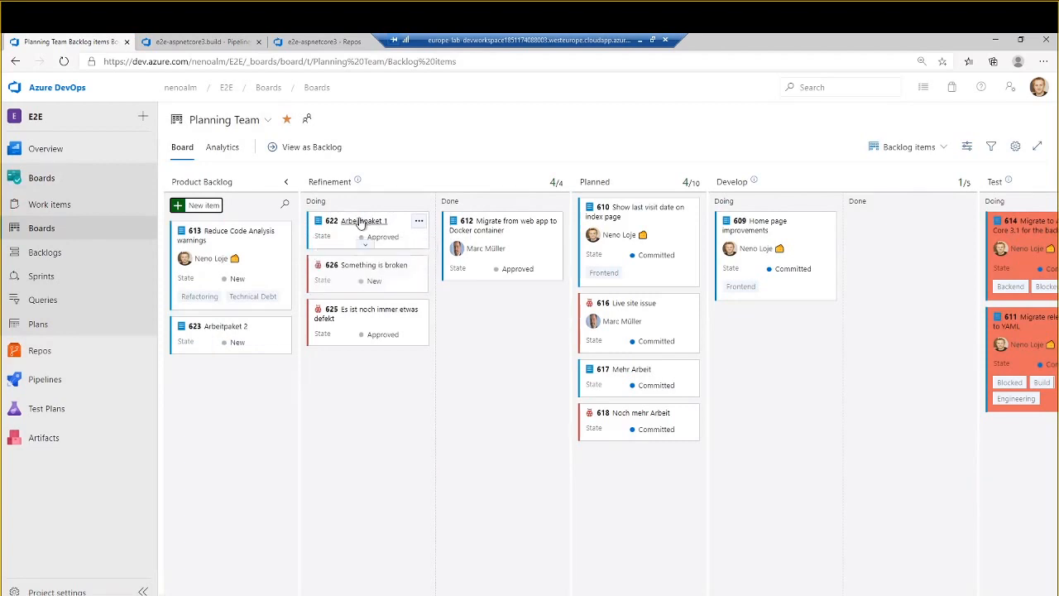
drag(378, 276, 408, 229)
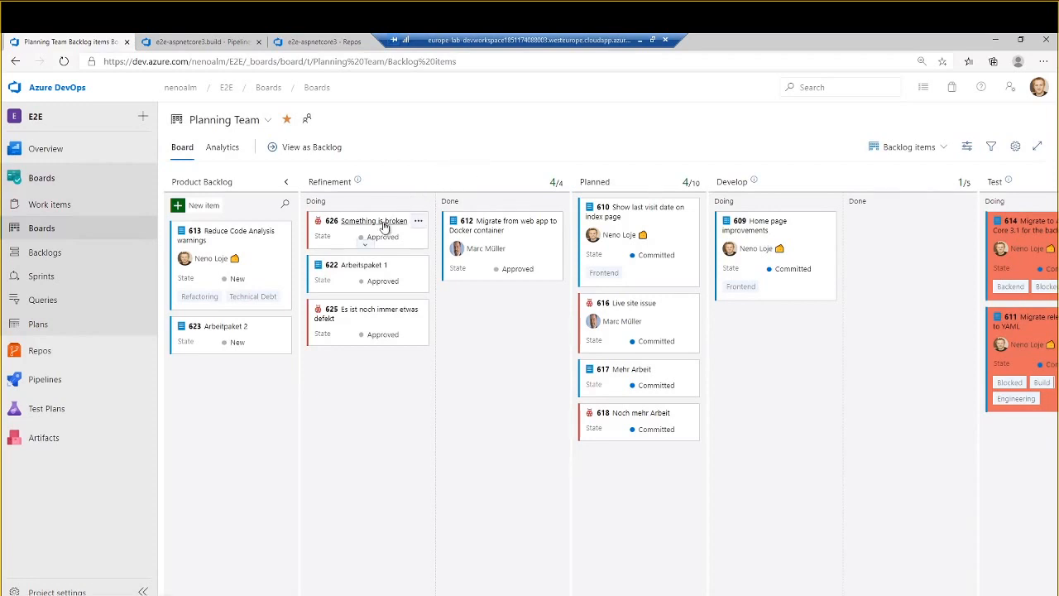
- Open the "Something is broken" bug and assign it to the last suggested team member
click(383, 222)
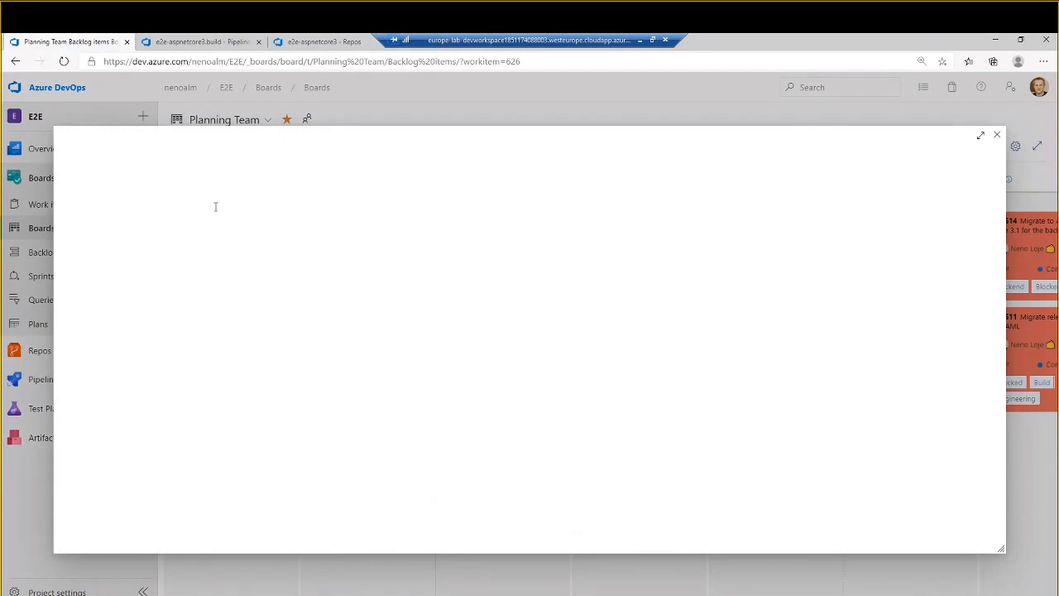
click(120, 175)
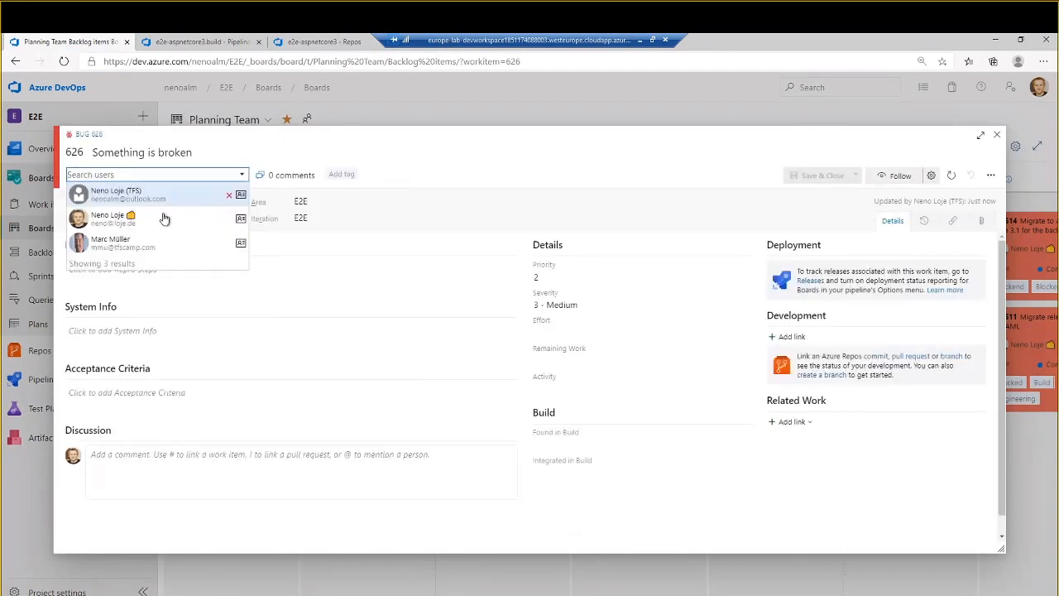
click(157, 246)
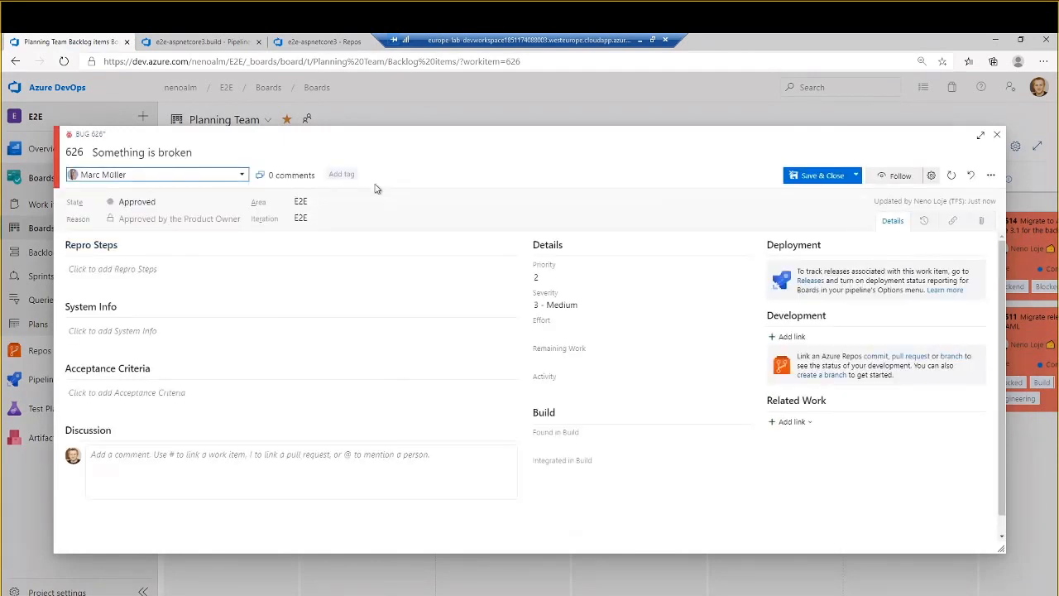
- Tag the bug with Technical Debt and Important, and save it without closing its form
click(348, 175)
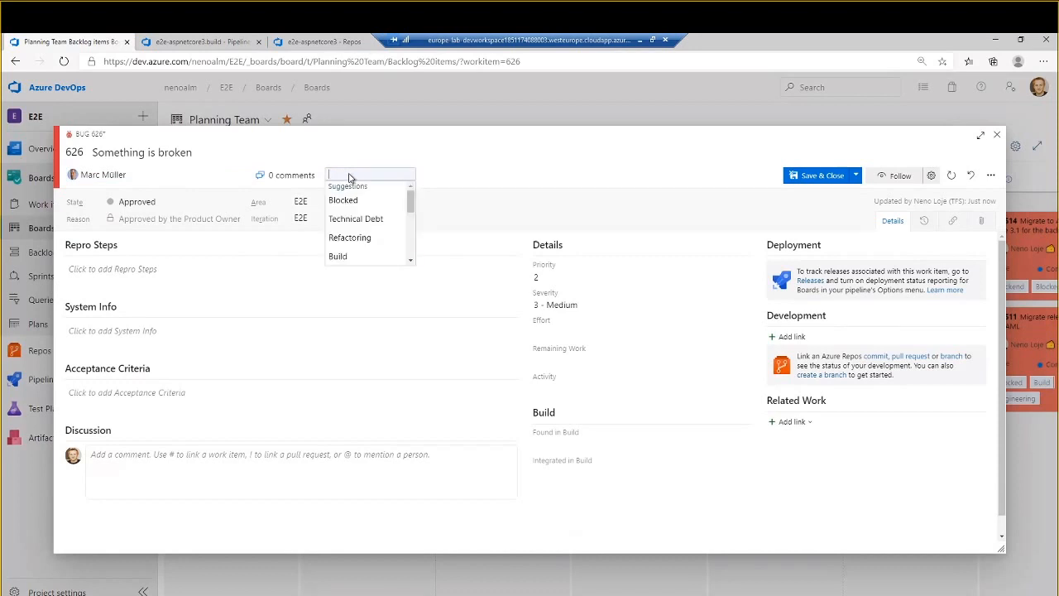
click(356, 218)
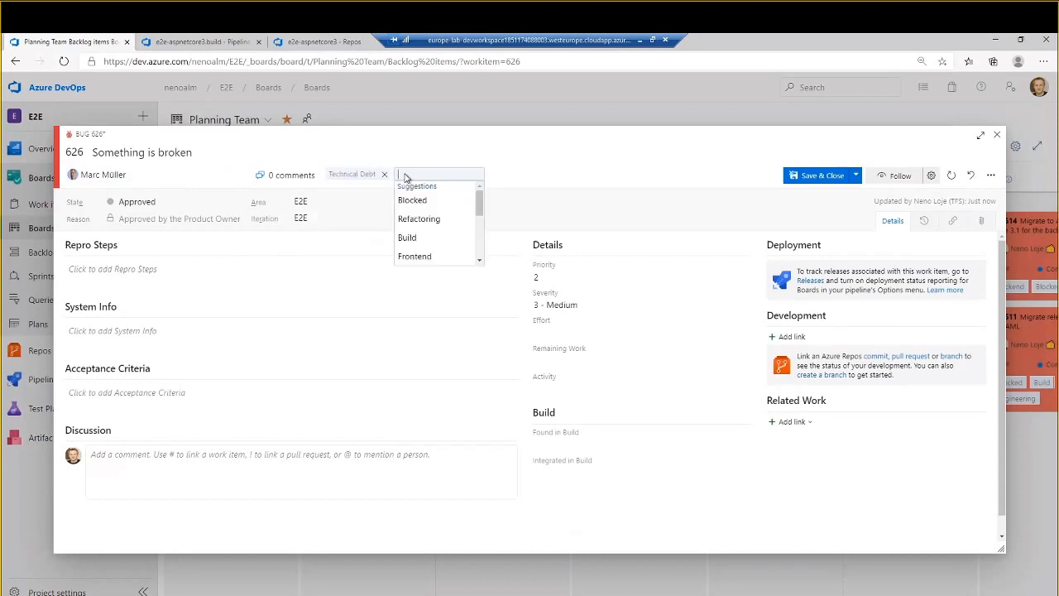
text(in)
text(nt)
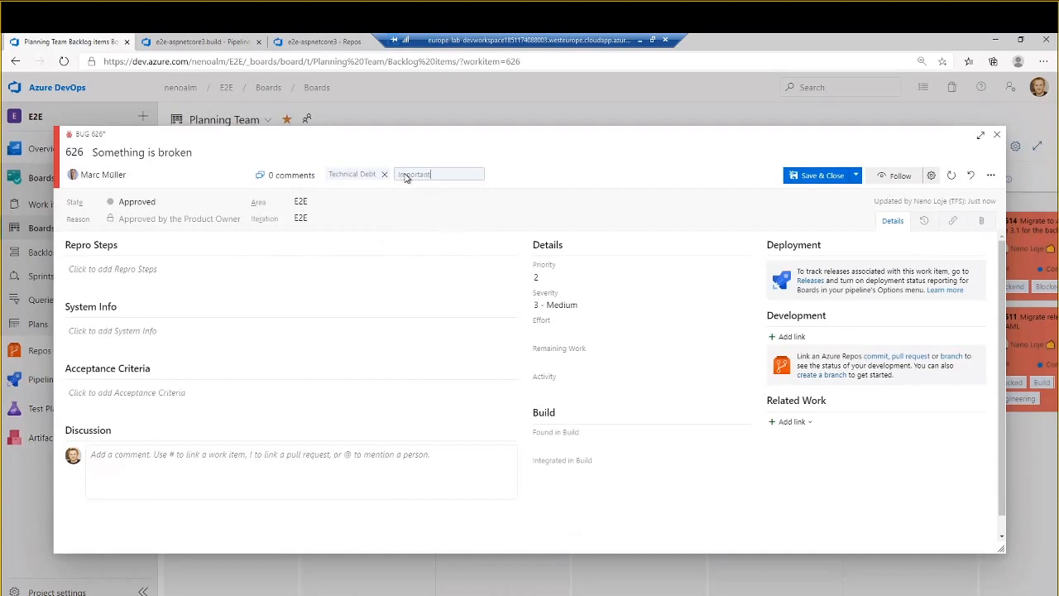
key(Return)
click(665, 191)
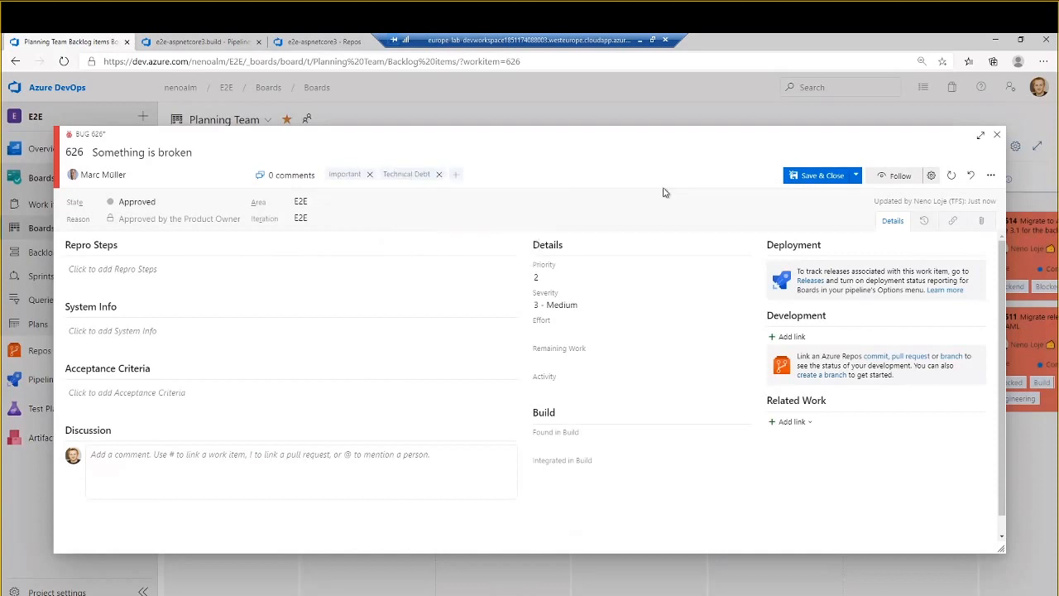
click(855, 174)
click(822, 200)
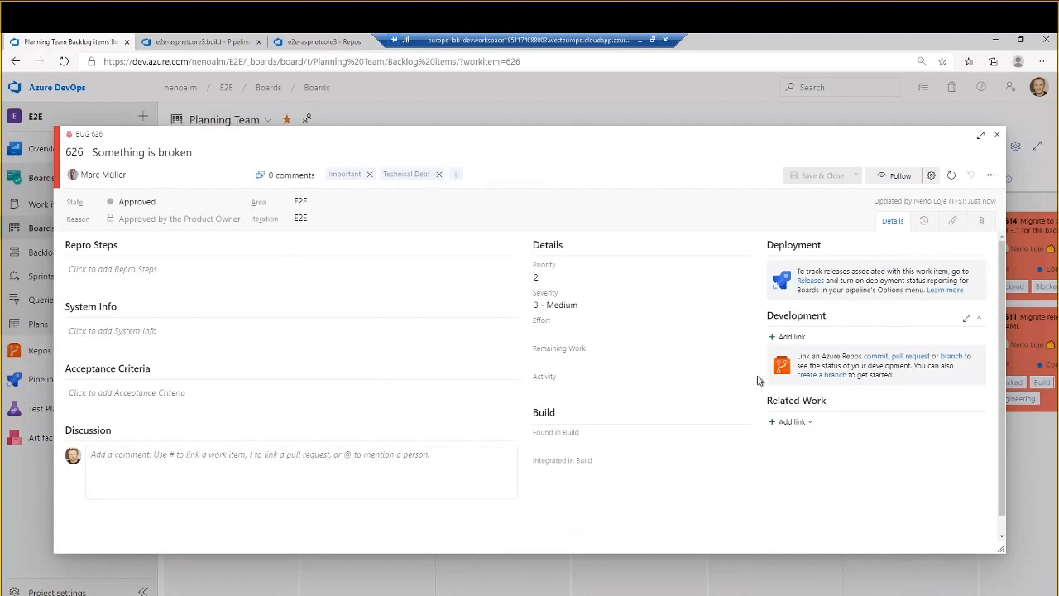
- Create the branch feature/626-fix-something-is-broken from master in e2e-aspnetcore3, linked to the "Something is broken" bug
click(824, 376)
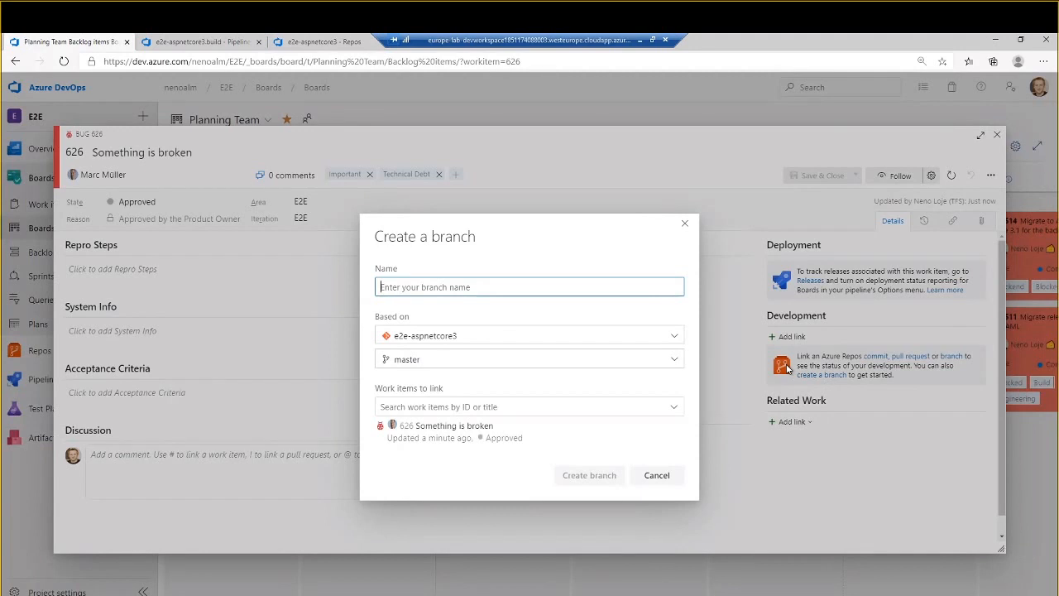
text(feat)
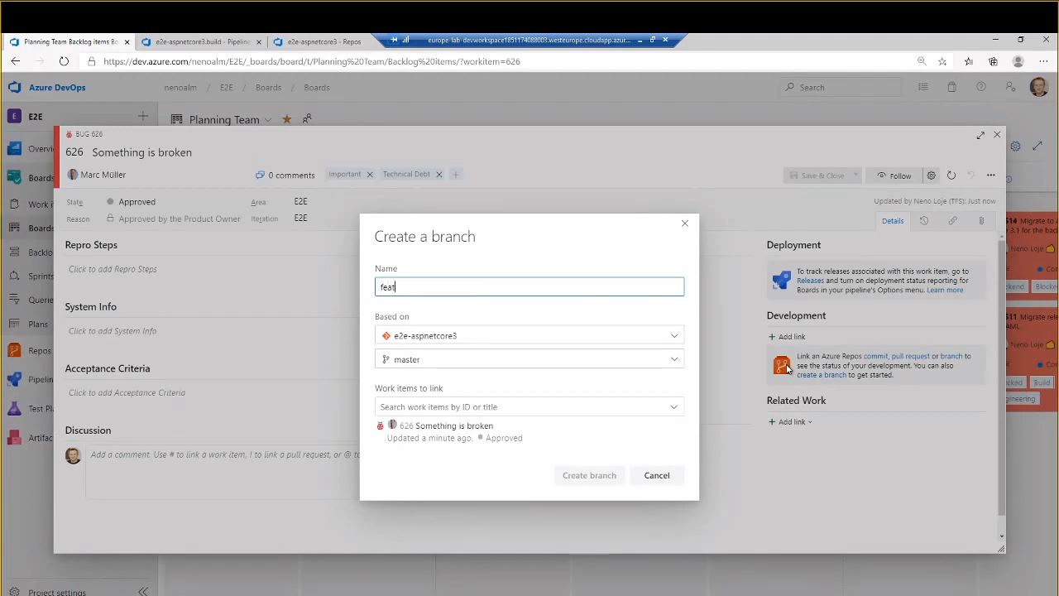
text(ure/626-some)
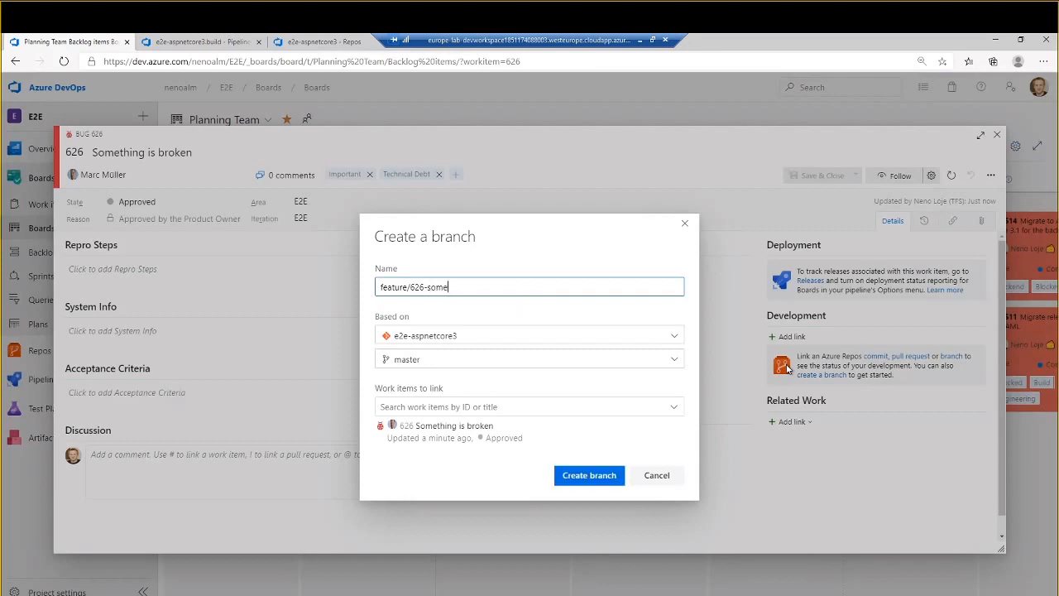
text(thing-is-broken)
text(fix-)
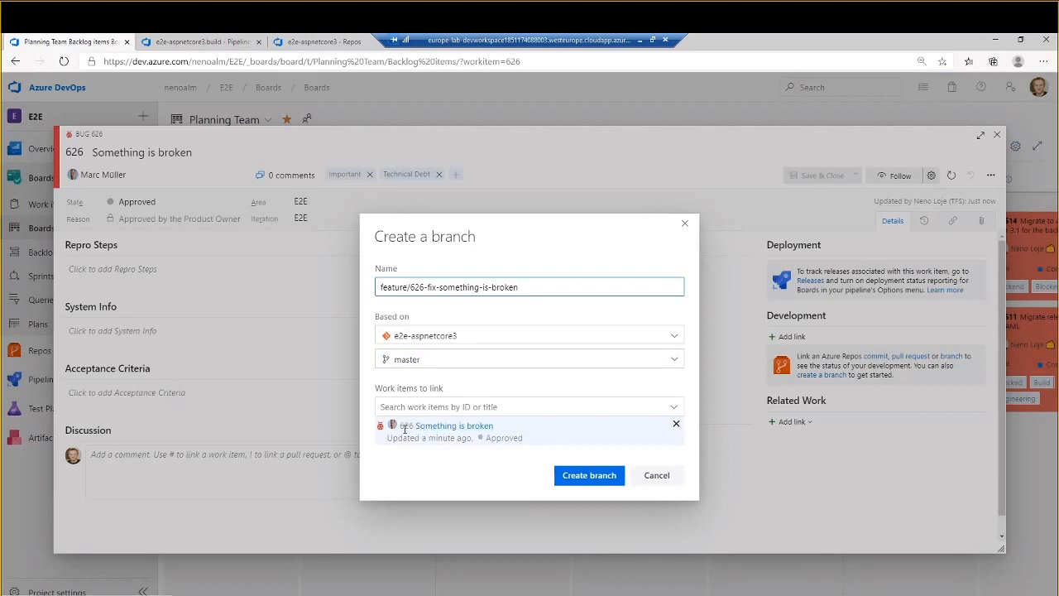
click(589, 478)
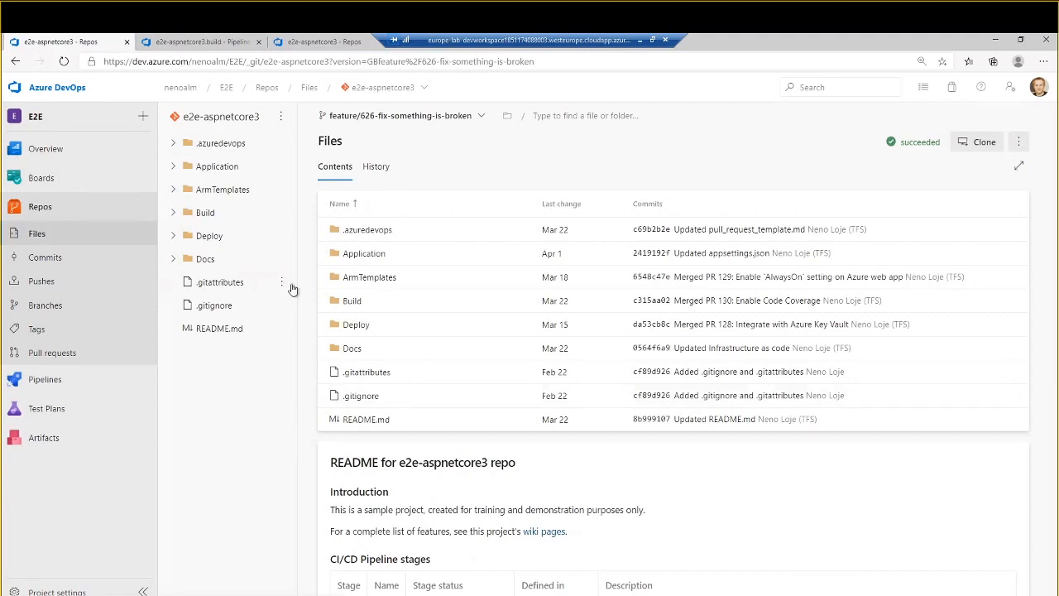
click(168, 213)
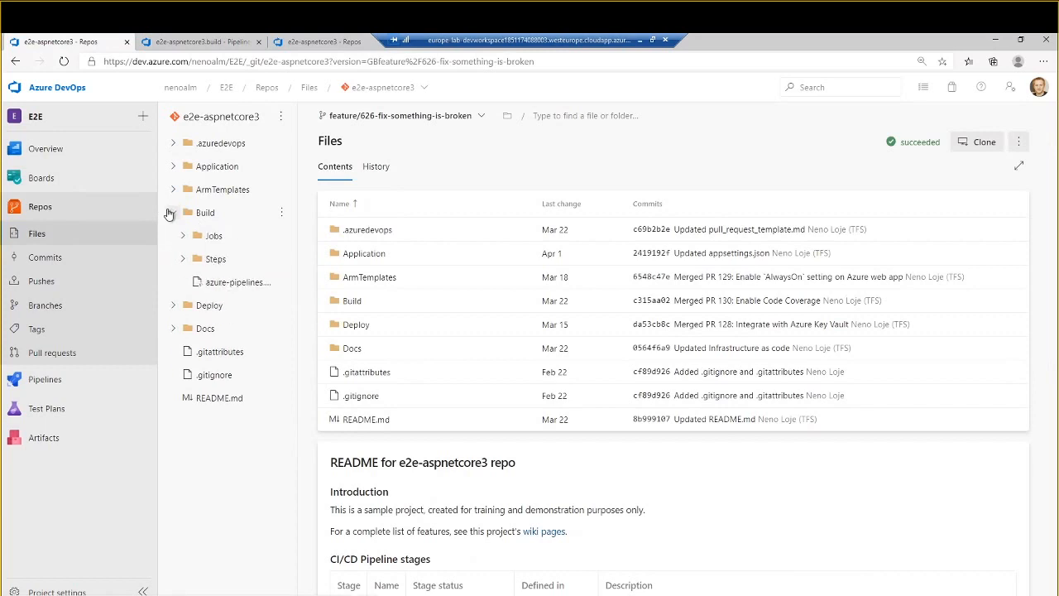
click(176, 328)
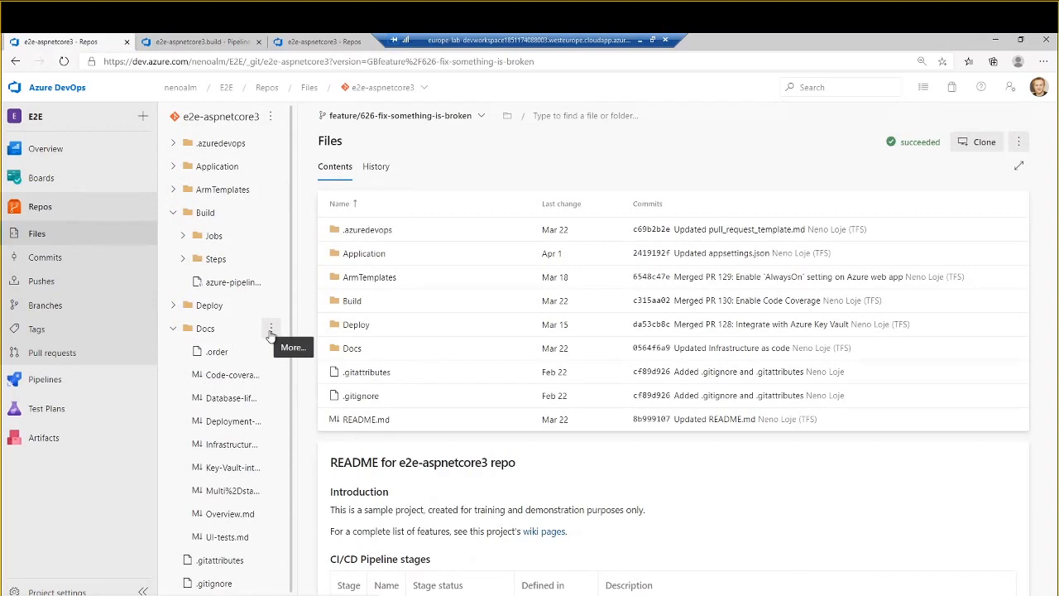
click(173, 329)
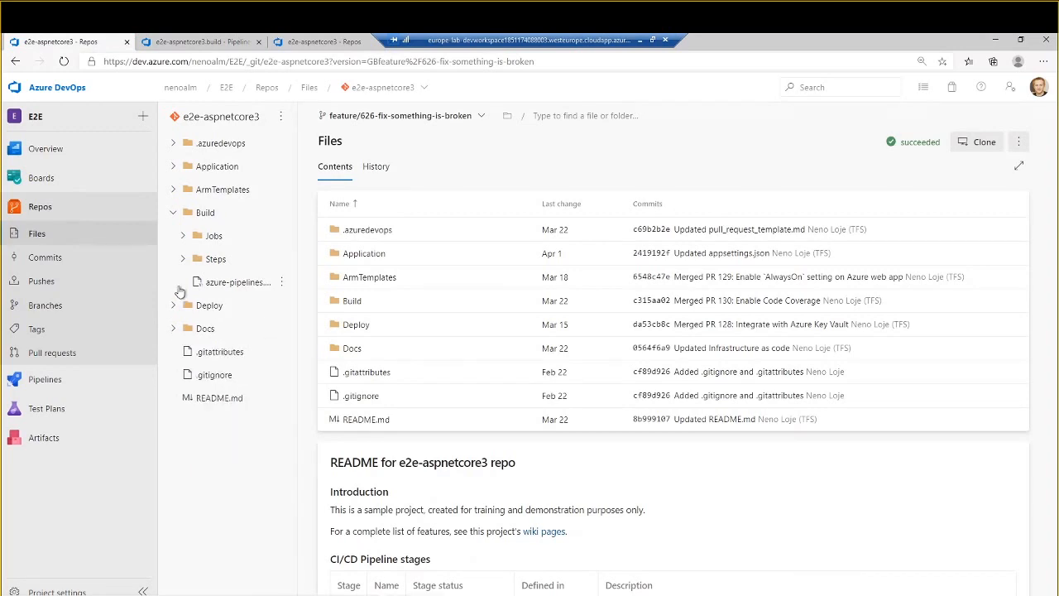
click(172, 213)
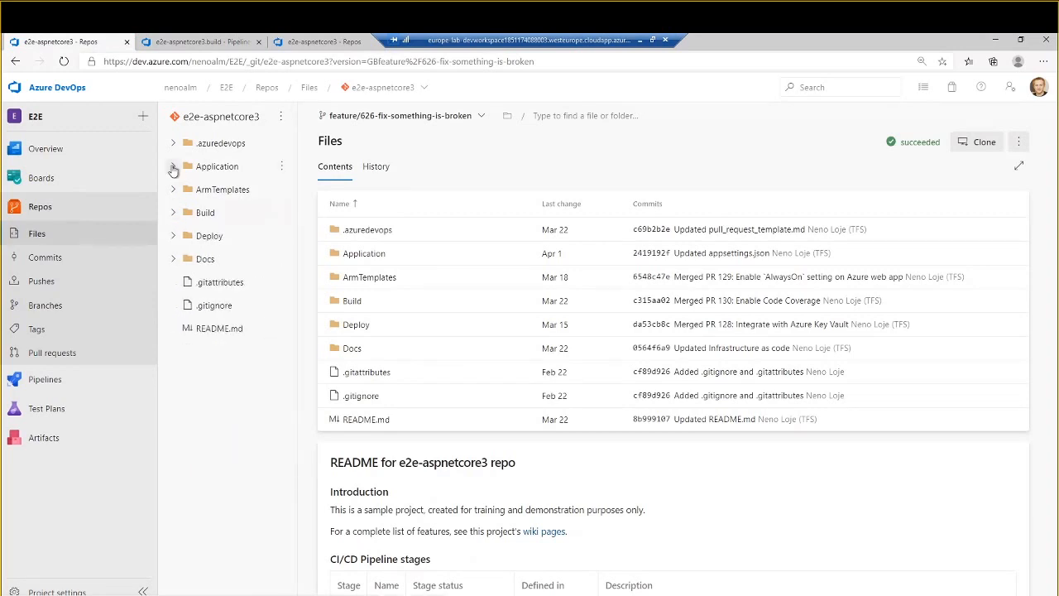
- Show the contents of Application/aspnet-core-sample/Pages, collapse the project navigation and widen the file tree to show full file names
click(173, 167)
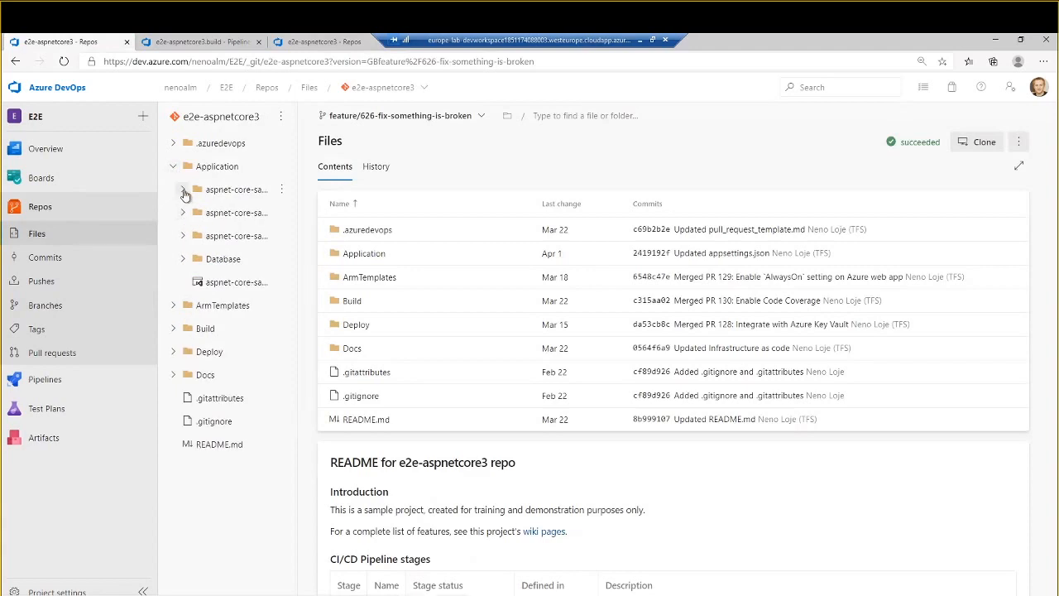
click(184, 191)
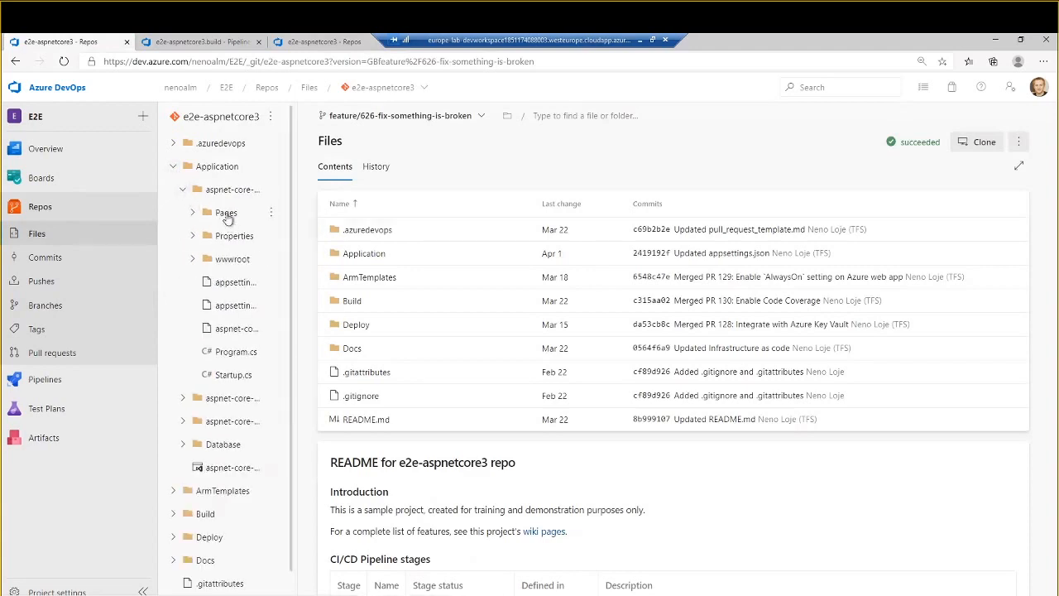
click(225, 214)
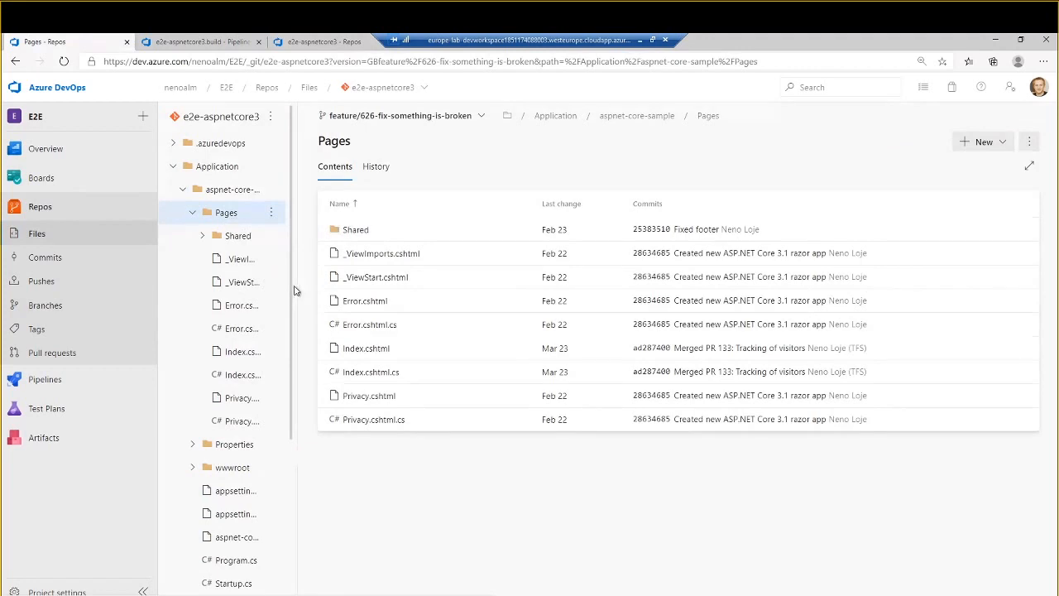
click(143, 591)
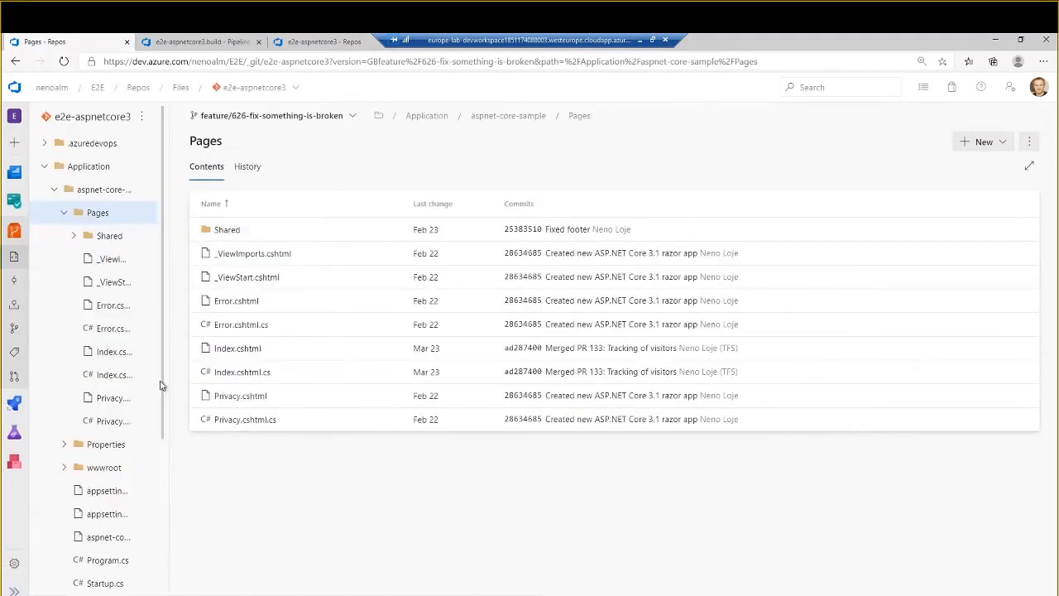
drag(169, 351, 315, 347)
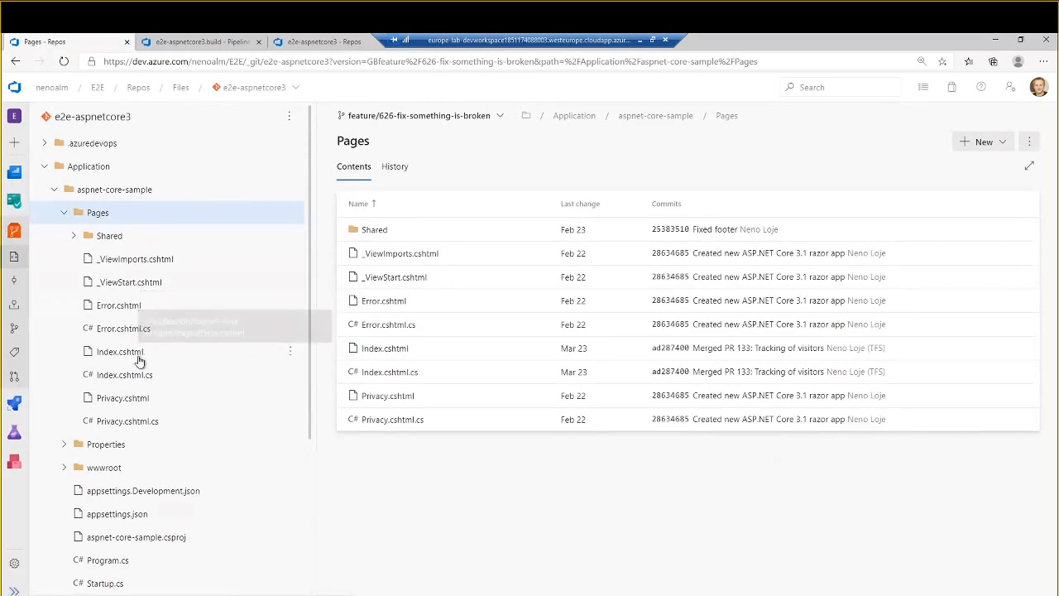
- Edit Error.cshtml.cs in the Pages folder, deleting the semicolon after "_logger = logger"
click(130, 308)
click(122, 328)
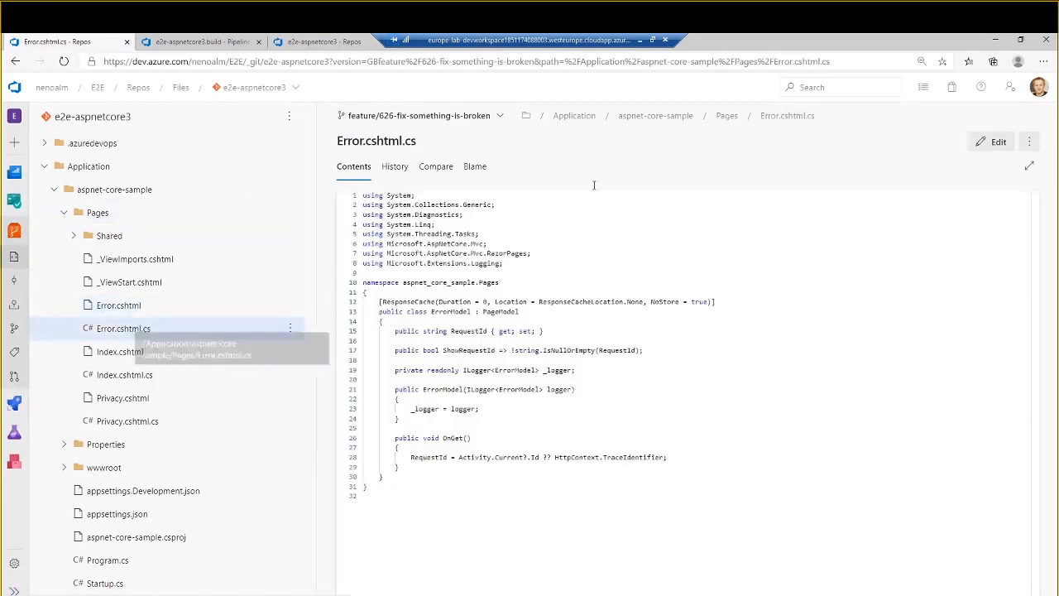
click(991, 143)
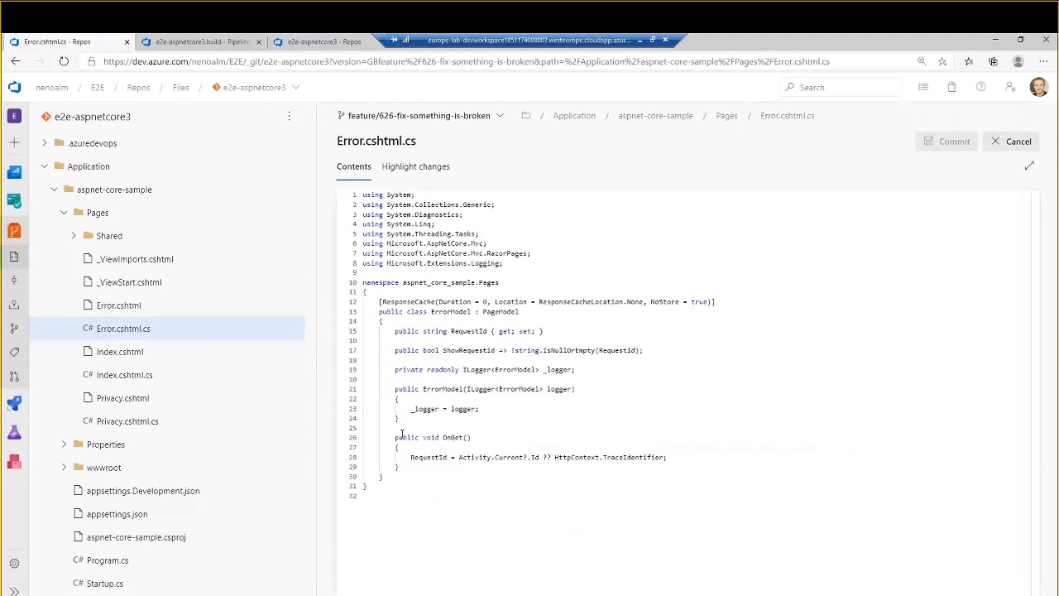
click(480, 409)
key(BackSpace)
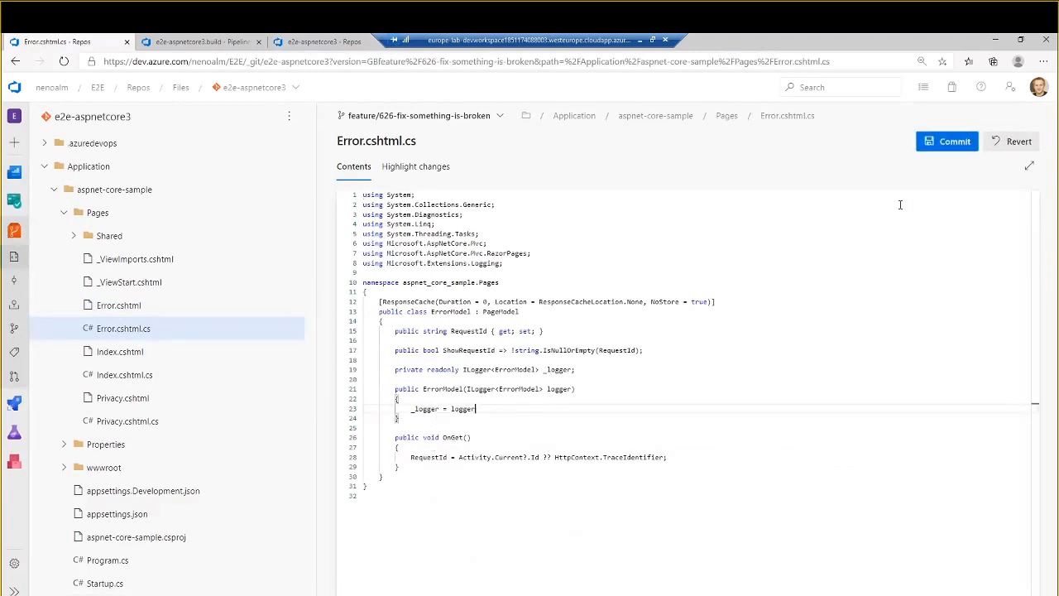
- Commit the Error.cshtml.cs change to the feature branch with the comment "Deleted random stuff"
click(953, 141)
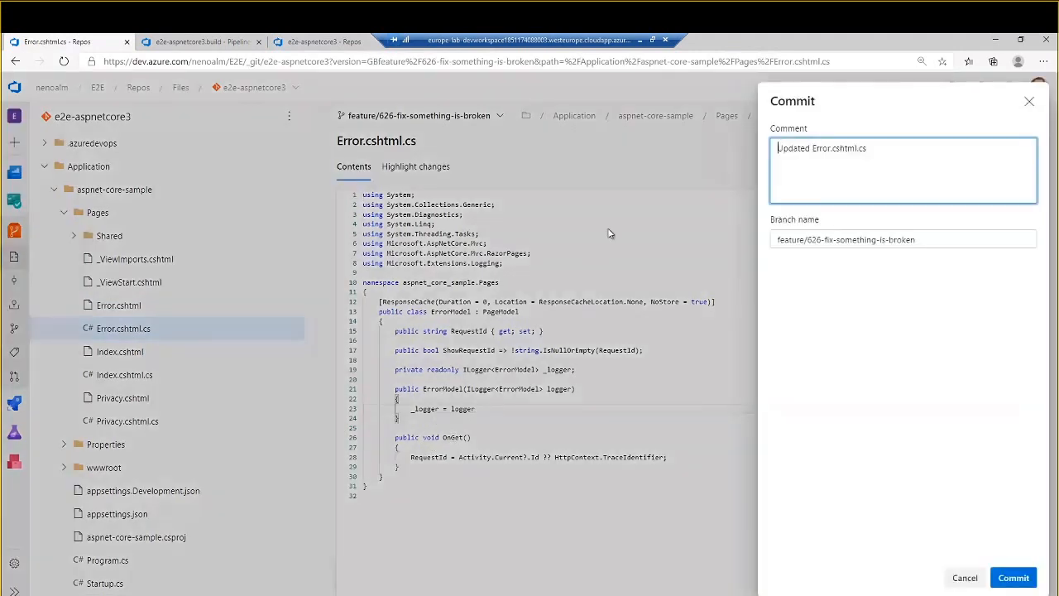
triple_click(886, 161)
text(Deleted rando stuff)
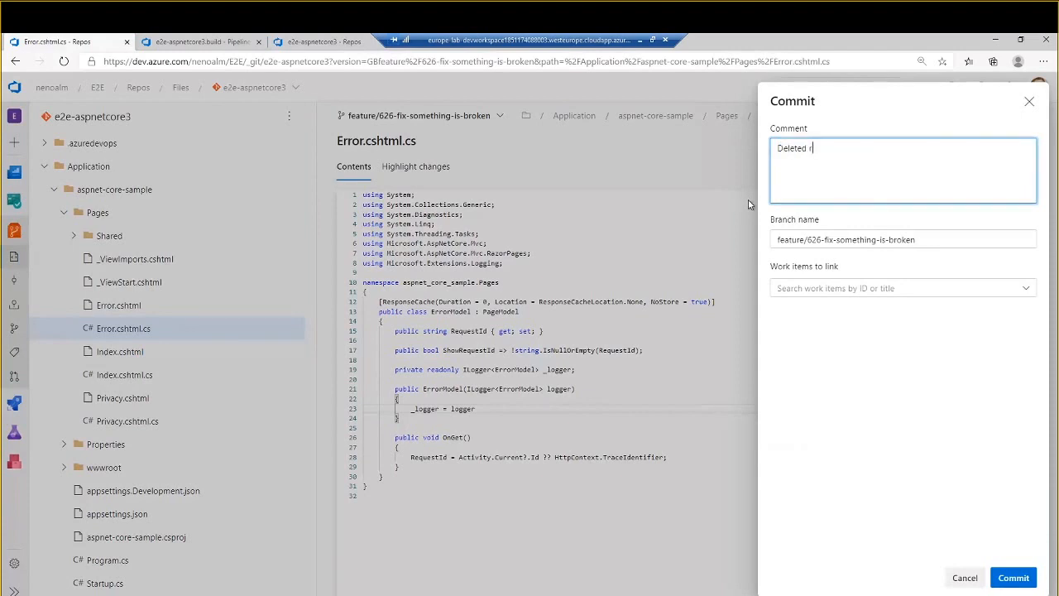
key(Left)
key(Left)
key(Left)
key(Left)
key(Left)
key(Left)
text(m)
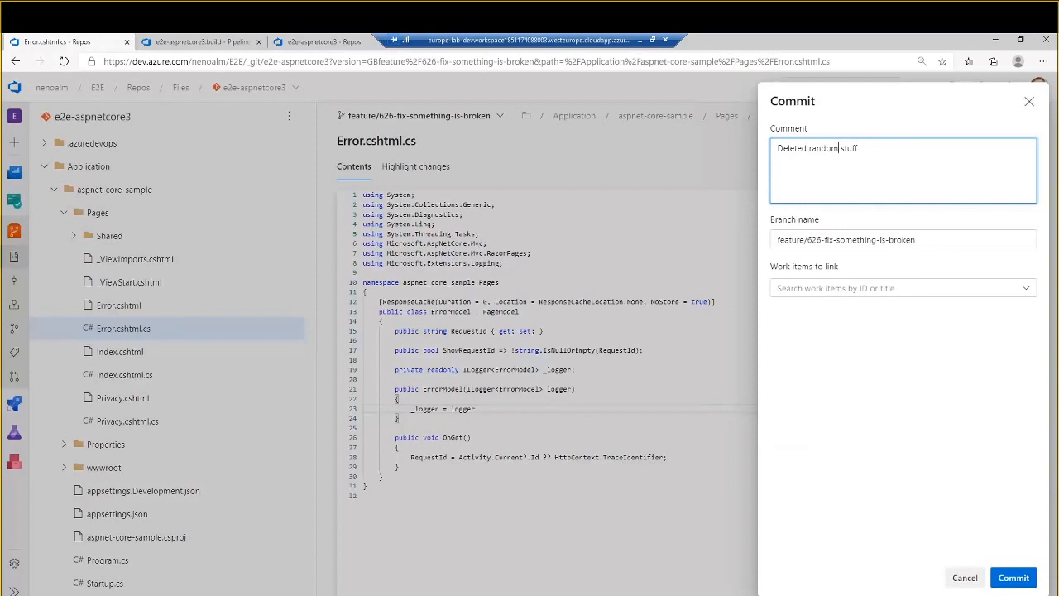
click(1013, 576)
- Change the title string in Privacy.cshtml to "Privacy Polic 2.0y" and commit it with the default comment
click(153, 404)
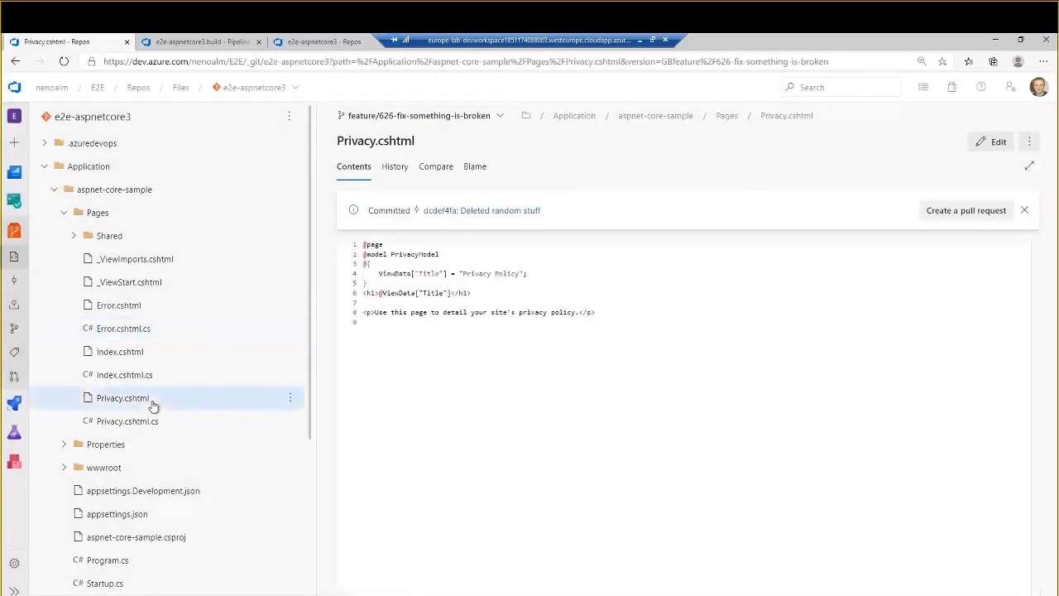
click(518, 273)
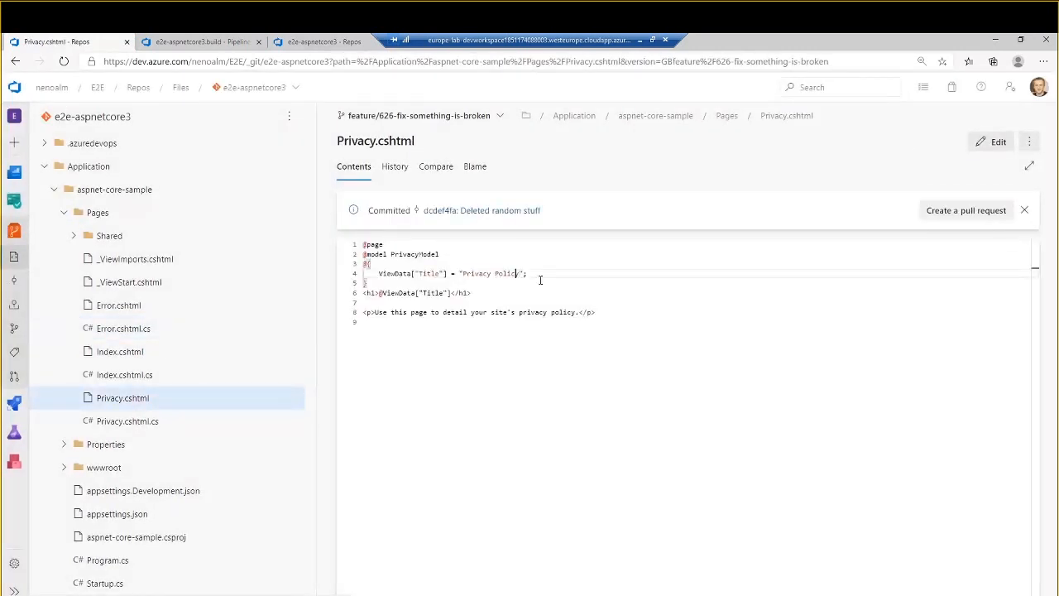
click(998, 141)
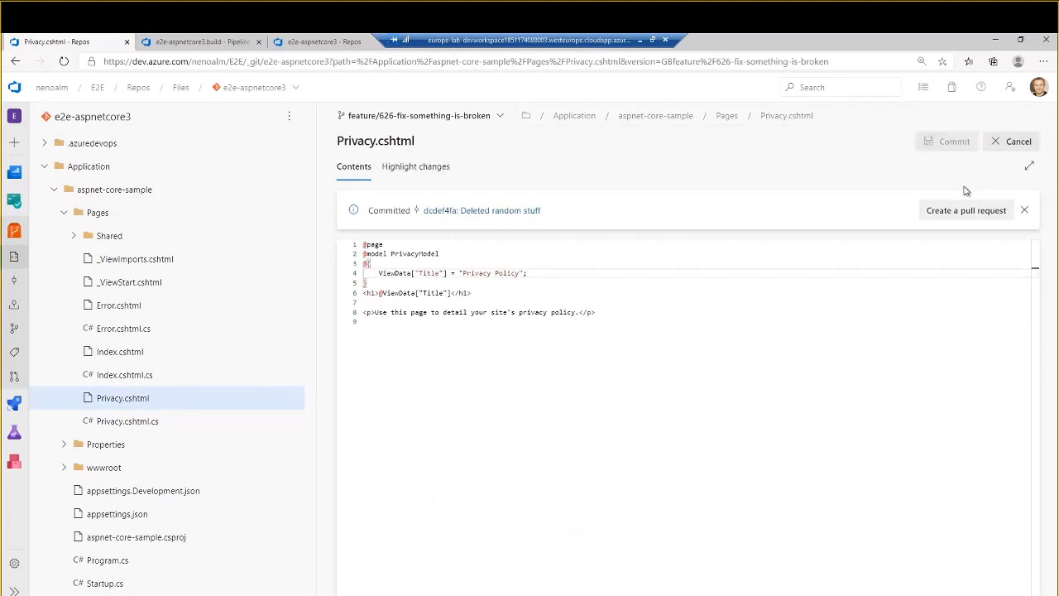
text(1.0)
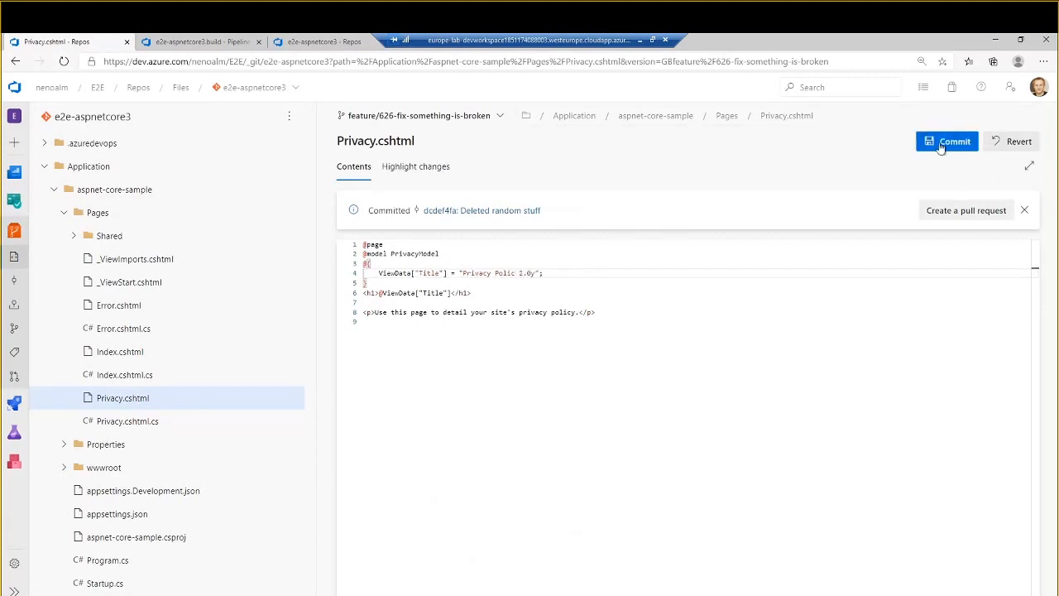
click(939, 143)
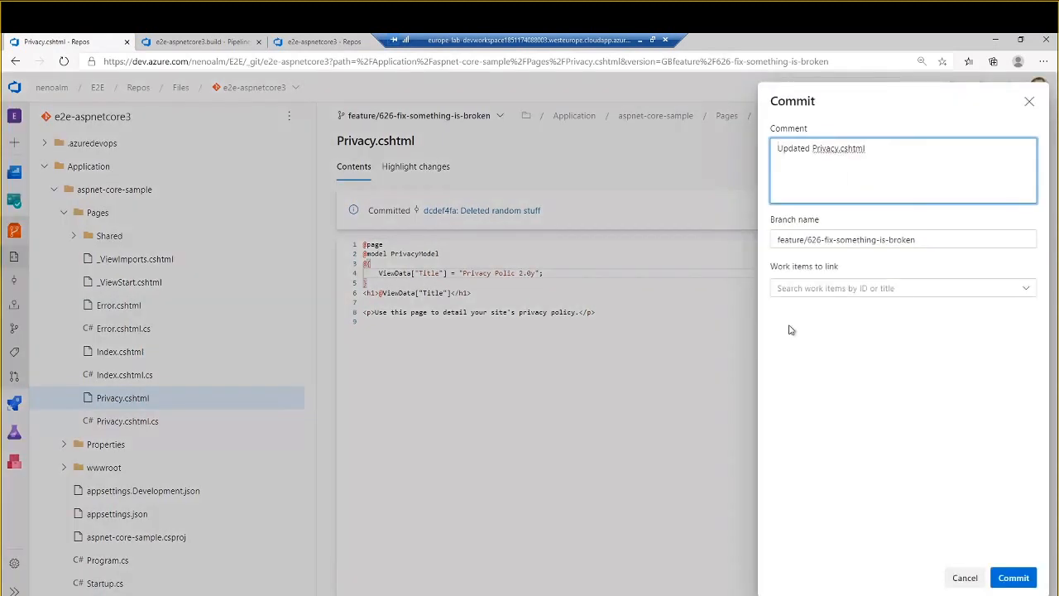
click(1013, 577)
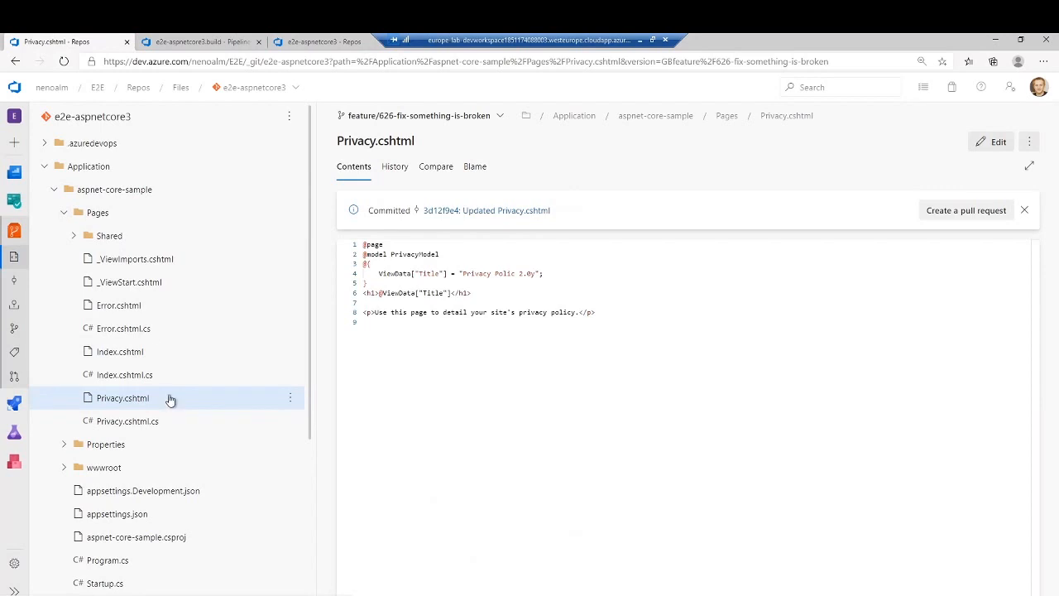
- Start a pull request from feature/626-fix-something-is-broken into master, titled "Fix the bug 626 - something is broken"
click(14, 377)
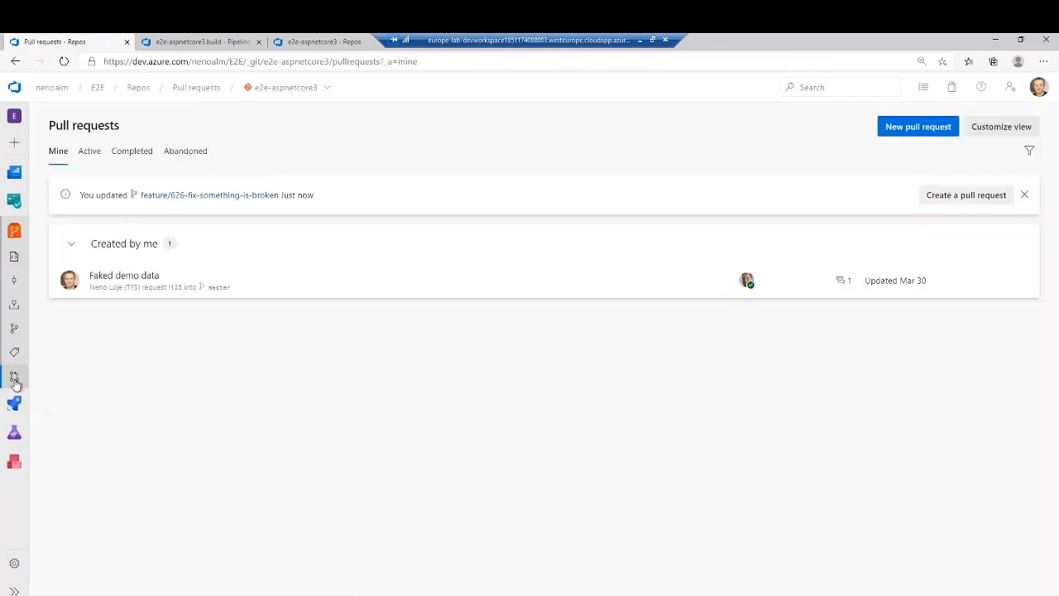
click(958, 202)
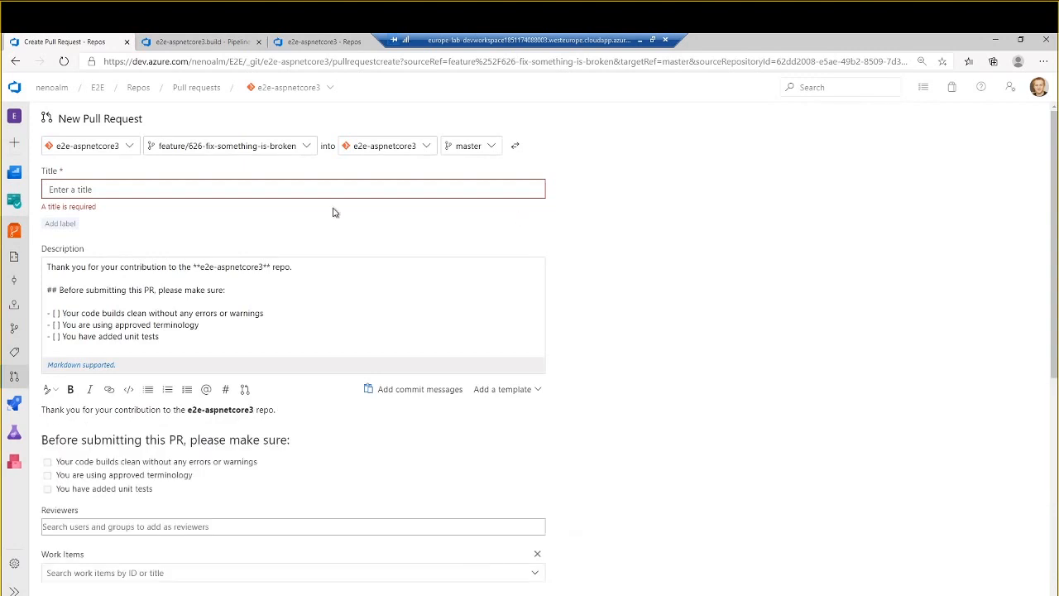
click(291, 184)
text(Fix )
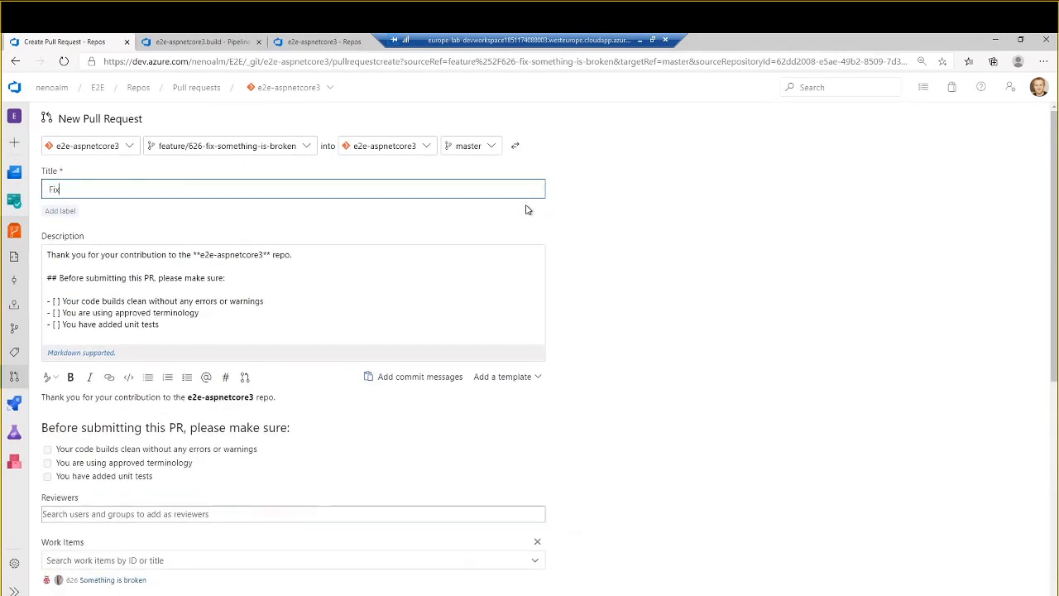
text(the bug 626 - something is bro)
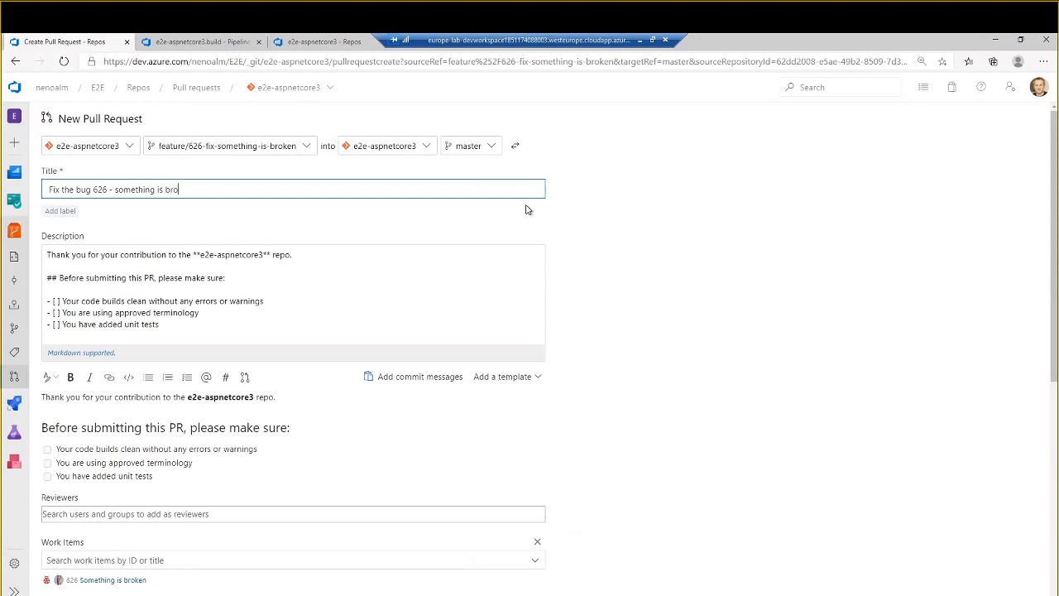
text(ken)
- Examine the new pull request's bug number in the title, its linked work item and the description template text
double_click(104, 190)
click(330, 258)
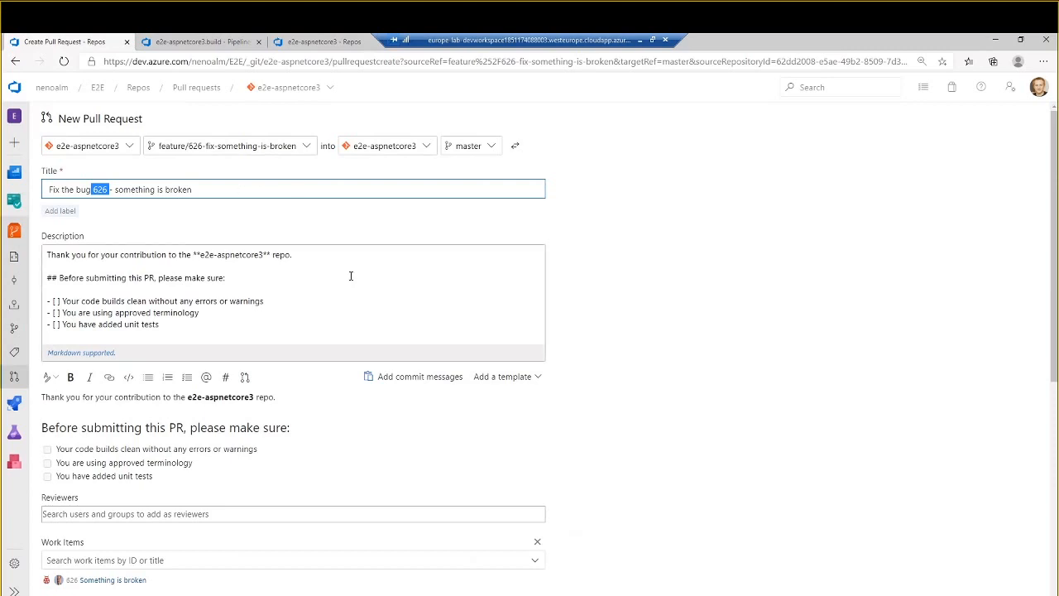
scroll(402, 273, down, 2)
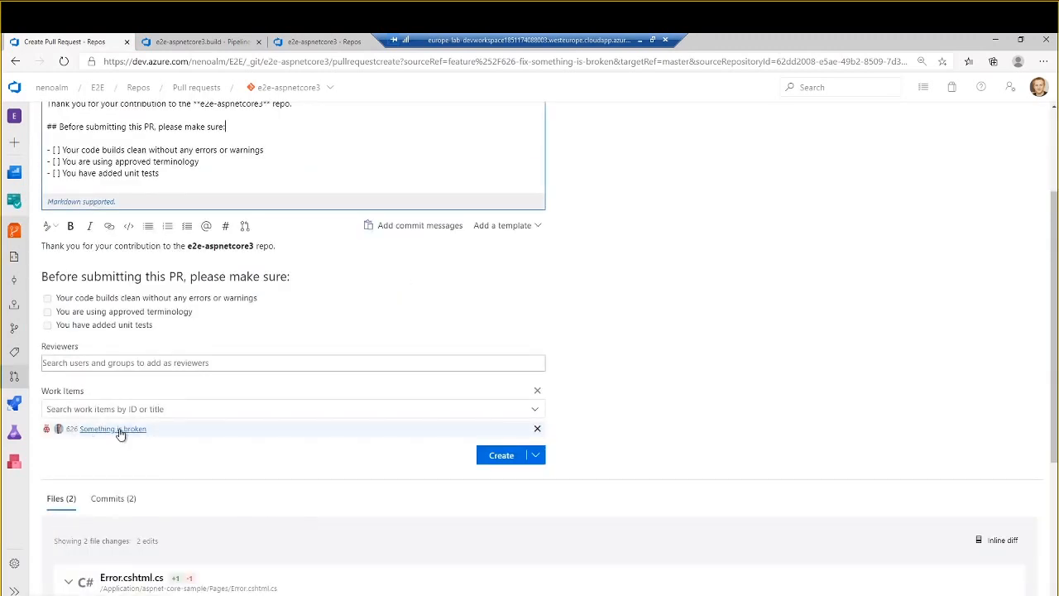
scroll(436, 280, up, 2)
key(ctrl+a)
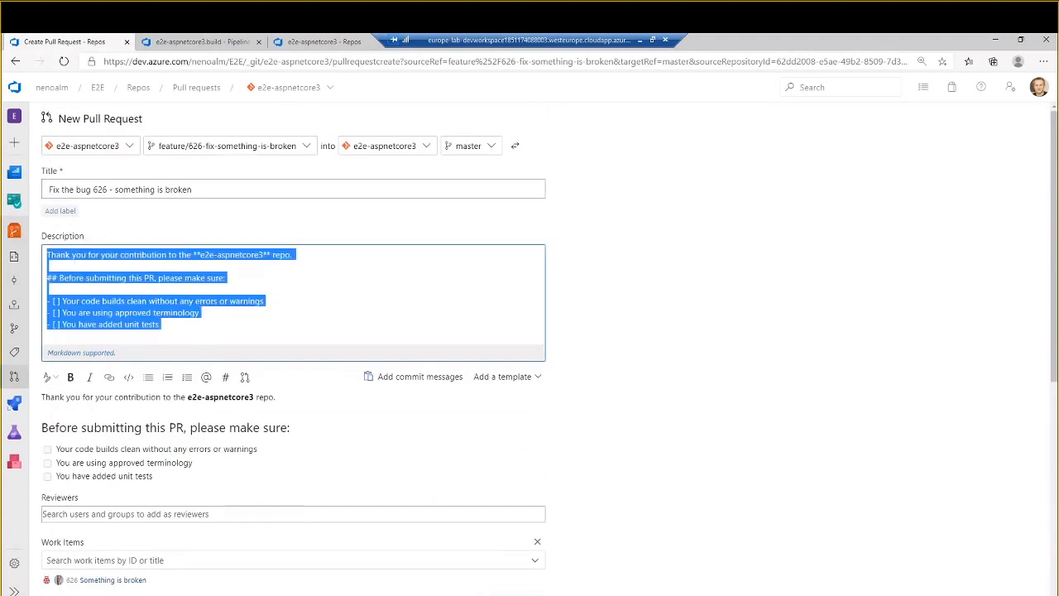
click(198, 332)
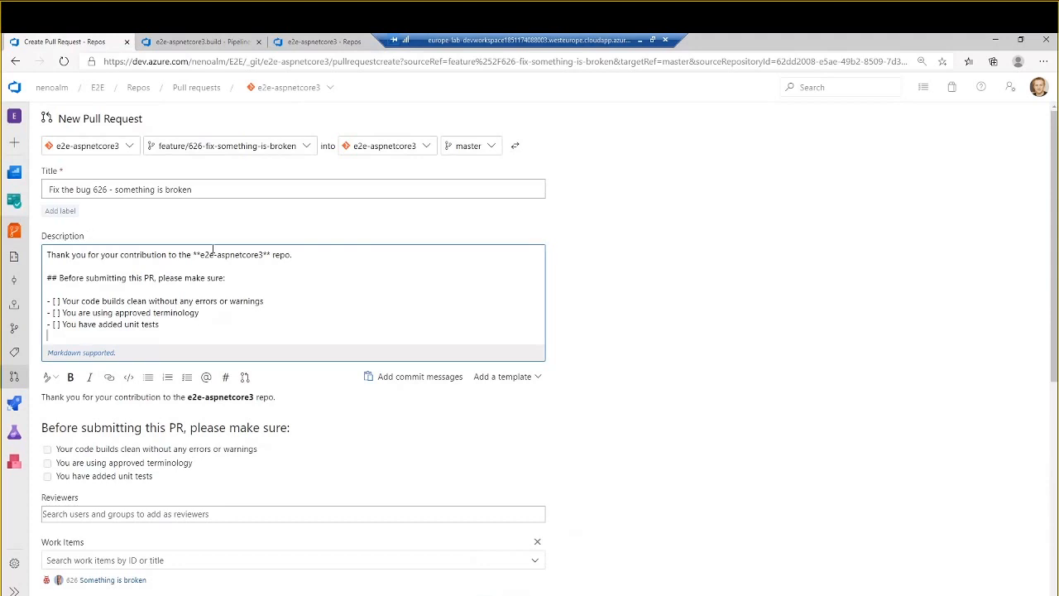
key(ctrl+a)
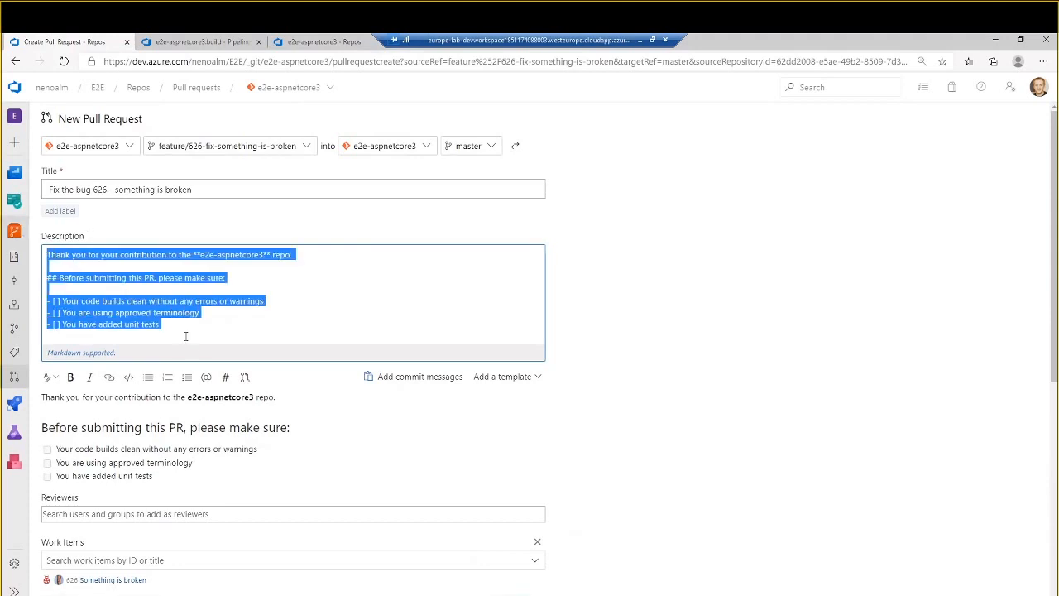
- Review the description, linked work item and two file changes, and create the pull request into master
click(186, 331)
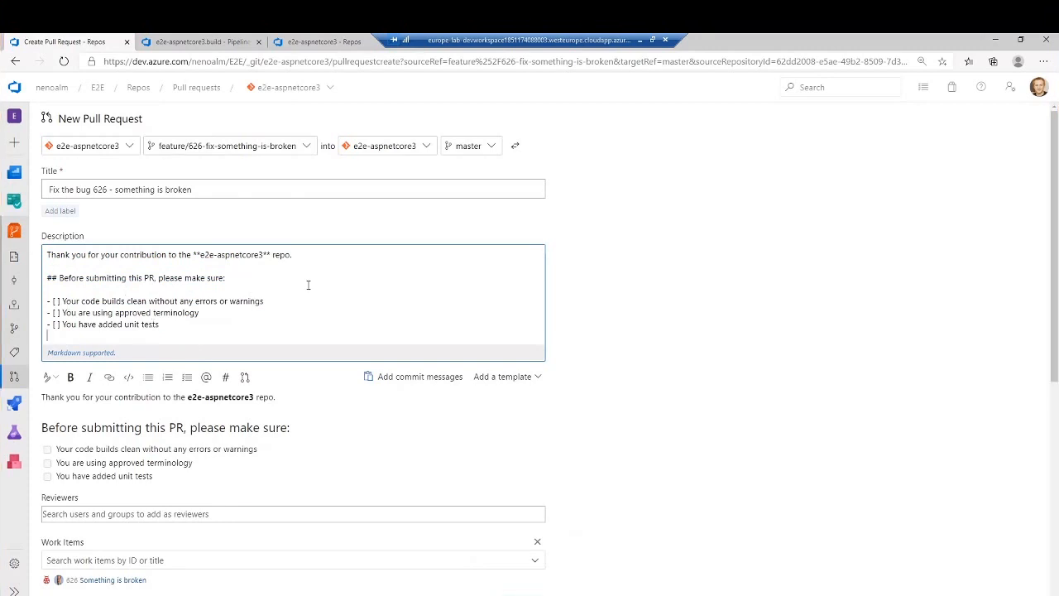
scroll(366, 283, down, 3)
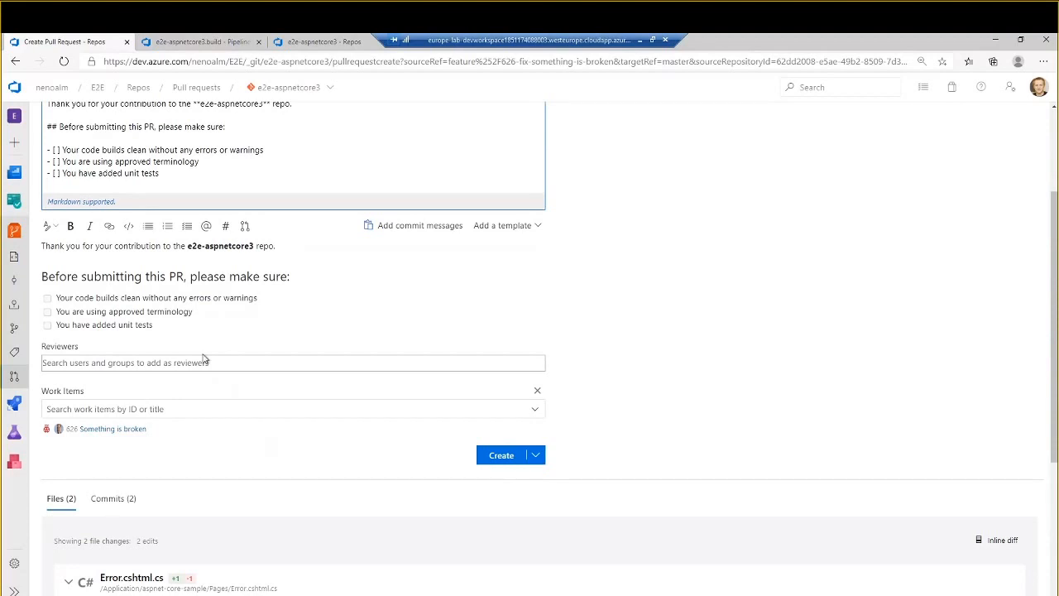
scroll(227, 365, down, 3)
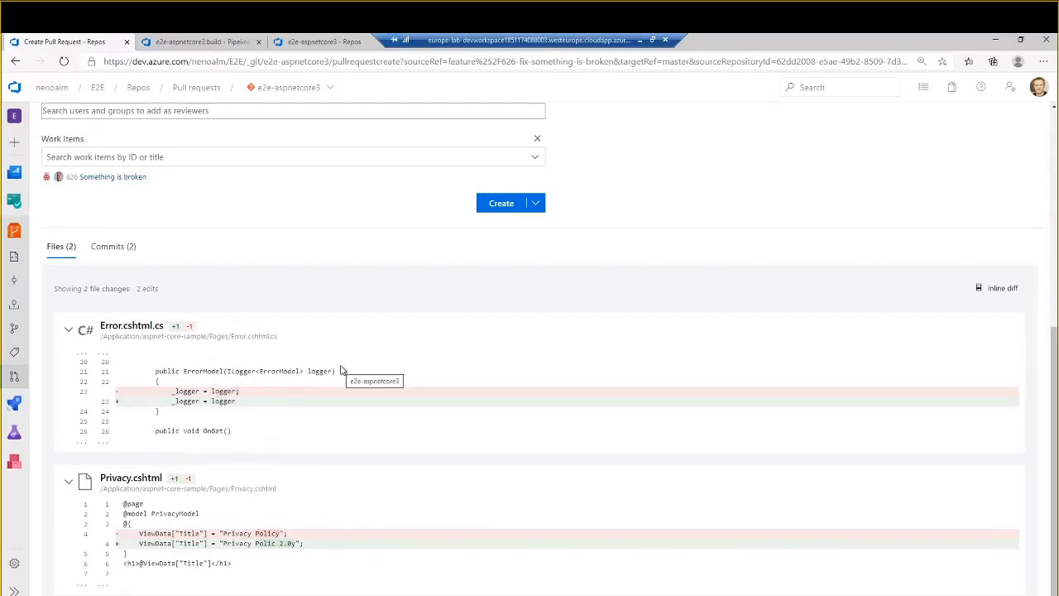
click(510, 203)
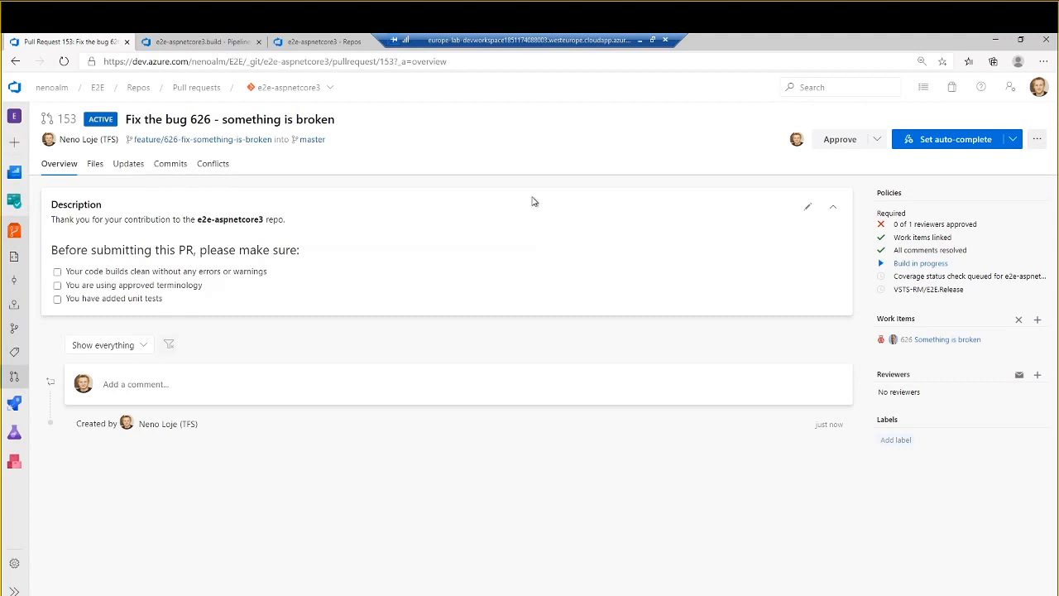
- Examine the pull request's required policies for reviewer approval, linked work items and resolved comments
double_click(897, 214)
click(924, 219)
drag(893, 225, 983, 226)
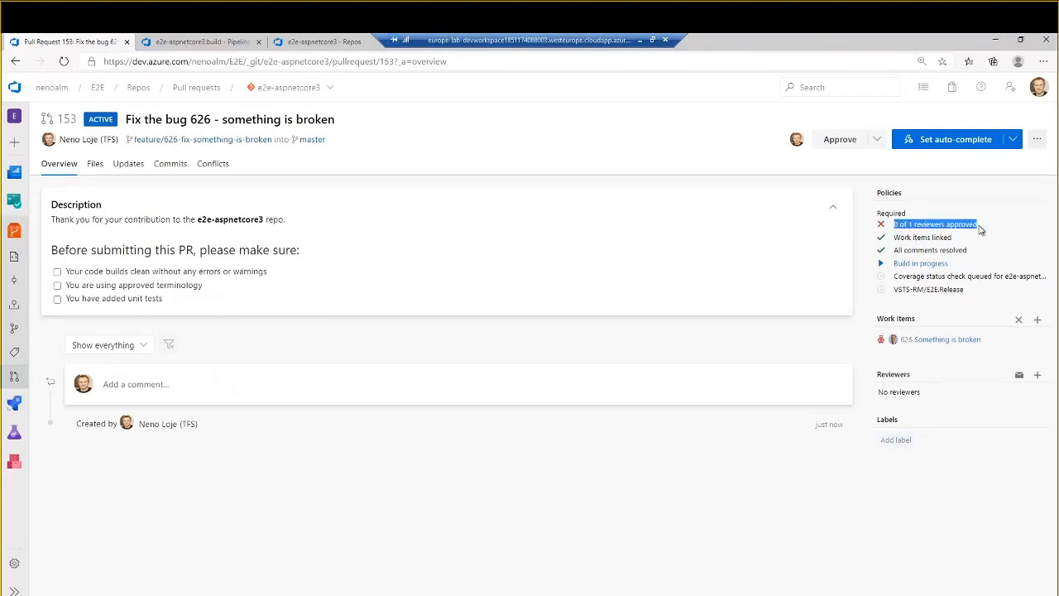
click(941, 218)
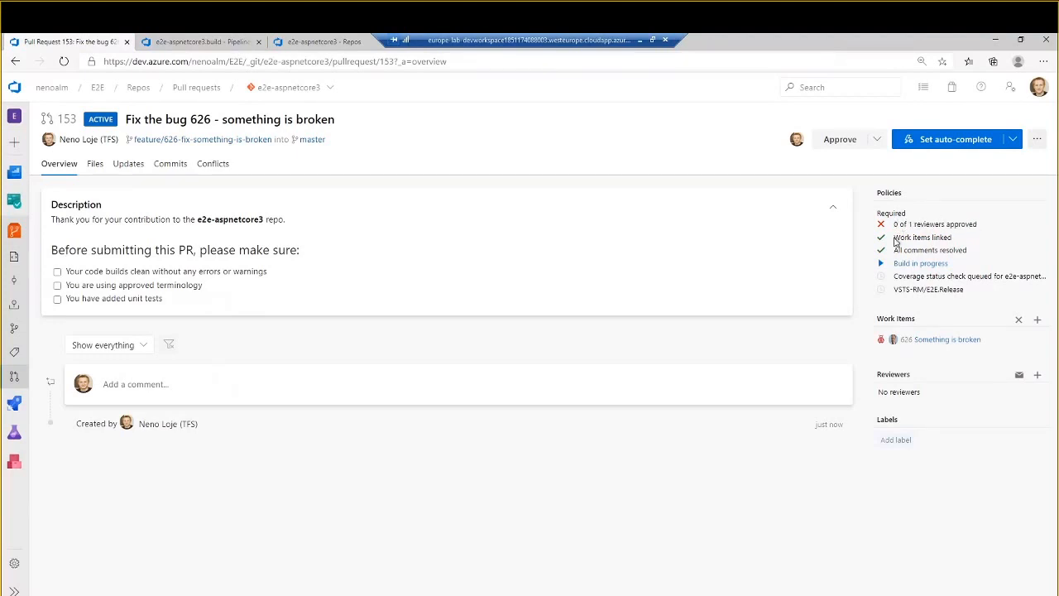
drag(893, 237, 956, 239)
click(956, 240)
drag(905, 251, 968, 250)
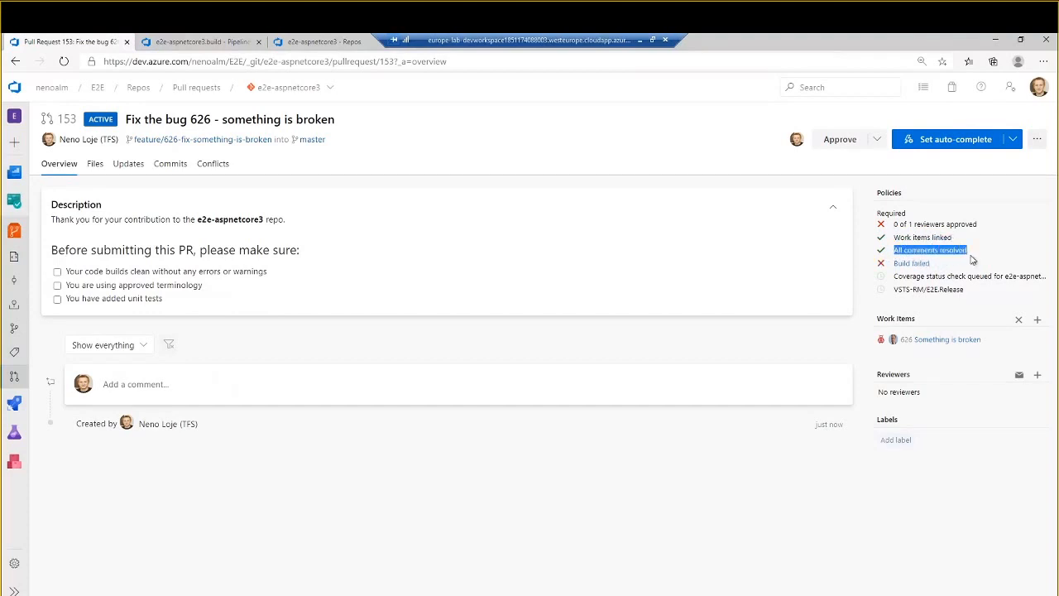
click(968, 251)
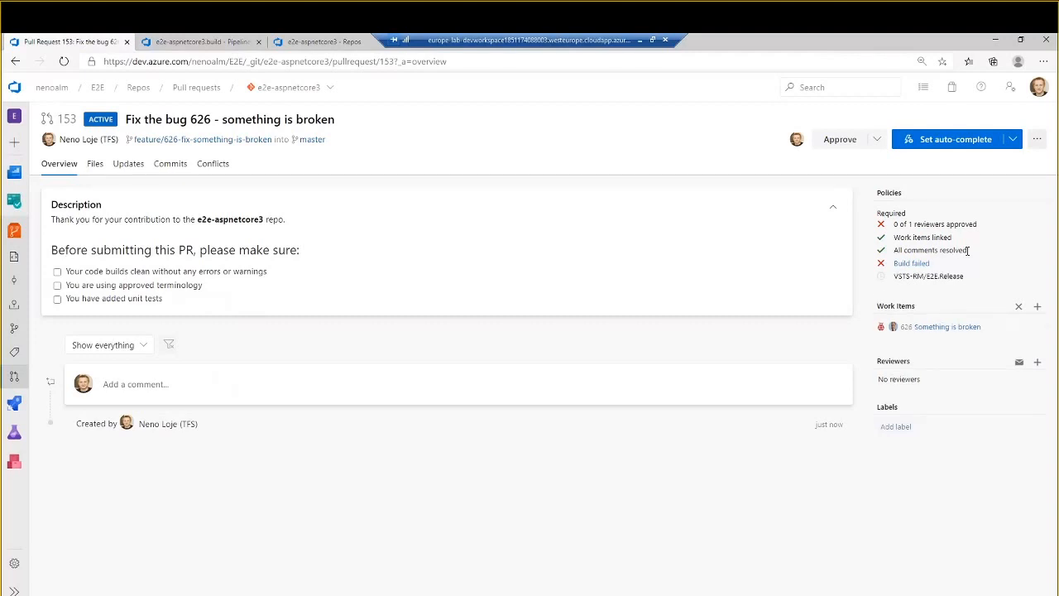
- Open the pull request's failed build run in a new browser tab and close the two older tabs
right_click(924, 263)
key(Escape)
click(258, 42)
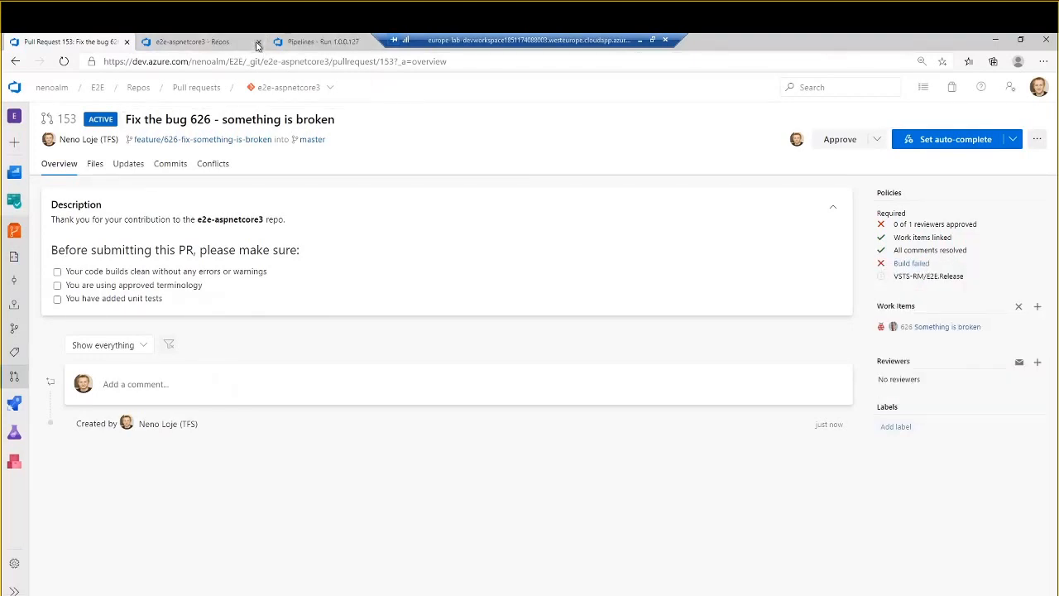
click(258, 42)
click(213, 43)
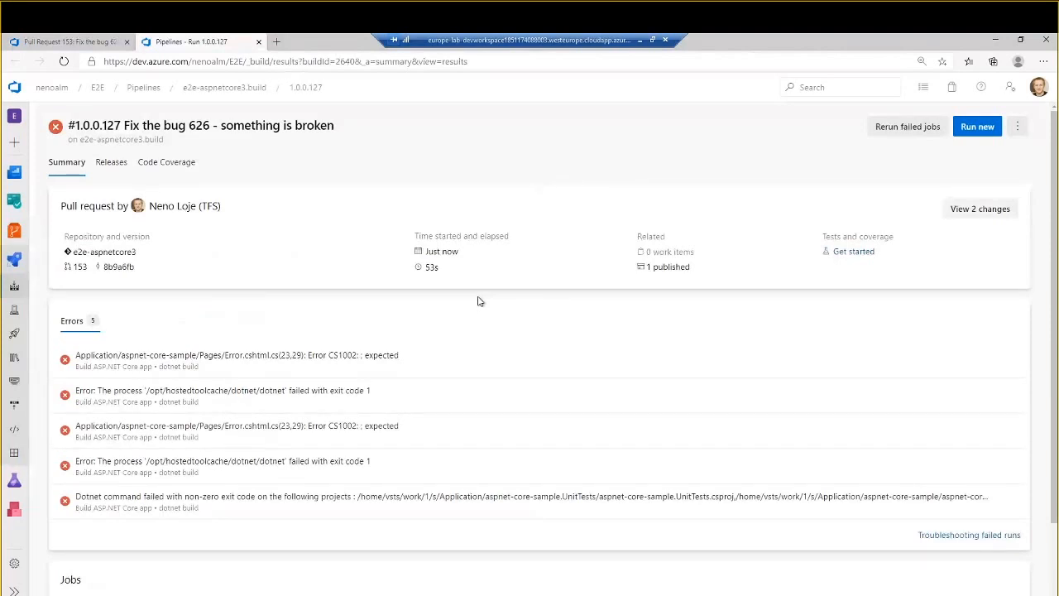
- Inspect the dotnet build log for the Error.cshtml.cs compile error, and return to the pull request
click(372, 369)
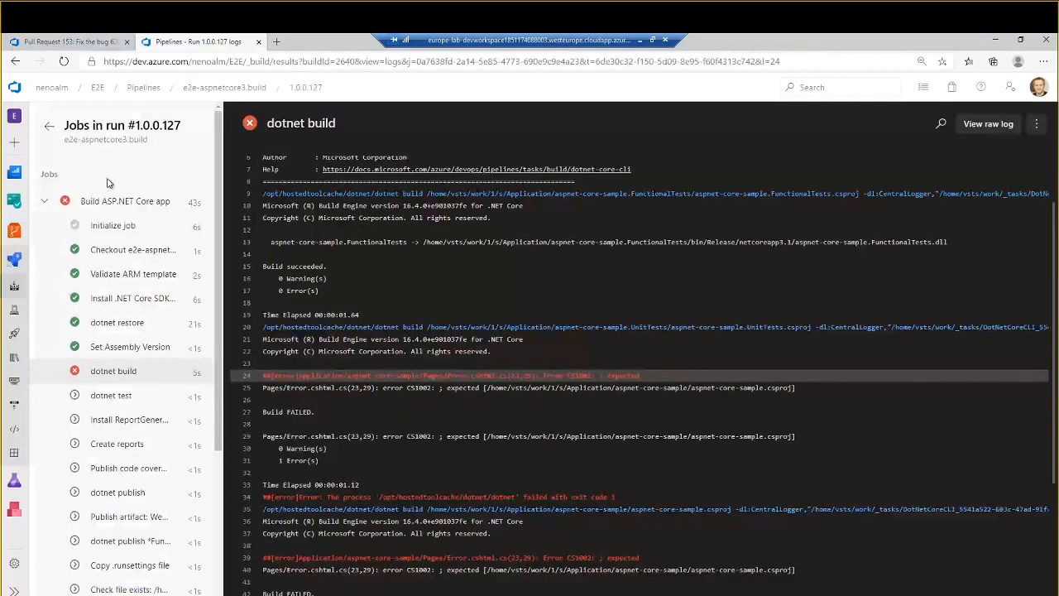
click(49, 126)
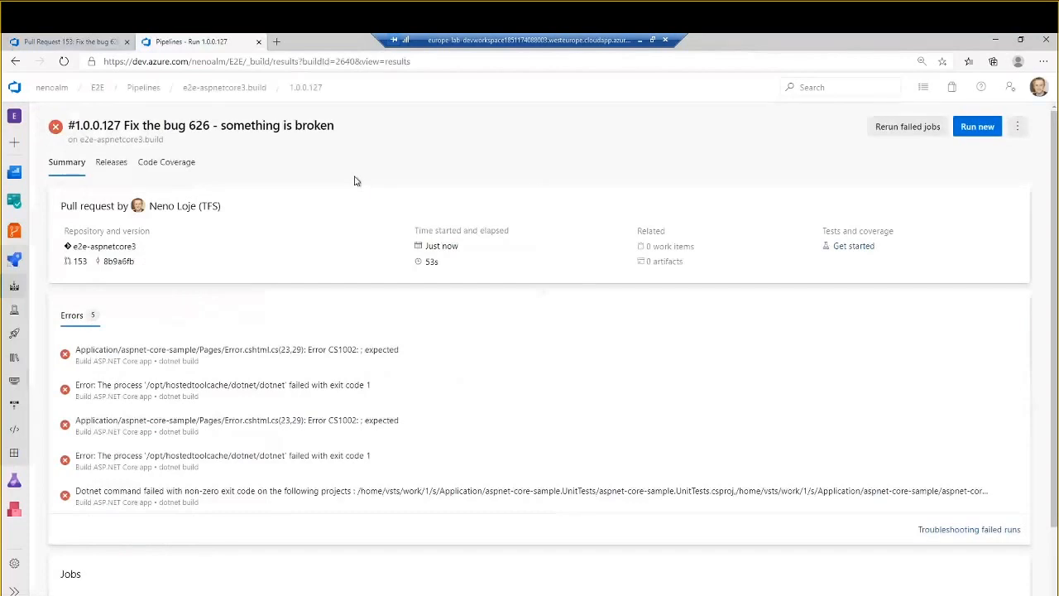
click(91, 43)
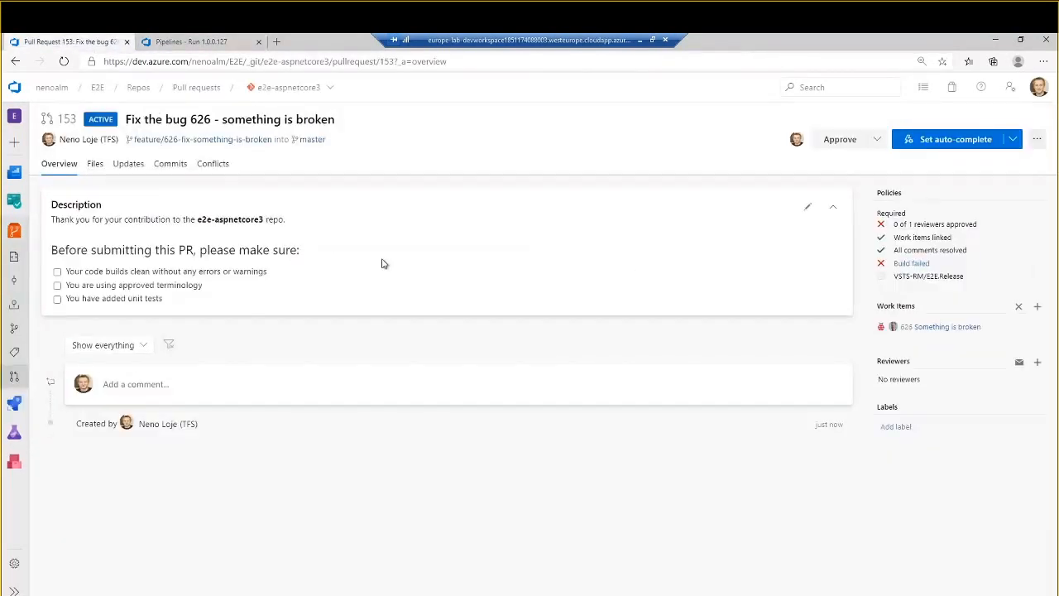
- Open the pull request's source branch in a new browser tab and show Application/aspnet-core-sample/Pages/Error.cshtml.cs
right_click(235, 139)
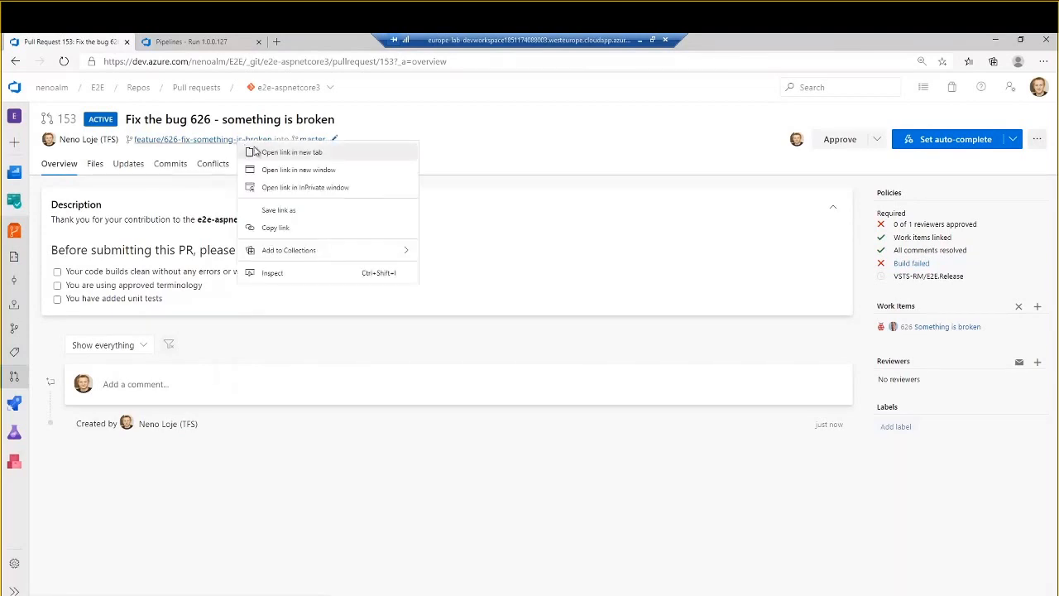
click(256, 148)
click(311, 41)
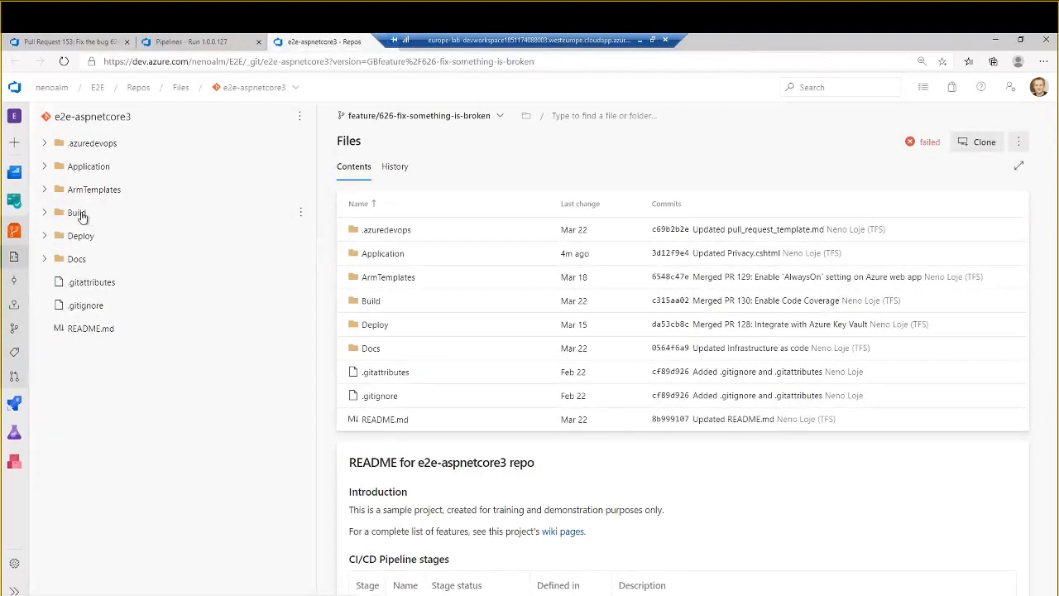
click(93, 166)
click(112, 190)
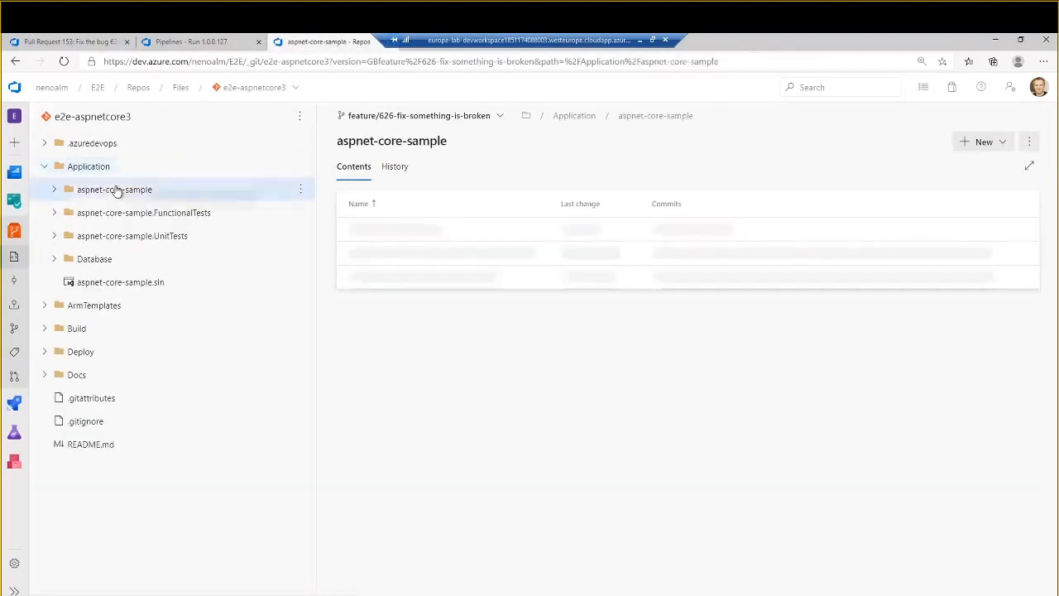
click(99, 214)
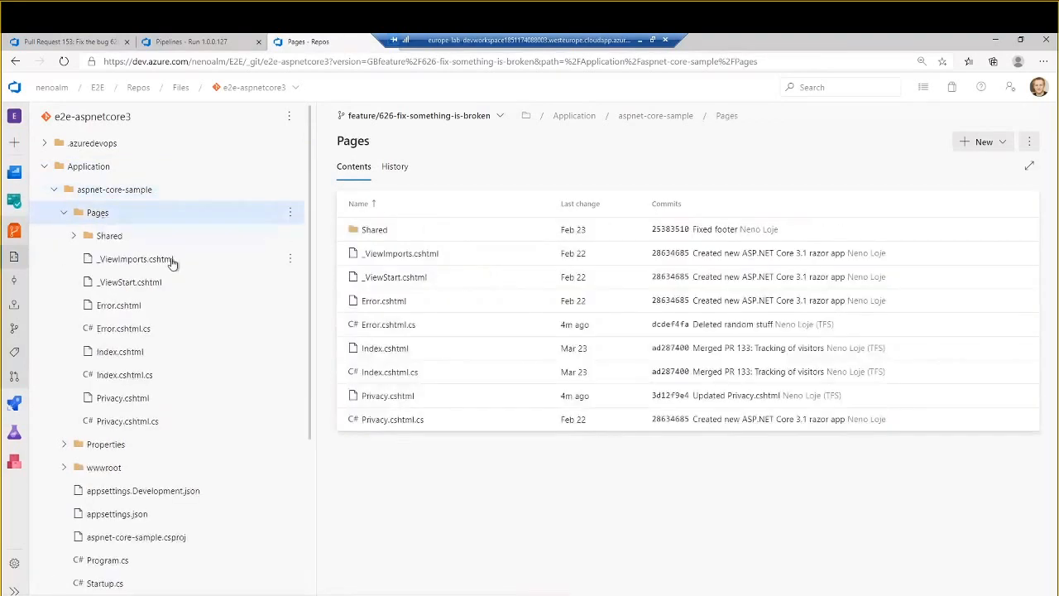
click(148, 329)
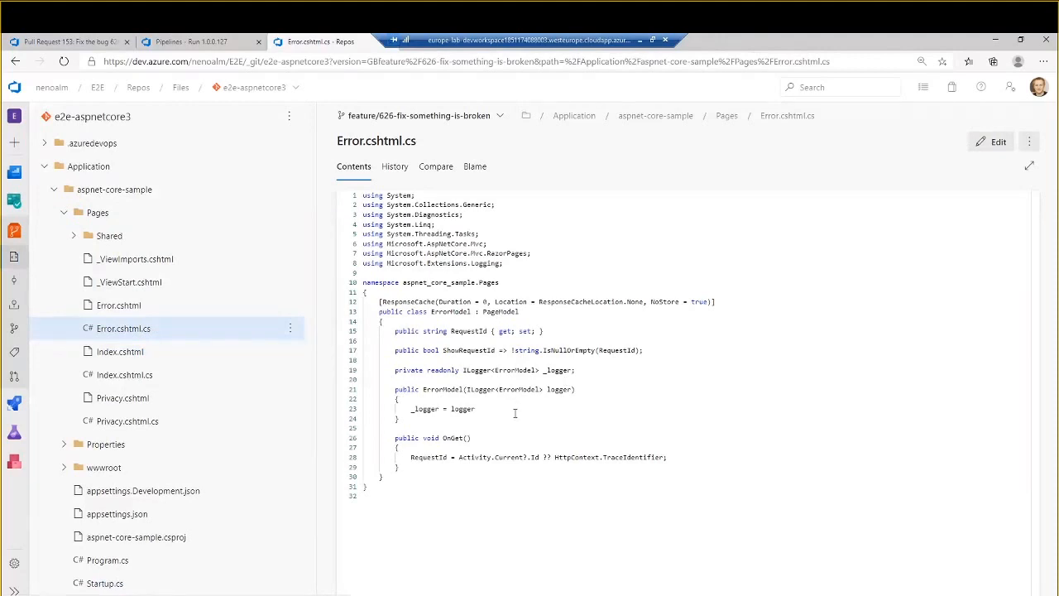
- Edit Error.cshtml.cs to add the missing semicolon after "_logger = logger" on line 23
click(514, 412)
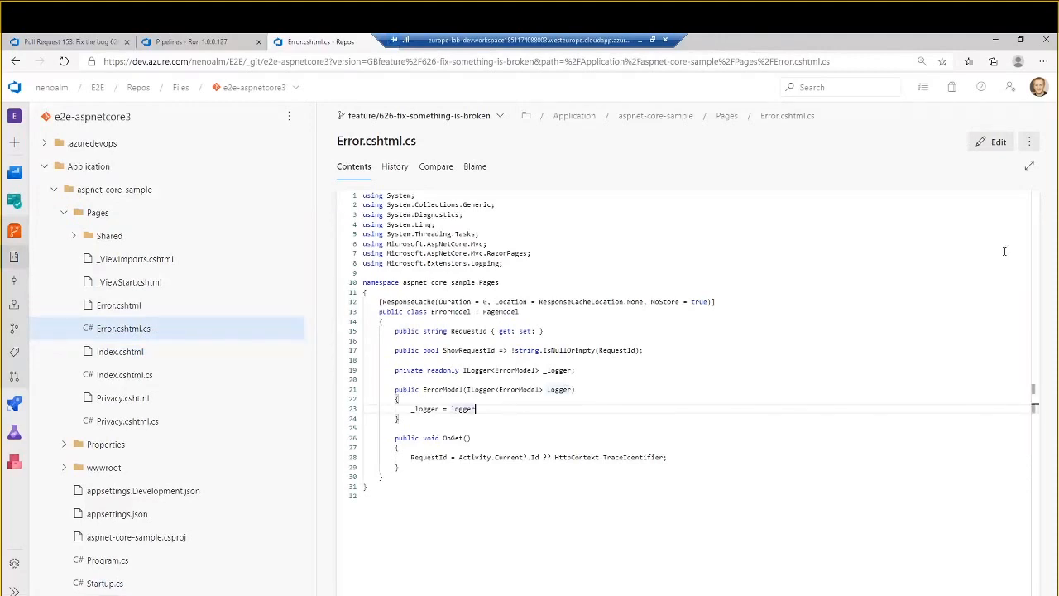
click(987, 140)
text(;)
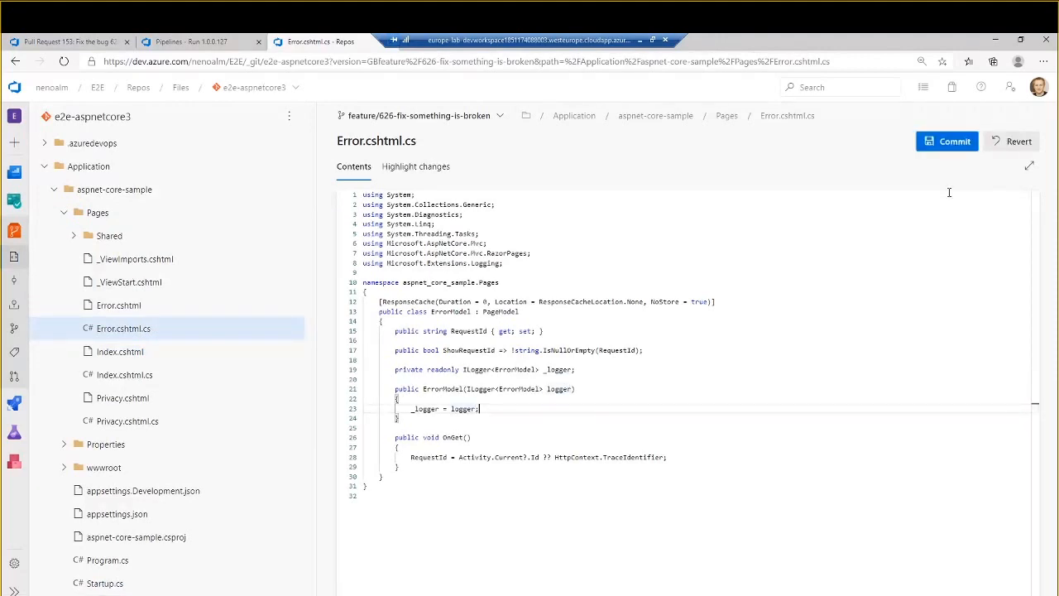
- Commit the Error.cshtml.cs fix to feature/626-fix-something-is-broken with the comment "Fixed build break", without linking a work item
click(959, 143)
key(ctrl+a)
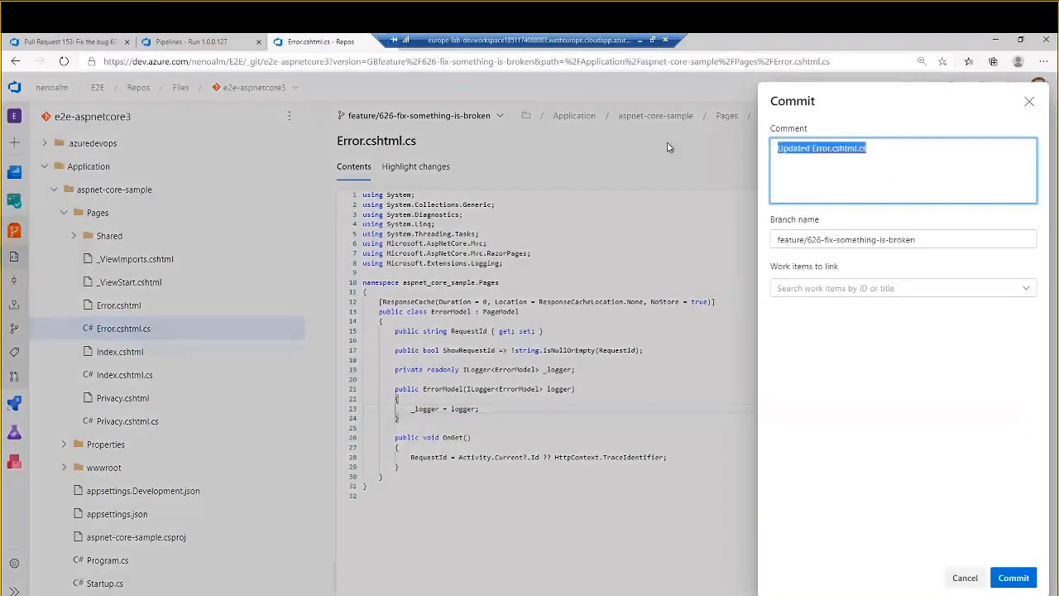
text(Fixed build break)
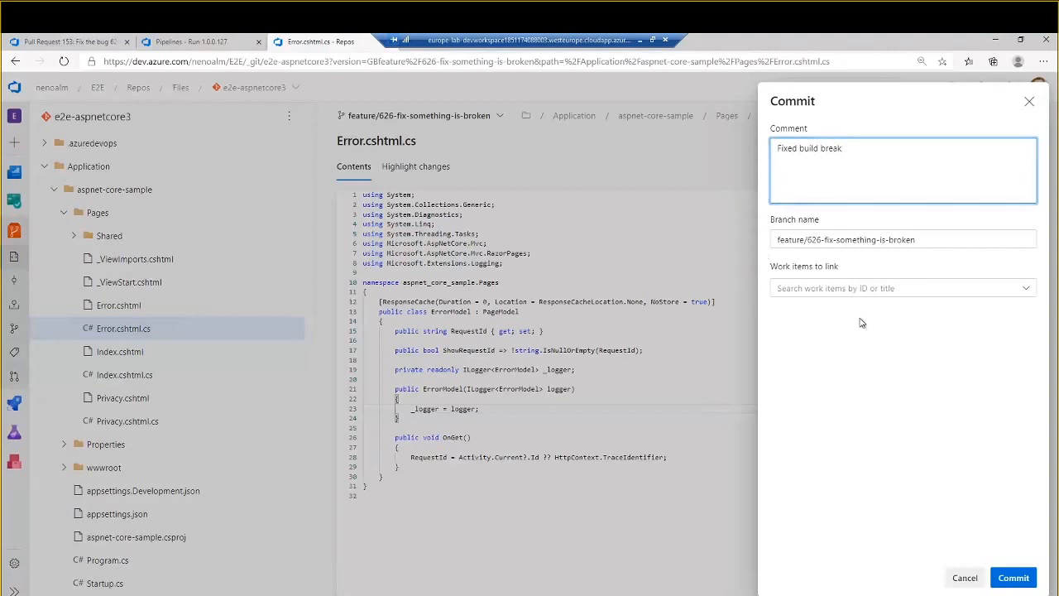
click(862, 287)
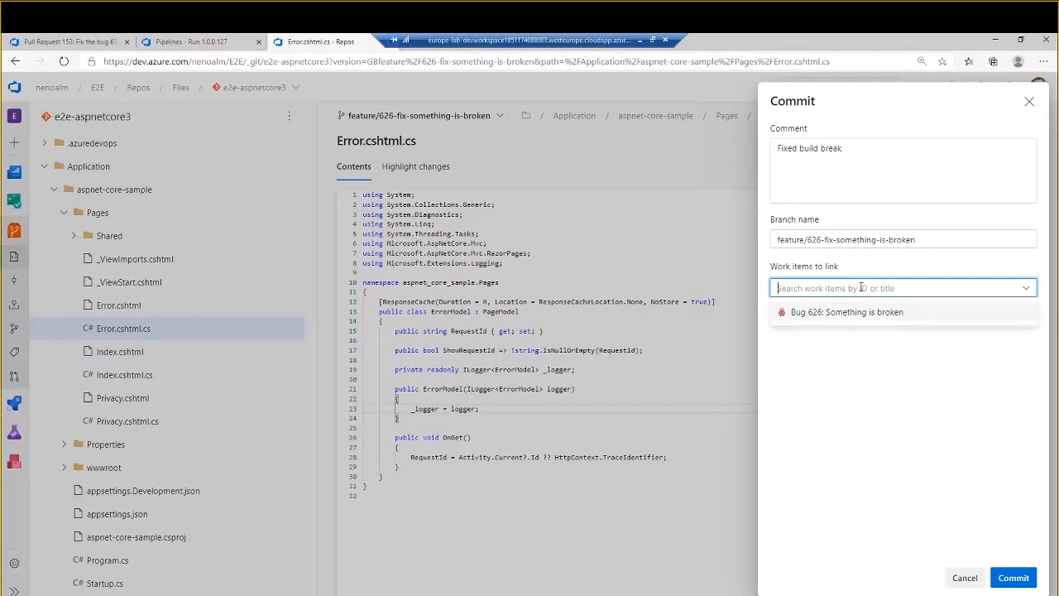
click(852, 447)
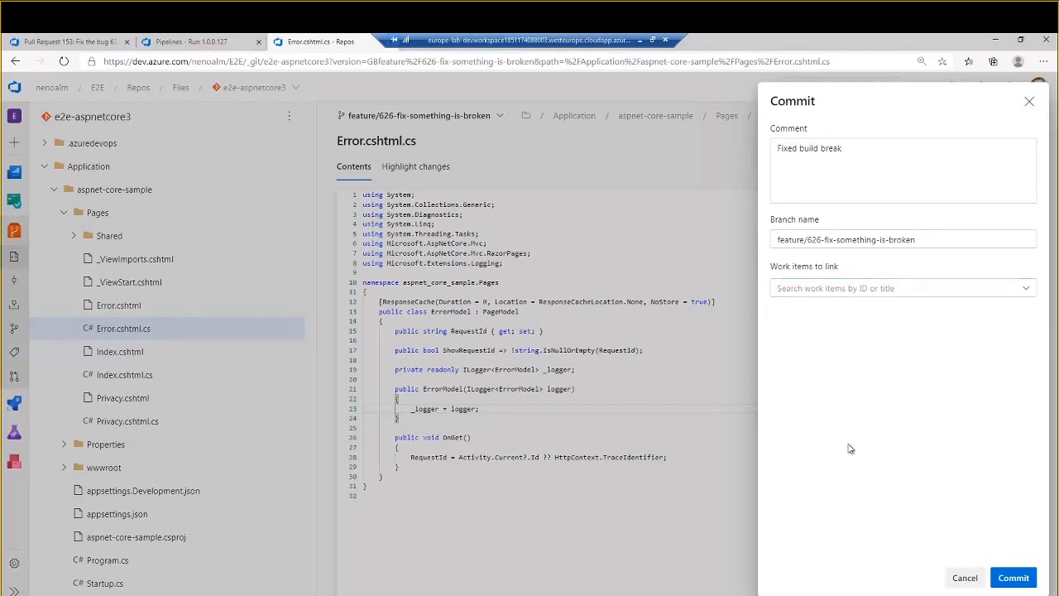
click(1013, 577)
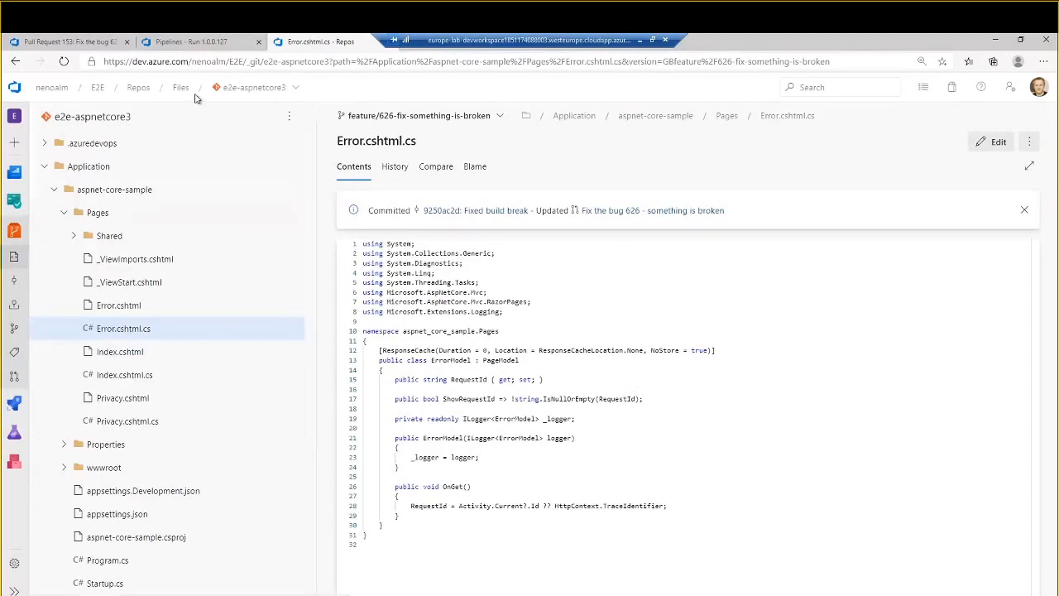
- Return to the pull request and show the file changes of Update 2, "Fixed build break"
click(91, 46)
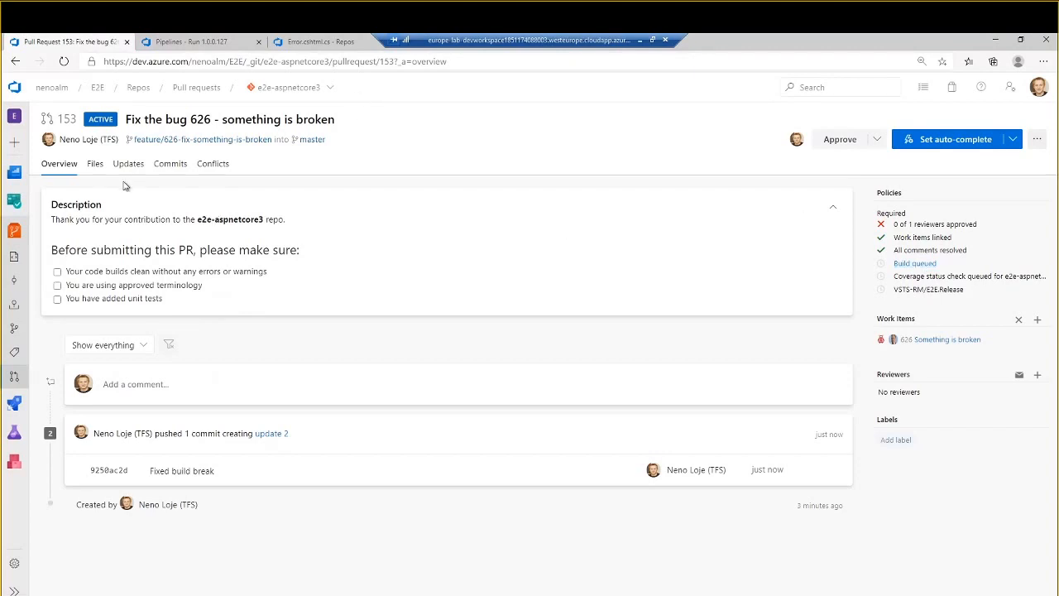
click(94, 166)
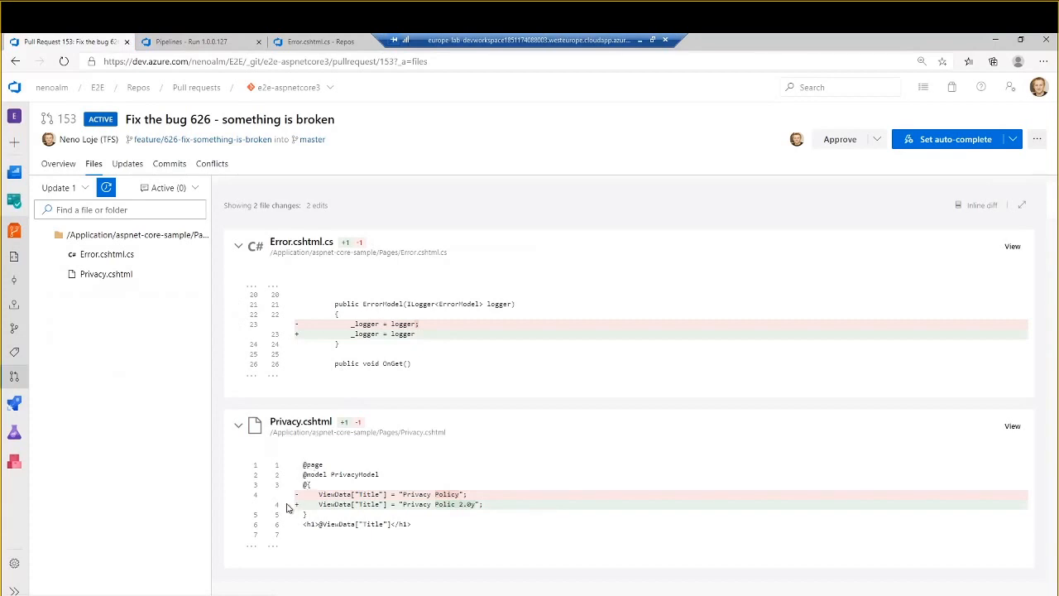
click(82, 187)
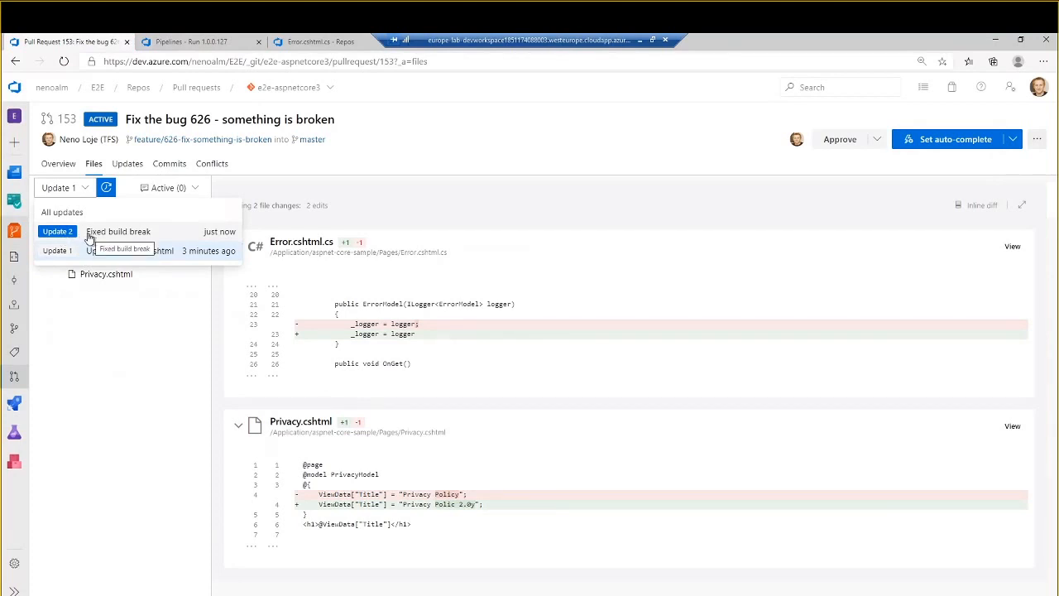
click(91, 238)
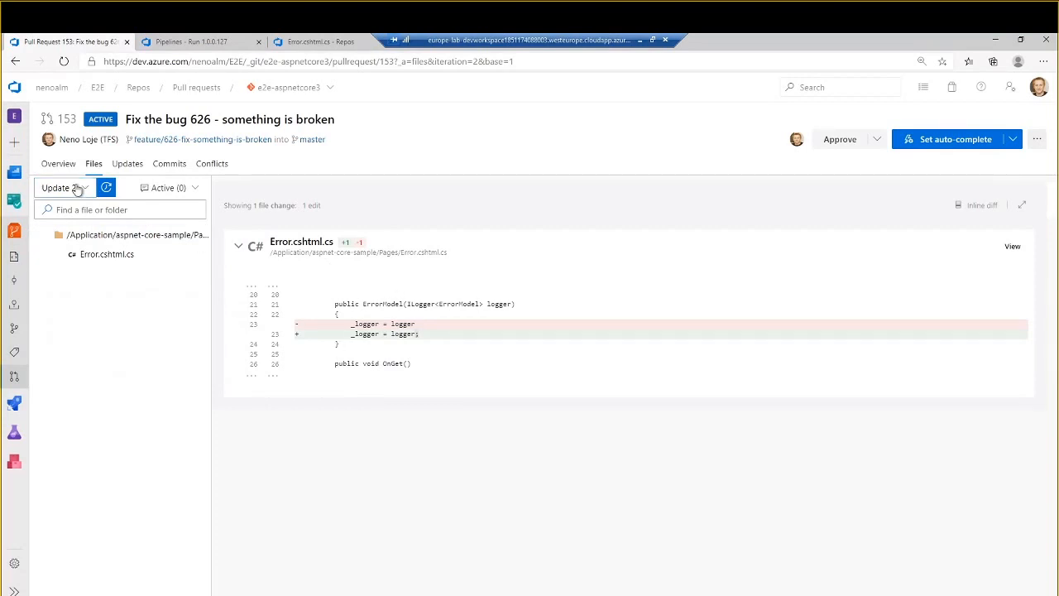
- Compare the combined file changes of all updates with those of Update 1 alone
click(86, 190)
click(62, 212)
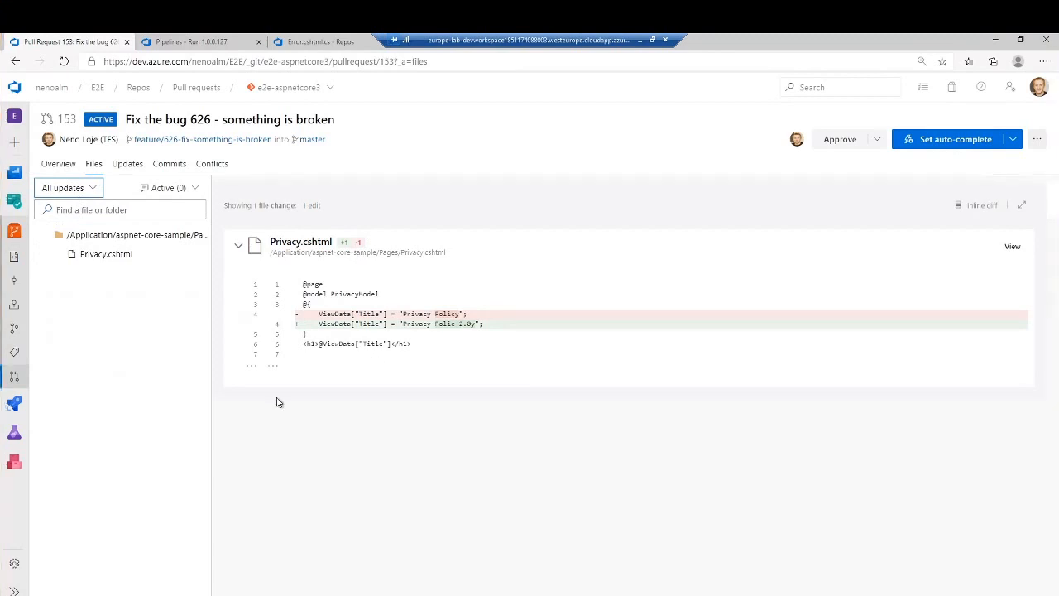
click(91, 189)
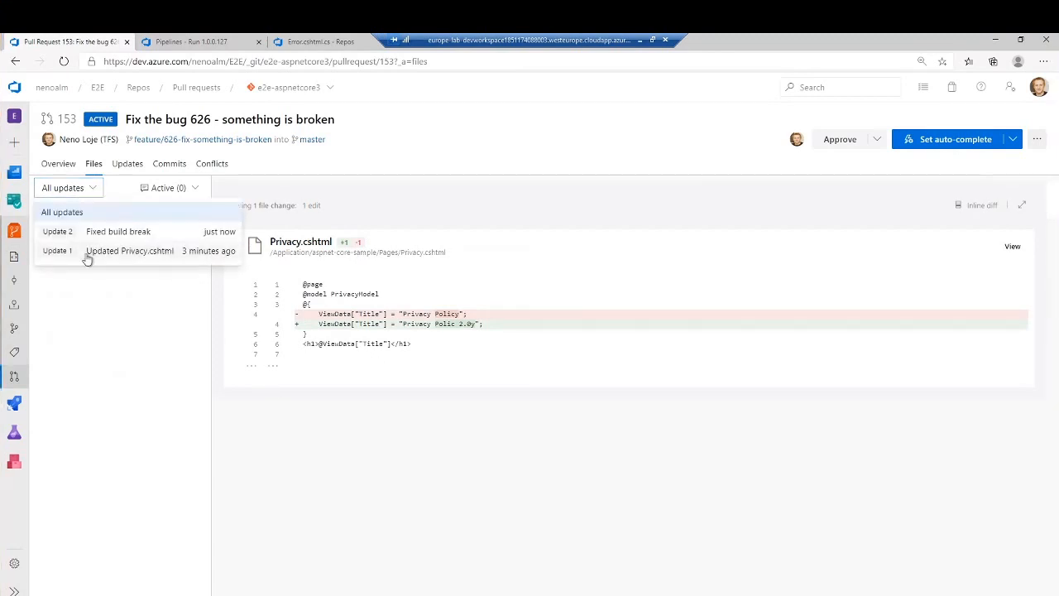
click(87, 249)
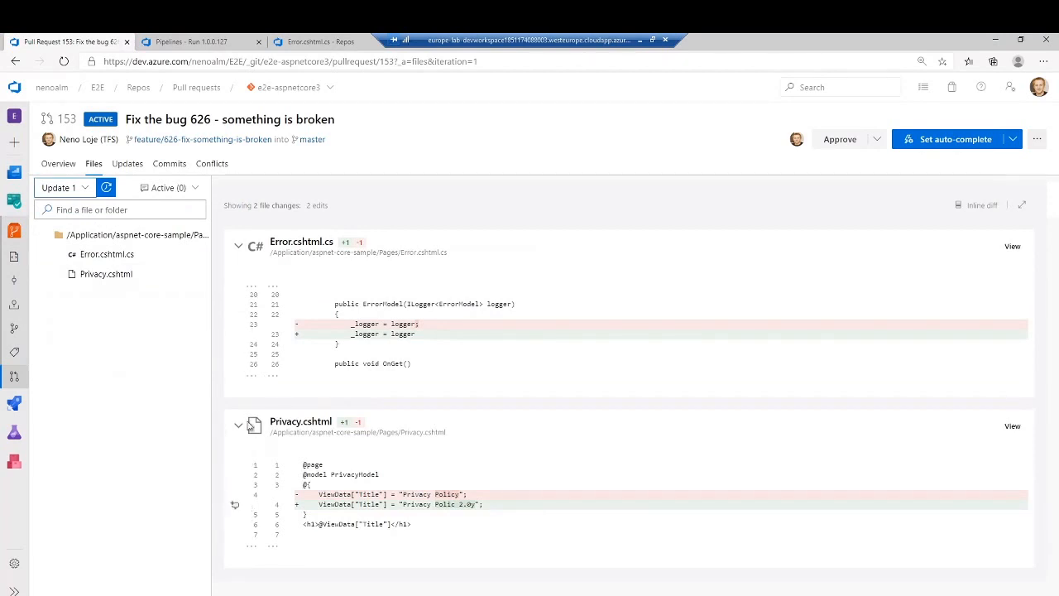
- Comment on changed line 4 of Privacy.cshtml across all updates with "I think this looks bad. Please fix." and mention the colleague
click(66, 187)
click(79, 210)
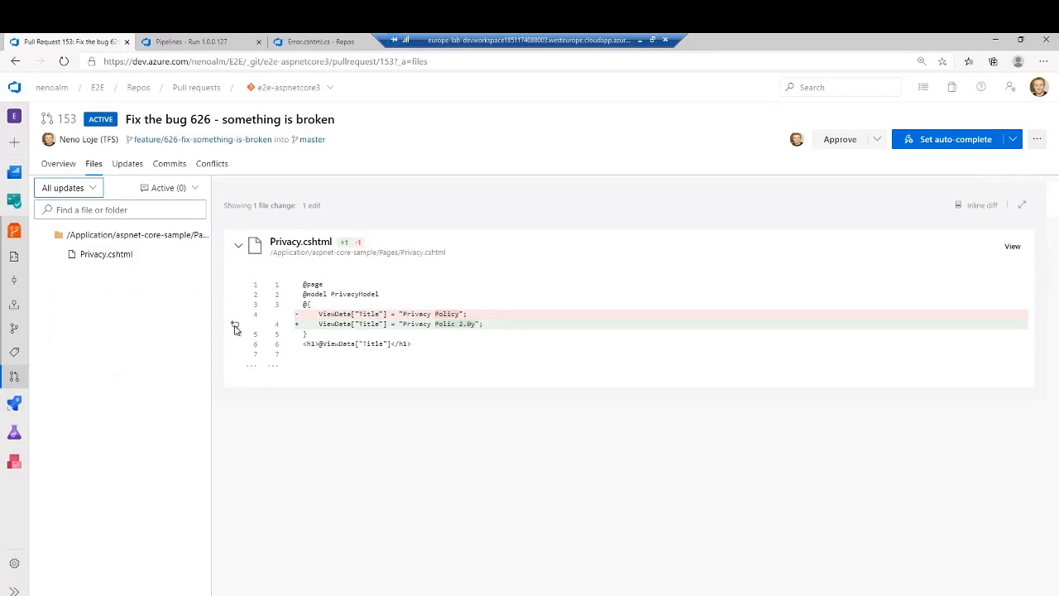
click(235, 325)
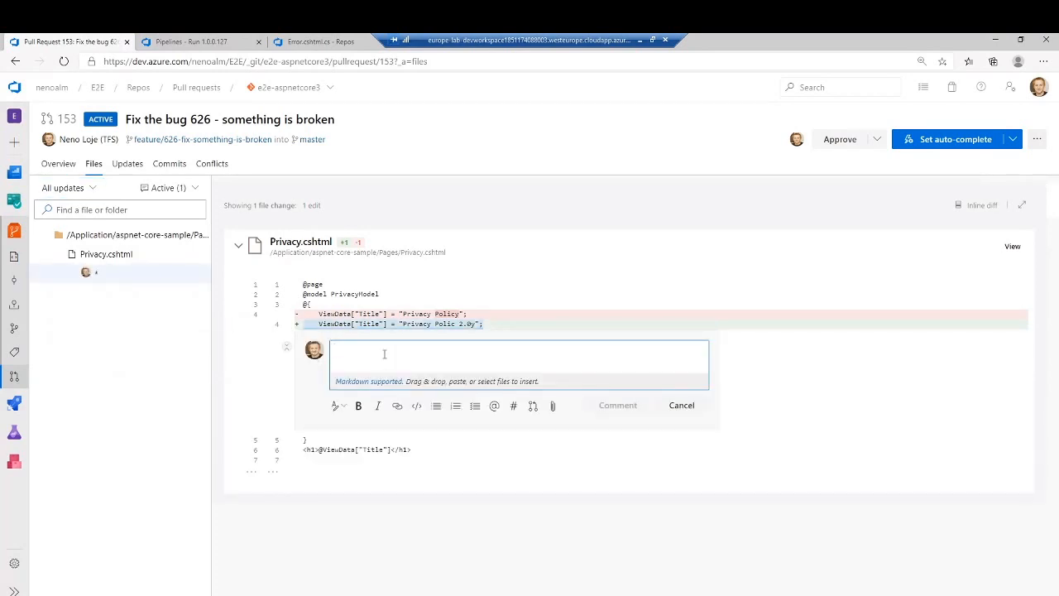
text(I think this look)
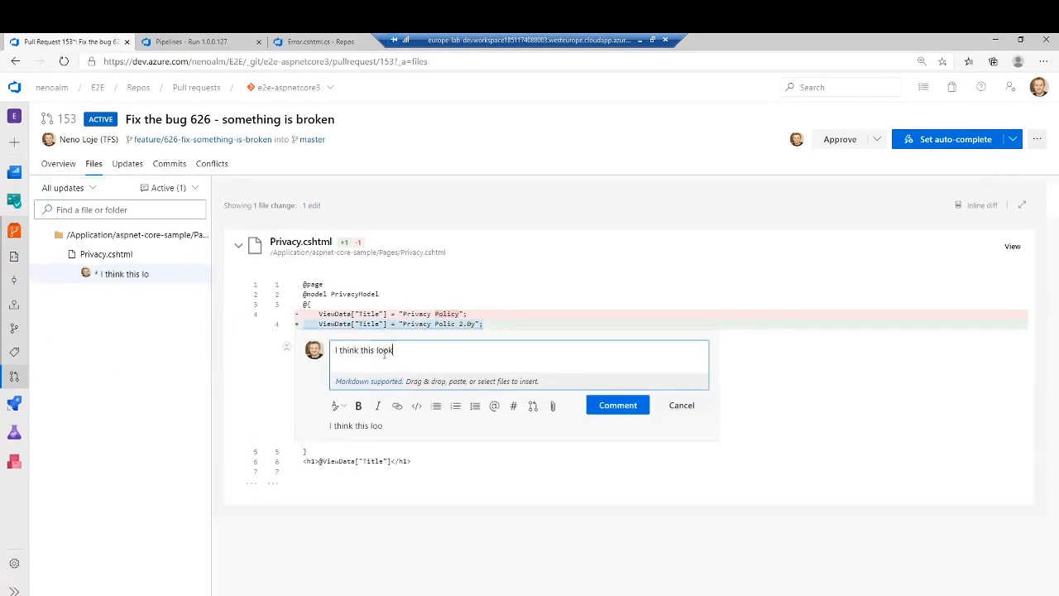
text(s bad. Pleae)
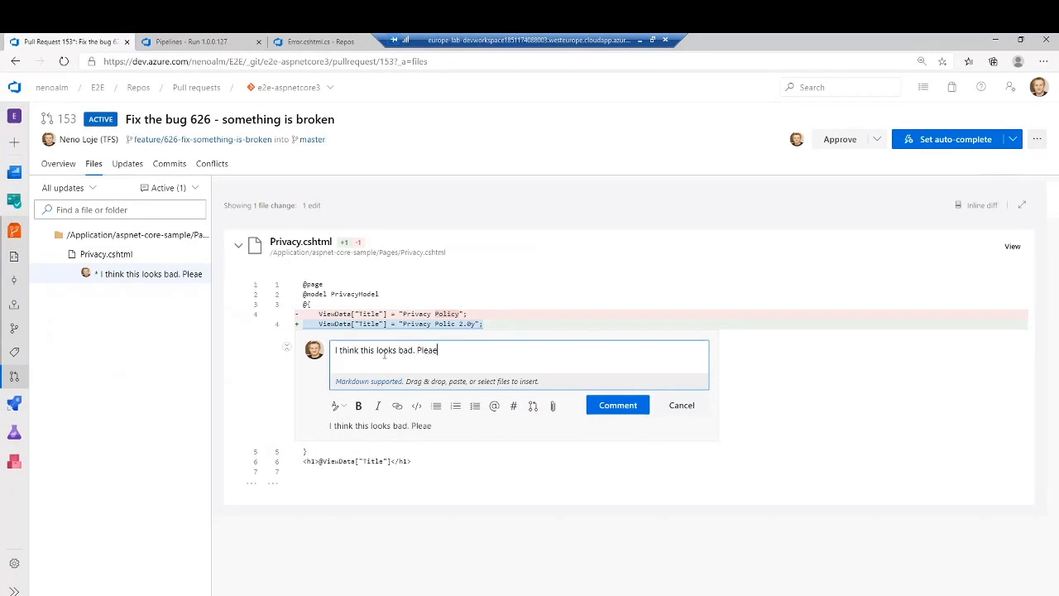
key(BackSpace)
text(se fix. @<M)
key(Return)
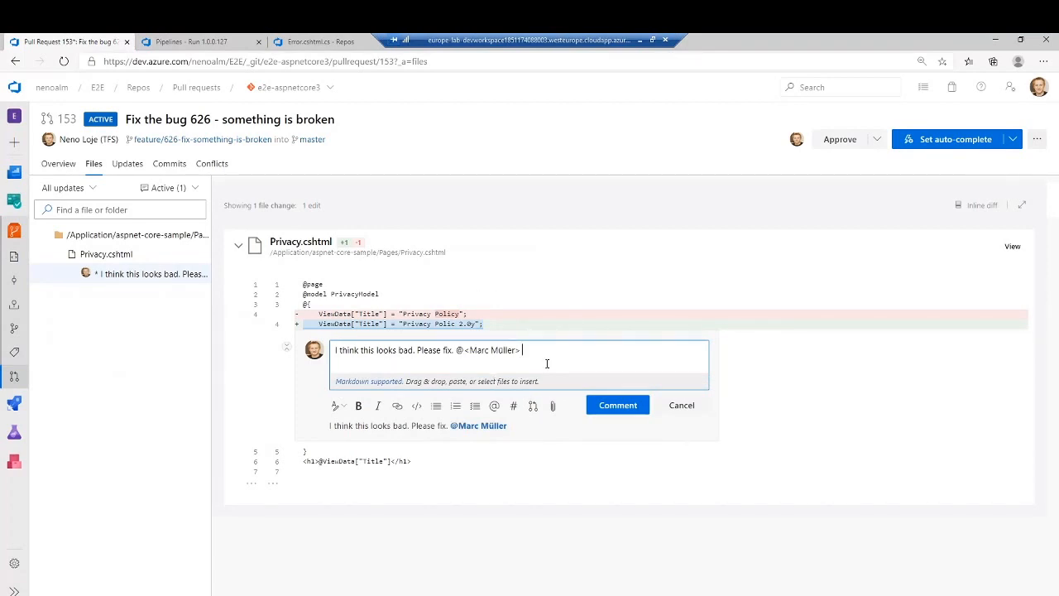
click(617, 405)
- Reply to the Privacy.cshtml comment with the emoji codes :pizza: :coffee: :bug: :bomb: :fire:
click(474, 391)
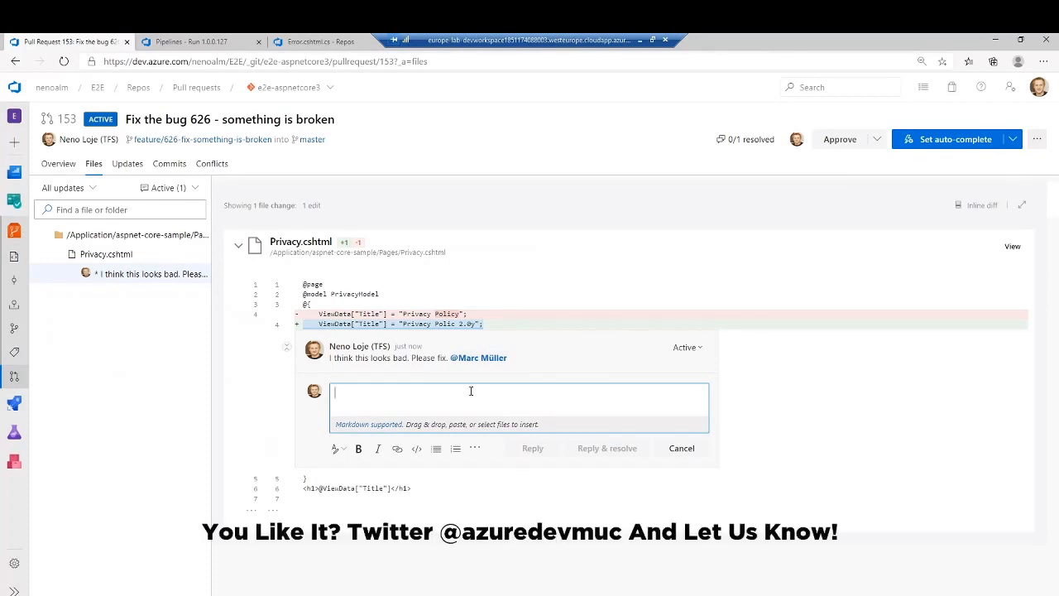
text(I)
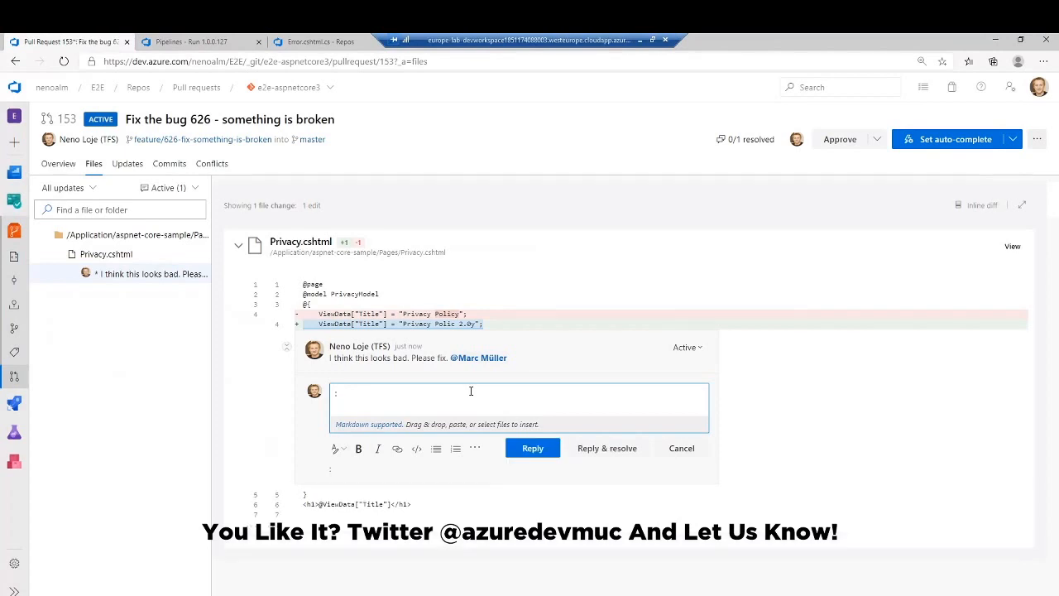
text(pizza: :coffee: :bug)
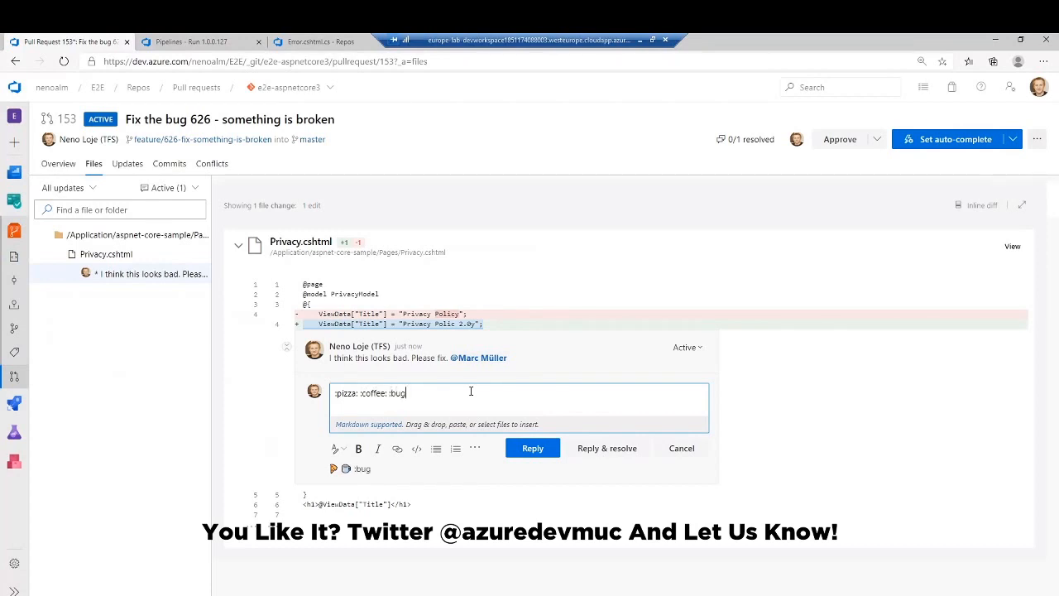
text(: :bomb: :fire:)
click(533, 447)
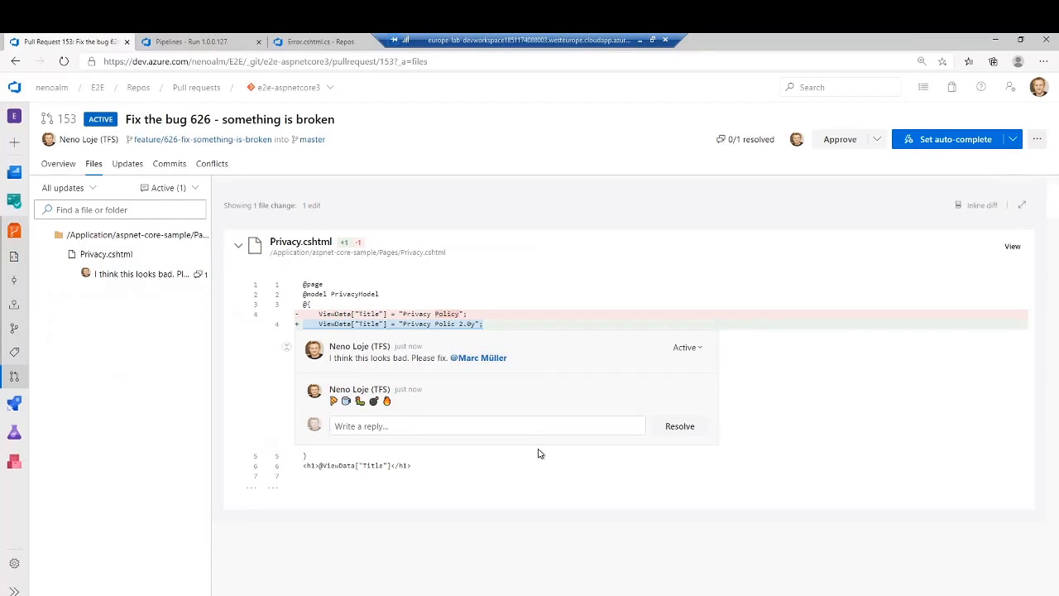
- Add the reply "Nice one." to the Privacy.cshtml comment thread and like both replies
click(485, 425)
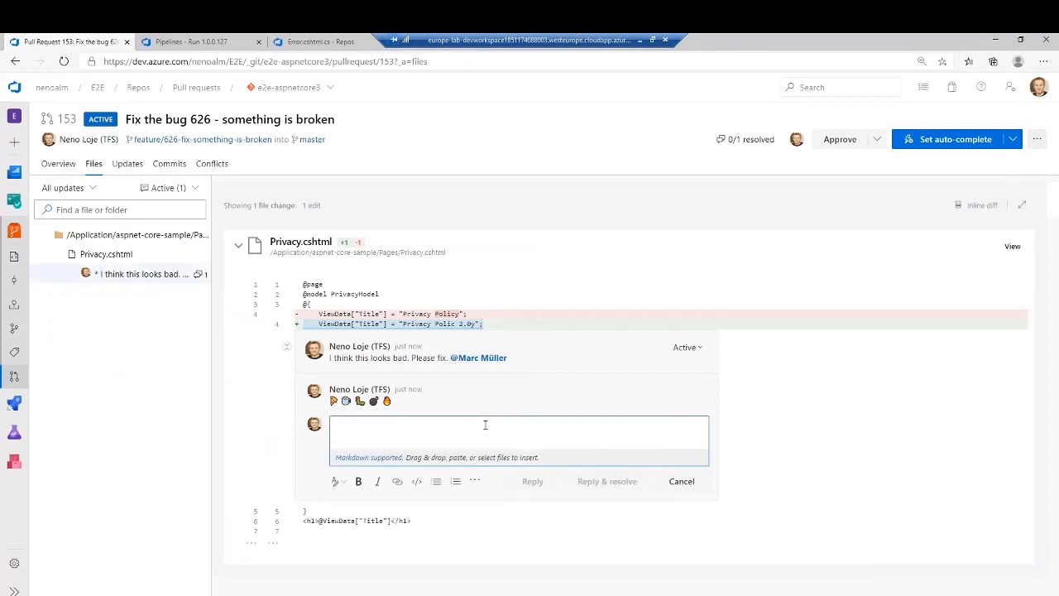
text(Nice one.)
click(526, 480)
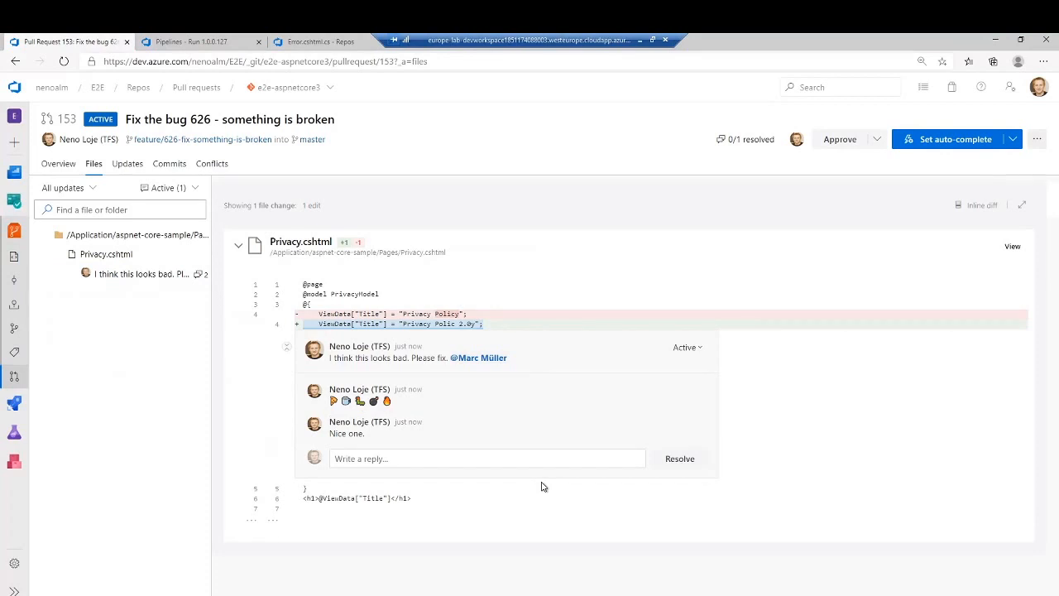
mouse_move(669, 439)
click(698, 426)
click(698, 389)
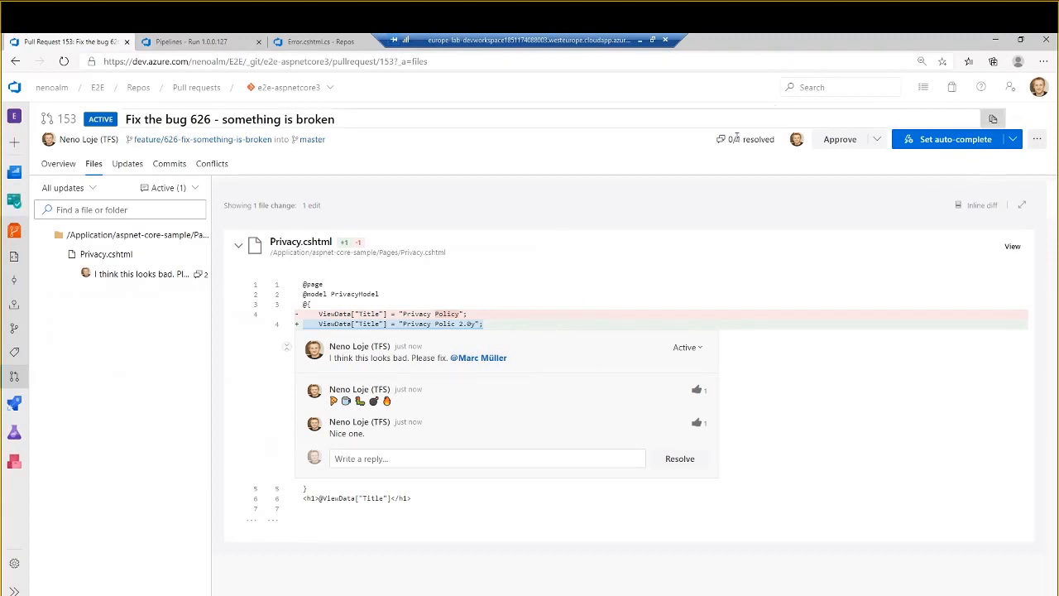
- Check the required comment resolution policy in the pull request overview
mouse_move(722, 144)
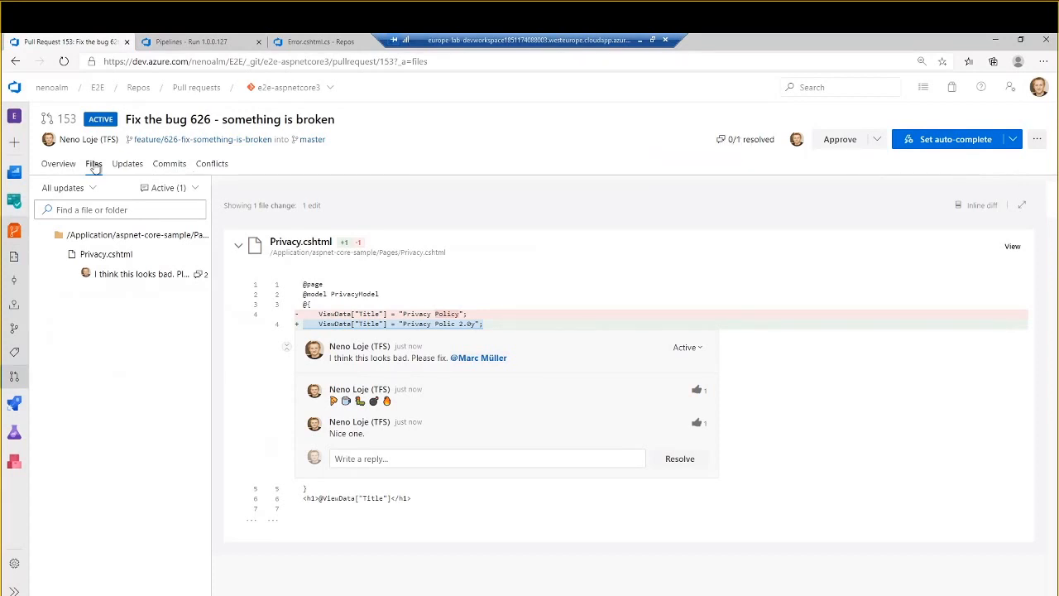
click(57, 164)
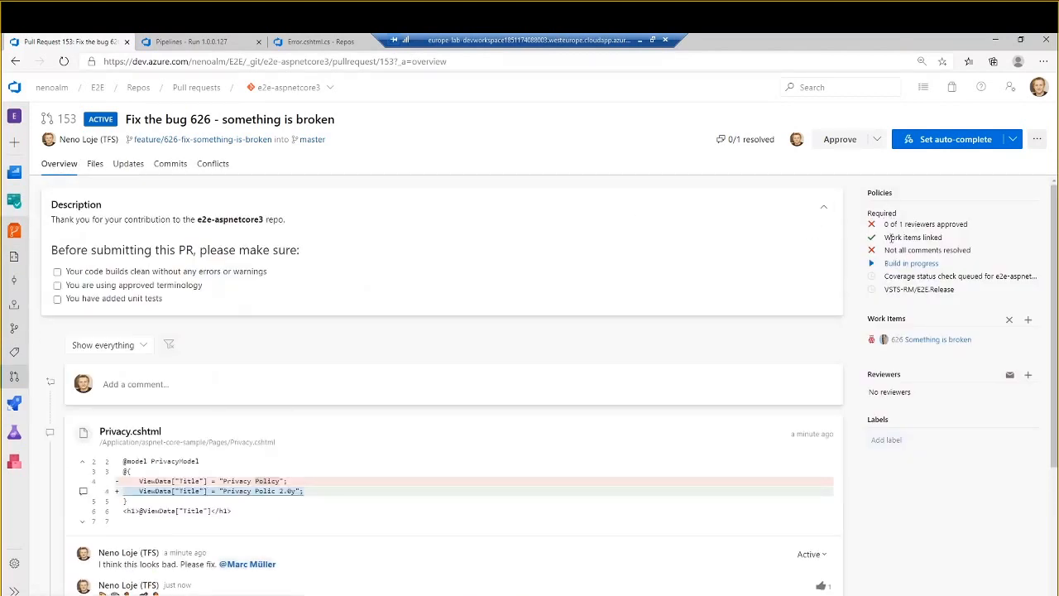
drag(945, 250, 993, 253)
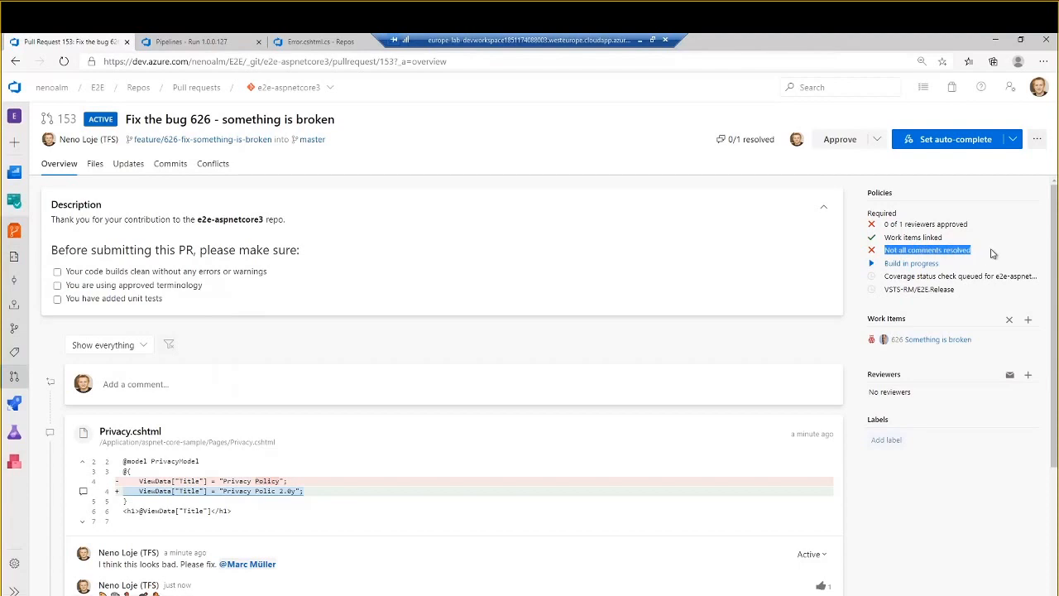
click(993, 253)
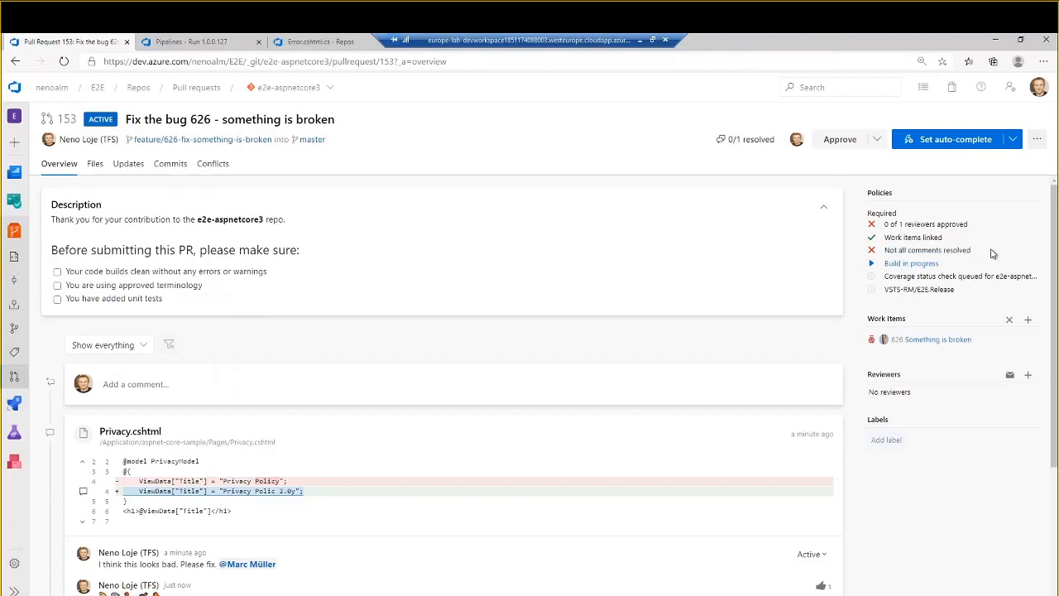
- Set the status of the Privacy.cshtml comment thread to Closed and recheck the comment resolution policy
scroll(294, 488, down, 2)
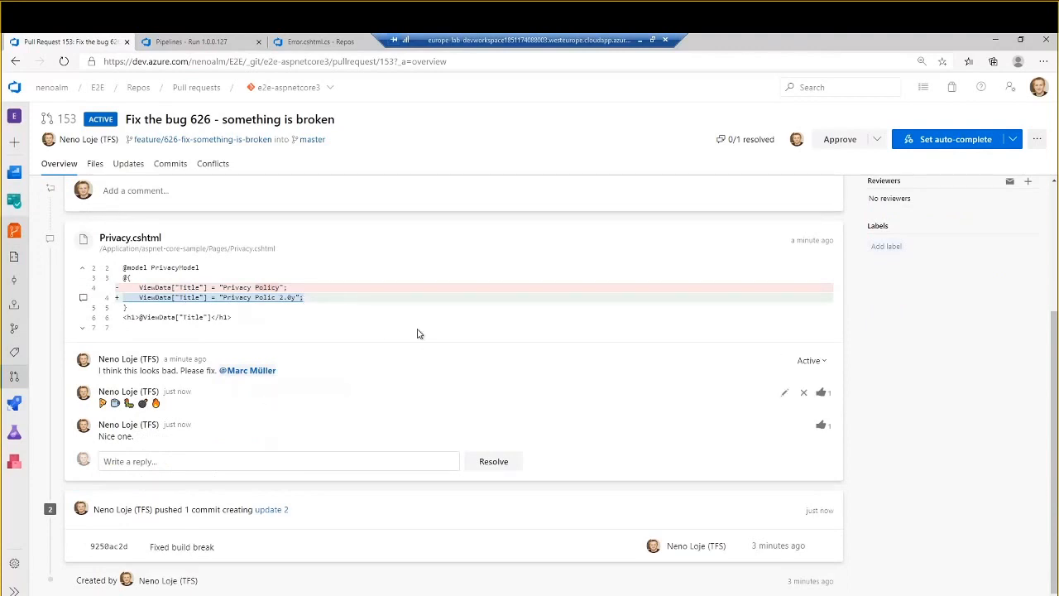
click(390, 461)
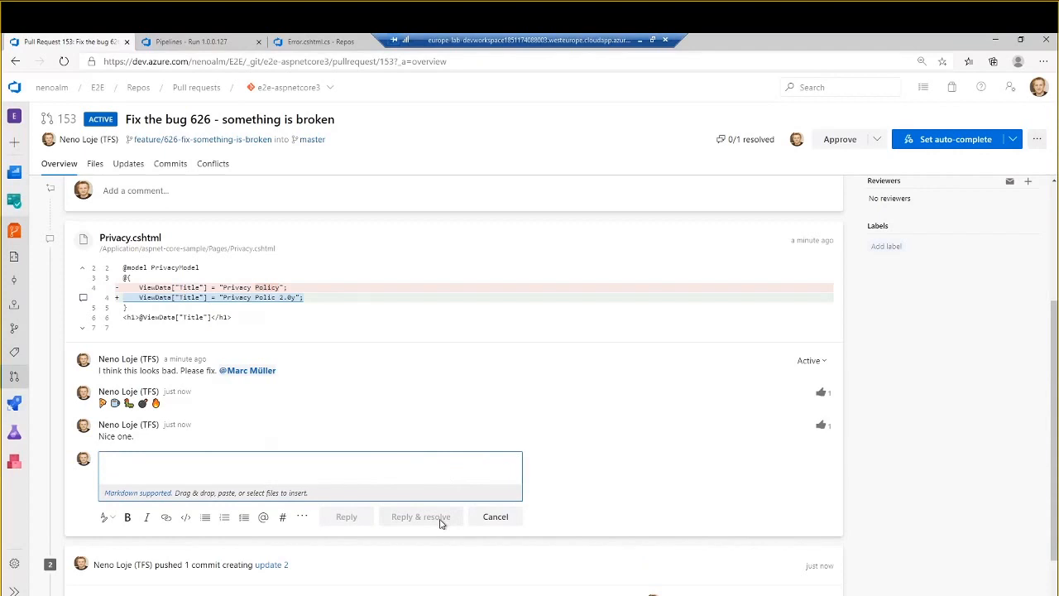
click(810, 364)
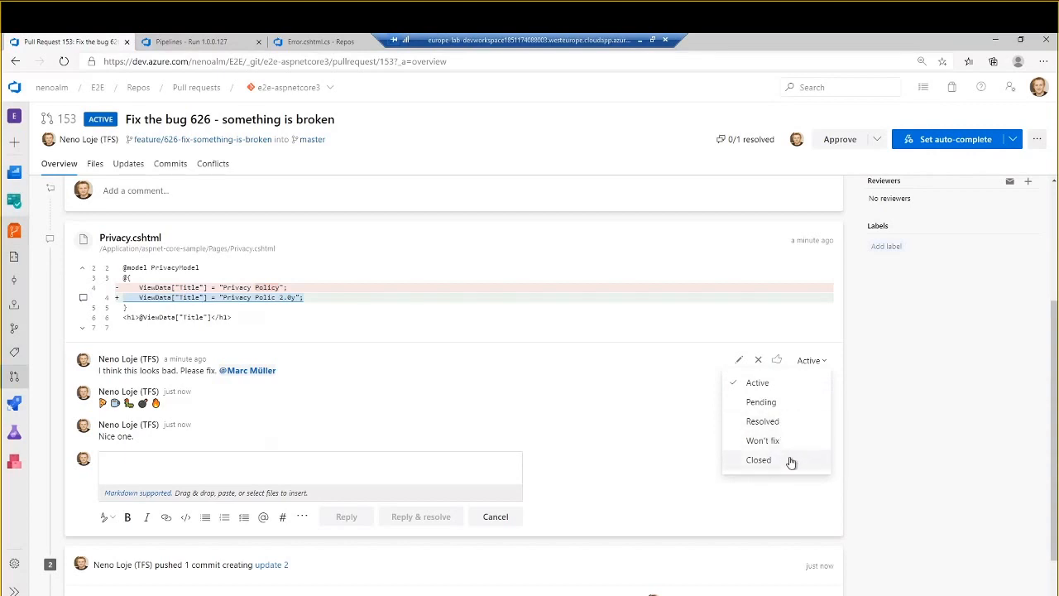
click(786, 461)
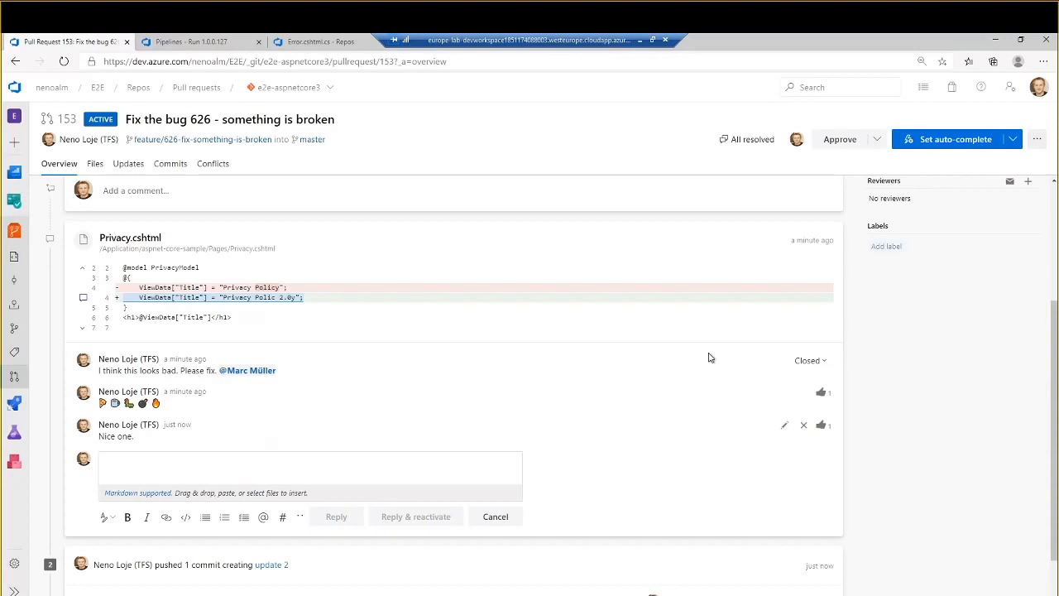
scroll(705, 359, up, 3)
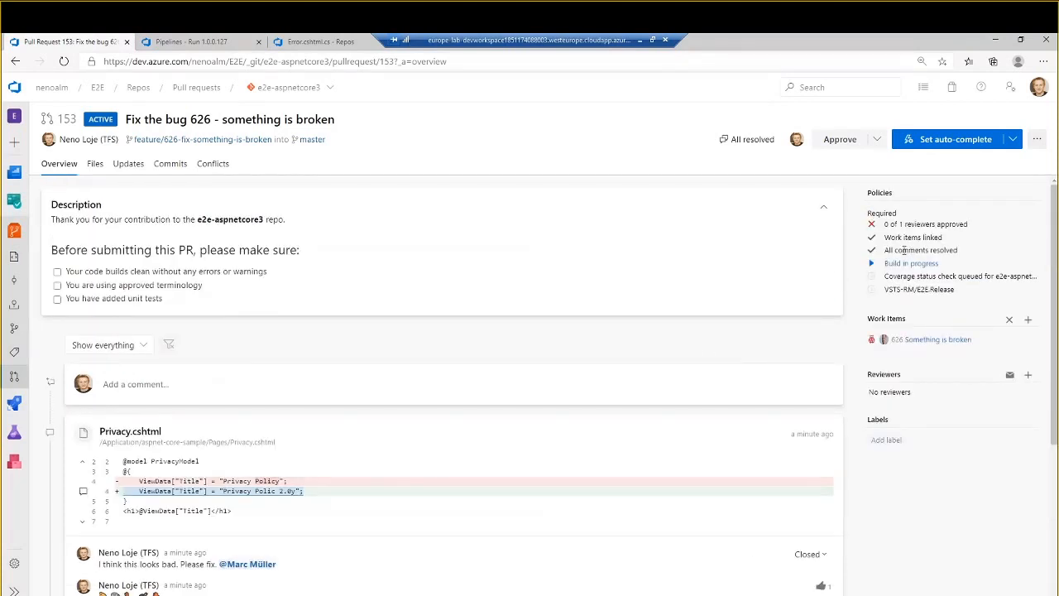
drag(882, 251, 967, 253)
click(966, 254)
- Open the pull request's running build in a new tab and close the old pipeline run and Error.cshtml.cs tabs
right_click(915, 268)
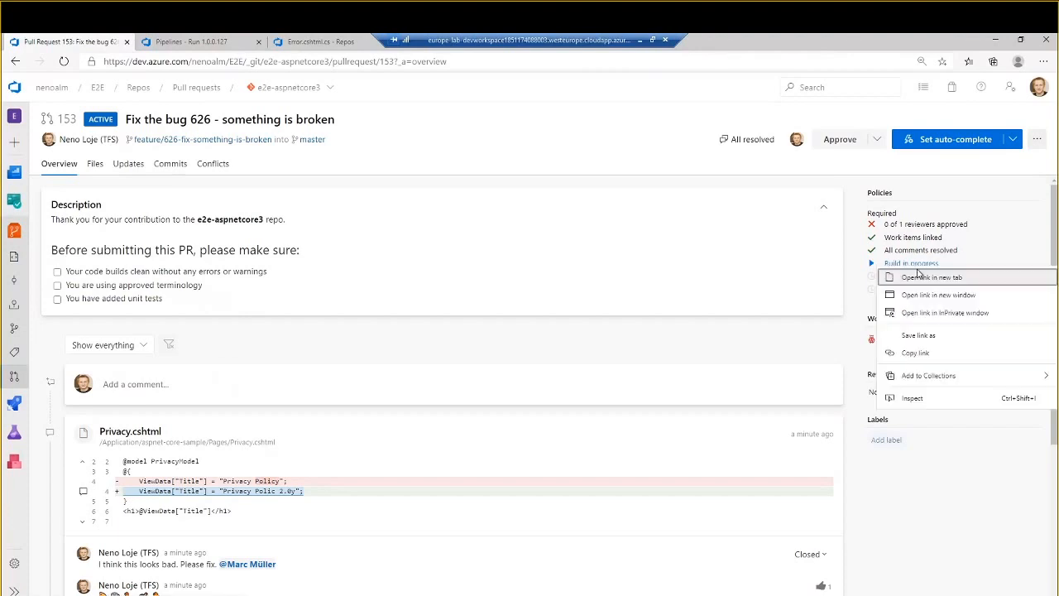
key(Escape)
click(258, 43)
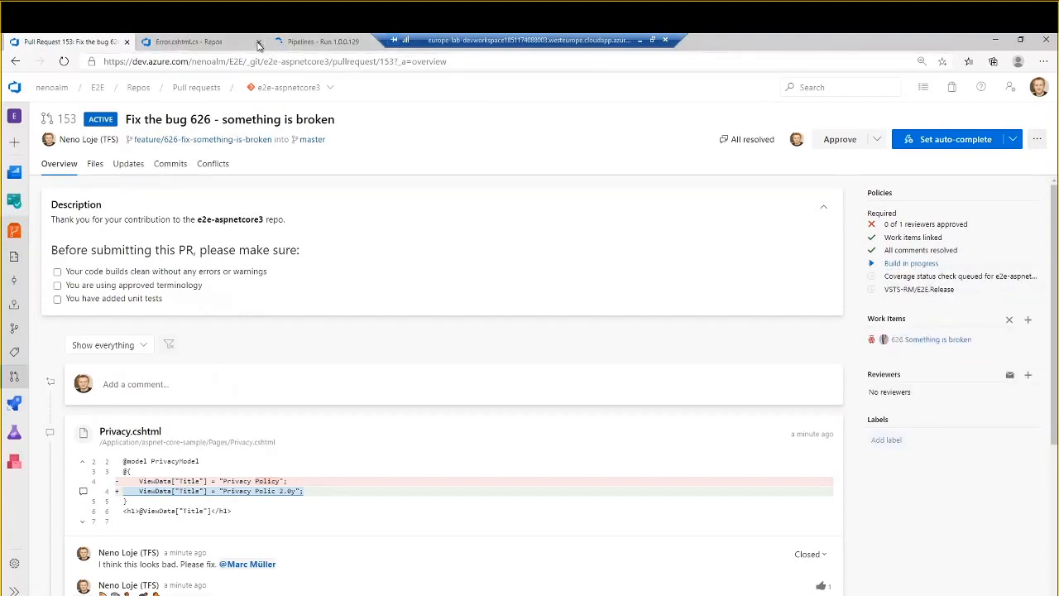
click(258, 42)
click(237, 45)
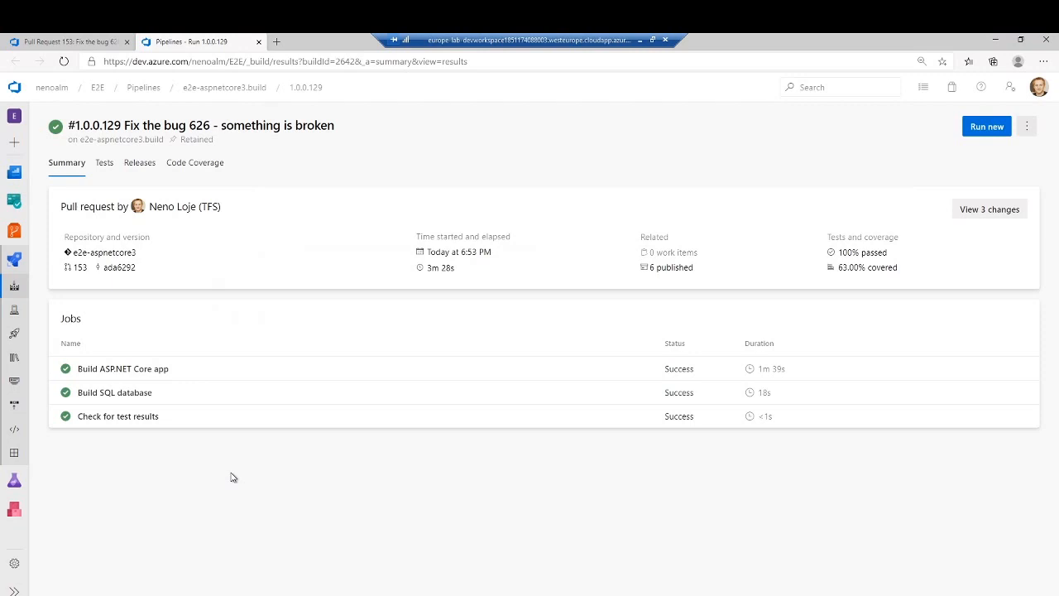
- Examine the Build ASP.NET Core app job of run 1.0.0.129, including its agent, checkout log and list of build tasks
click(129, 368)
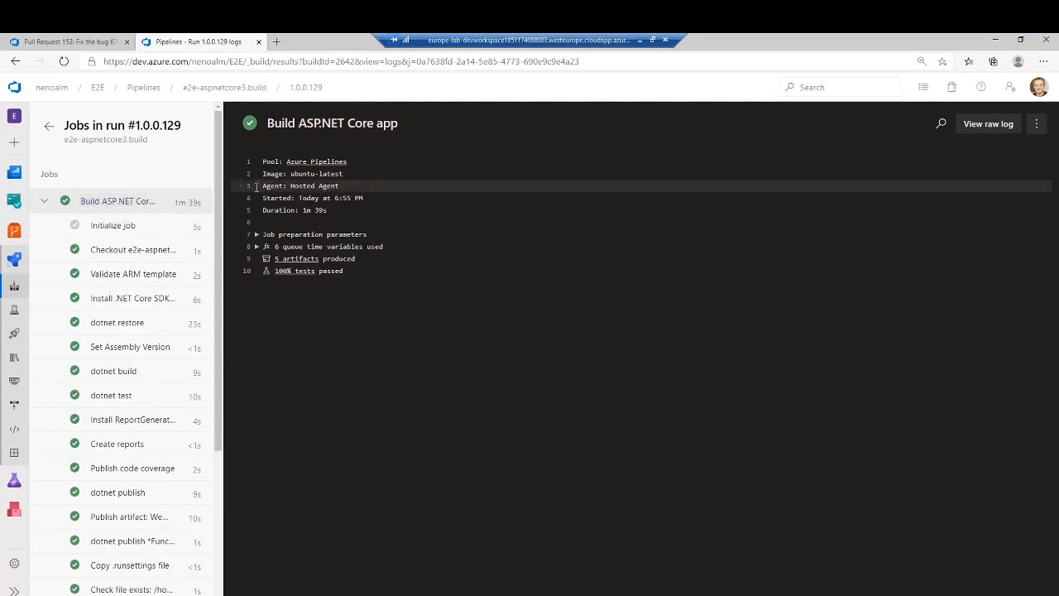
drag(258, 186, 356, 188)
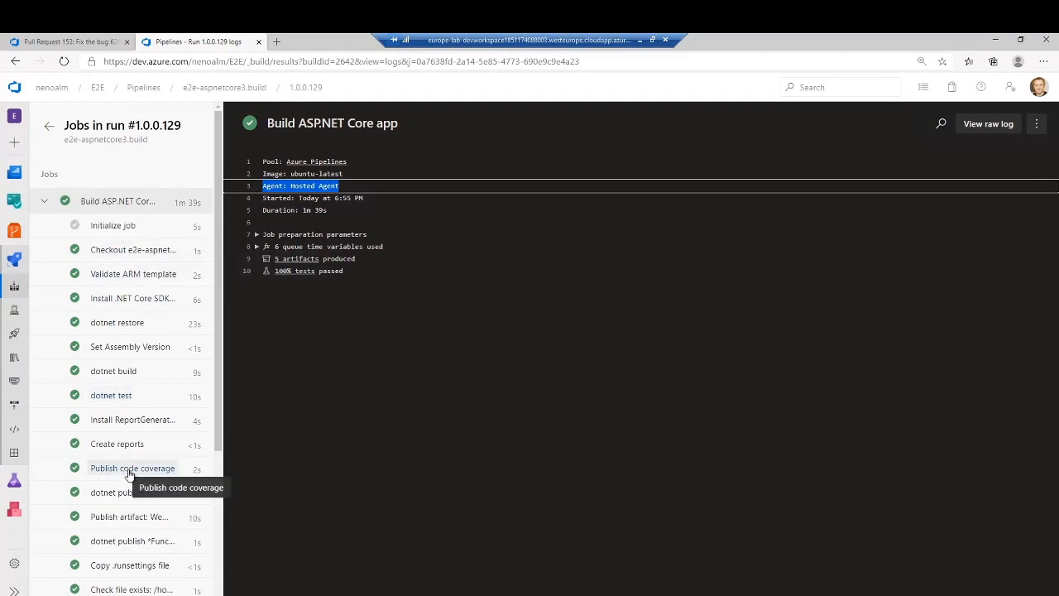
click(114, 256)
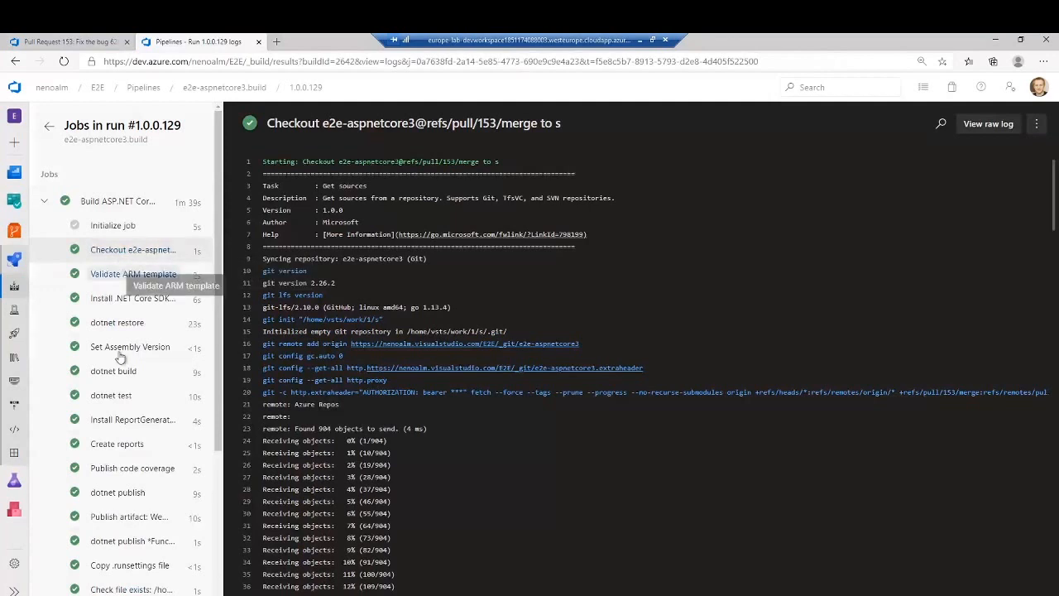
scroll(114, 524, down, 3)
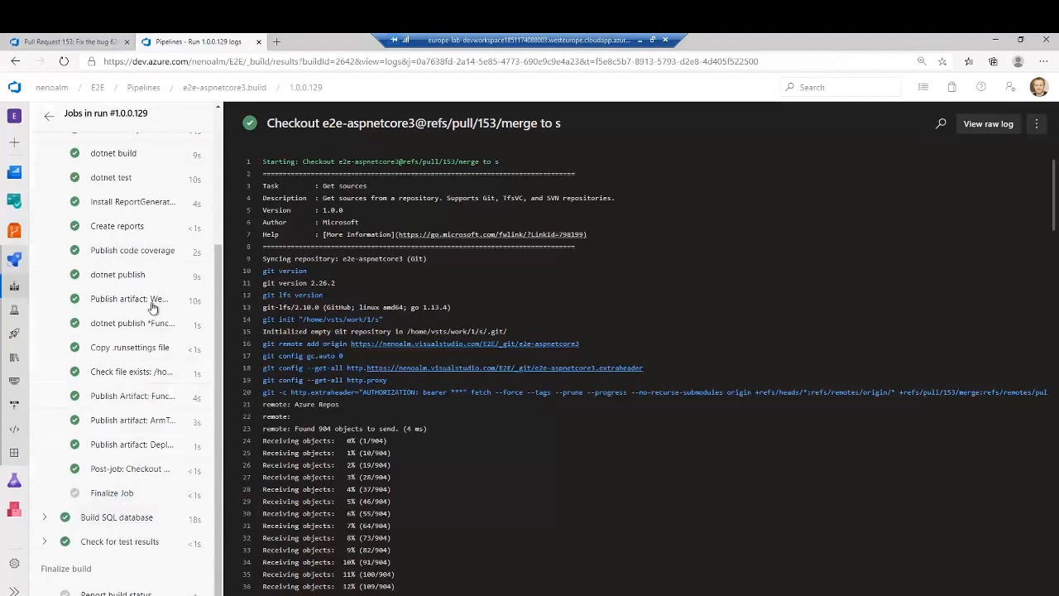
scroll(181, 283, up, 1)
scroll(182, 281, up, 1)
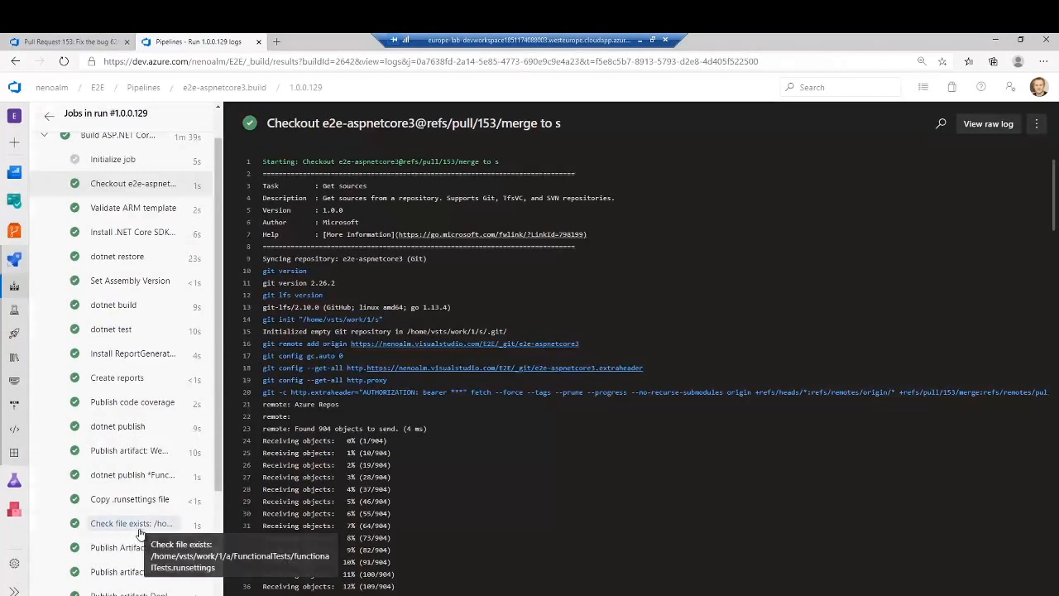
scroll(139, 546, down, 3)
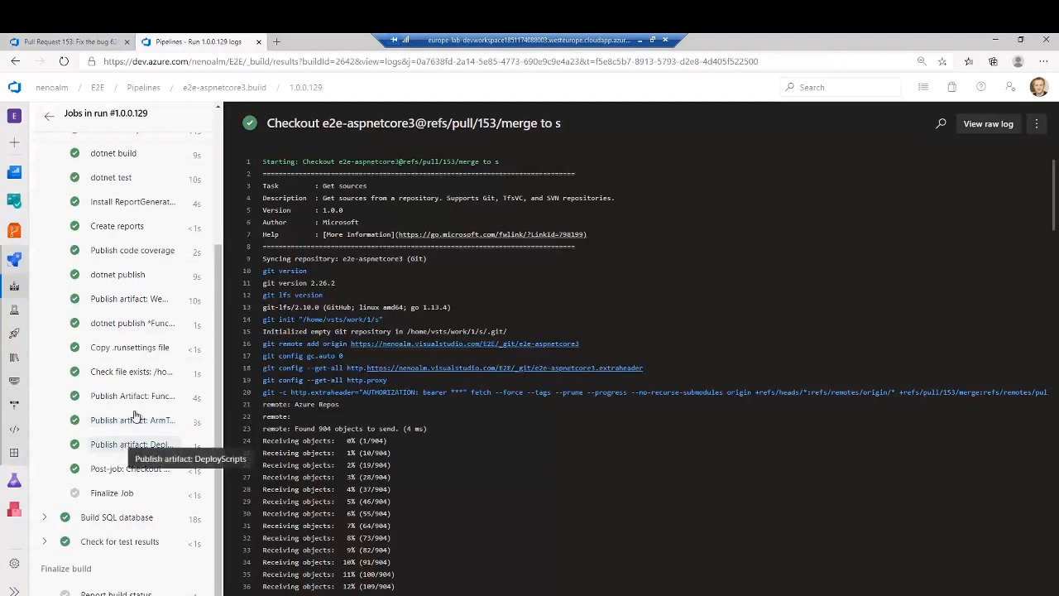
scroll(133, 400, up, 3)
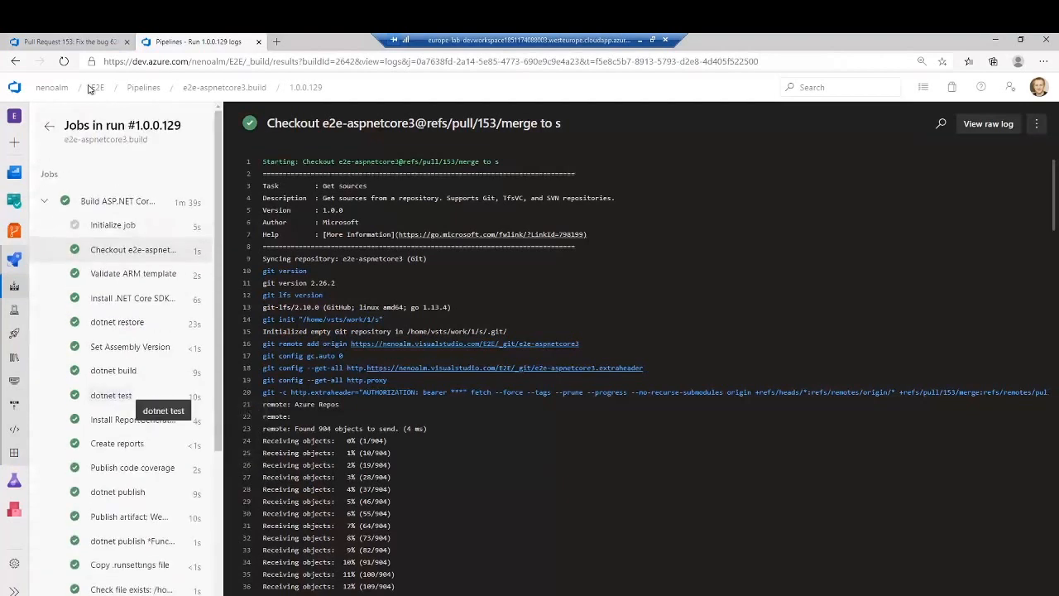
- View the build run's published artifacts and inspect the contents of WebApp and FunctionalTests
click(46, 120)
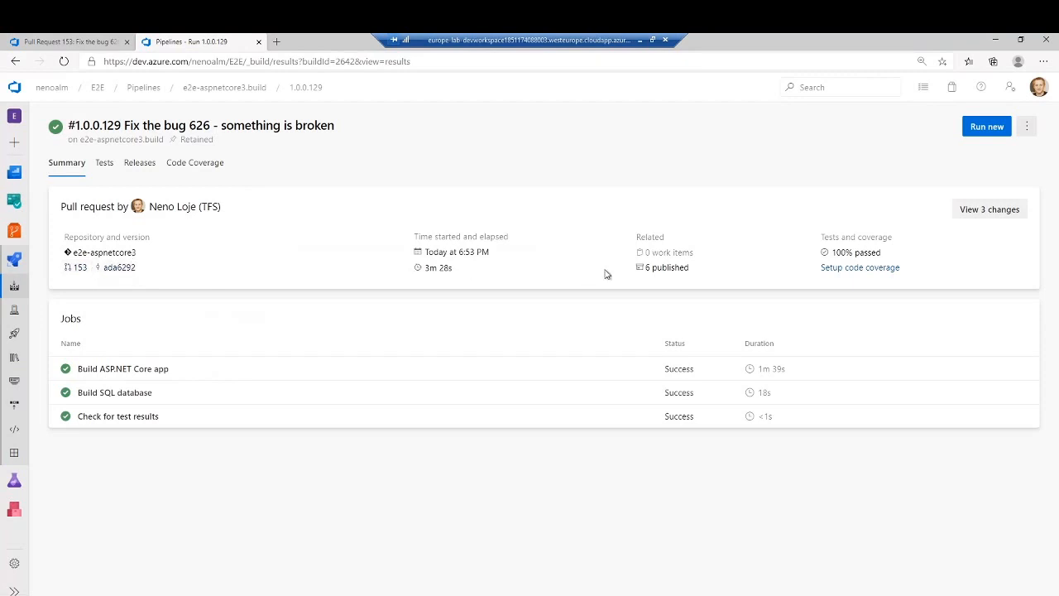
click(666, 267)
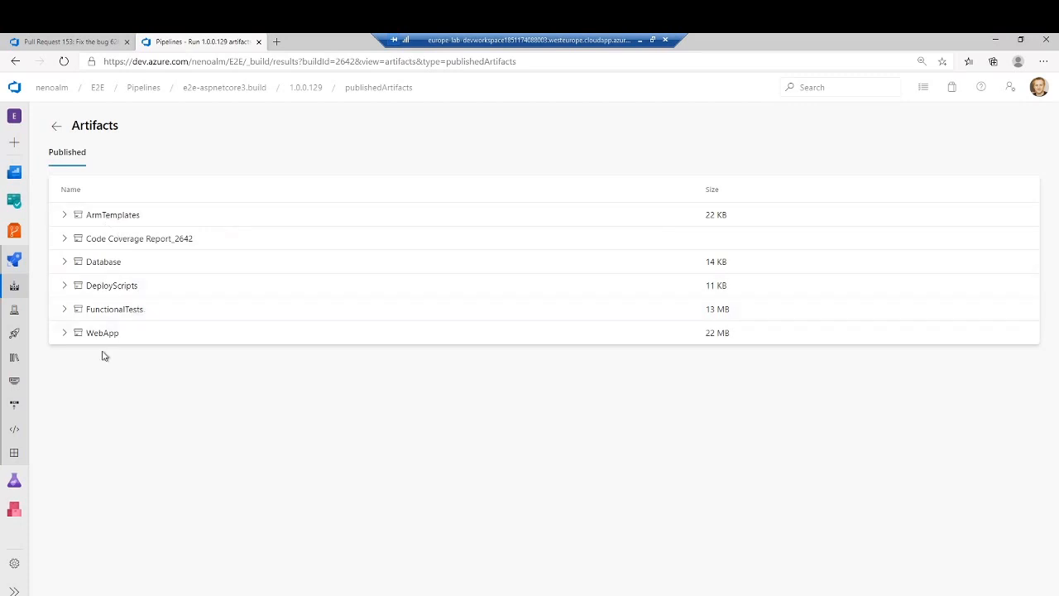
click(64, 332)
click(63, 308)
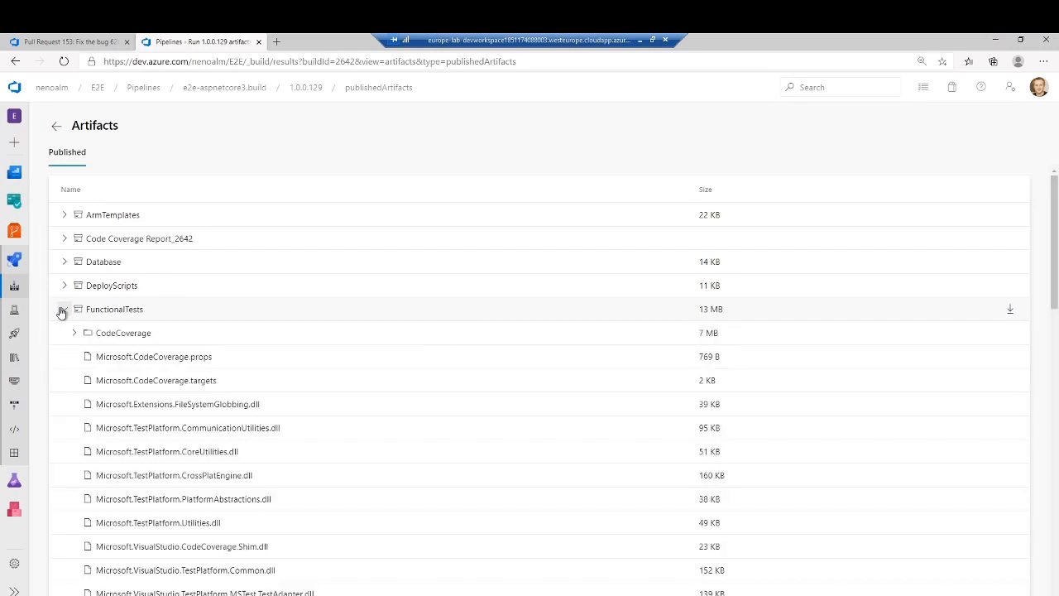
click(63, 308)
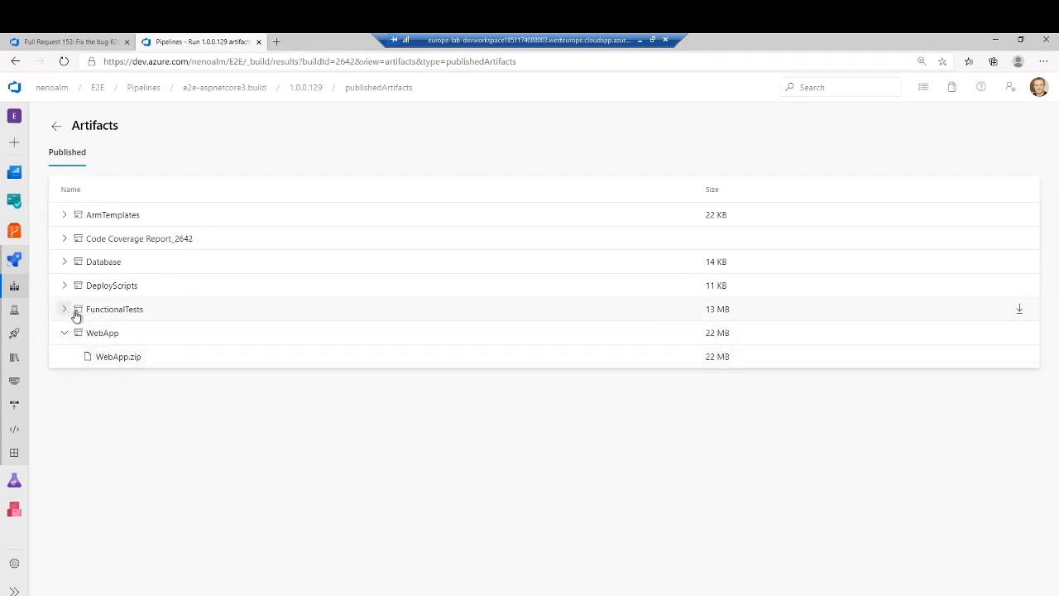
- Inspect the contents of the FunctionalTests, DeployScripts and Database artifacts, including deploy.yml and the dacpac file, and collapse all artifacts
click(124, 314)
scroll(166, 421, down, 3)
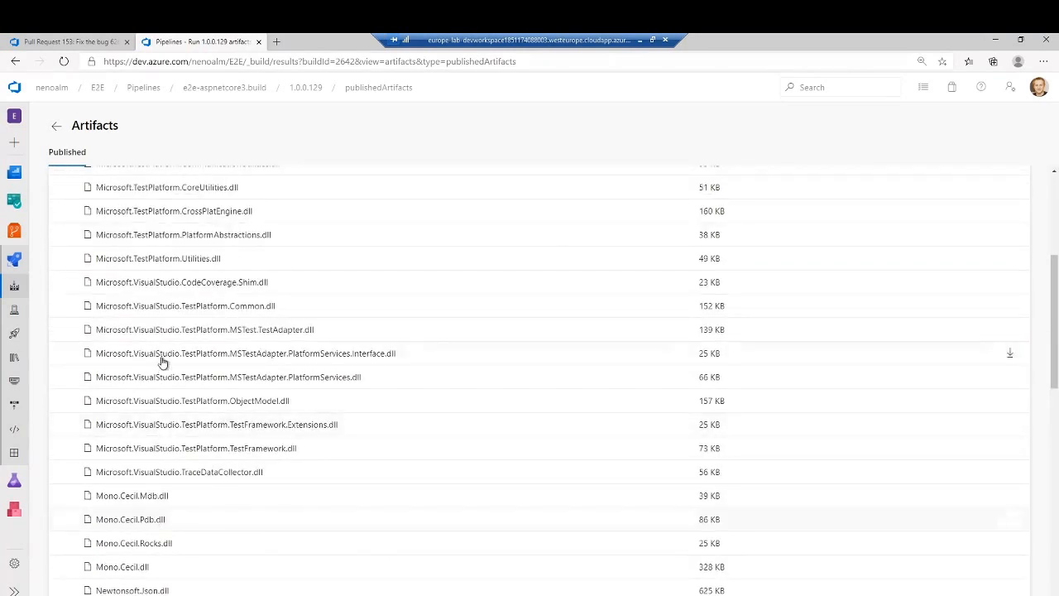
scroll(162, 361, up, 3)
click(66, 294)
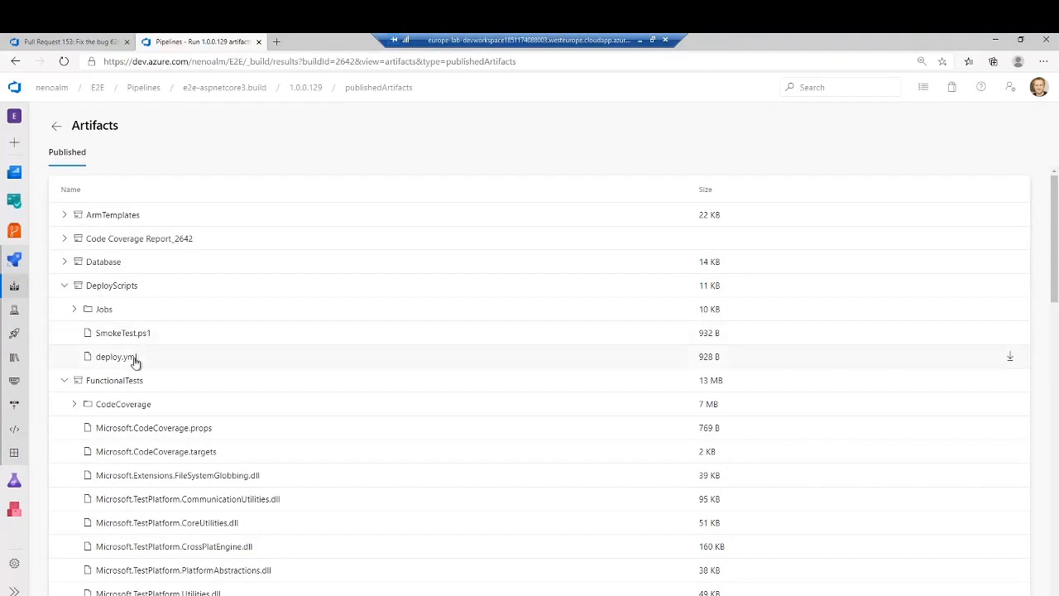
click(65, 285)
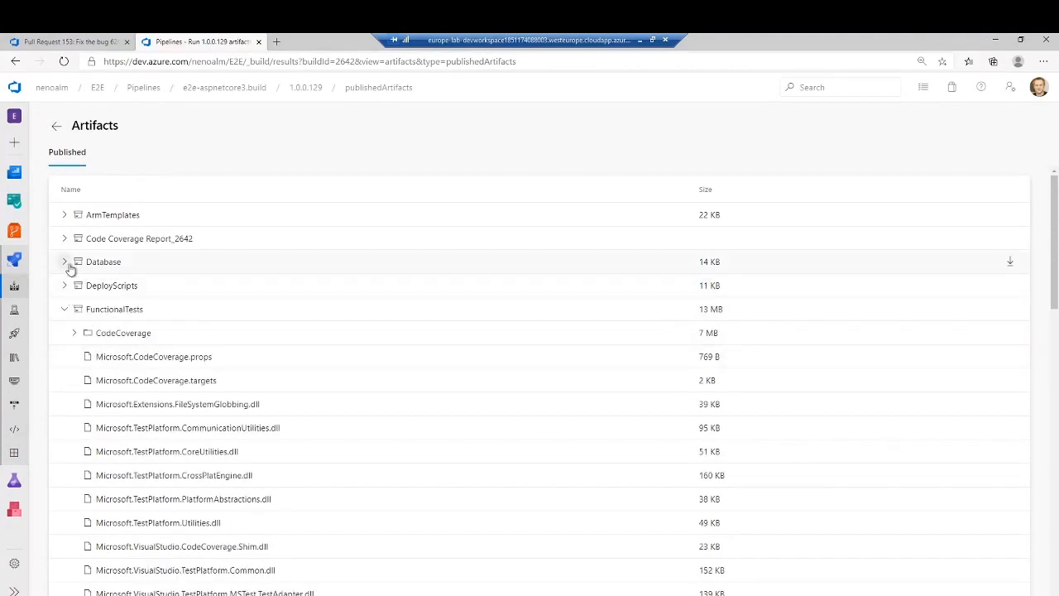
click(66, 262)
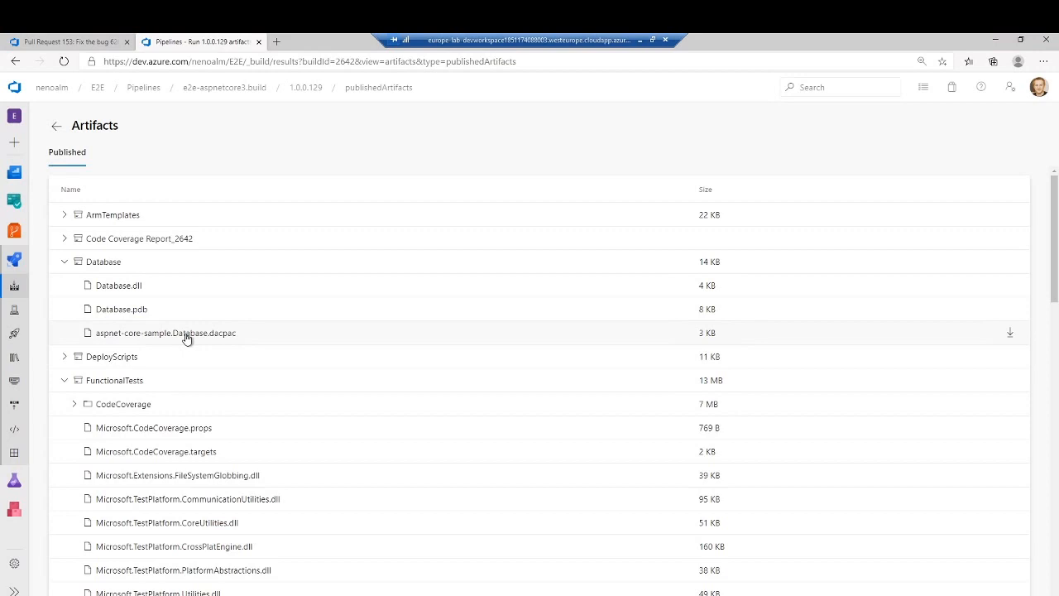
click(66, 261)
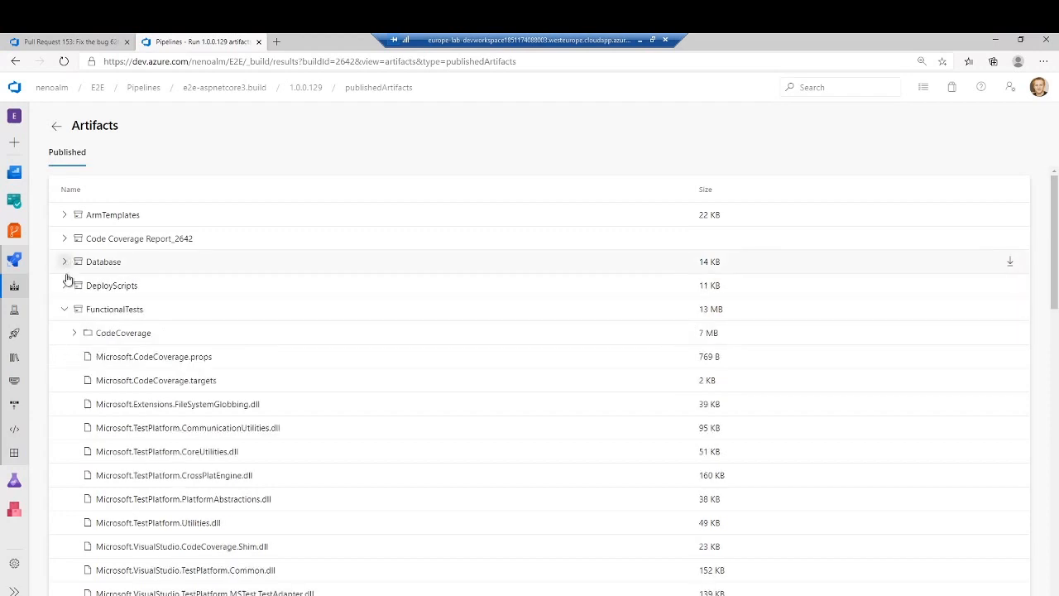
click(64, 309)
click(64, 332)
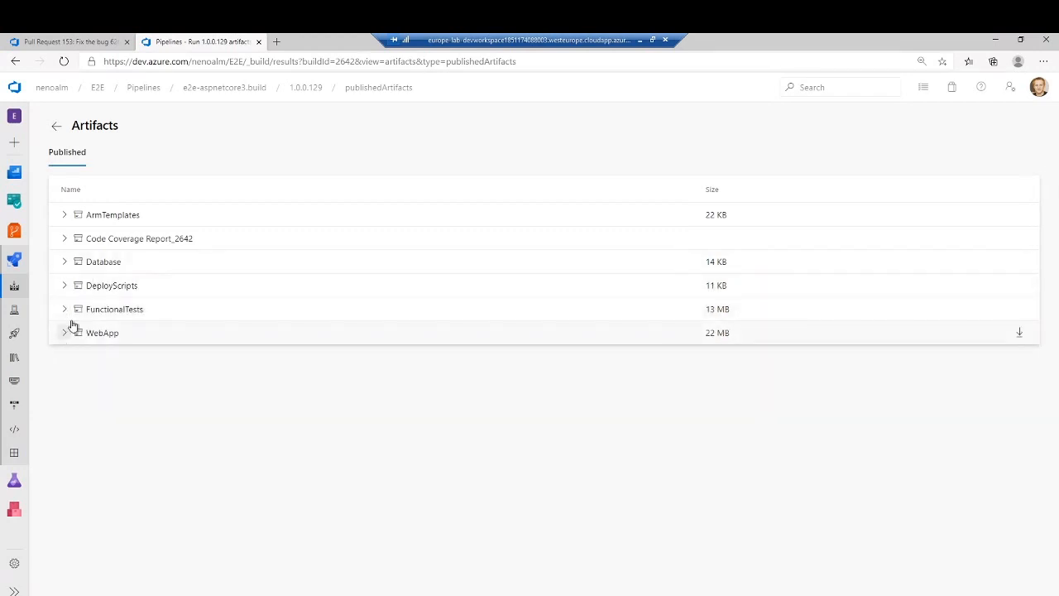
- Review the run's tests with the outcome filter cleared, view the details of IndexPageReturnSuccessAndCorrectContentType, and return to the run summary
click(55, 128)
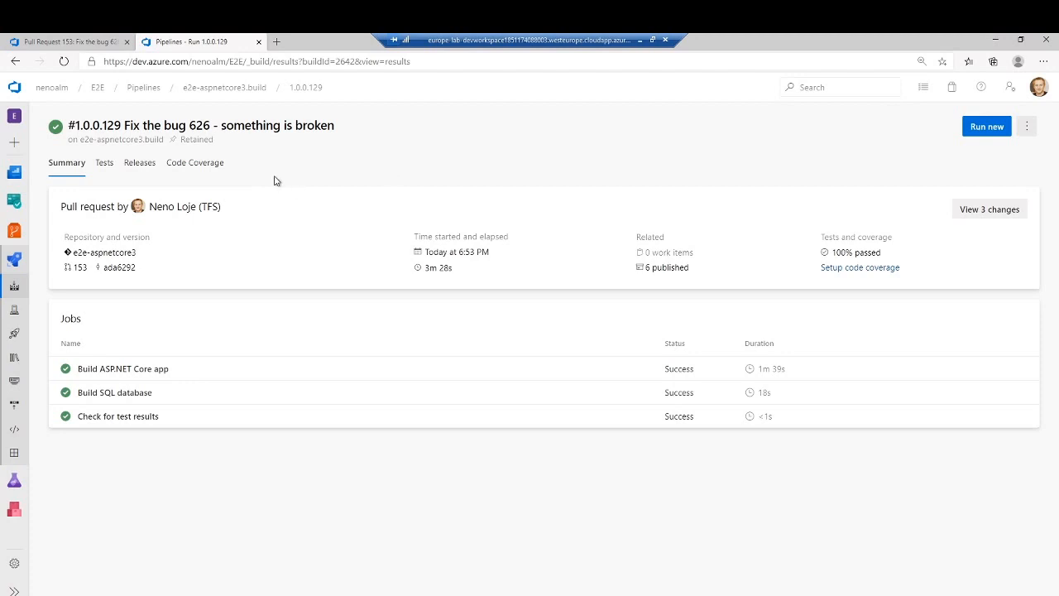
click(100, 164)
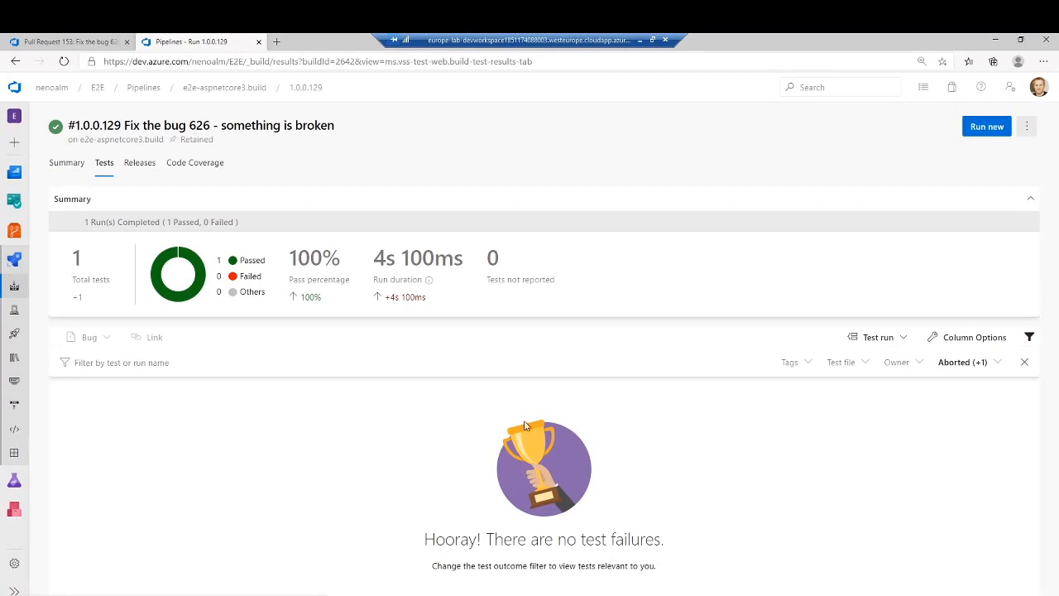
click(1024, 362)
click(326, 436)
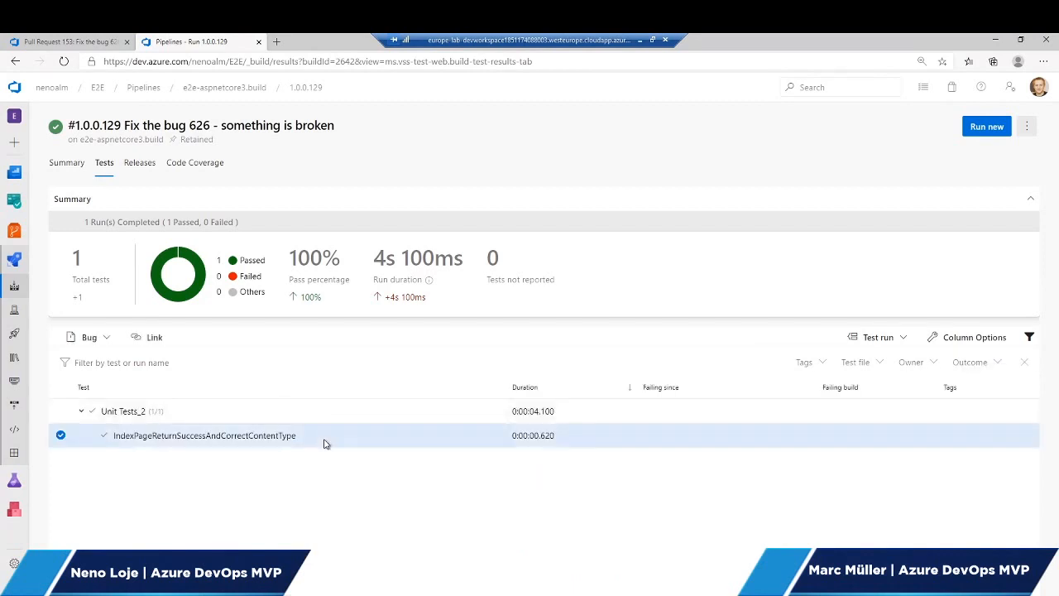
click(267, 438)
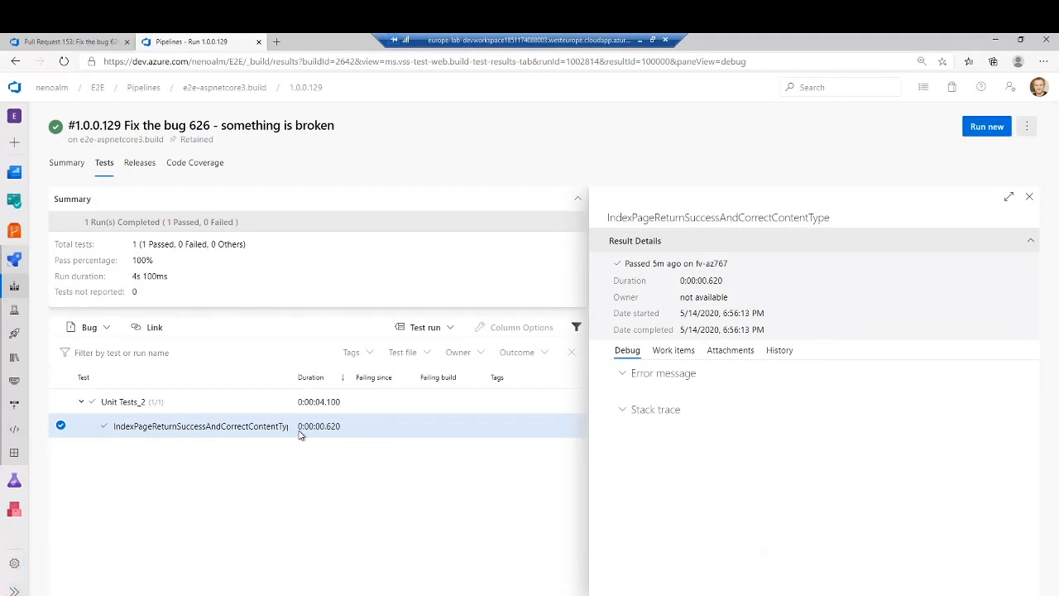
click(1030, 199)
click(54, 167)
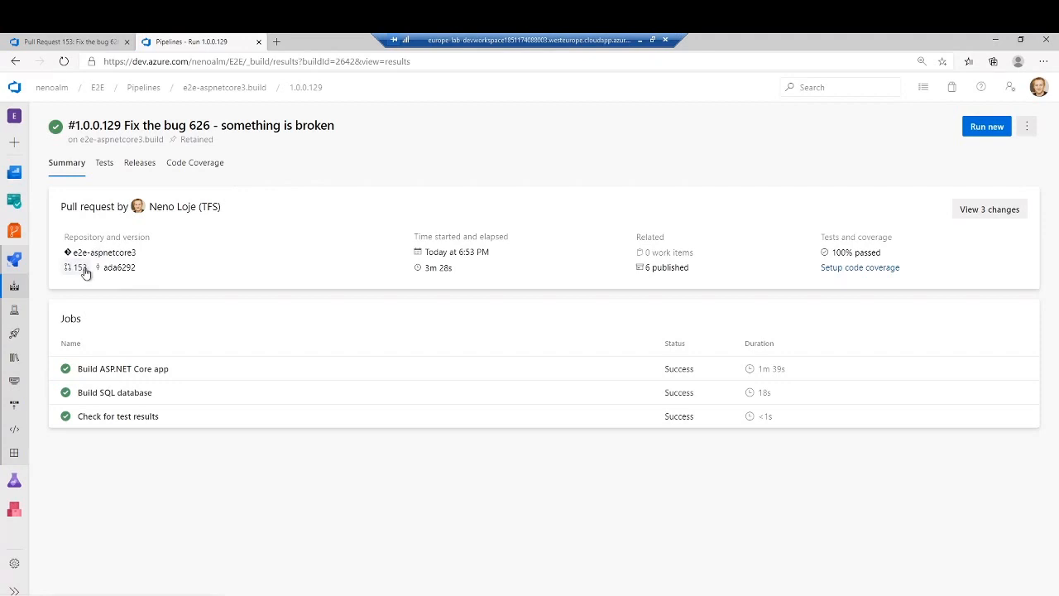
- Return to pull request 153 and refresh it to recheck the required policies, including the VSTS-RM/E2E.Release status
click(89, 43)
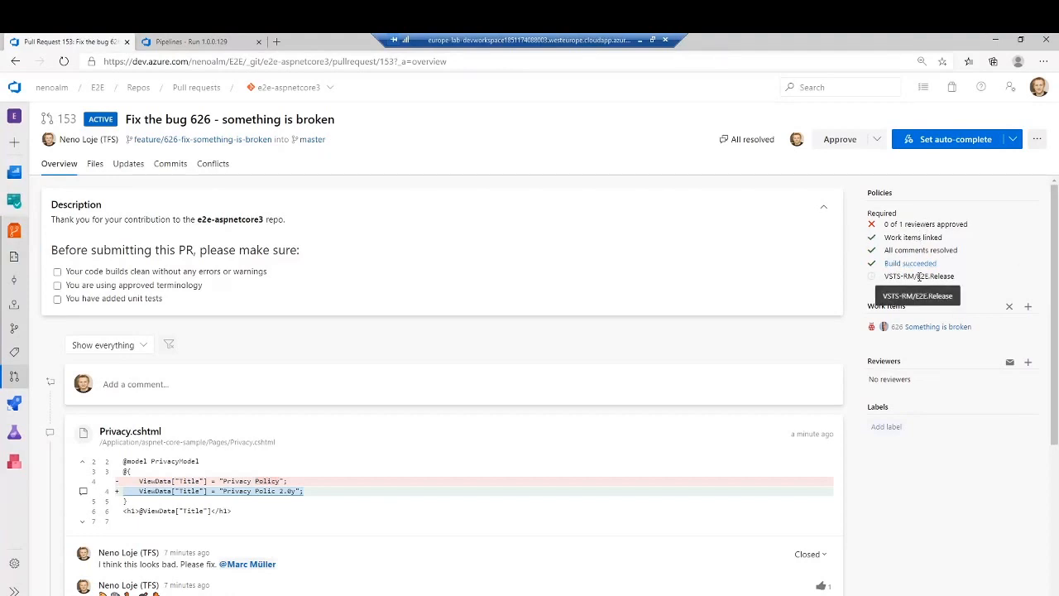
click(63, 61)
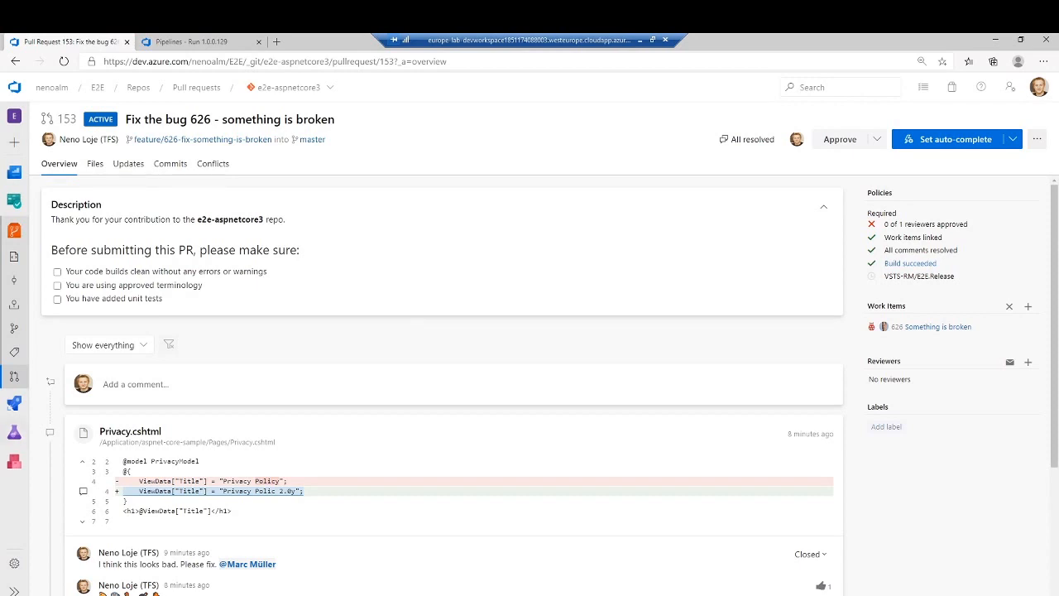
- Expand the project navigation to show its labels and open the Releases page under Pipelines
mouse_move(14, 432)
mouse_move(13, 403)
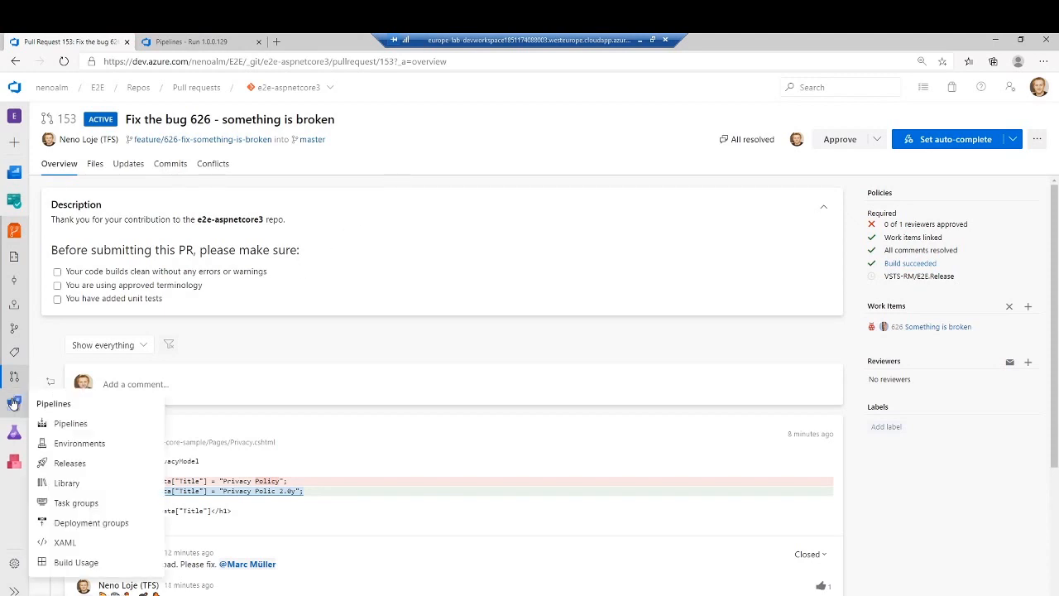
click(14, 590)
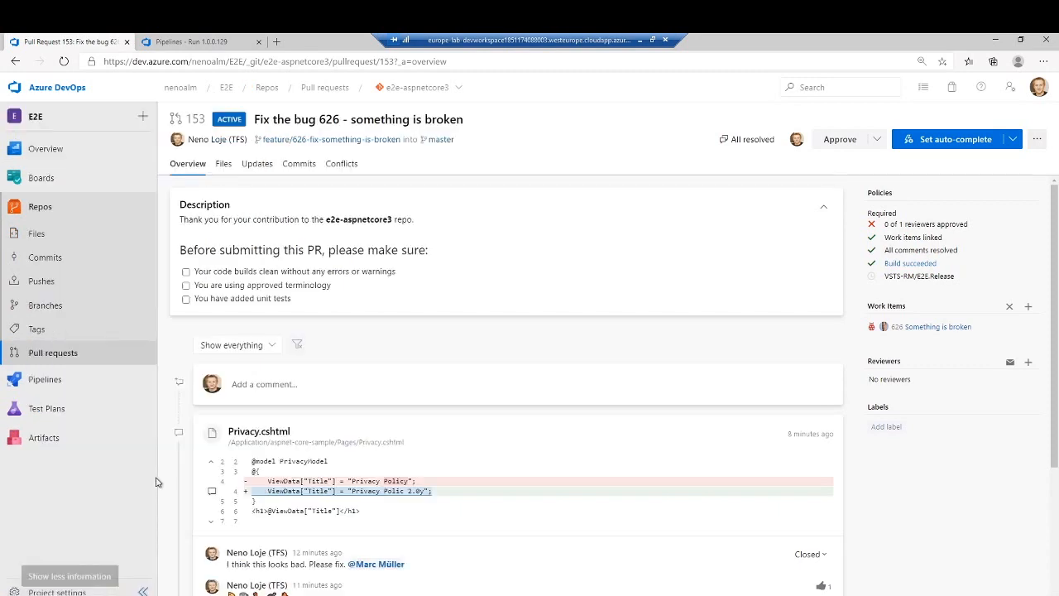
click(115, 380)
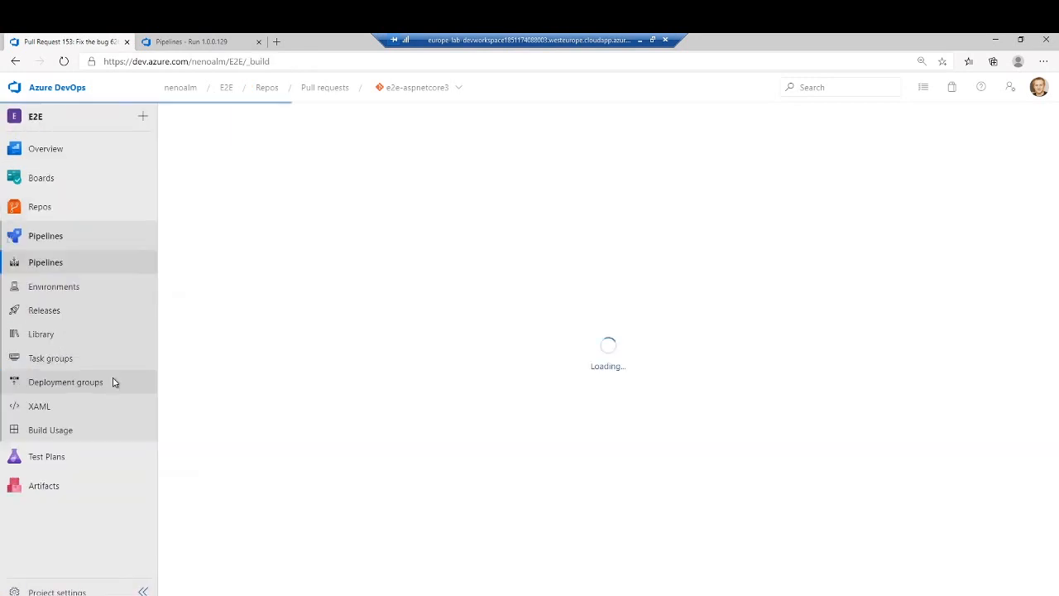
click(86, 313)
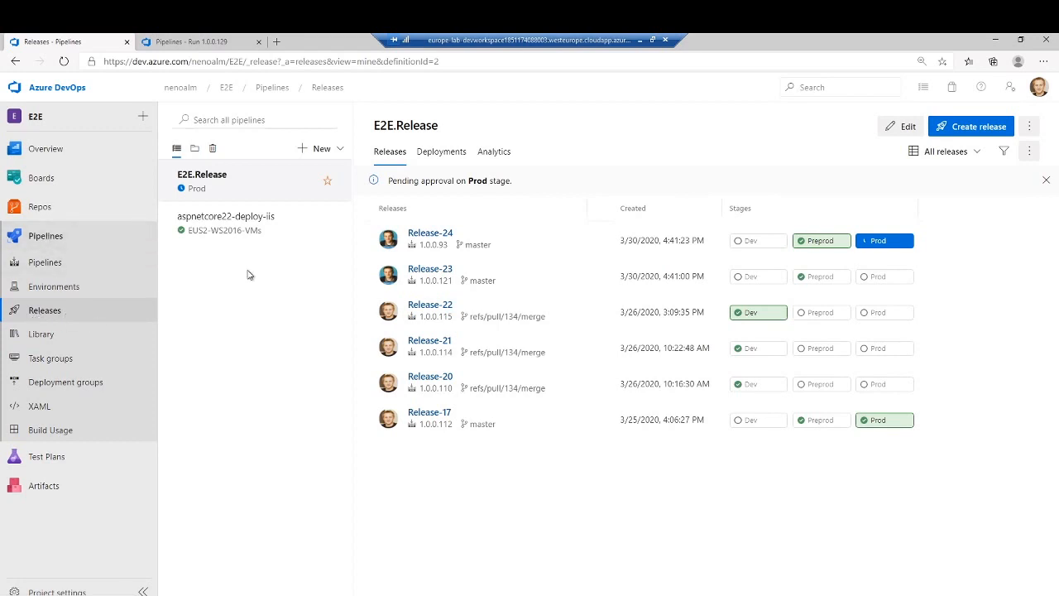
- Open the E2E.Release pipeline for editing and inspect the source, default version and published artifacts of its build artifact
click(894, 129)
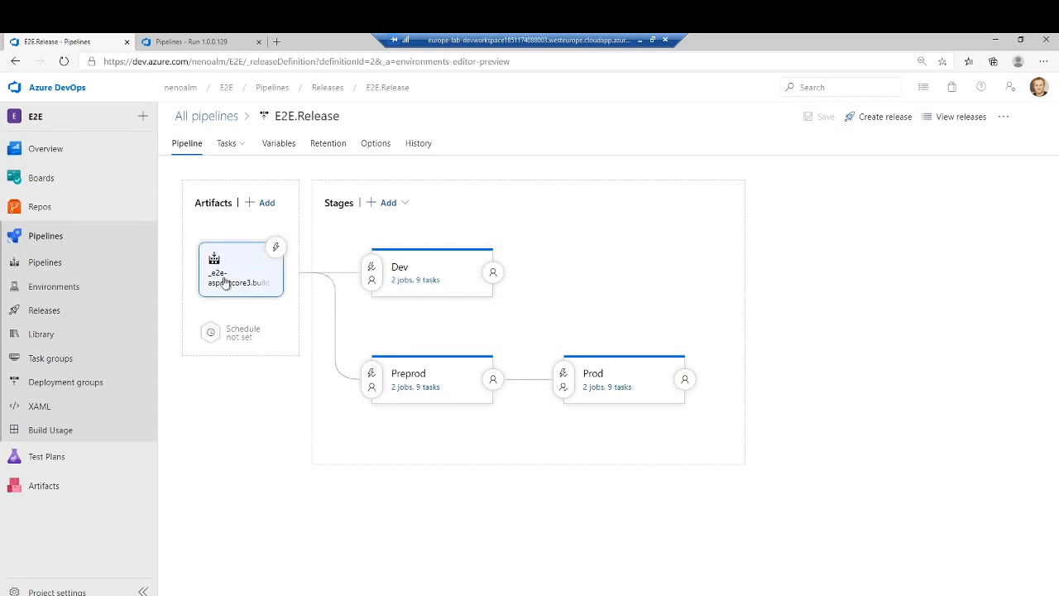
click(241, 258)
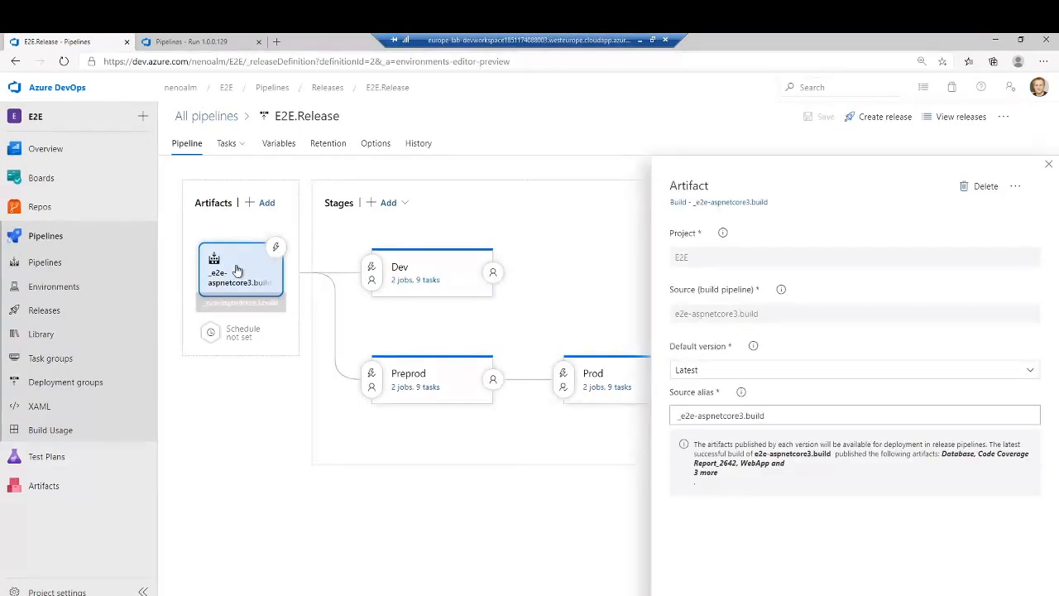
double_click(214, 203)
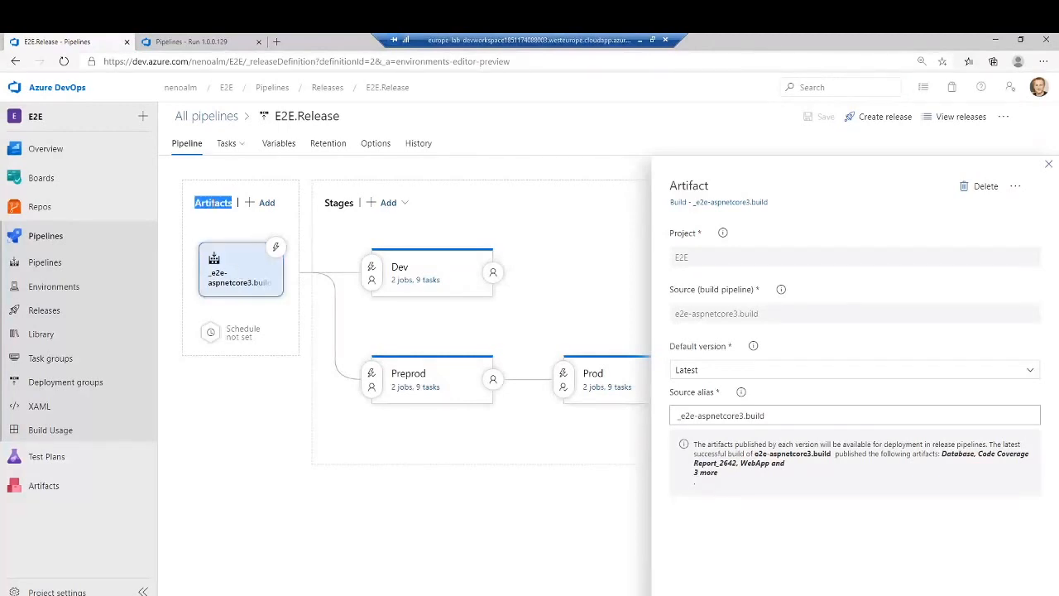
click(201, 235)
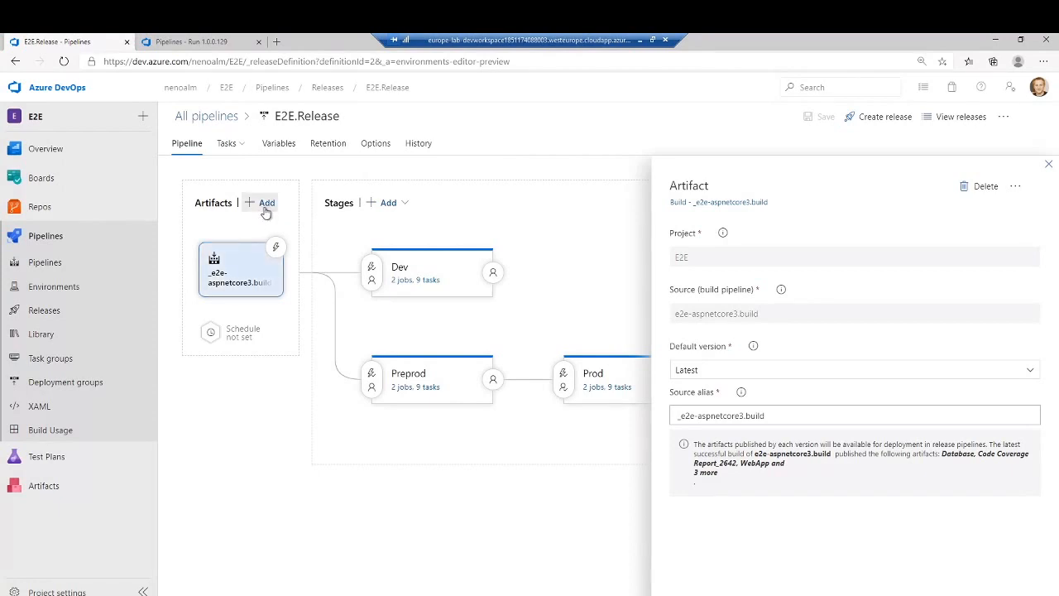
click(244, 277)
drag(696, 462, 761, 478)
click(758, 482)
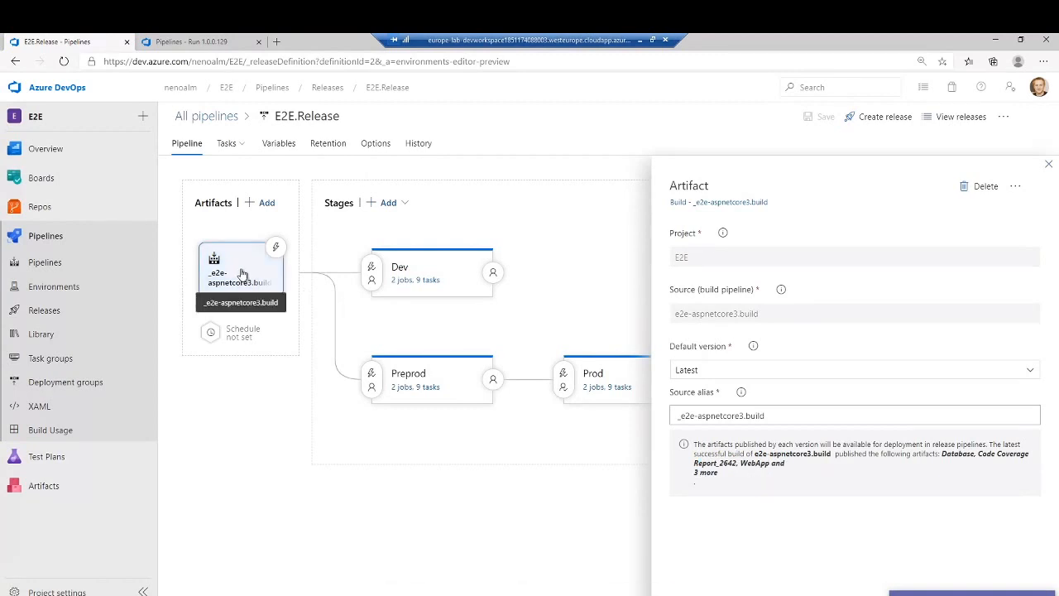
- Explore the source types for a new artifact, including Azure Repos with project E2E and the additional types, and close without adding it
click(262, 203)
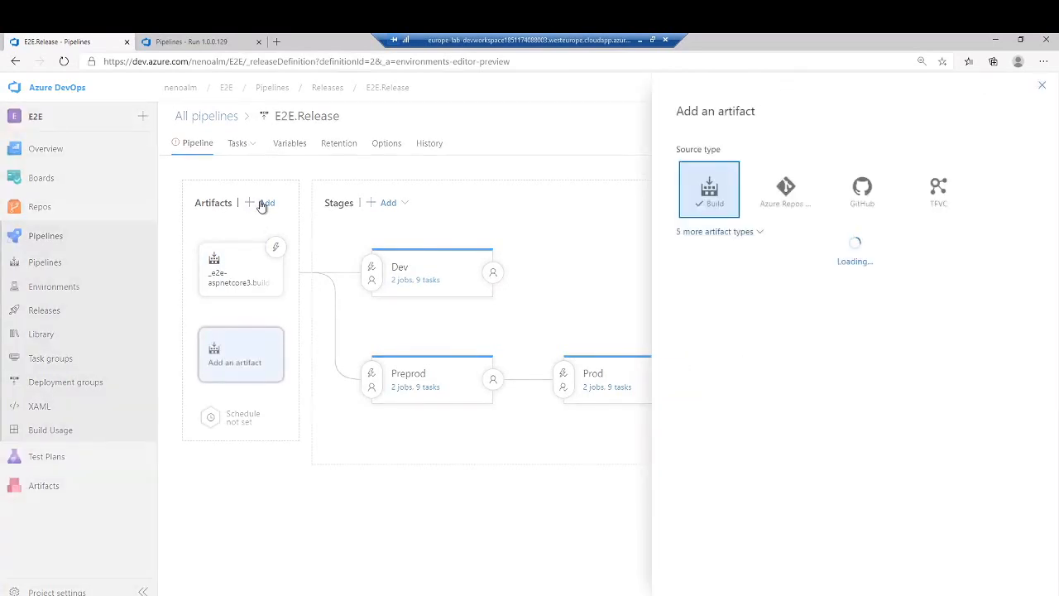
click(785, 199)
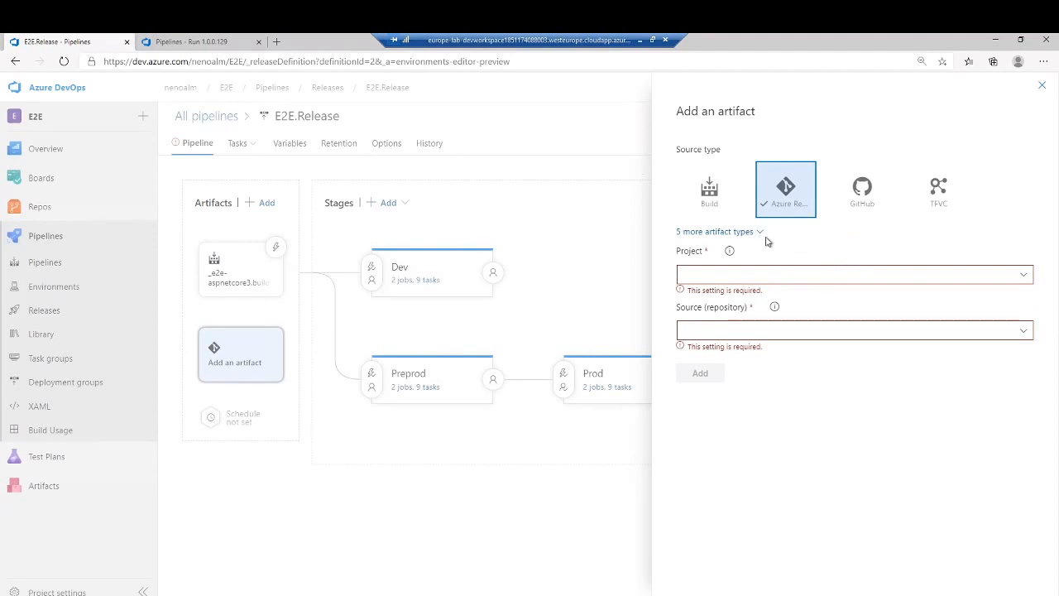
click(1023, 276)
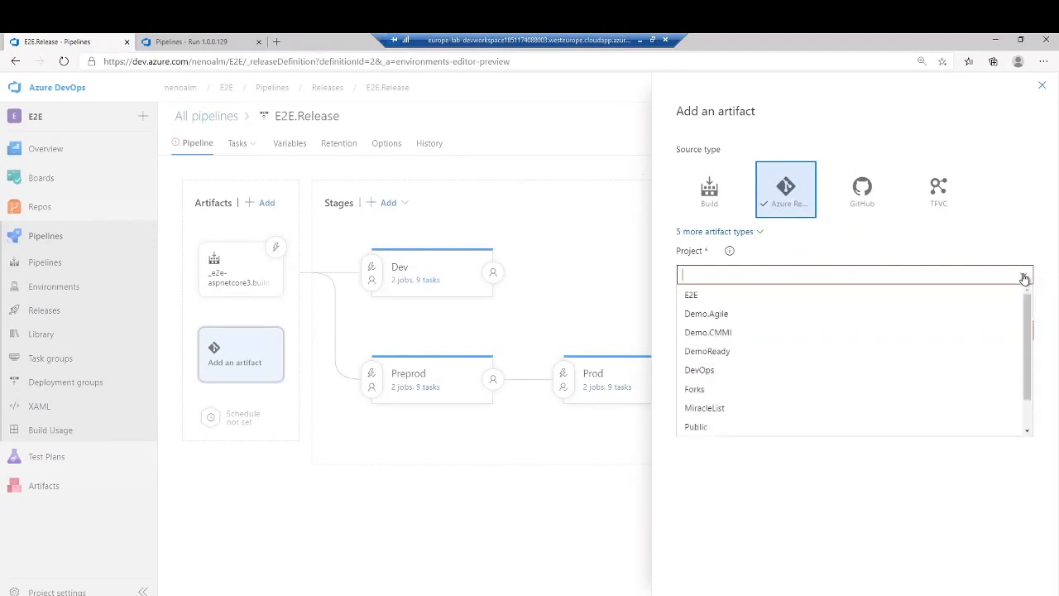
click(927, 297)
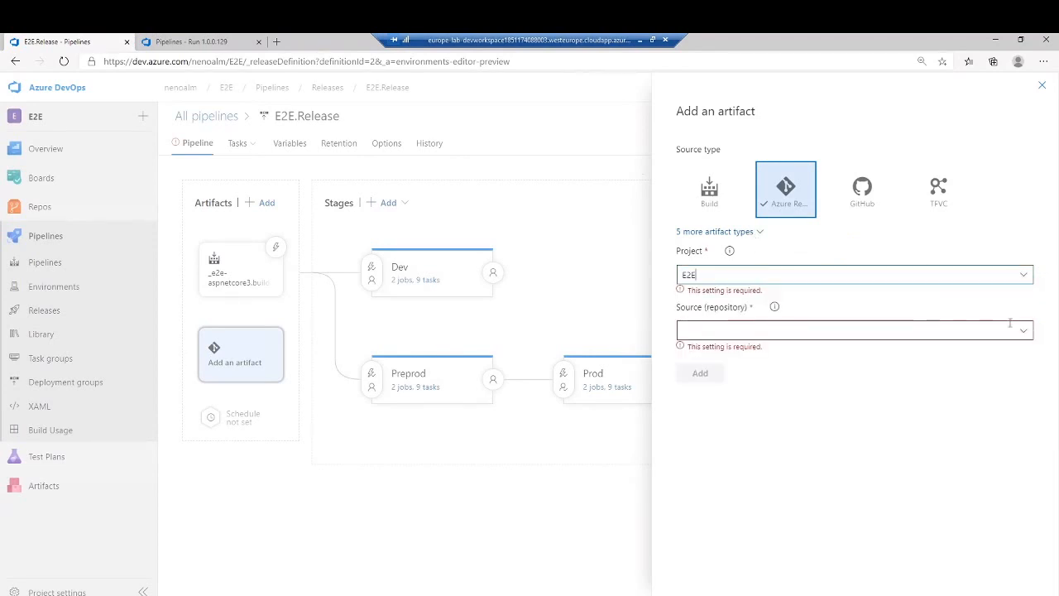
click(1024, 323)
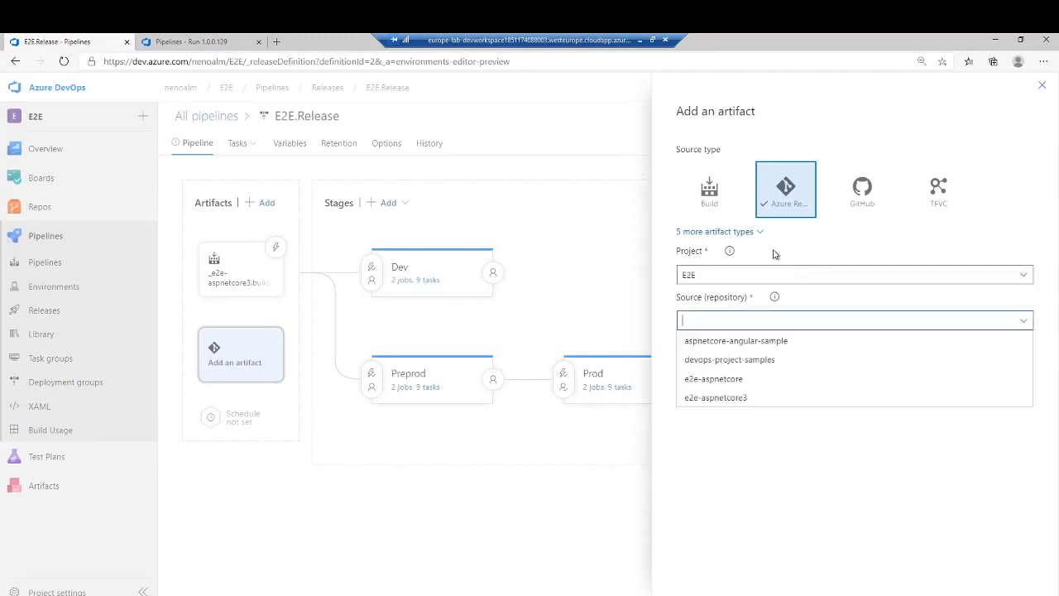
click(747, 235)
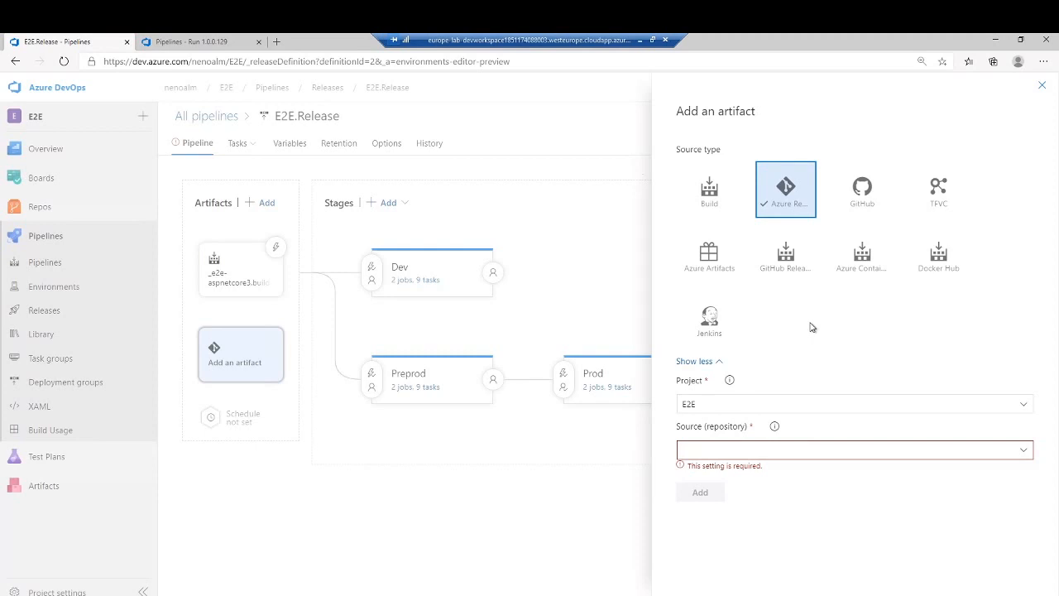
click(1042, 85)
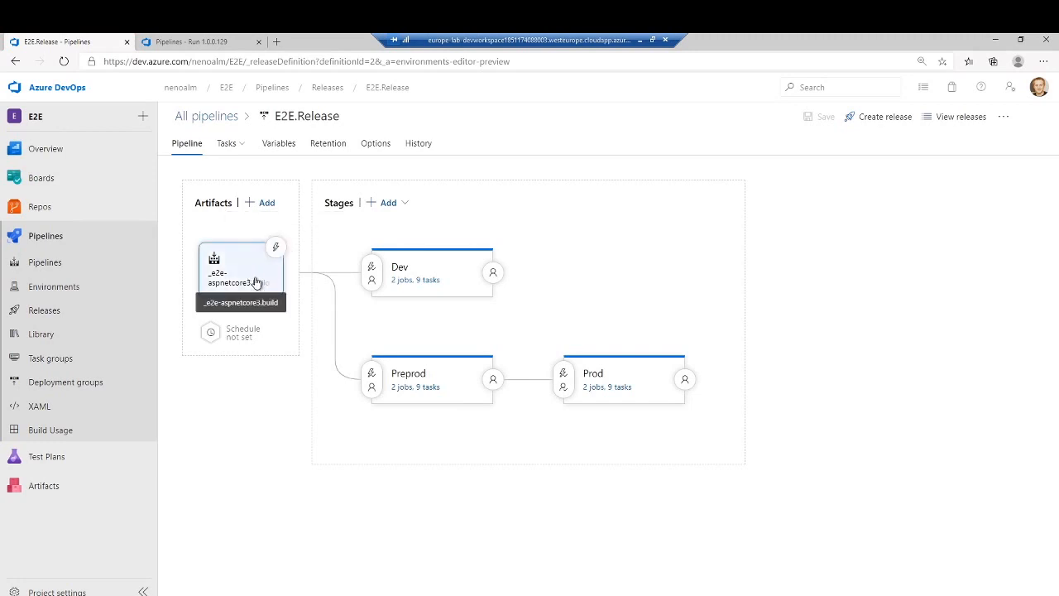
- Inspect the Dev stage's pre-deployment conditions, including the branch filters of _e2e-aspnetcore3.build and the pull request deployment setting
click(371, 274)
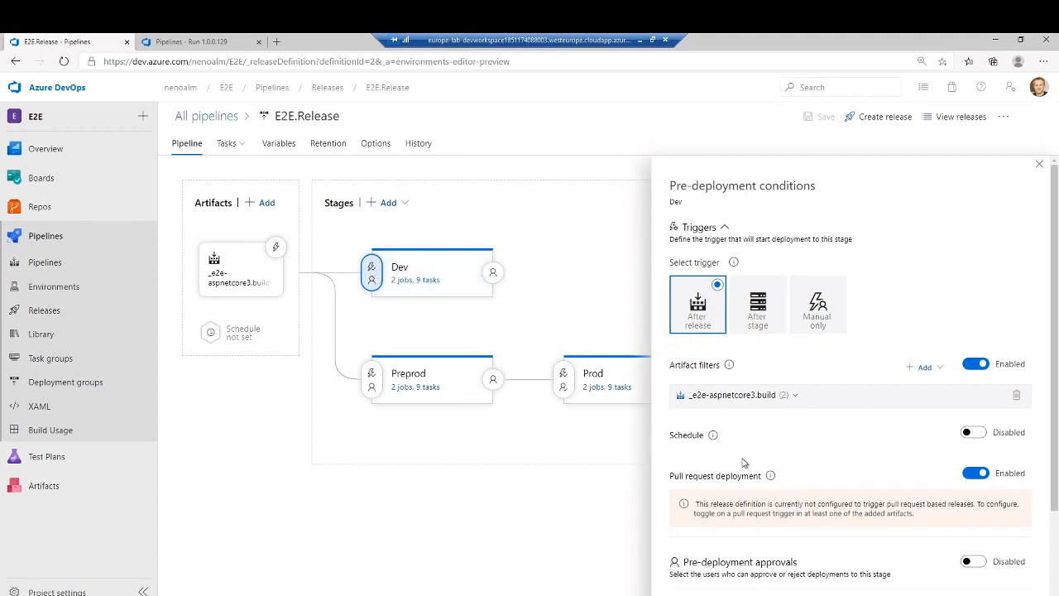
drag(676, 367, 704, 367)
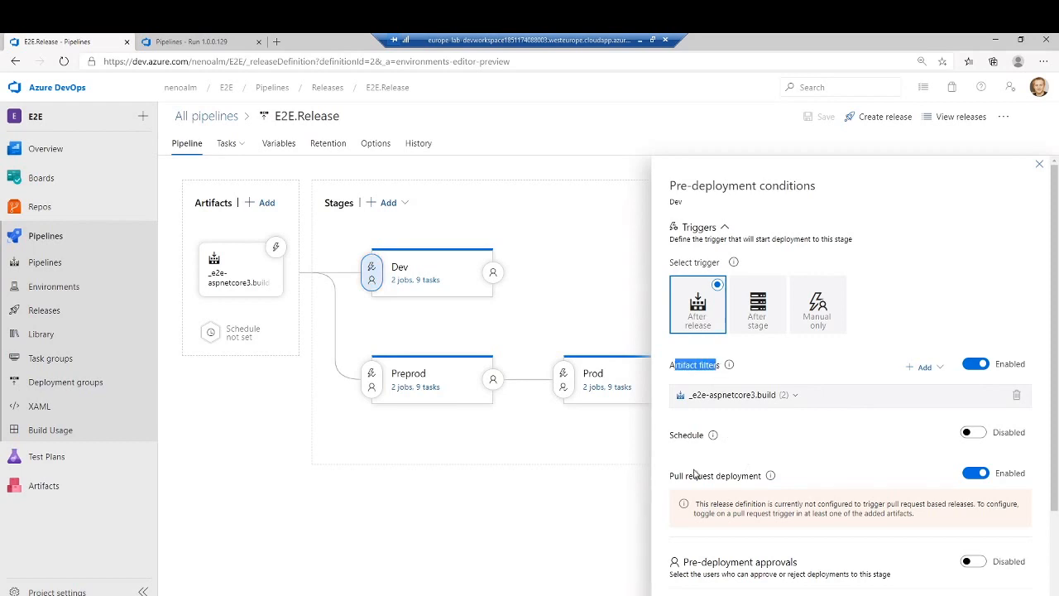
drag(678, 476, 770, 449)
click(795, 395)
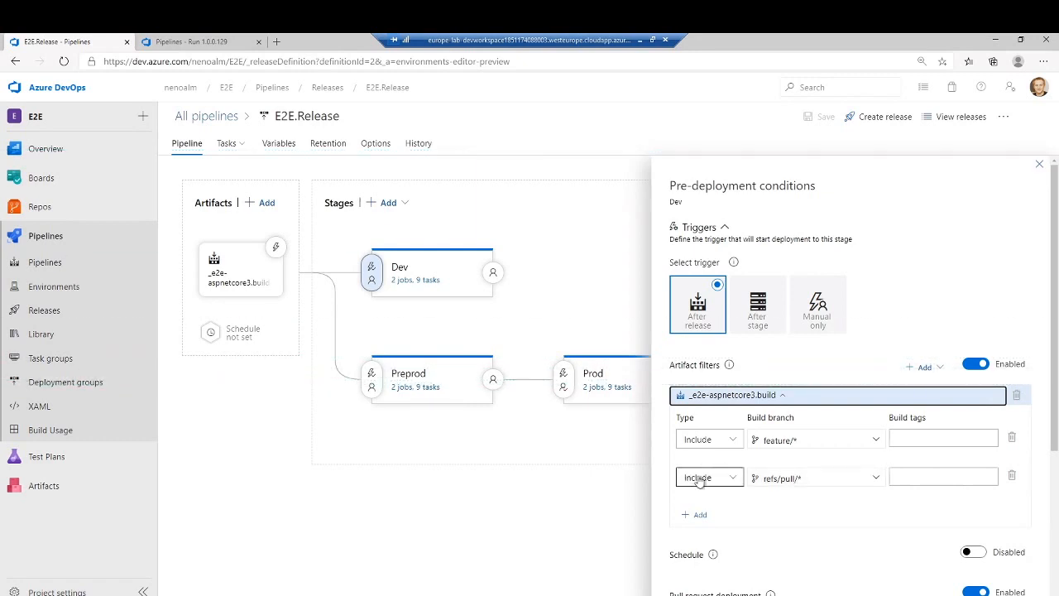
scroll(732, 422, down, 3)
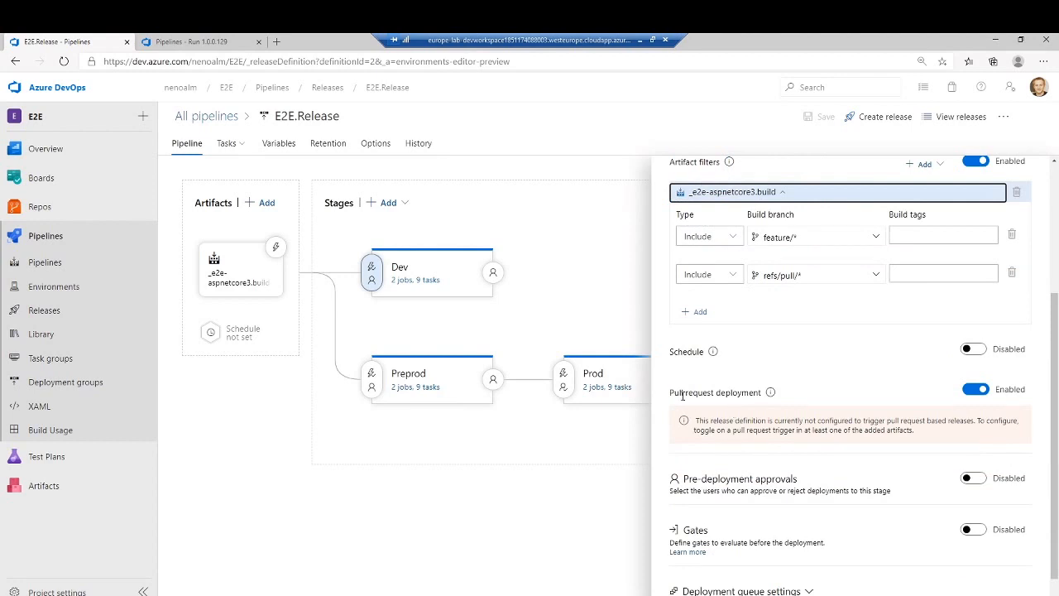
drag(672, 394, 770, 400)
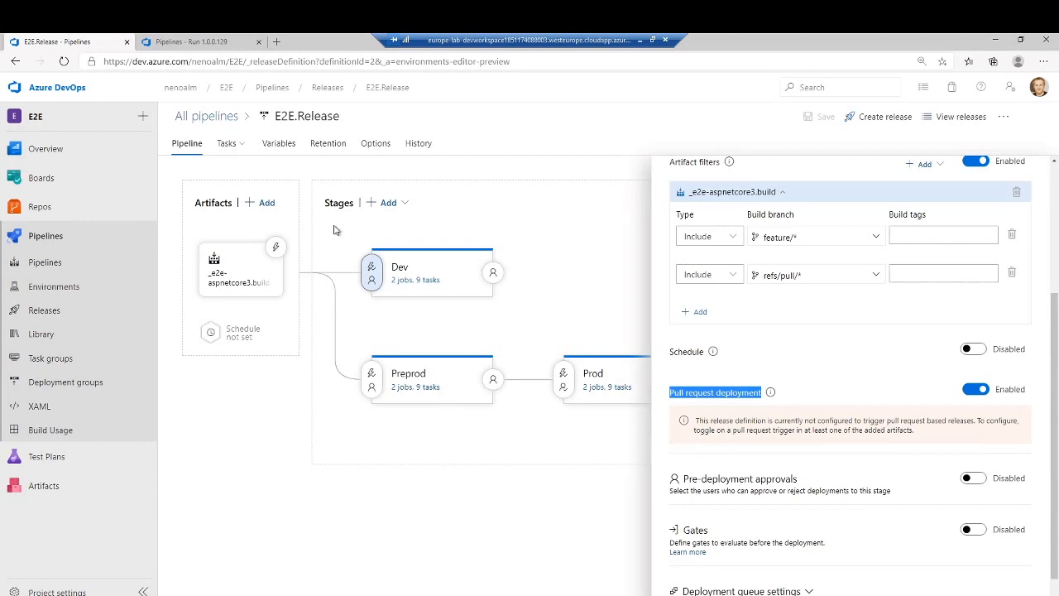
key(Print)
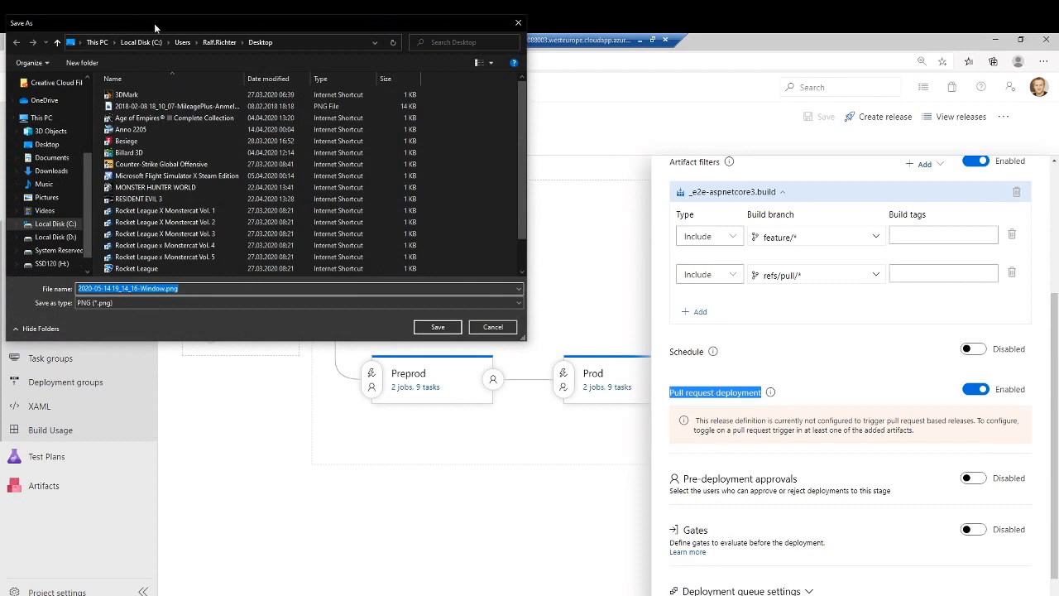
key(Escape)
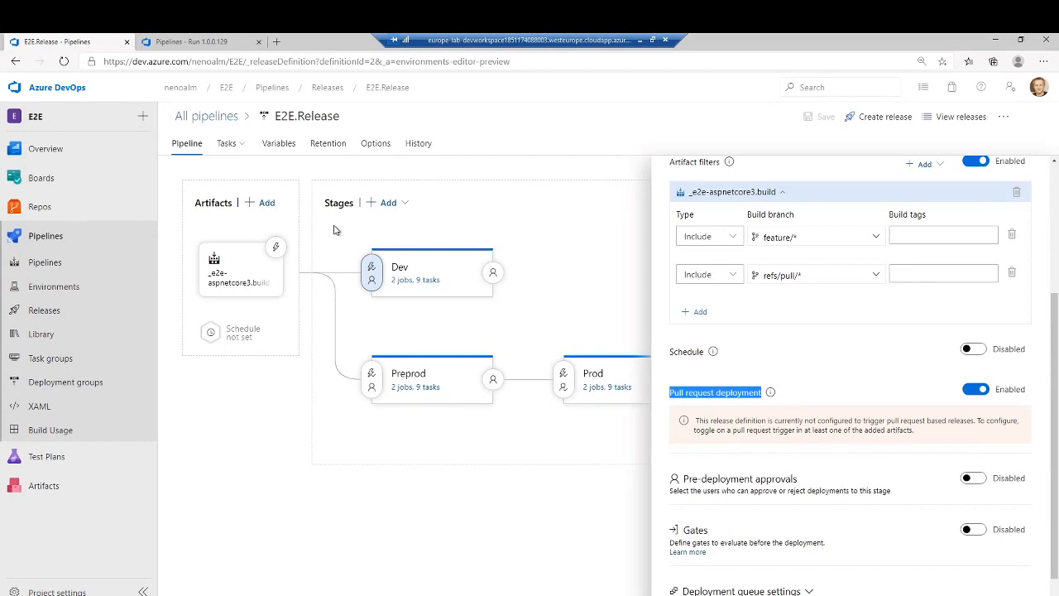
- Enable the build artifact's pull request and continuous deployment triggers, filtering continuous deployment to the build pipeline's default branch
click(274, 249)
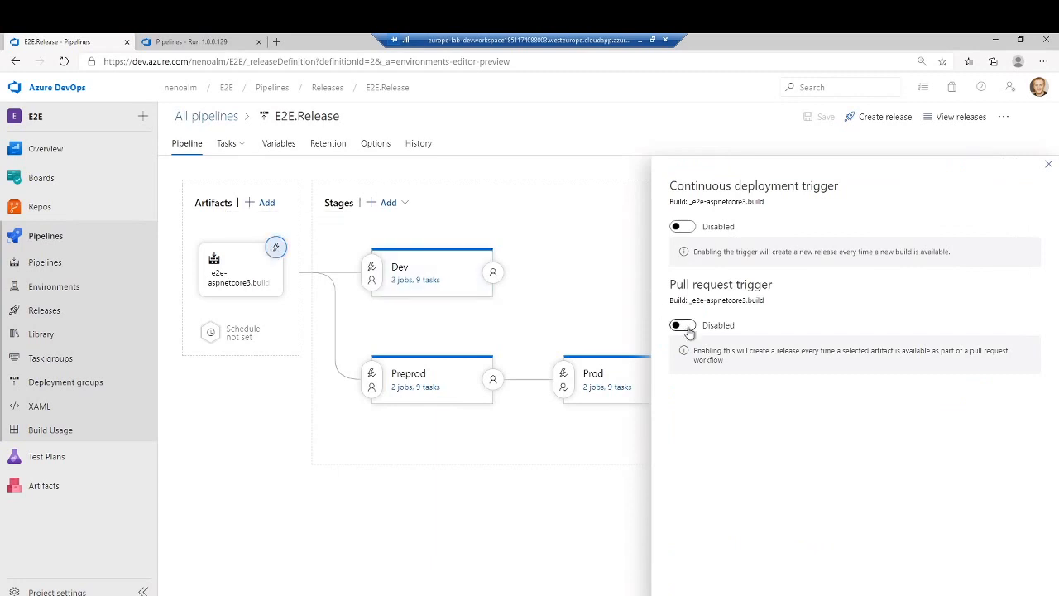
click(683, 325)
click(682, 226)
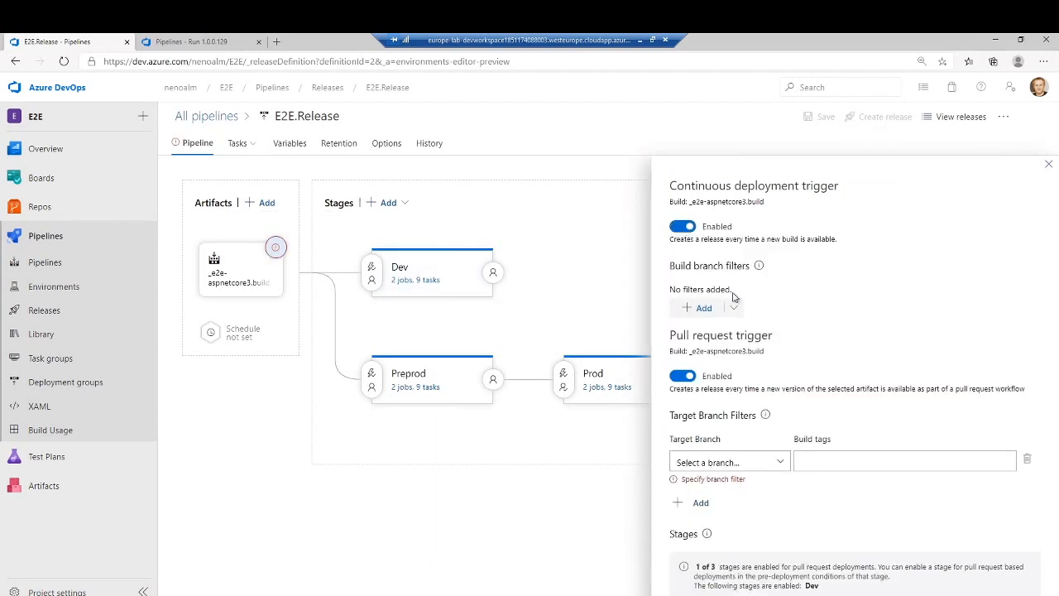
click(733, 309)
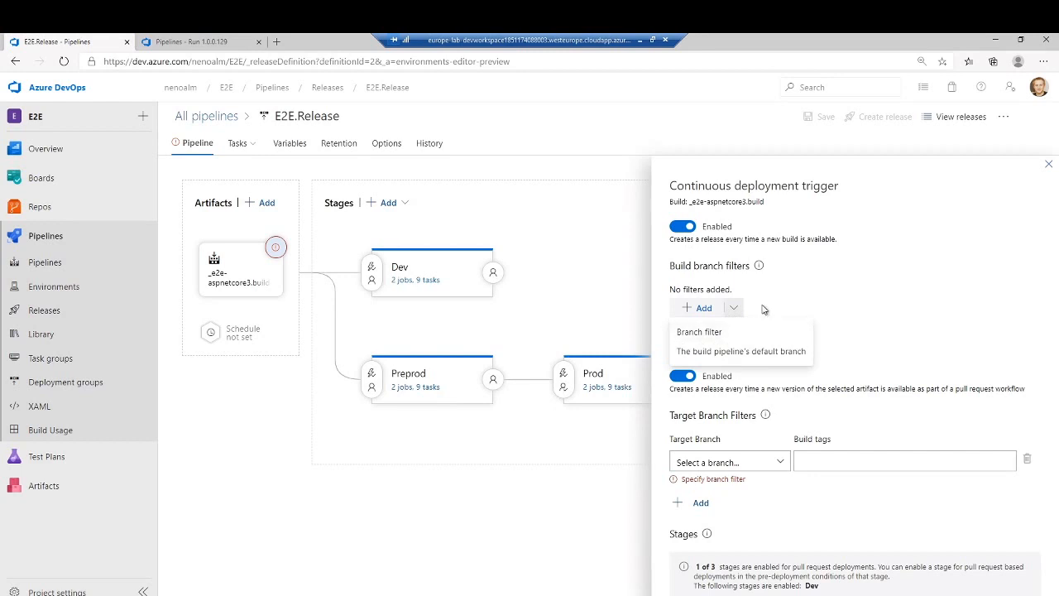
click(745, 350)
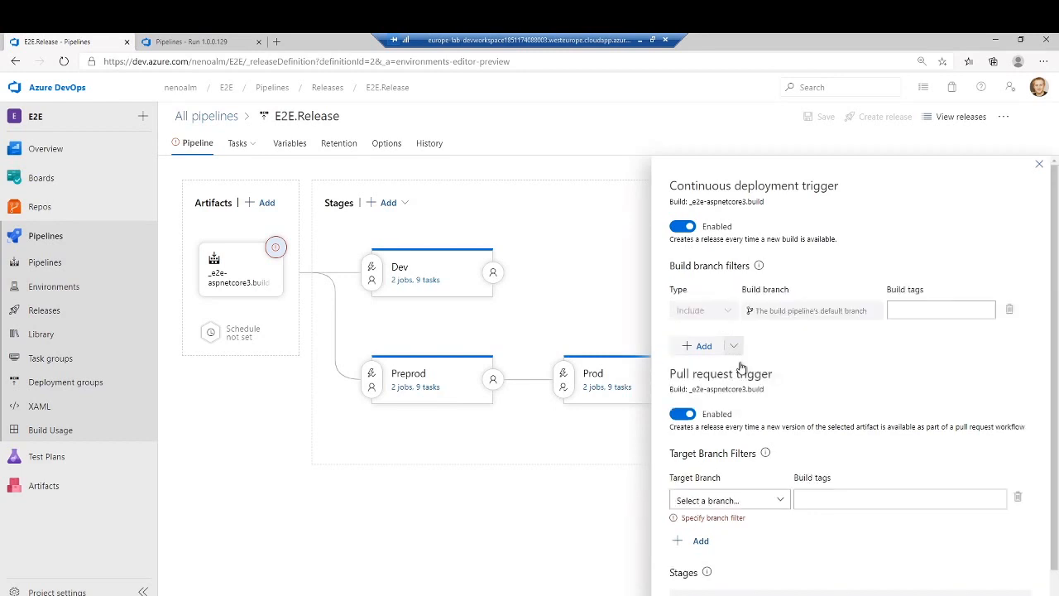
- Set the pull request trigger's target branch to master, save the release pipeline without a comment, and close the trigger settings
click(760, 500)
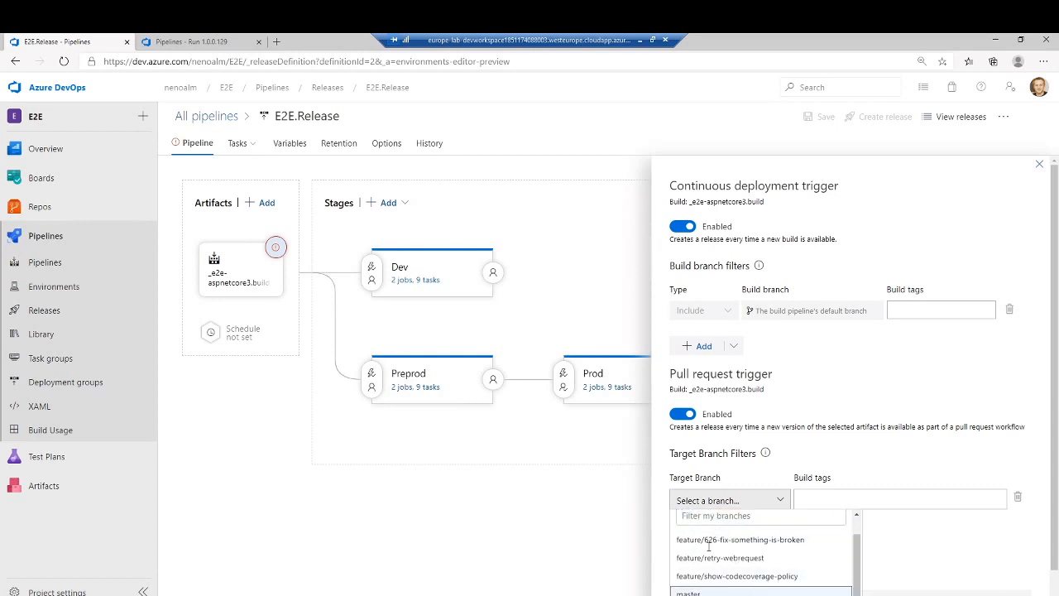
click(711, 593)
click(819, 116)
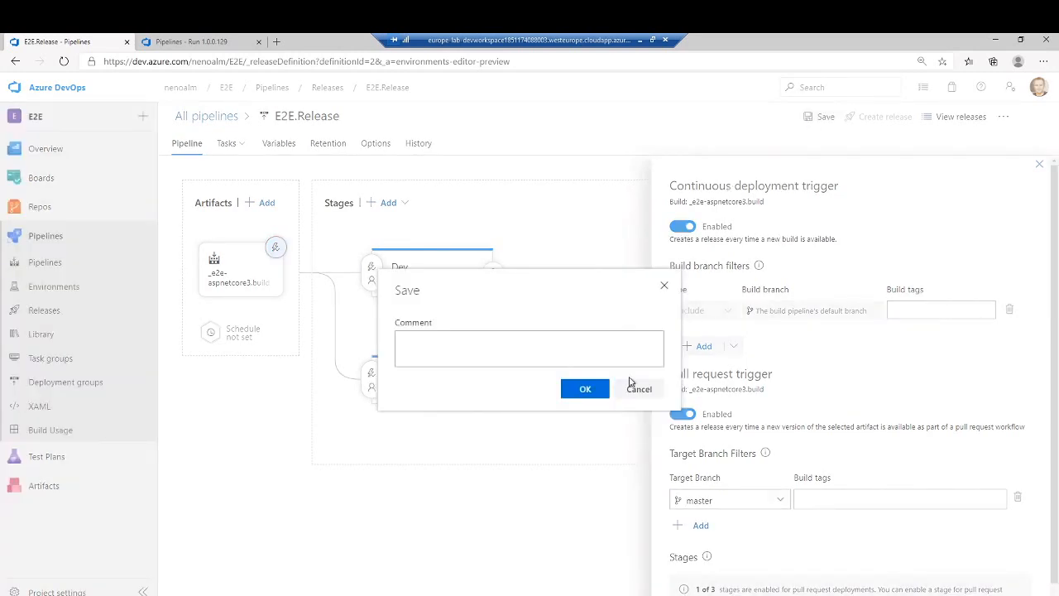
click(586, 389)
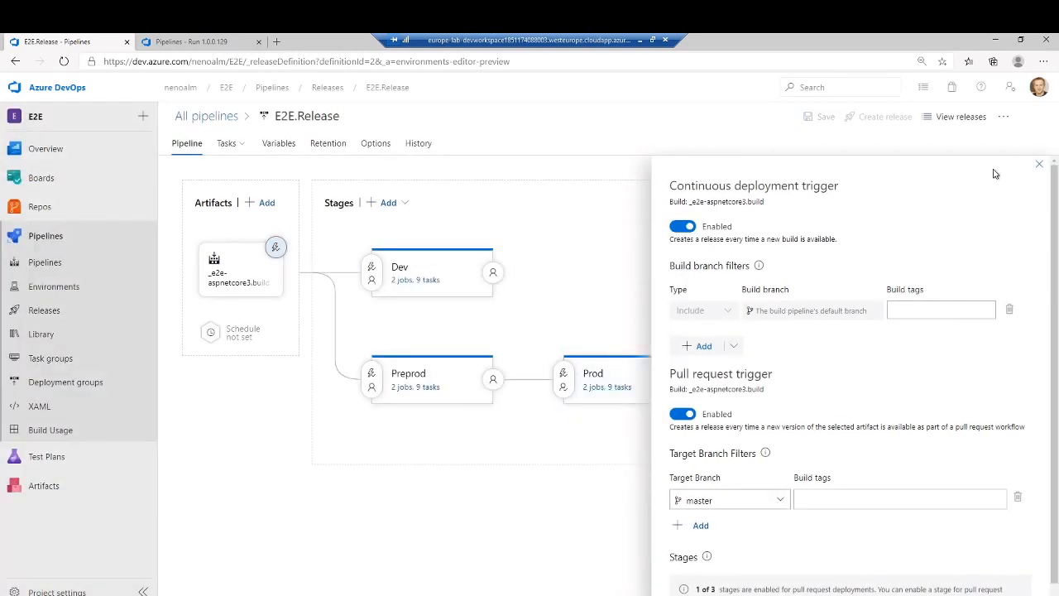
click(1040, 168)
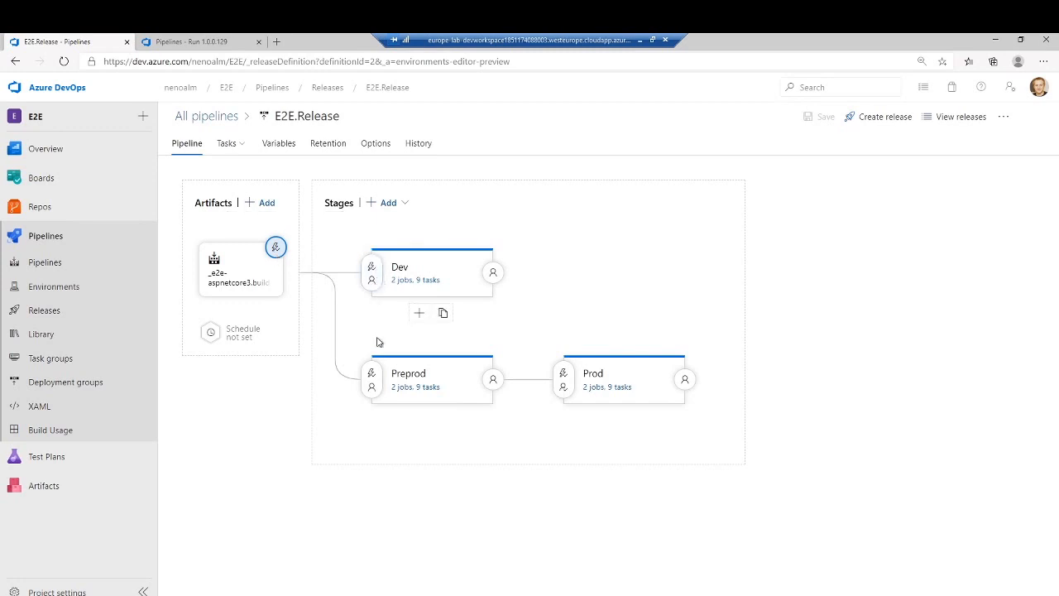
- Recheck the Dev stage's pre-deployment conditions, review the Preprod stage's deployment and UI test tasks, and return to the pipeline overview
click(373, 266)
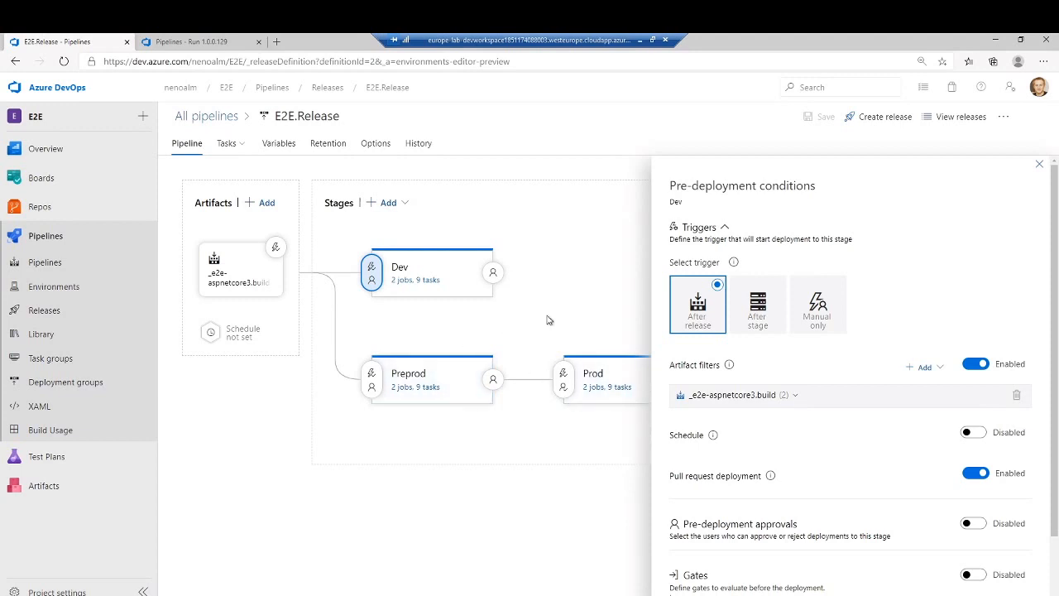
click(1040, 168)
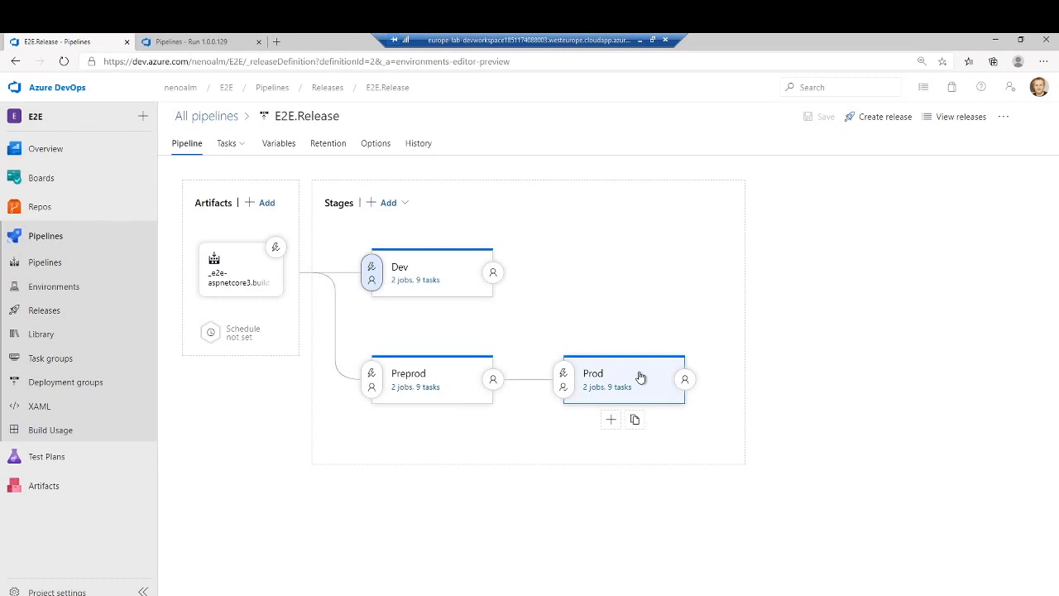
click(419, 388)
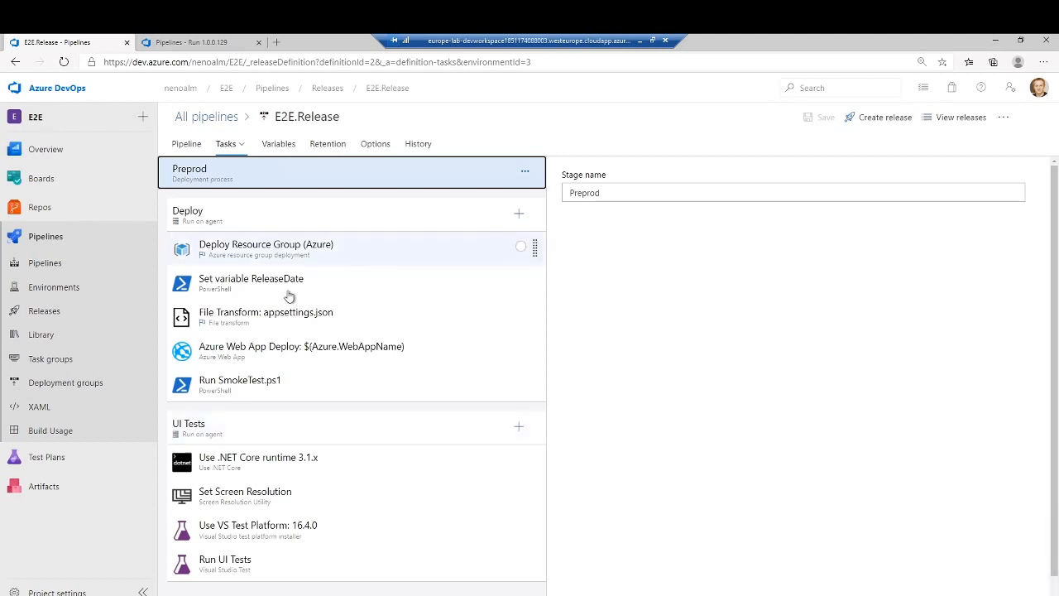
click(189, 143)
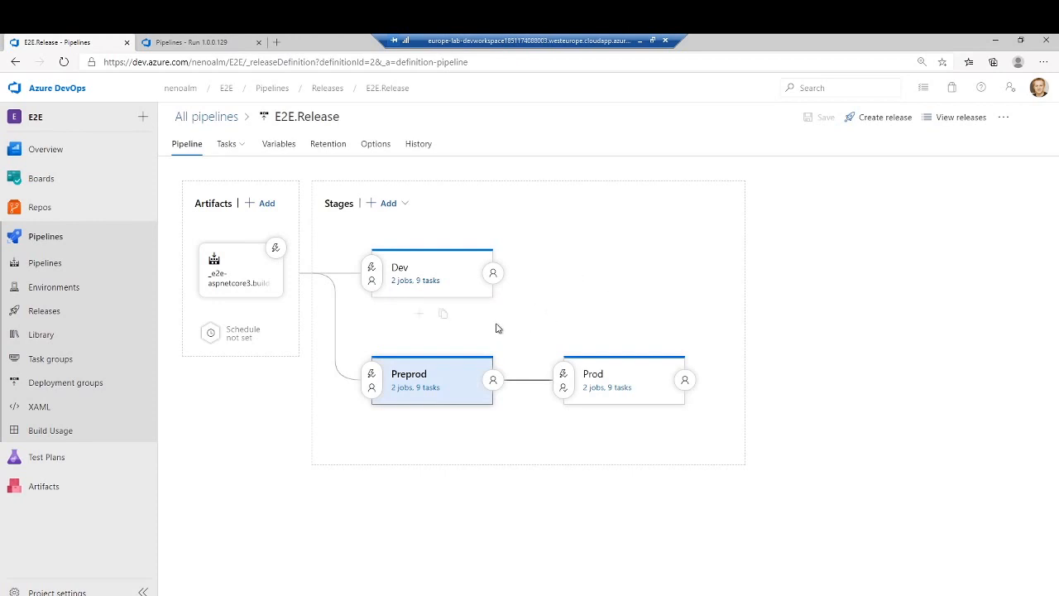
- Review the pre-deployment conditions of Preprod and Prod, including Prod's approvals, and the post-deployment conditions of Preprod
click(371, 382)
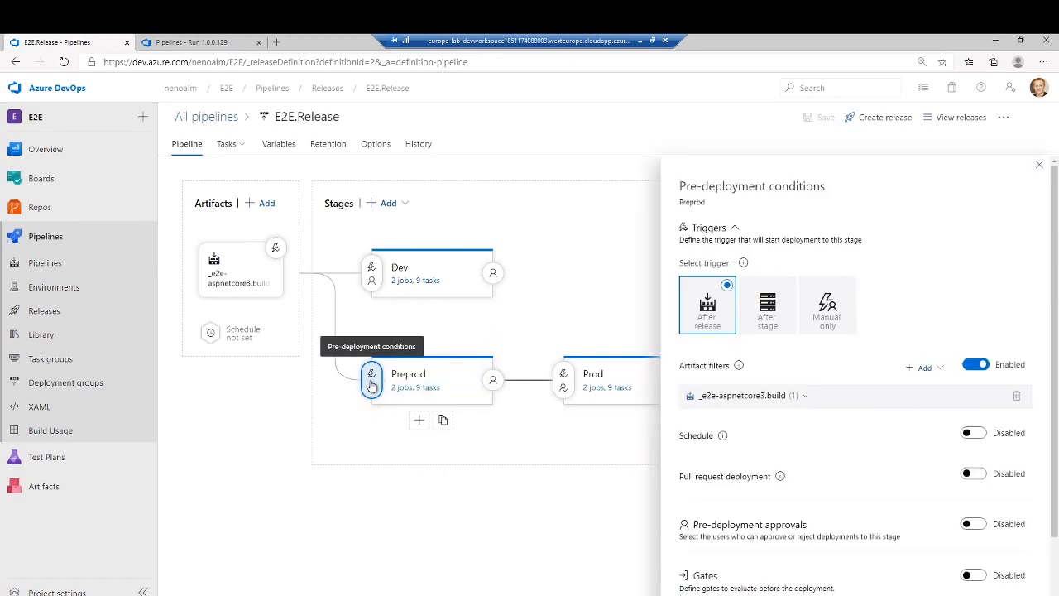
click(562, 379)
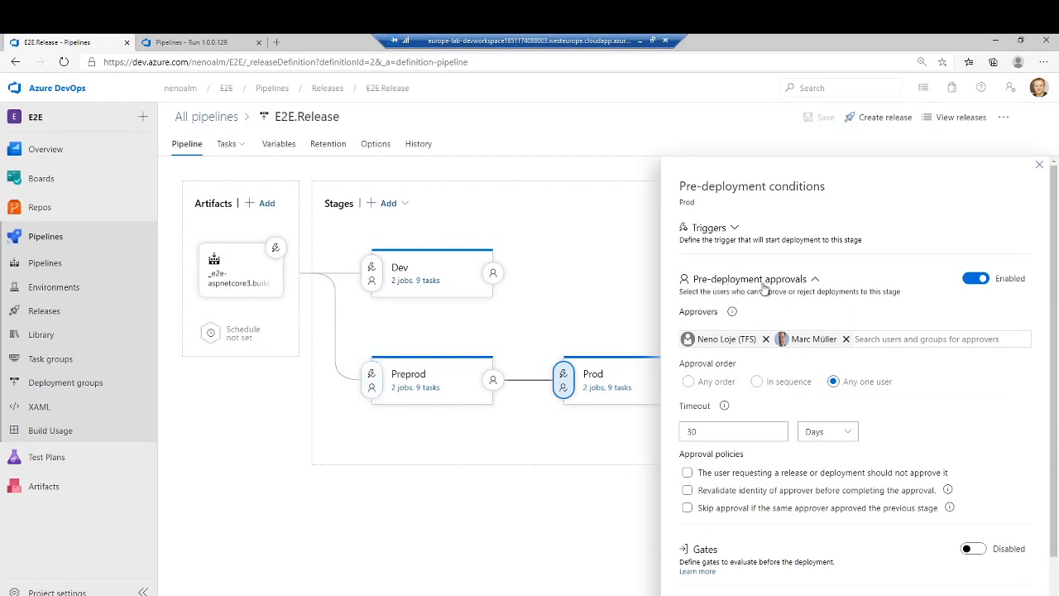
click(493, 380)
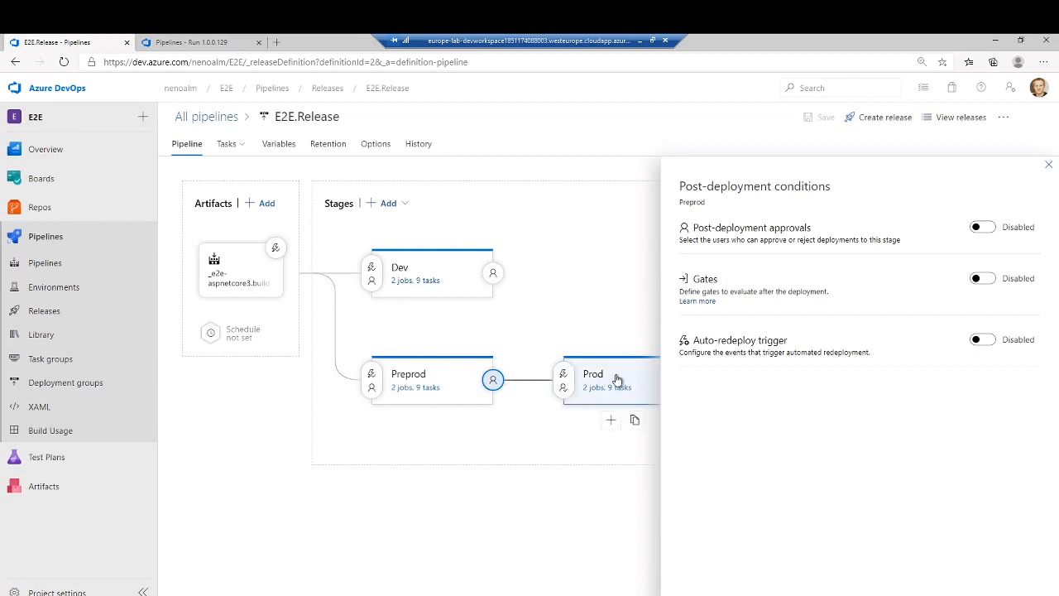
- Review the Prod stage's pre-deployment approvals and return to the overview of all releases with the navigation collapsed
click(566, 380)
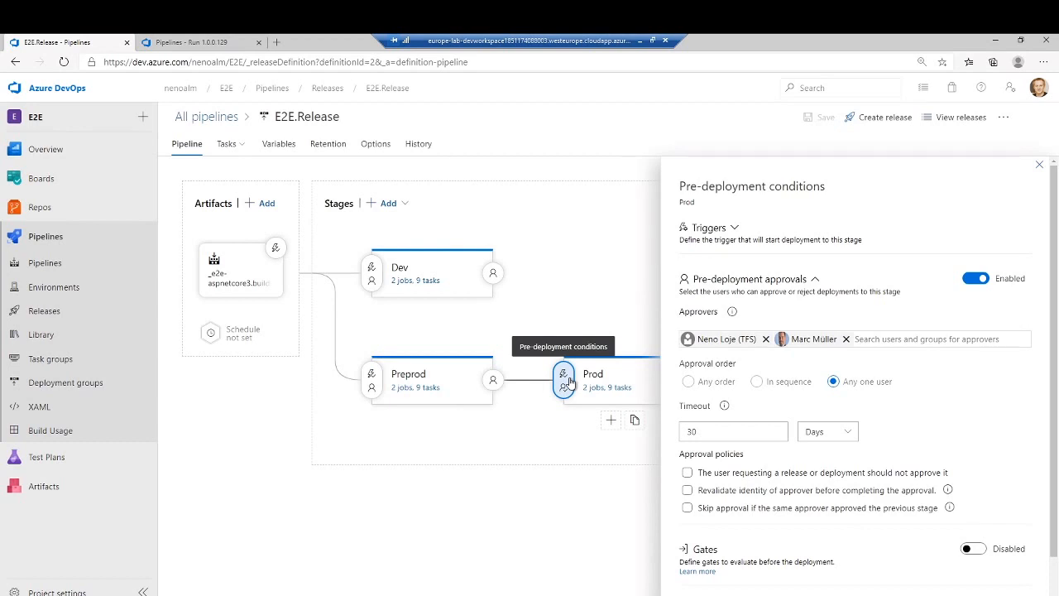
click(220, 123)
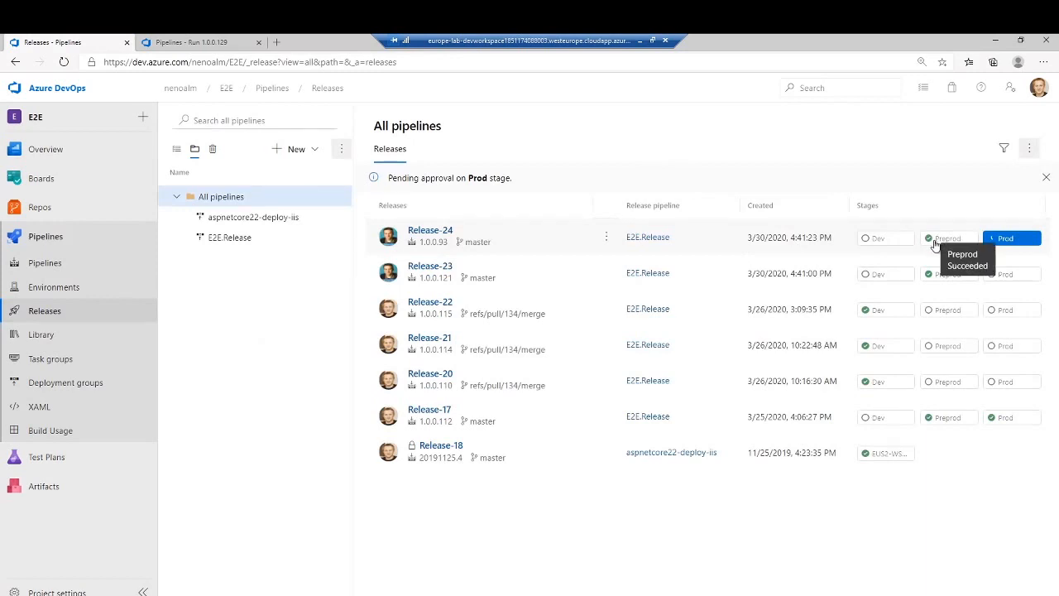
click(142, 590)
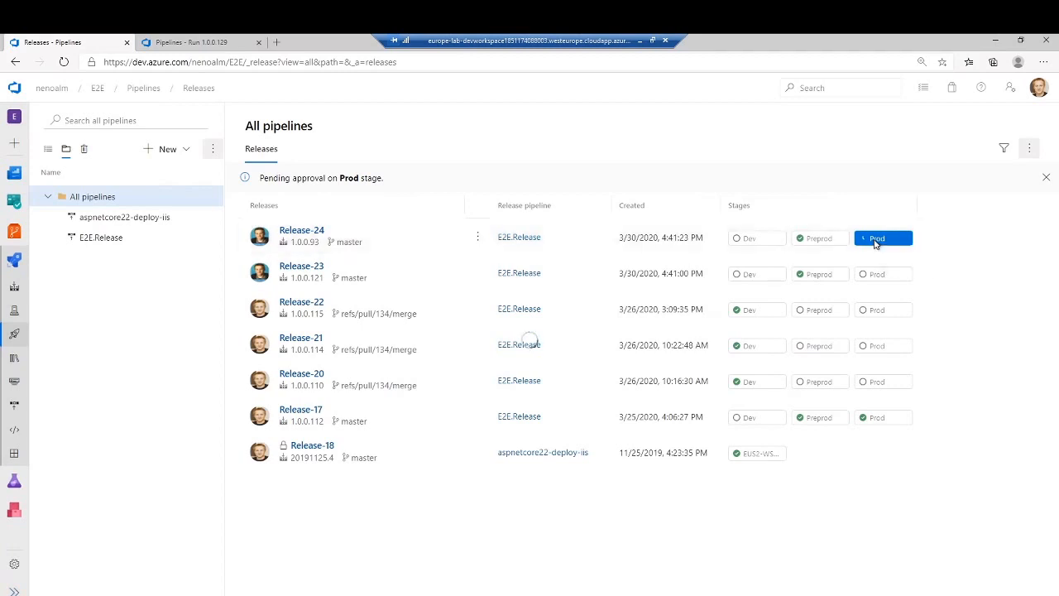
- Inspect Release-24's pending Prod approval and its option to defer deployment, closing it without approving or rejecting
click(875, 241)
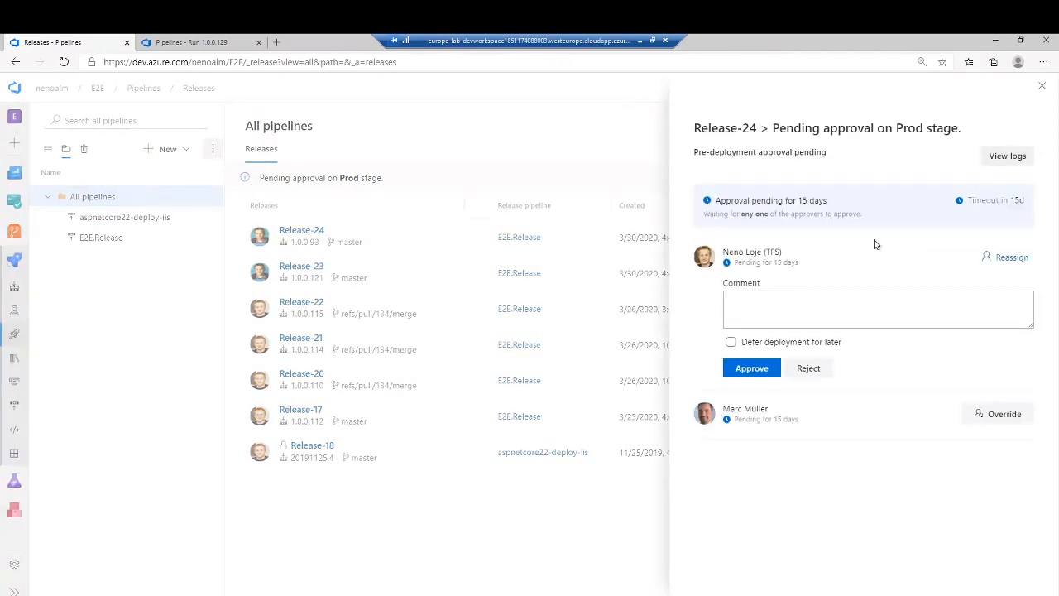
click(748, 344)
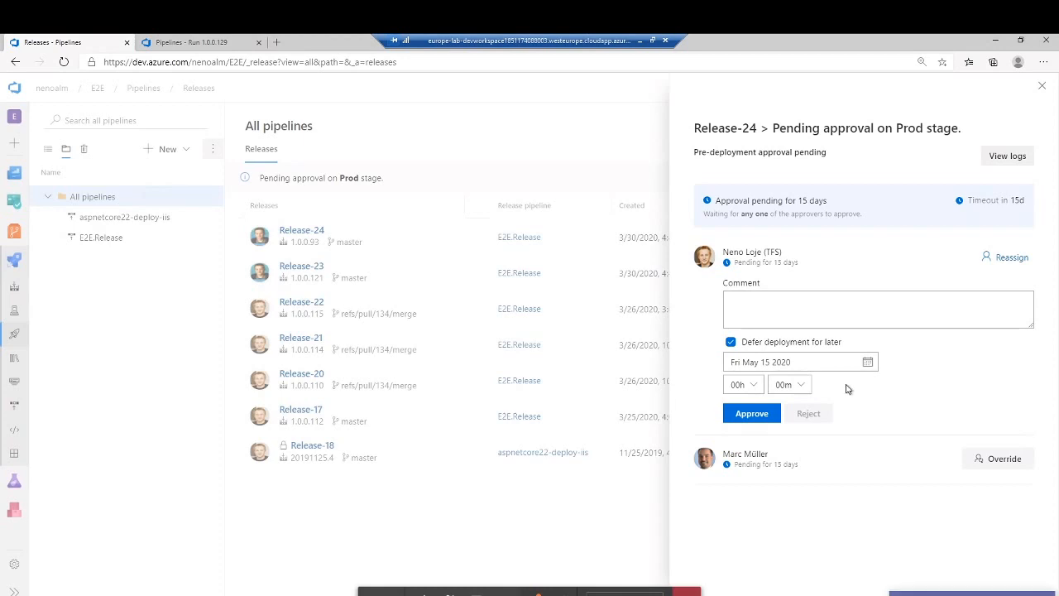
click(1042, 86)
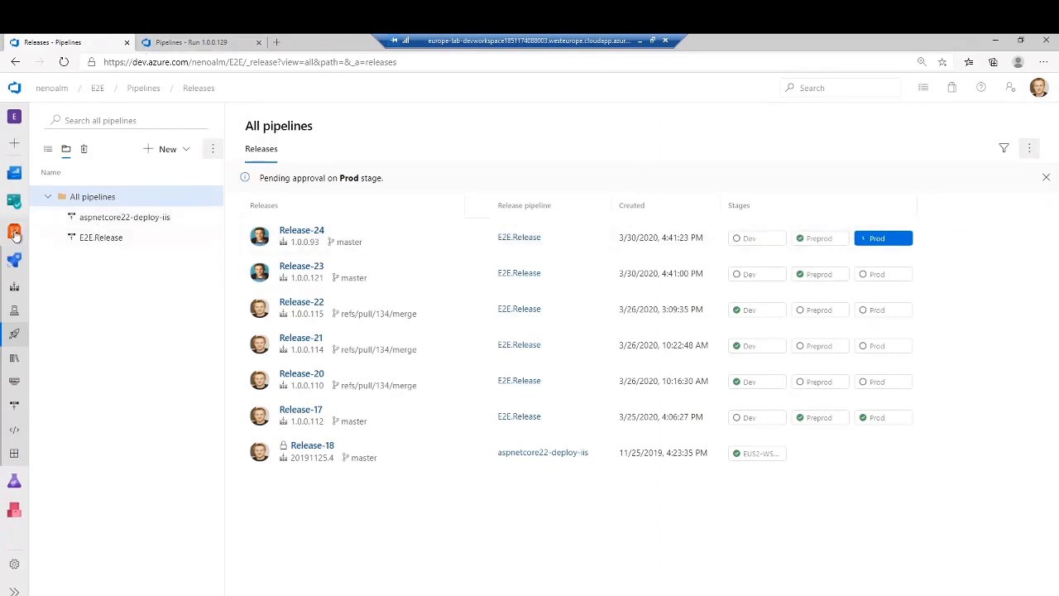
- Open the pull request "Fix the bug 626 - something is broken" and view its build run 1.0.0.129 in a separate tab
mouse_move(14, 231)
click(77, 351)
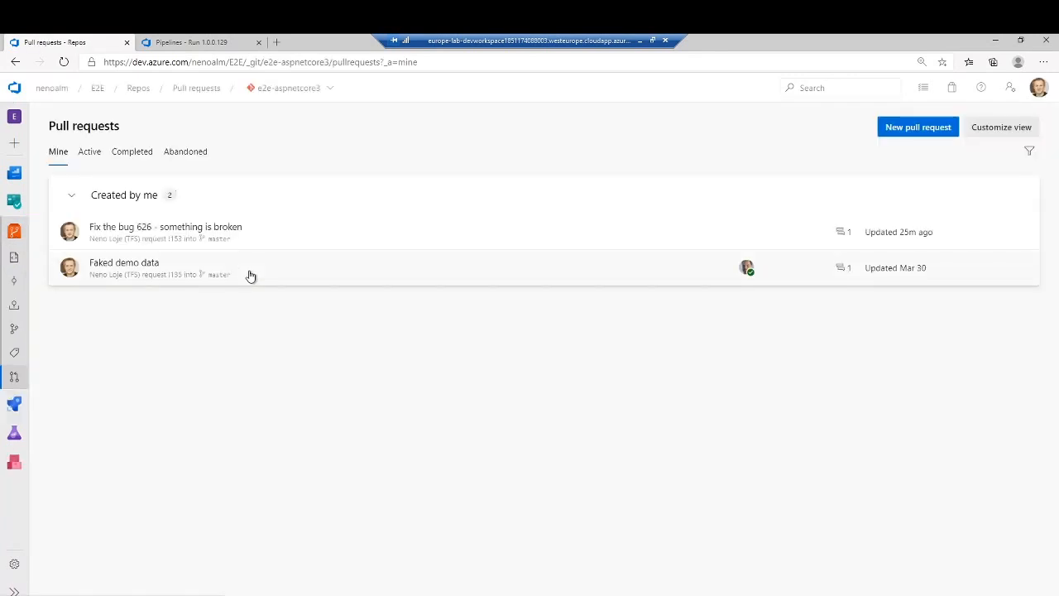
click(253, 242)
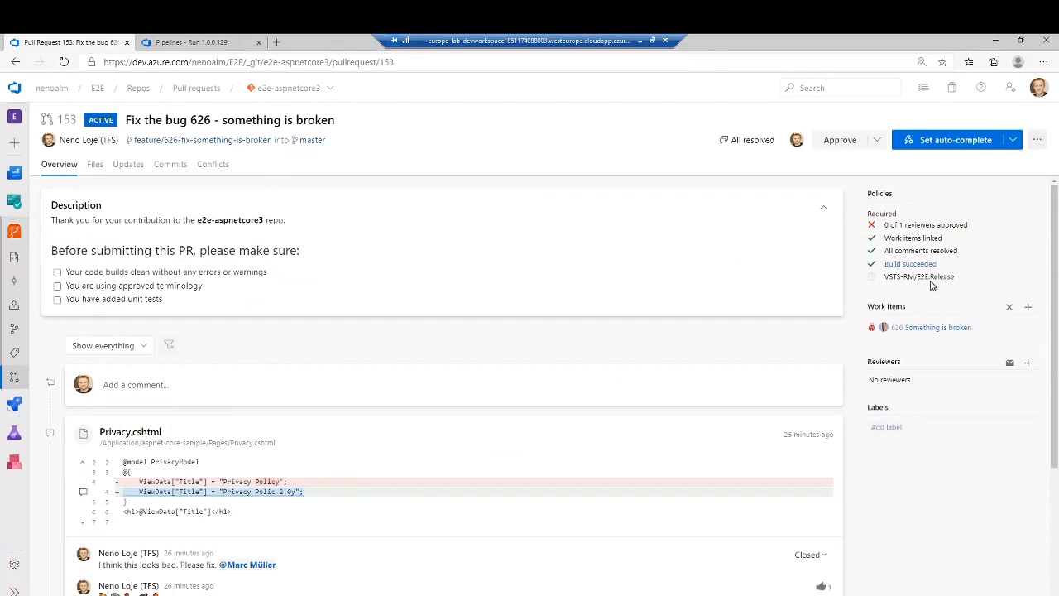
right_click(913, 272)
click(922, 277)
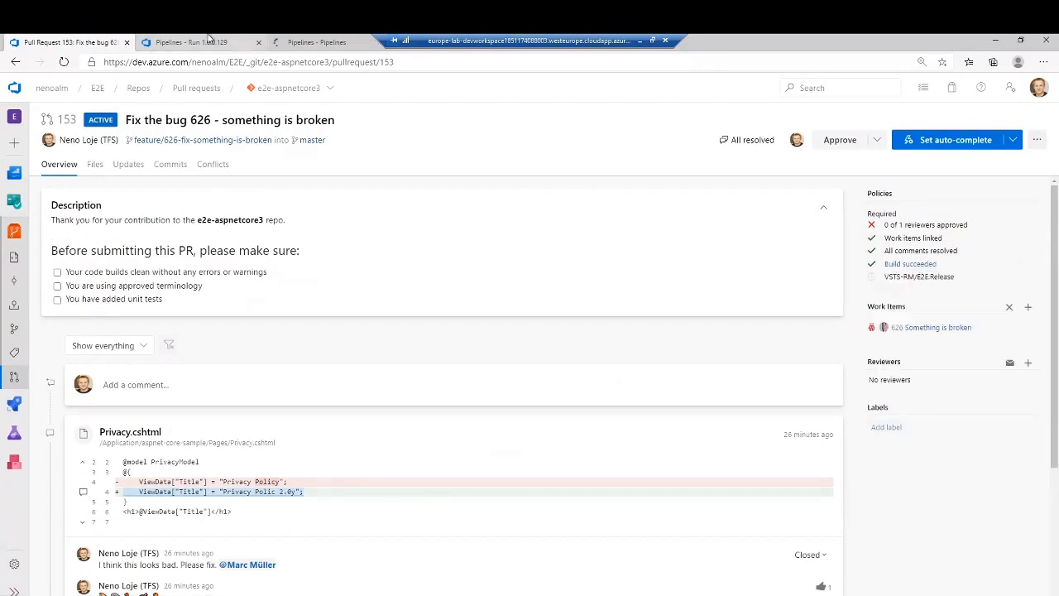
drag(282, 43, 166, 41)
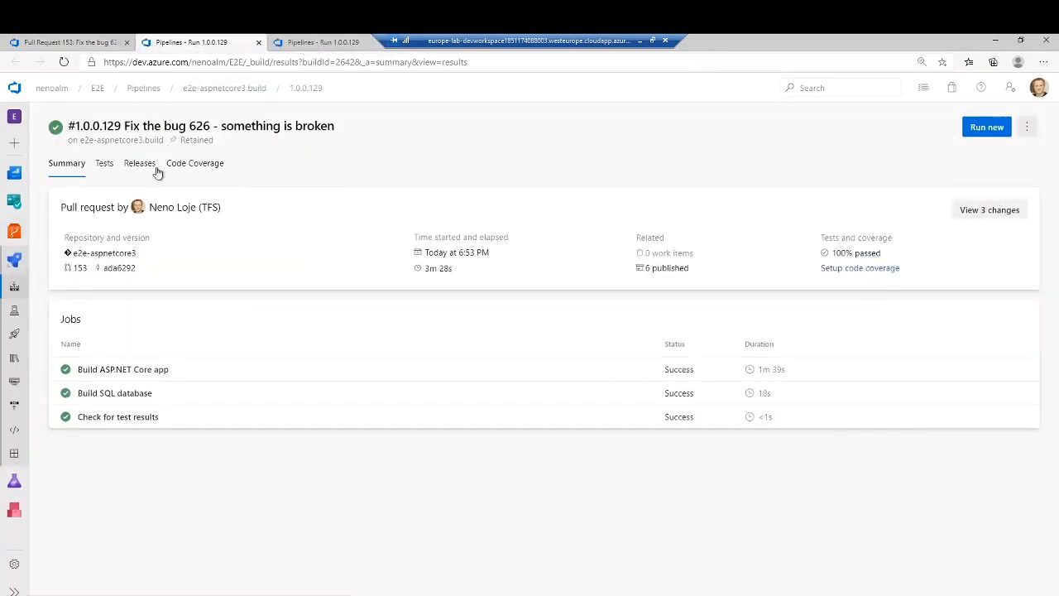
- Check the releases of build run 1.0.0.129 and create an E2E.Release release from it without a description
click(154, 169)
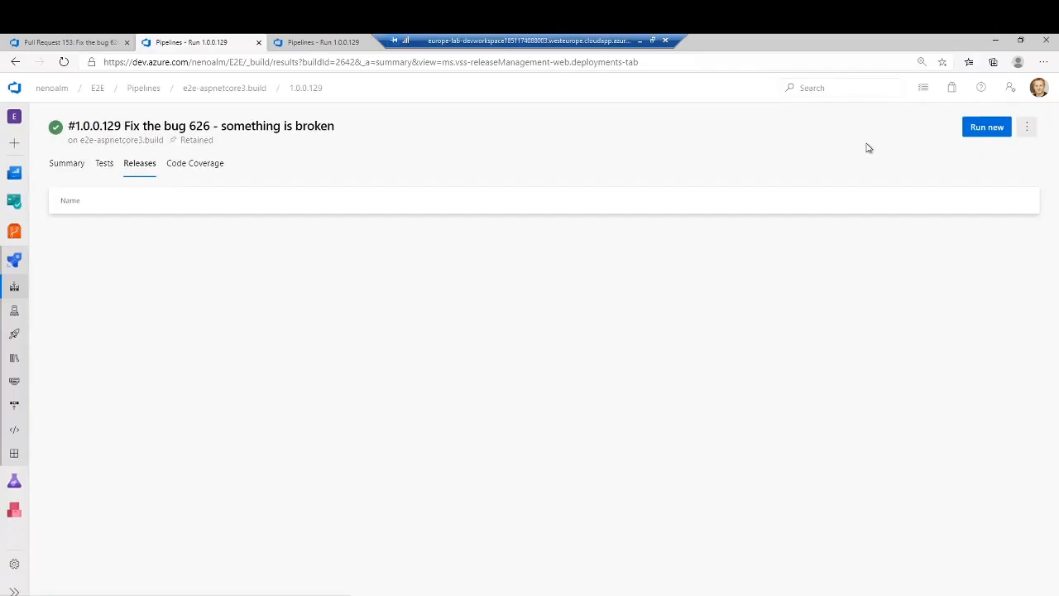
click(1028, 129)
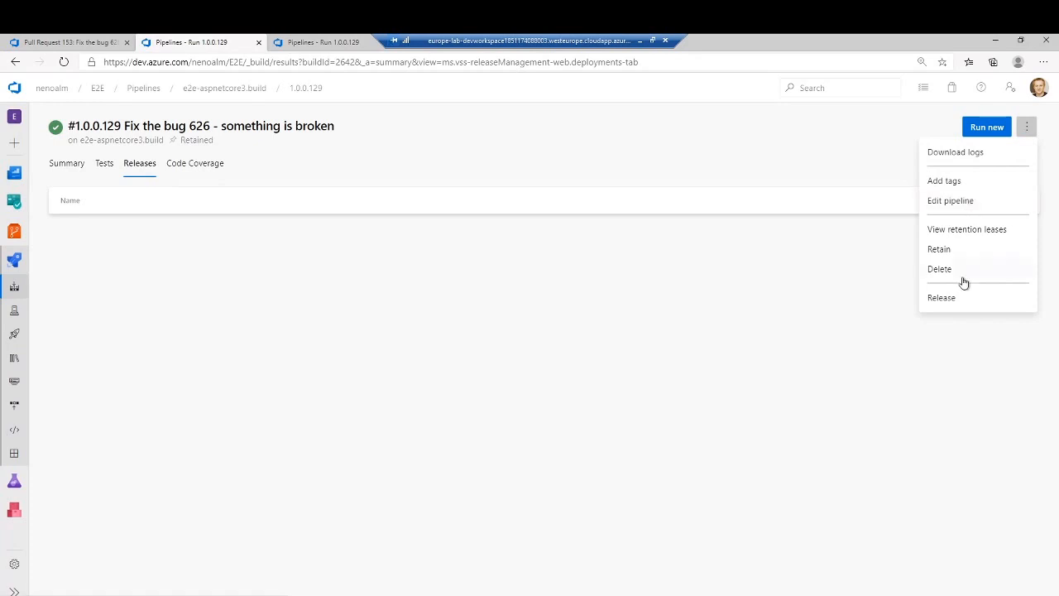
click(943, 299)
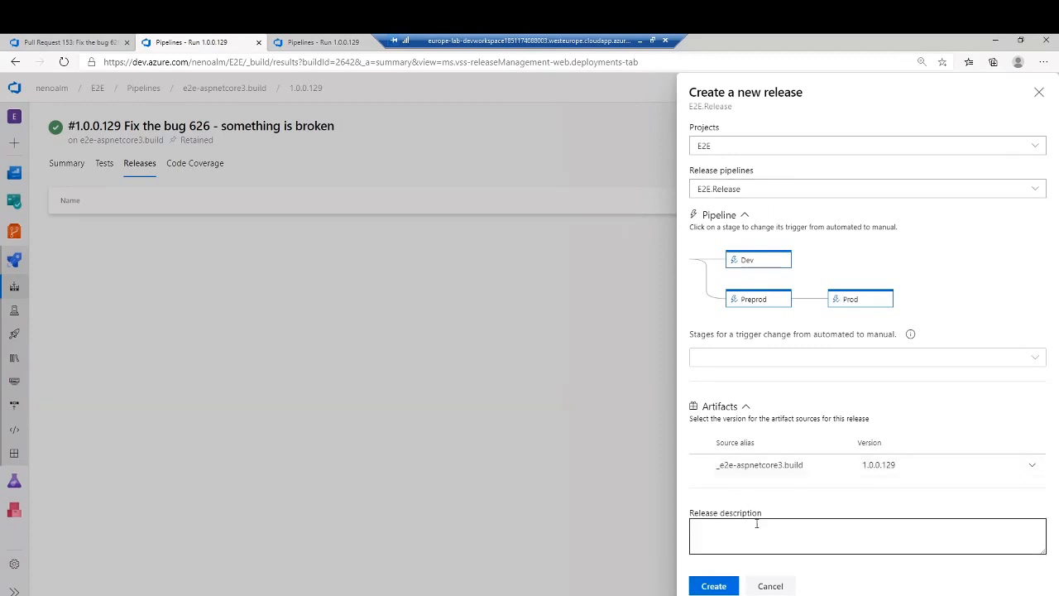
click(728, 589)
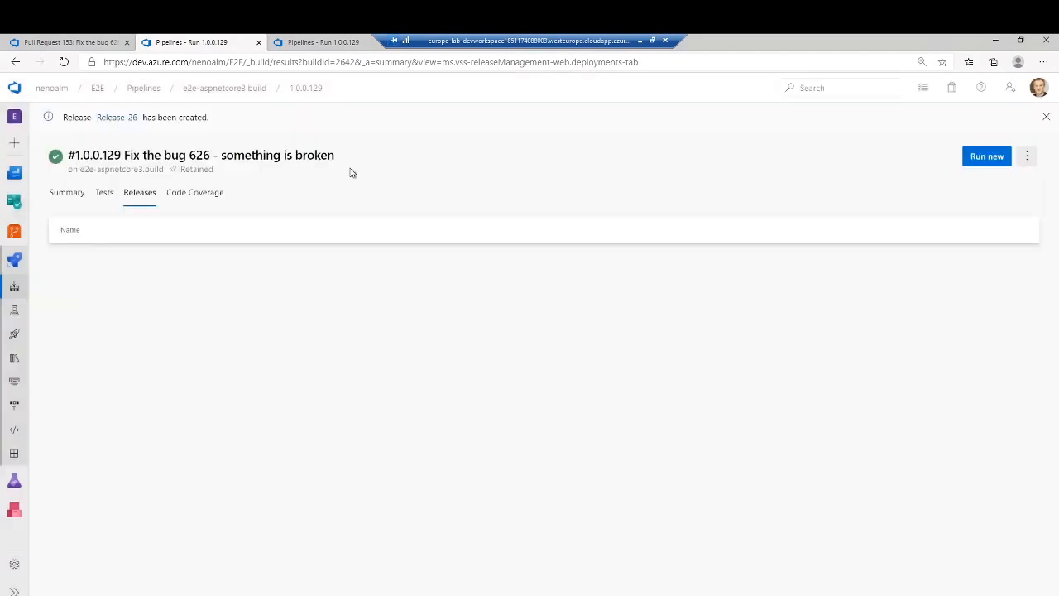
- Open the newly created release in a separate tab and examine its Dev, Preprod and Prod stages and the Dev deployment logs
right_click(129, 119)
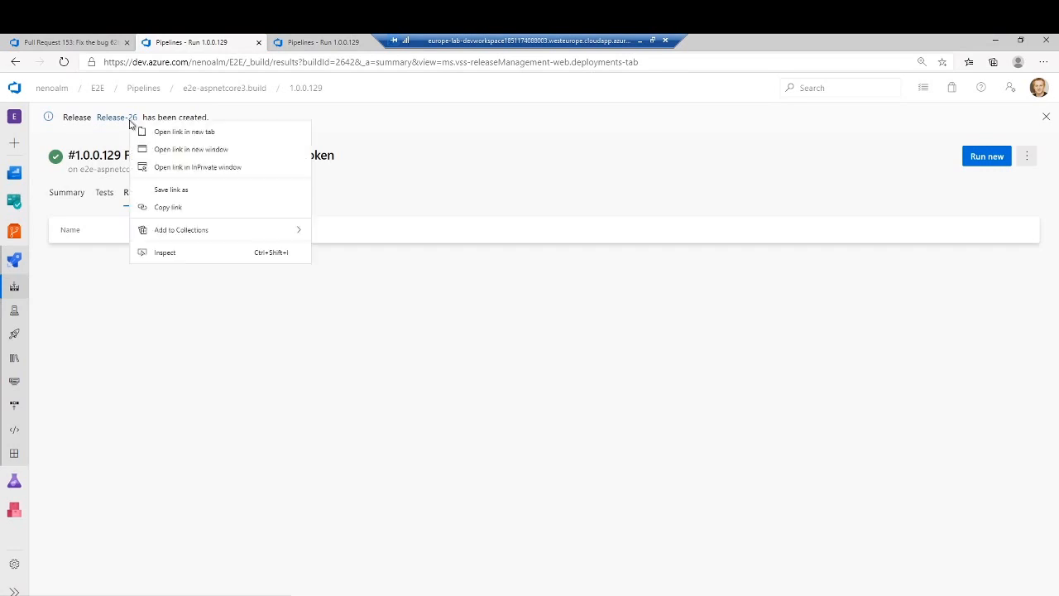
click(165, 129)
click(298, 40)
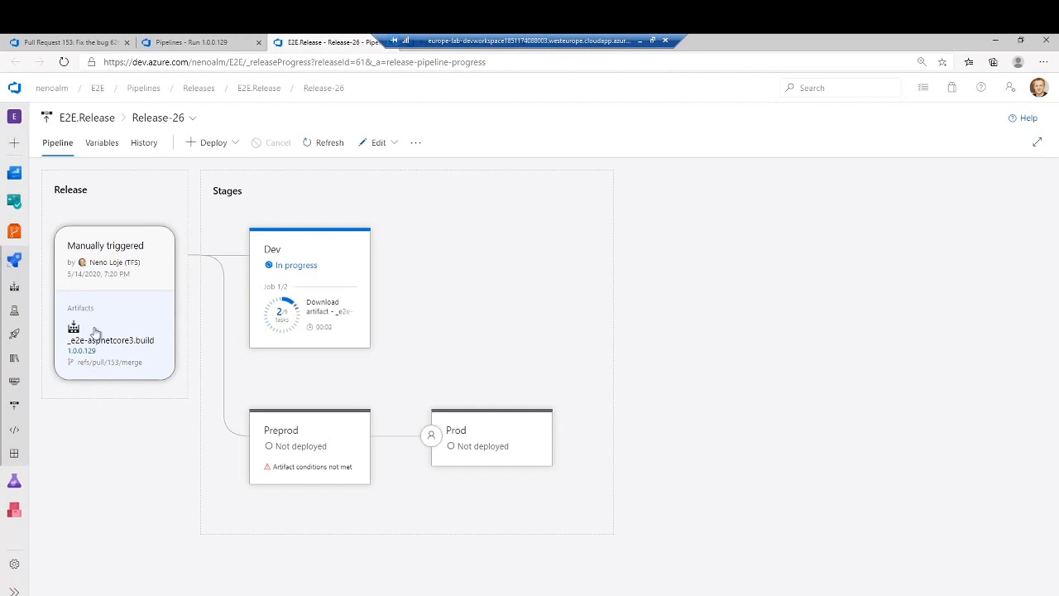
mouse_move(302, 267)
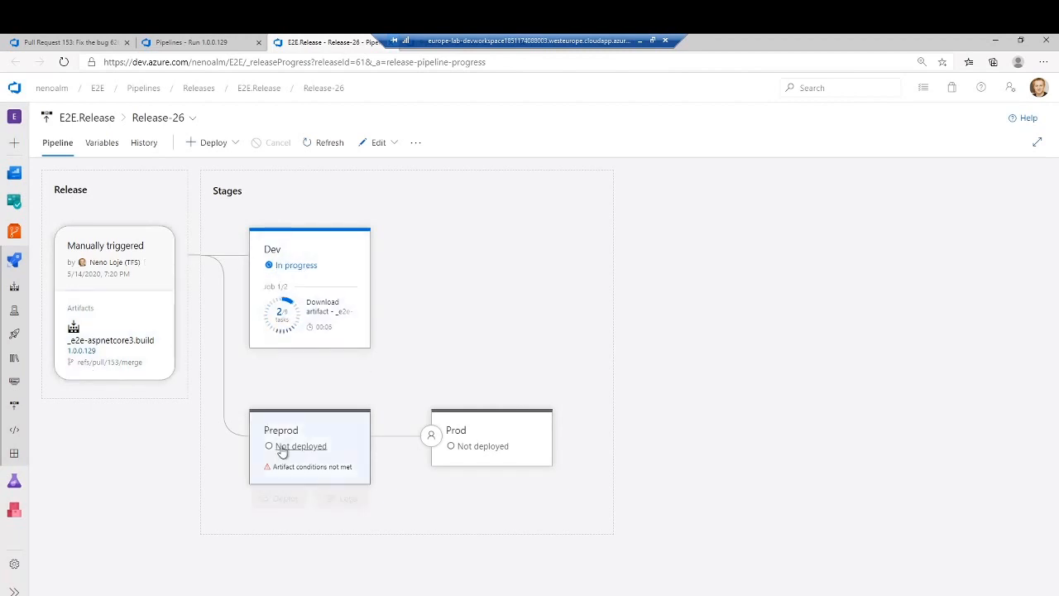
mouse_move(279, 461)
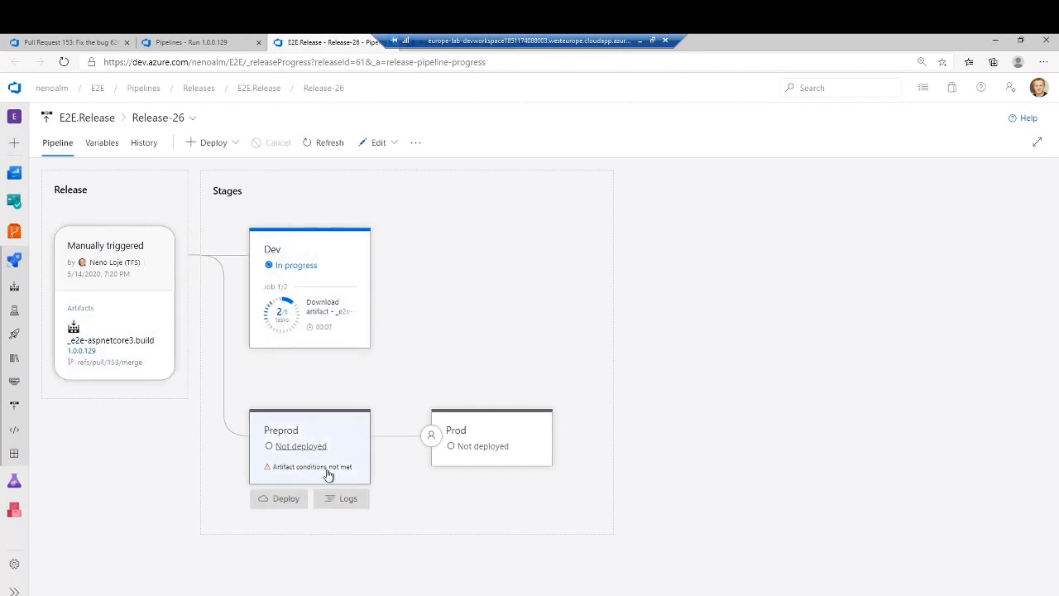
mouse_move(505, 466)
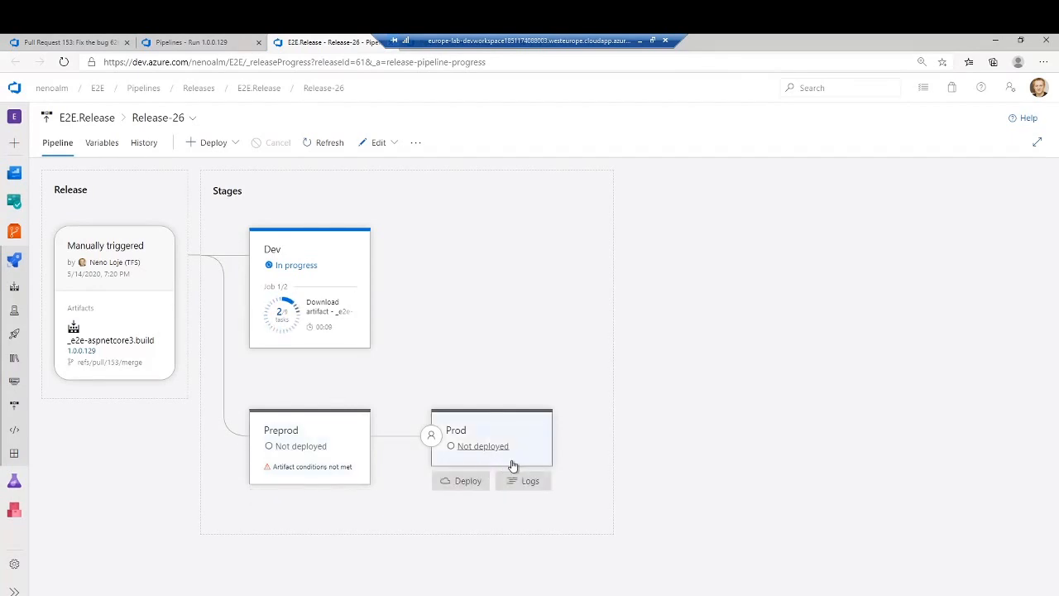
mouse_move(329, 296)
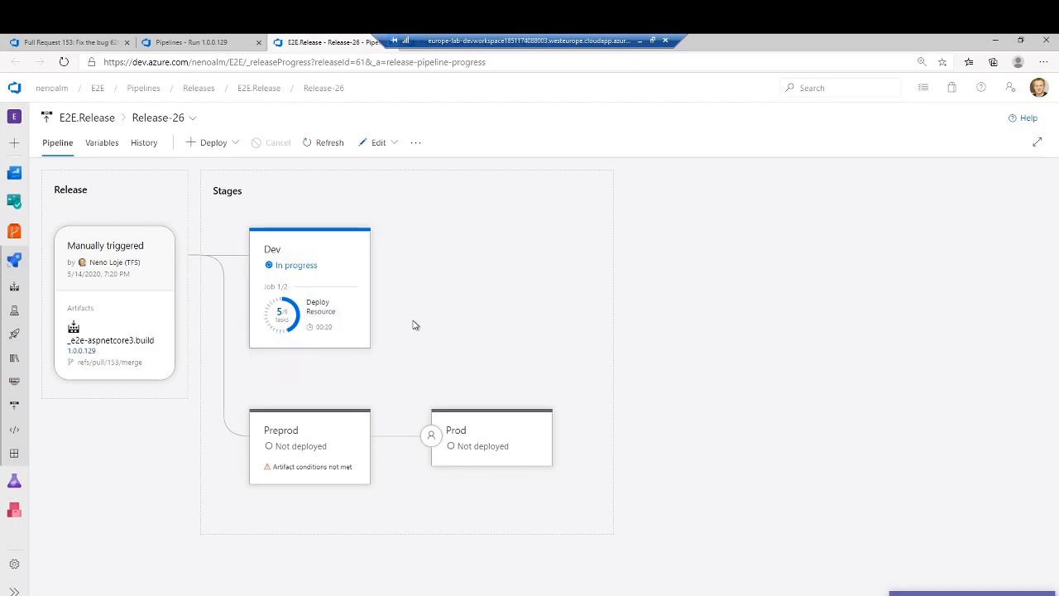
click(345, 367)
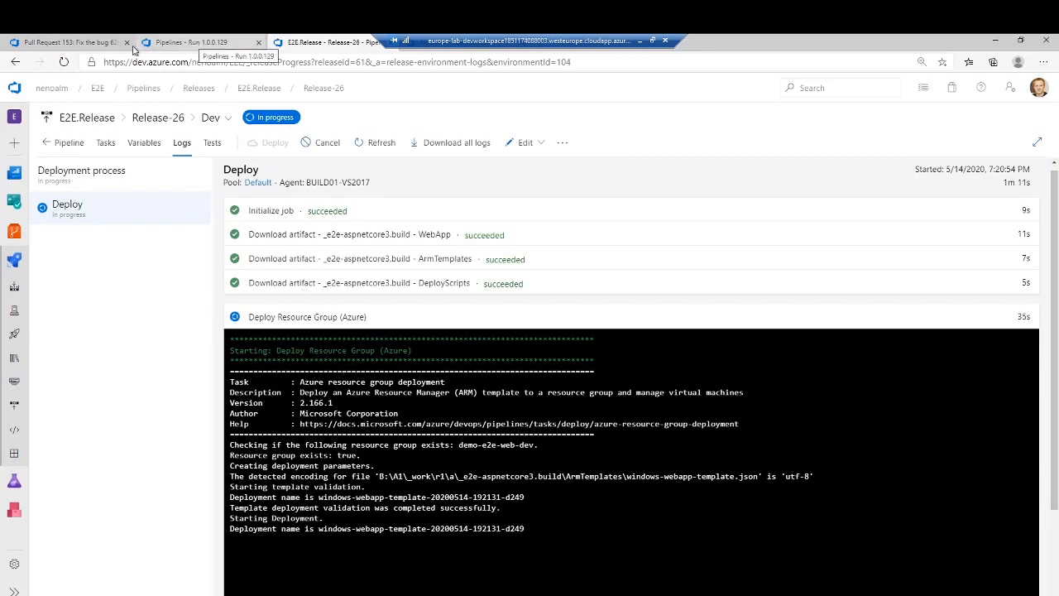
- Approve pull request 153 and set it to auto-complete as a squash commit, completing associated work items and deleting the feature branch
click(87, 47)
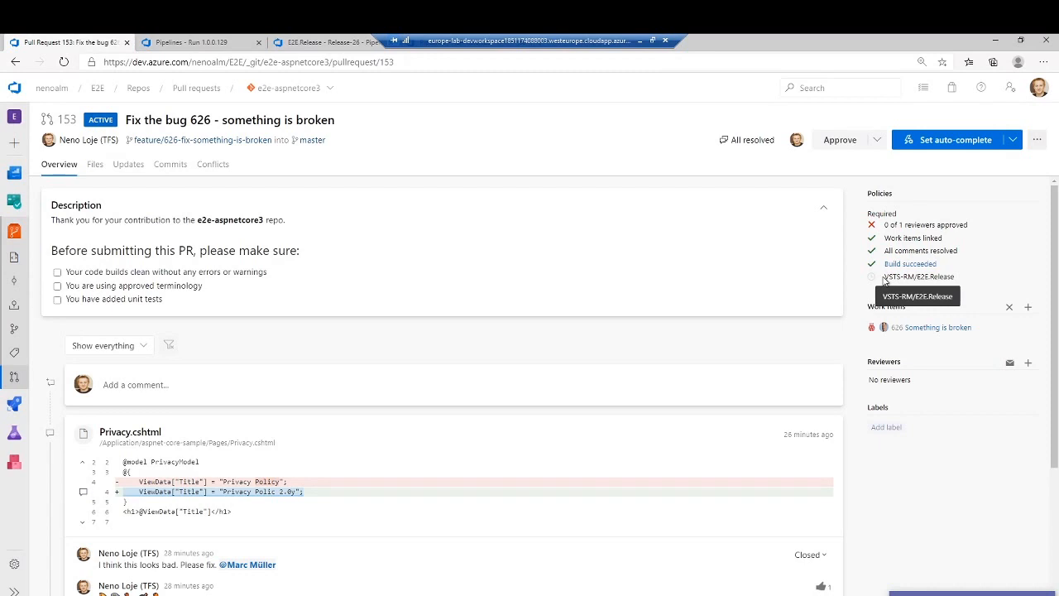
click(836, 145)
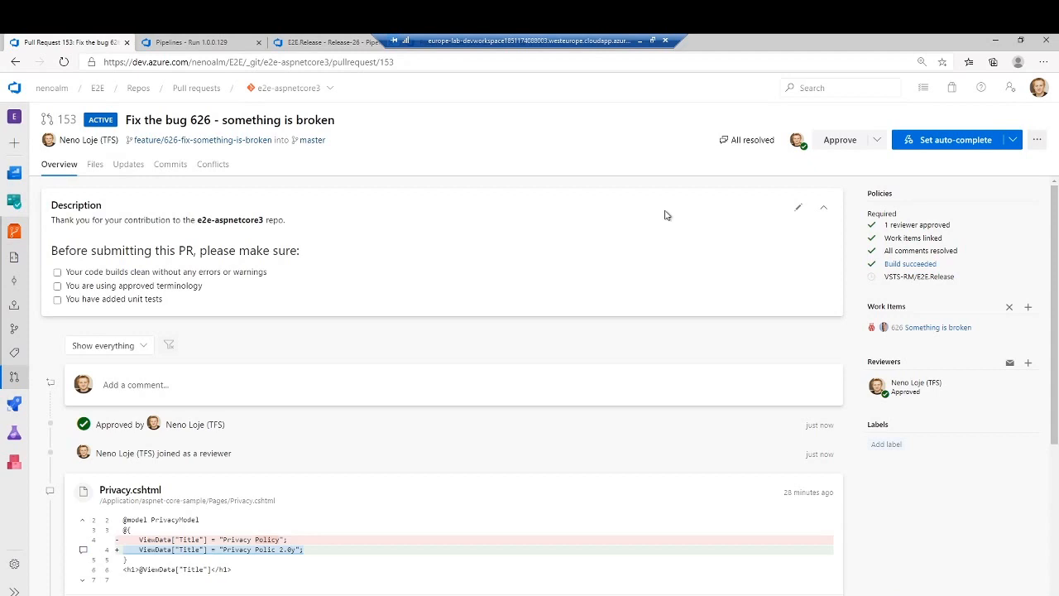
click(964, 142)
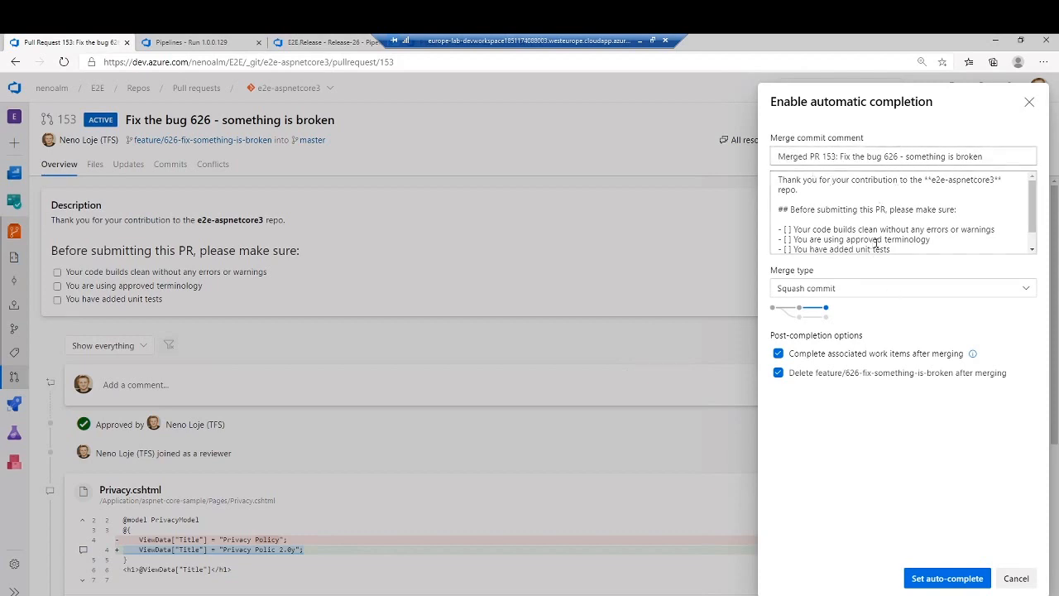
click(853, 297)
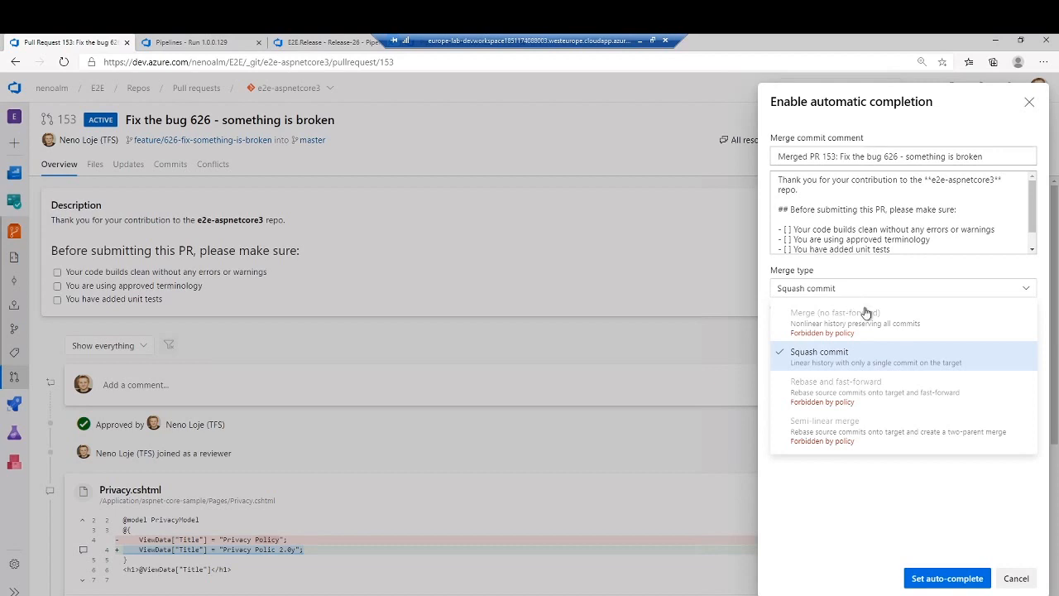
click(820, 364)
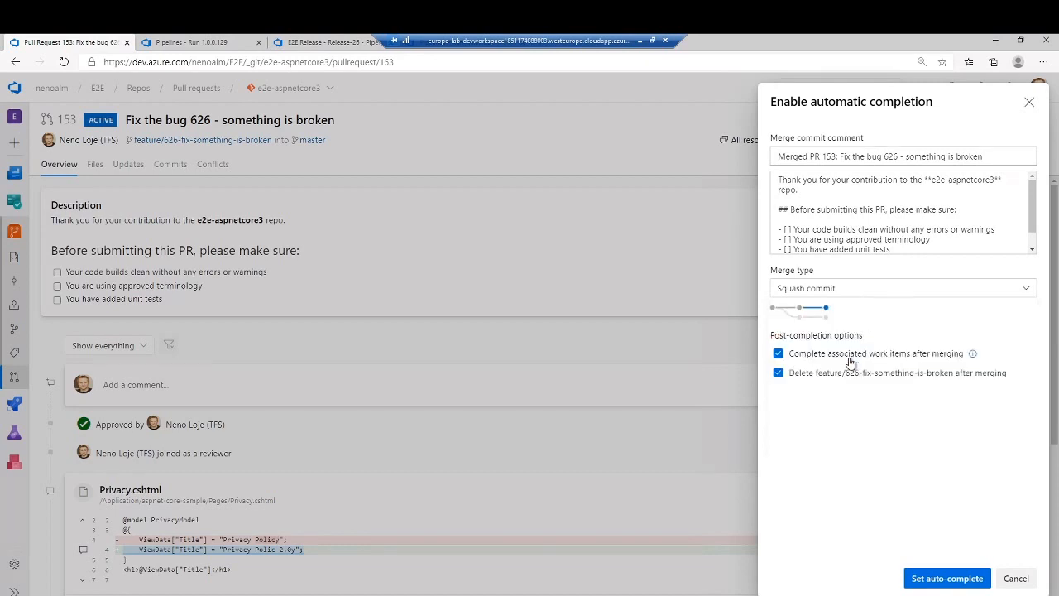
click(941, 578)
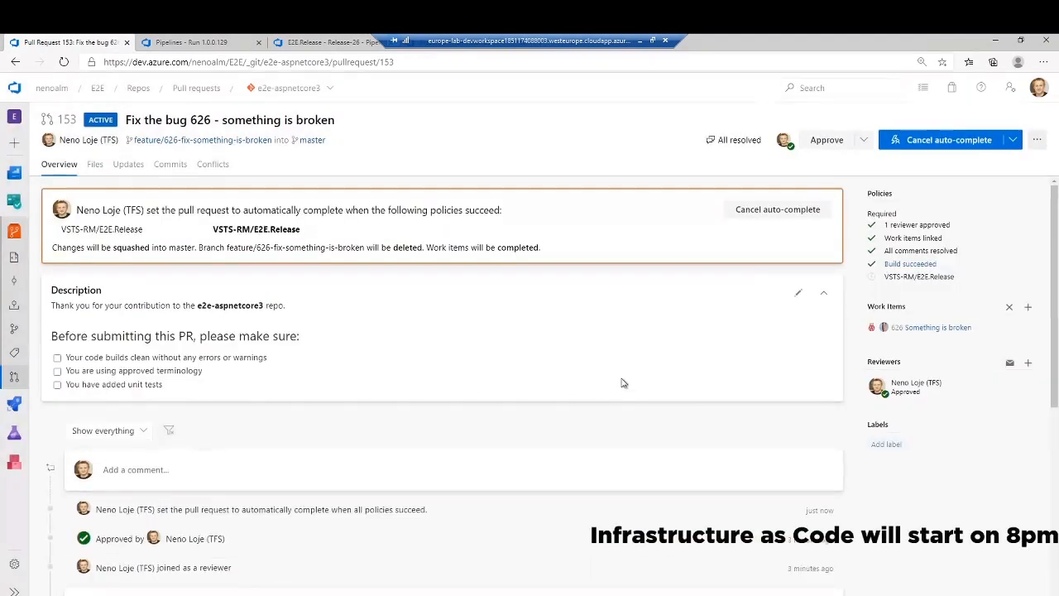
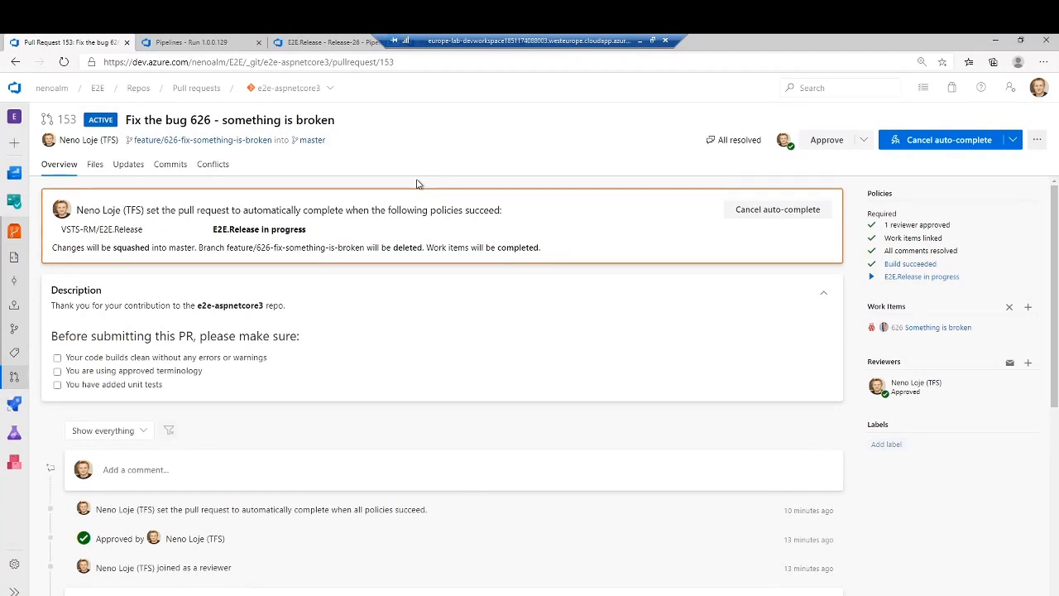
- Open the E2E.Release policy check's release in a separate tab and view the Dev stage's UI test logs
right_click(910, 279)
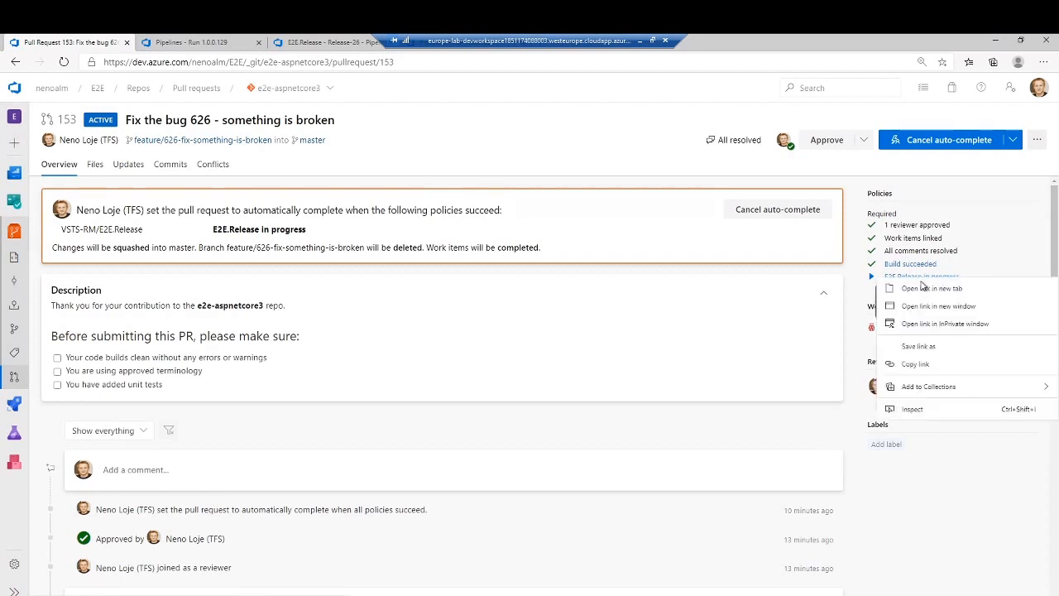
click(922, 289)
click(191, 42)
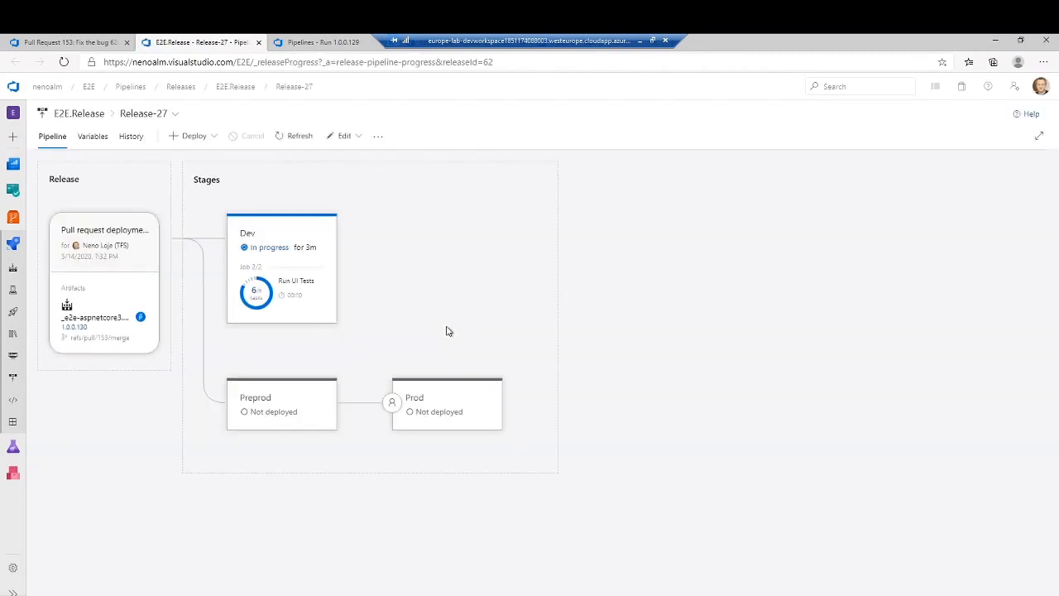
click(315, 336)
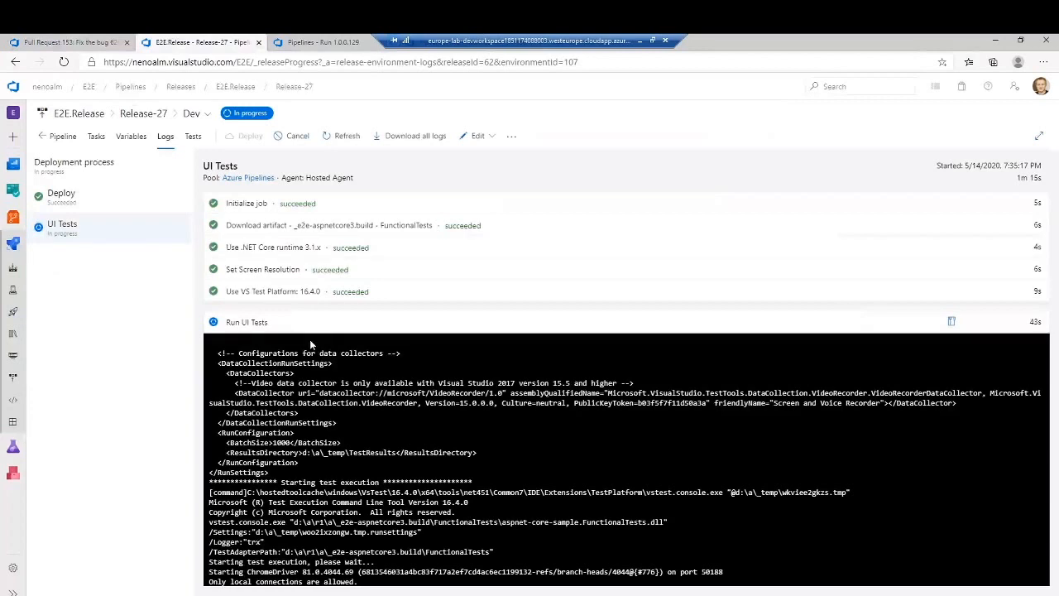
- Return to pull request 153 and check its completion and E2E.Release policy status
click(115, 41)
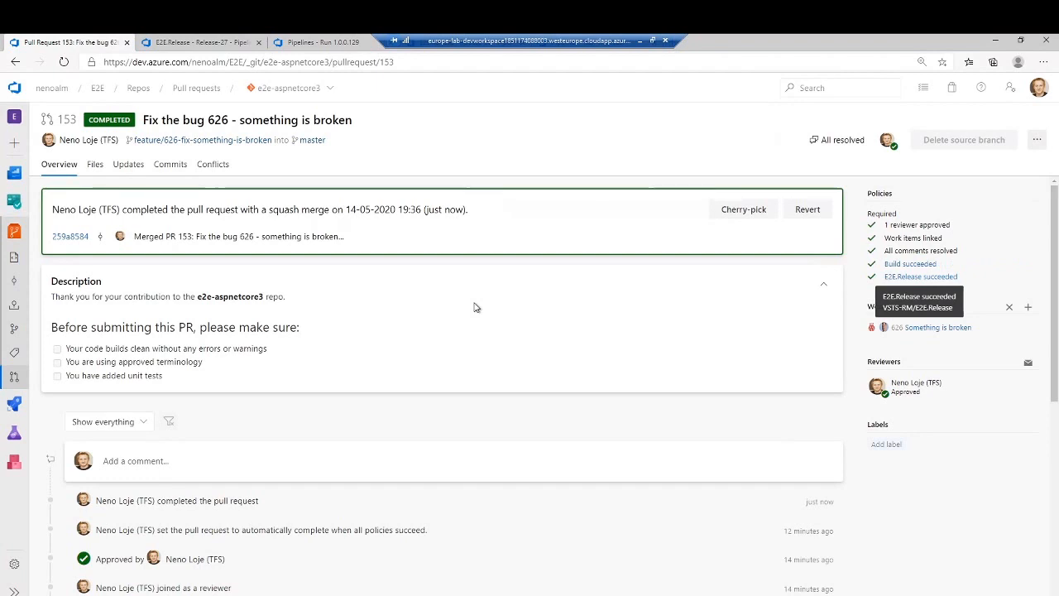
right_click(896, 279)
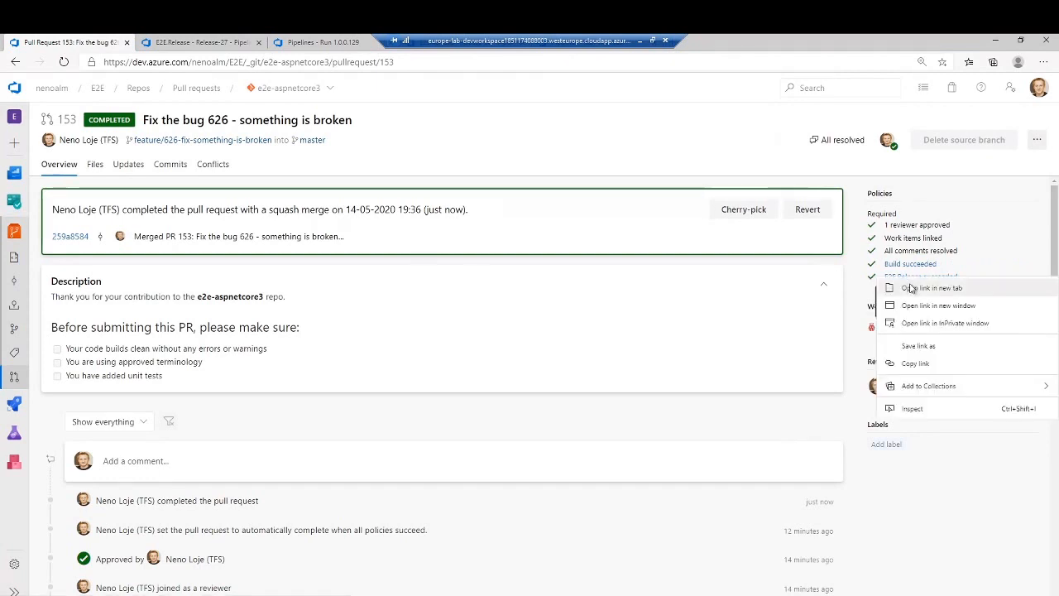
click(637, 182)
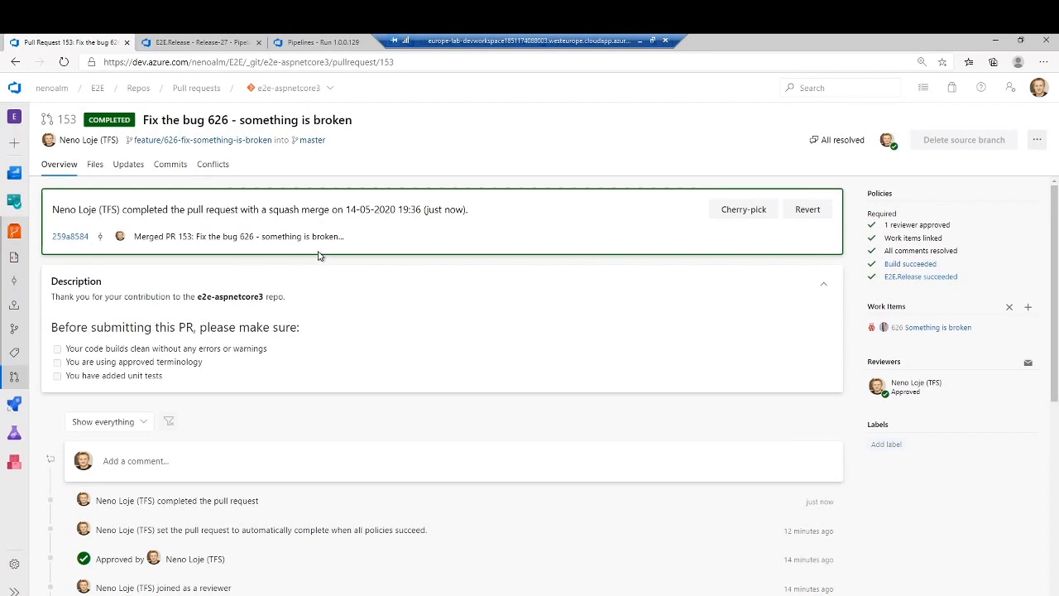
- Look through the completed pull requests of the e2e-aspnetcore3 repository
click(16, 380)
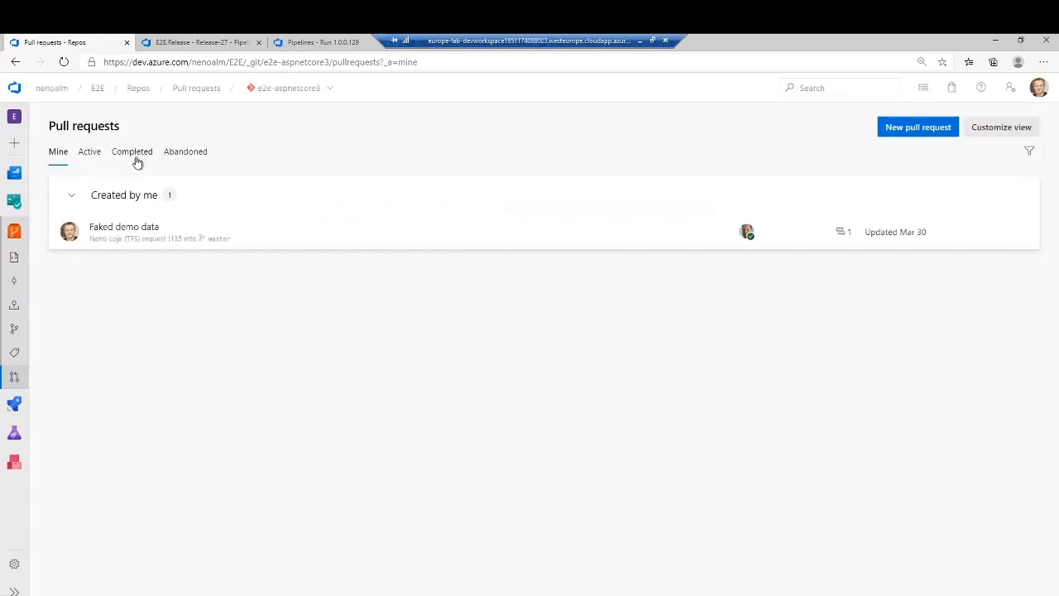
click(134, 155)
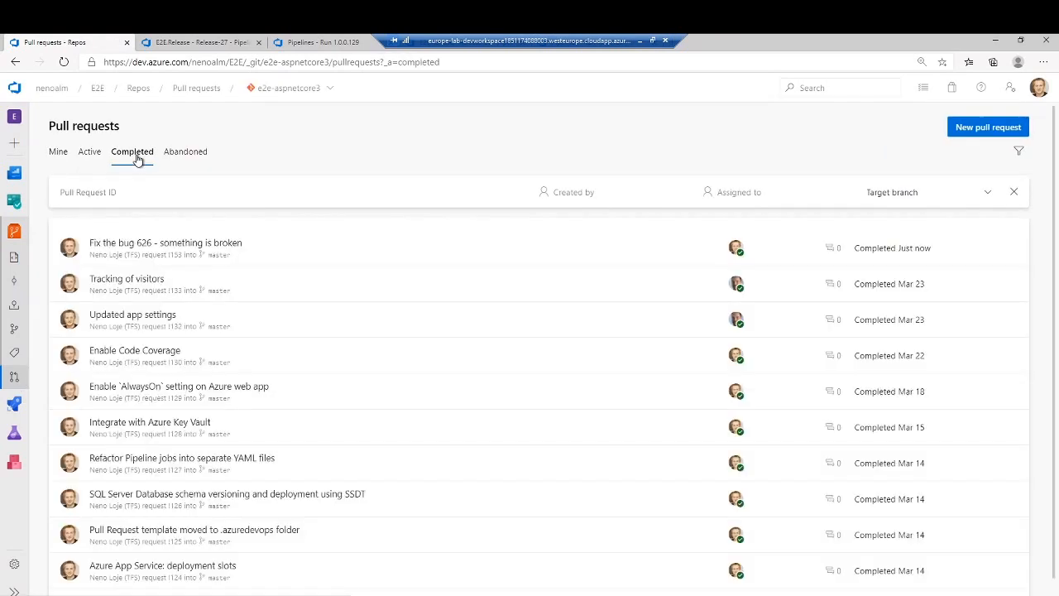
scroll(213, 429, down, 1)
scroll(213, 428, up, 1)
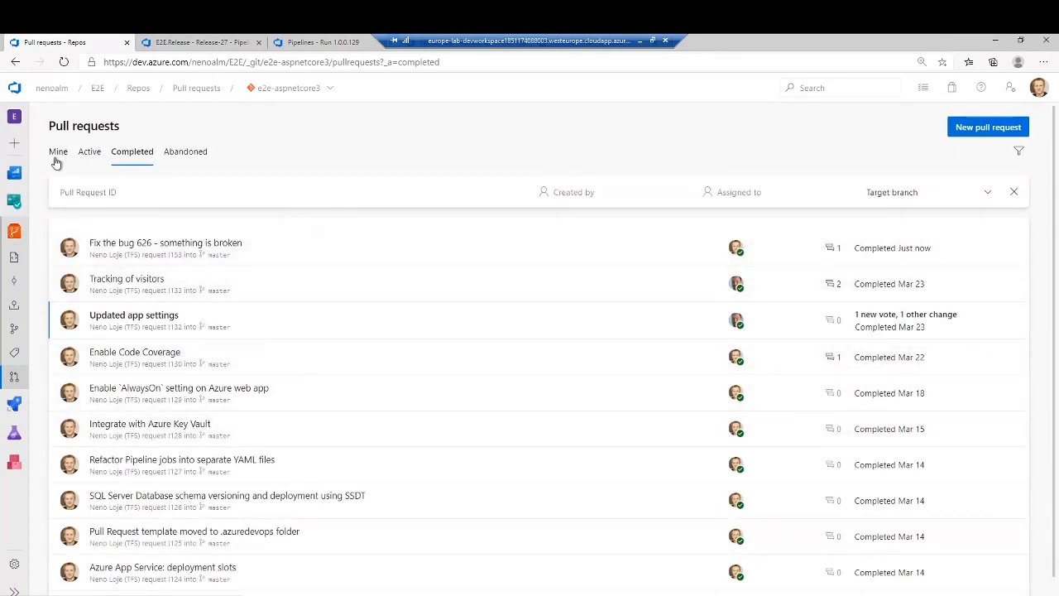
- Go to the Planning Team board and open bug 626 "Something is broken" from the Deployed column
click(14, 201)
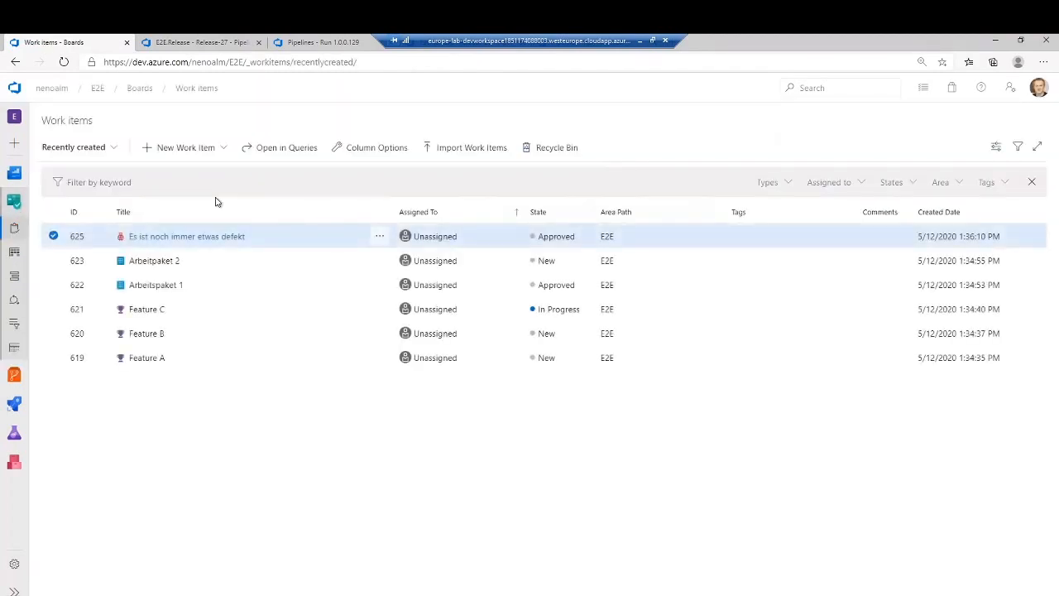
click(14, 258)
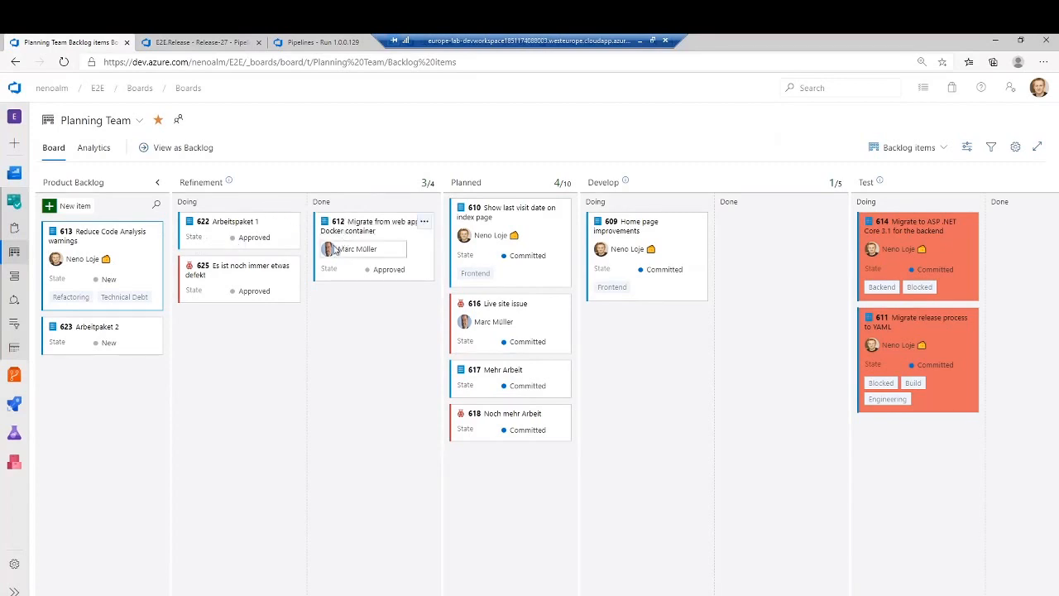
click(277, 271)
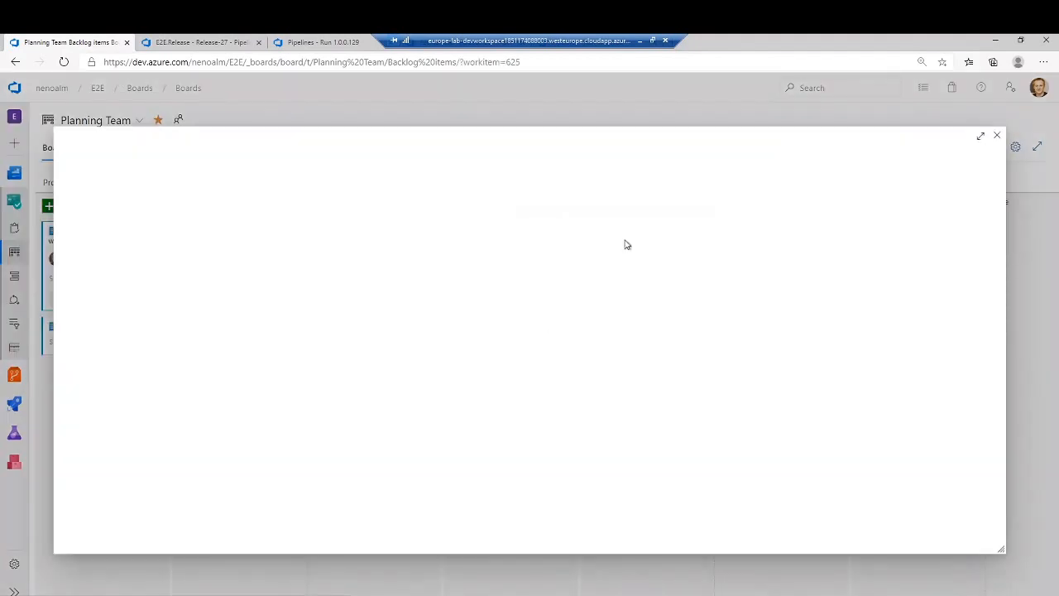
click(999, 136)
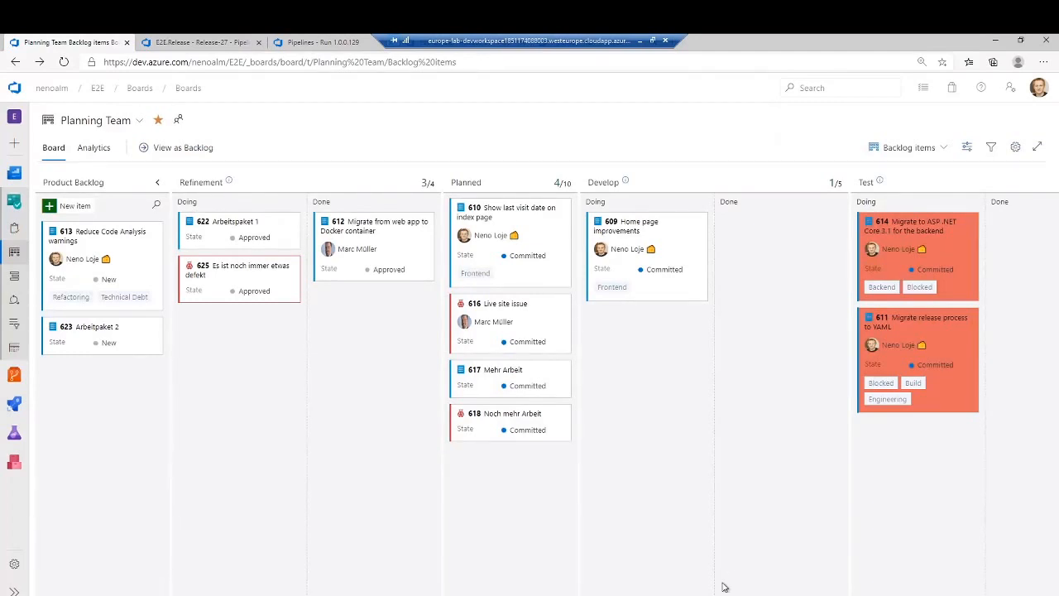
drag(718, 595, 950, 595)
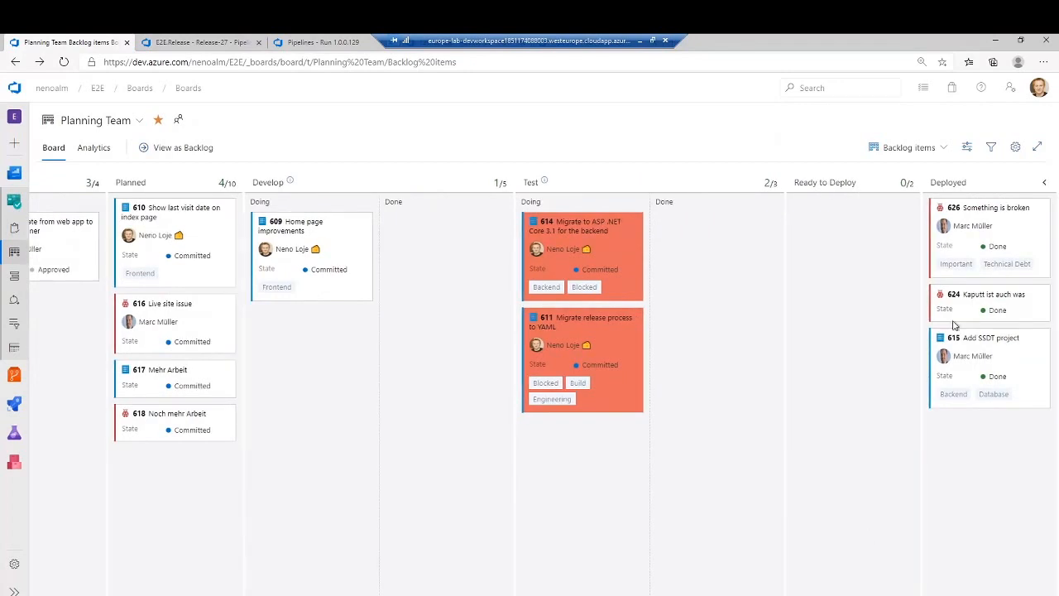
click(974, 210)
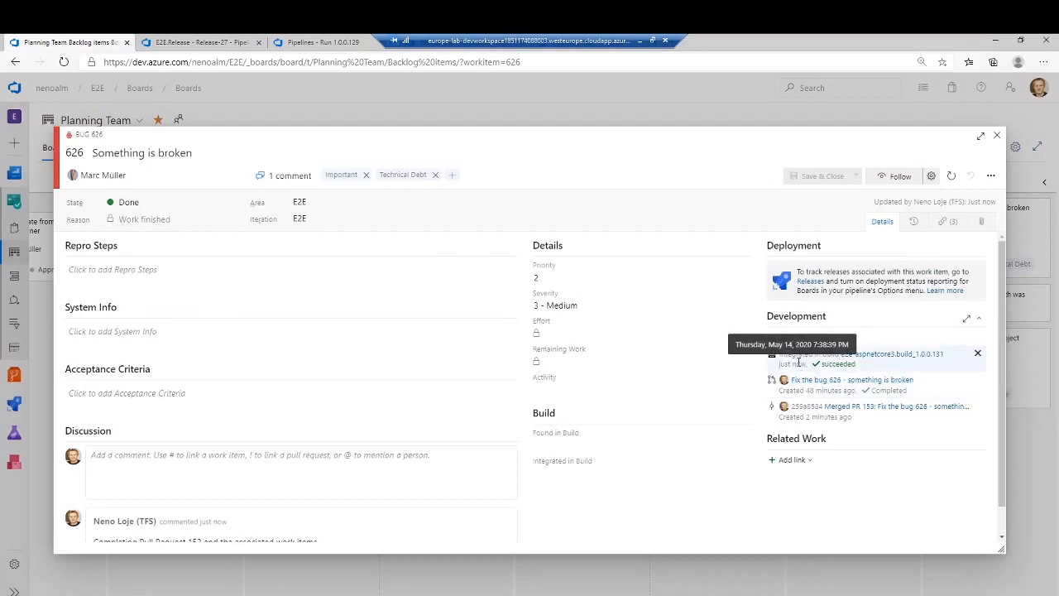
- Open the bug's linked build 1.0.0.131 in a separate tab and view the stages of its Release-28
right_click(879, 358)
click(910, 365)
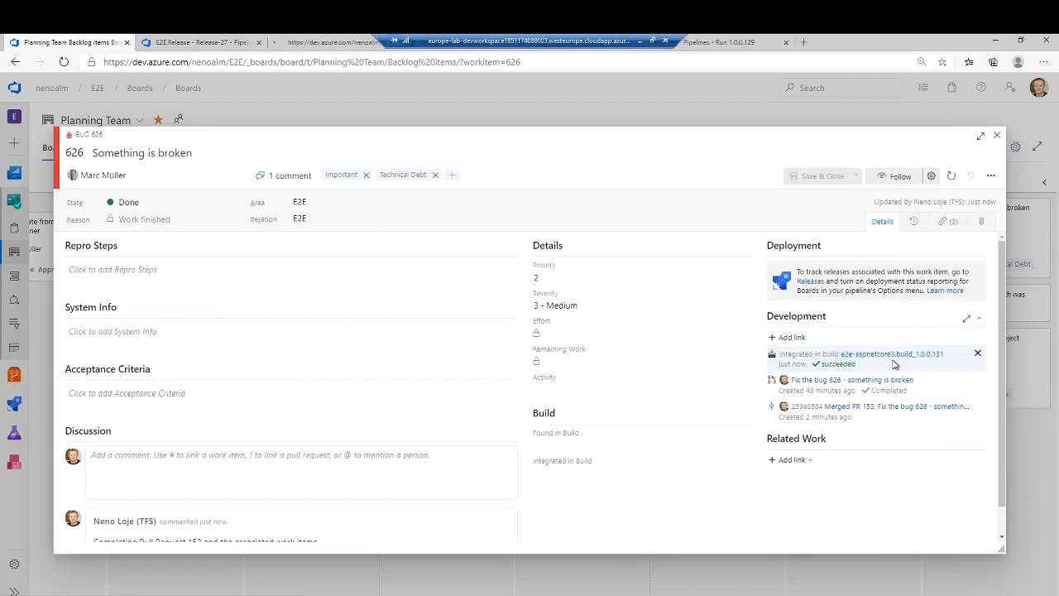
click(327, 43)
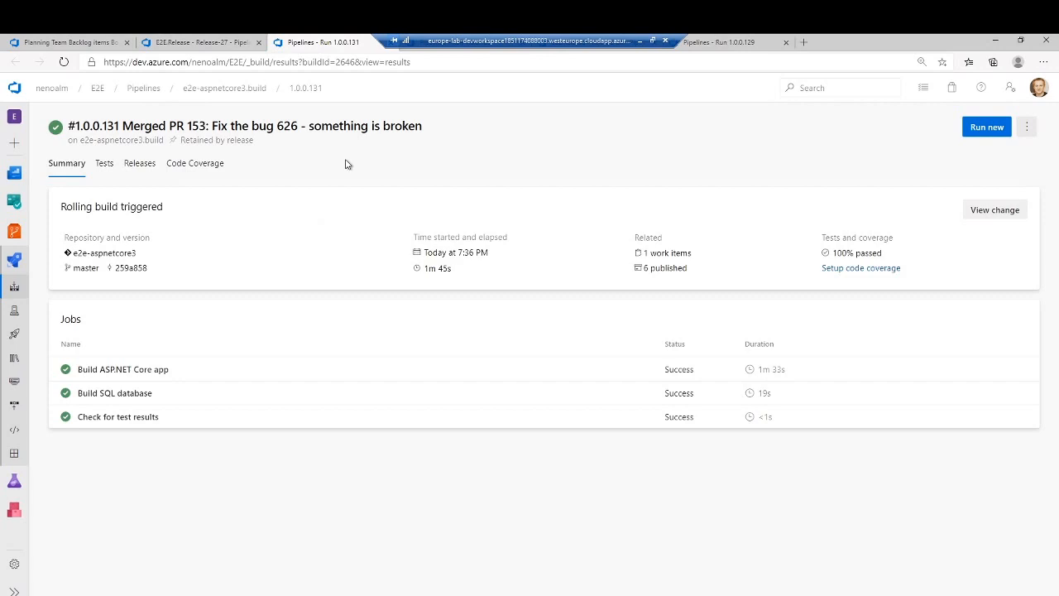
click(147, 169)
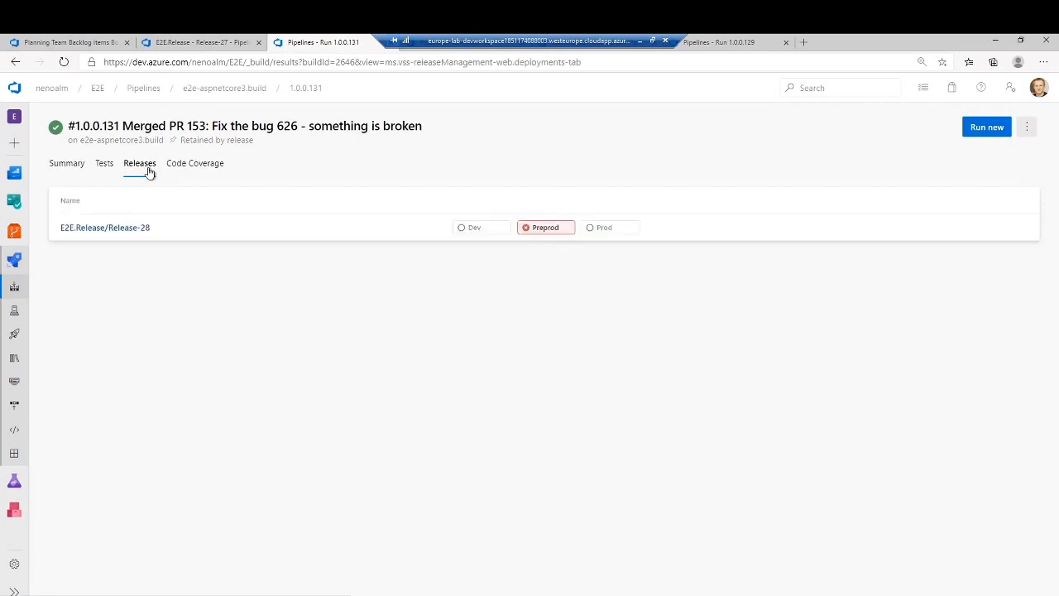
click(137, 229)
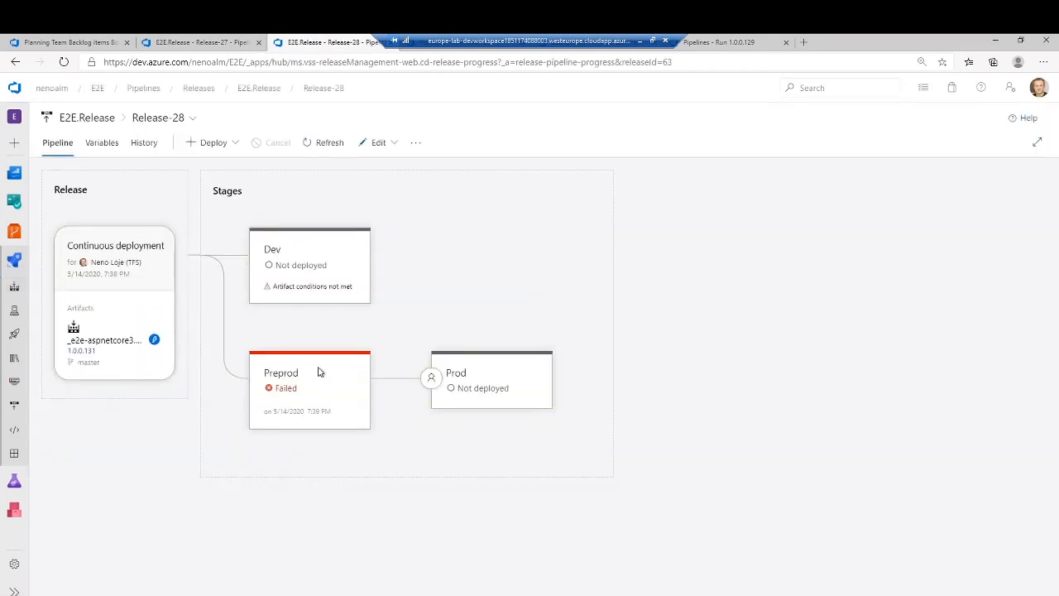
mouse_move(319, 401)
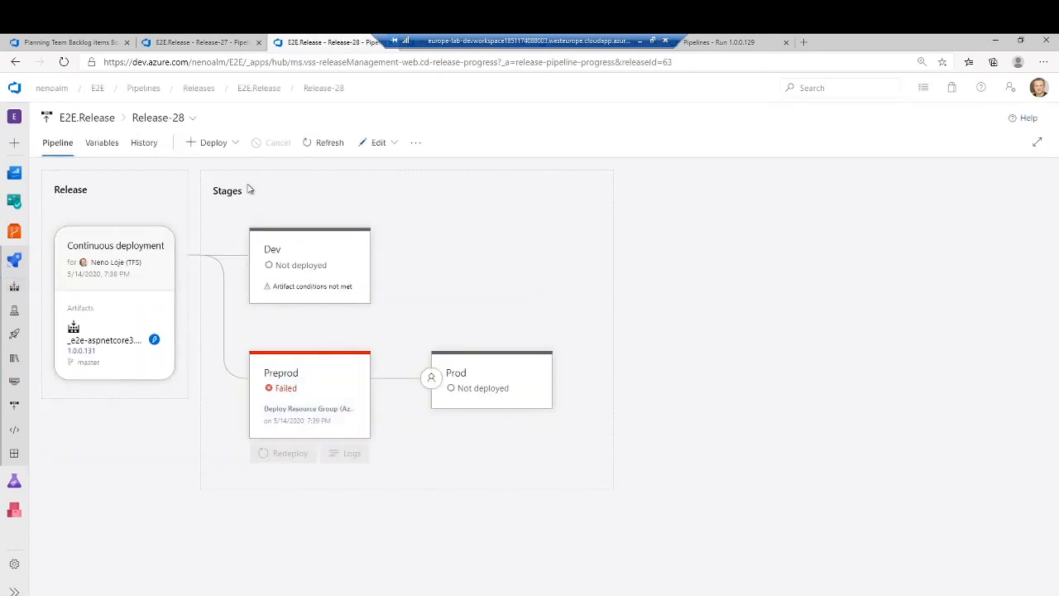
- Open Release-27 from the E2E.Release list and view the Dev stage's test results without the outcome filter
click(99, 118)
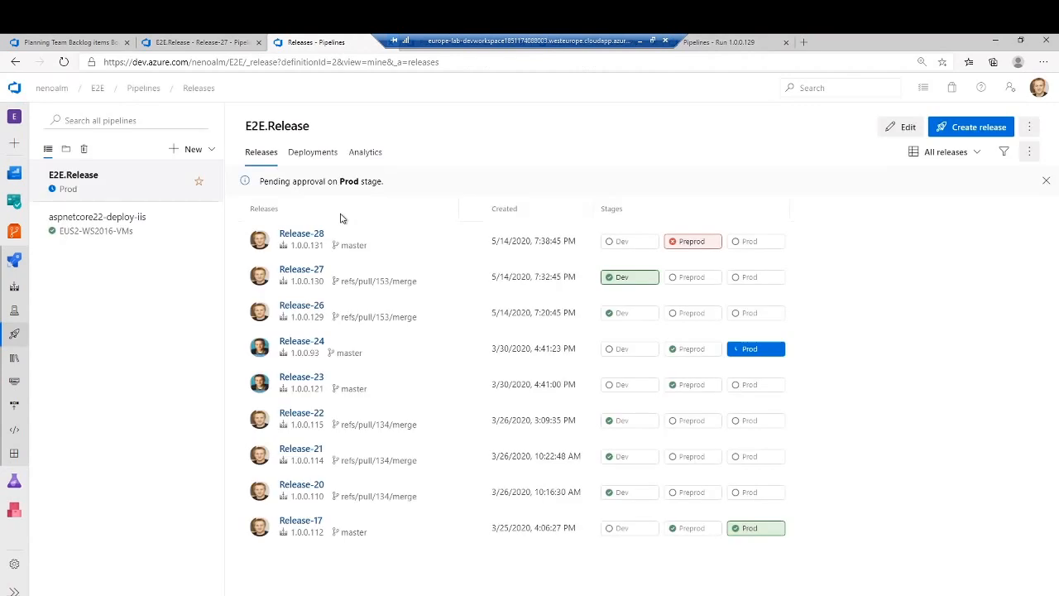
click(308, 274)
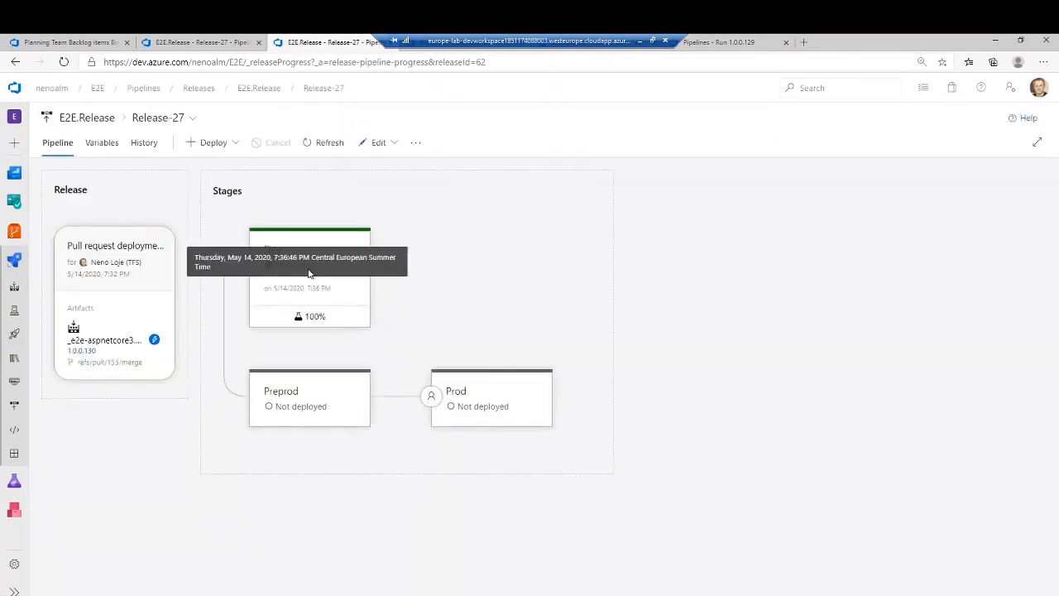
mouse_move(339, 343)
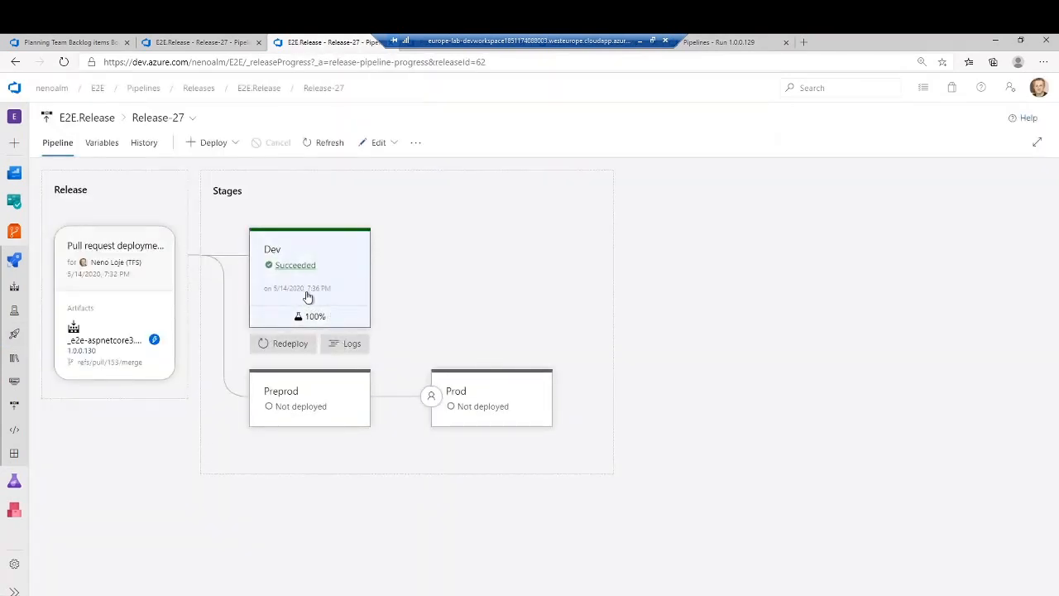
click(307, 318)
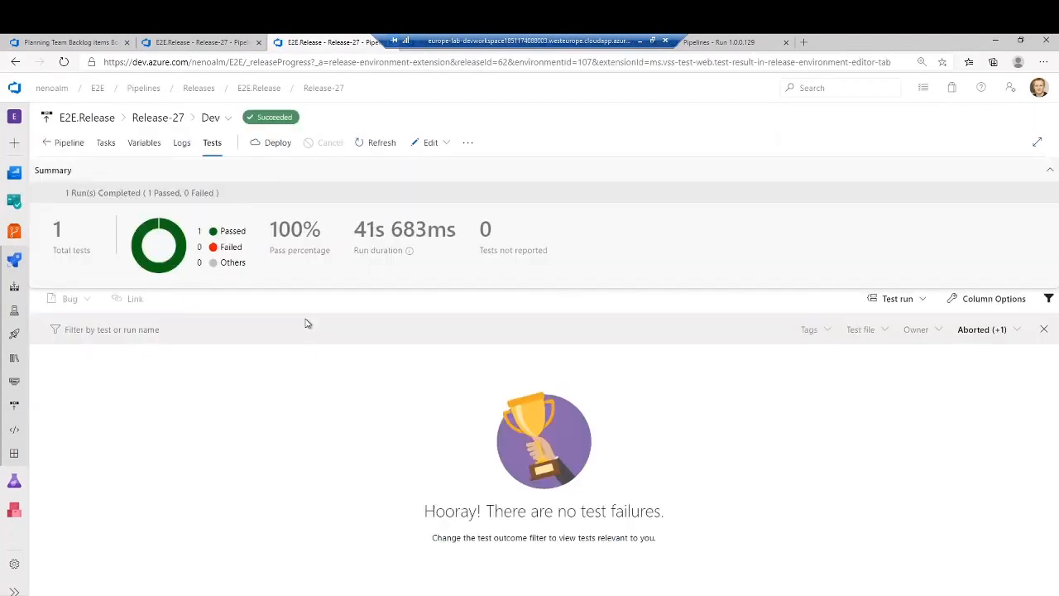
click(1043, 331)
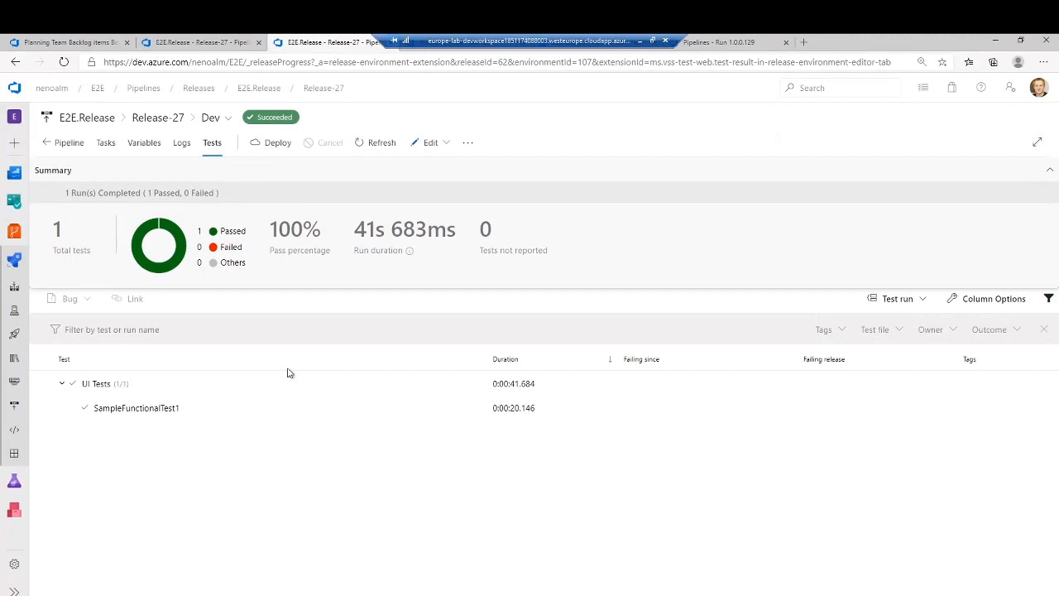
- Open the attachments of SampleFunctionalTest1 and download ScreenCapture.wmv
click(179, 409)
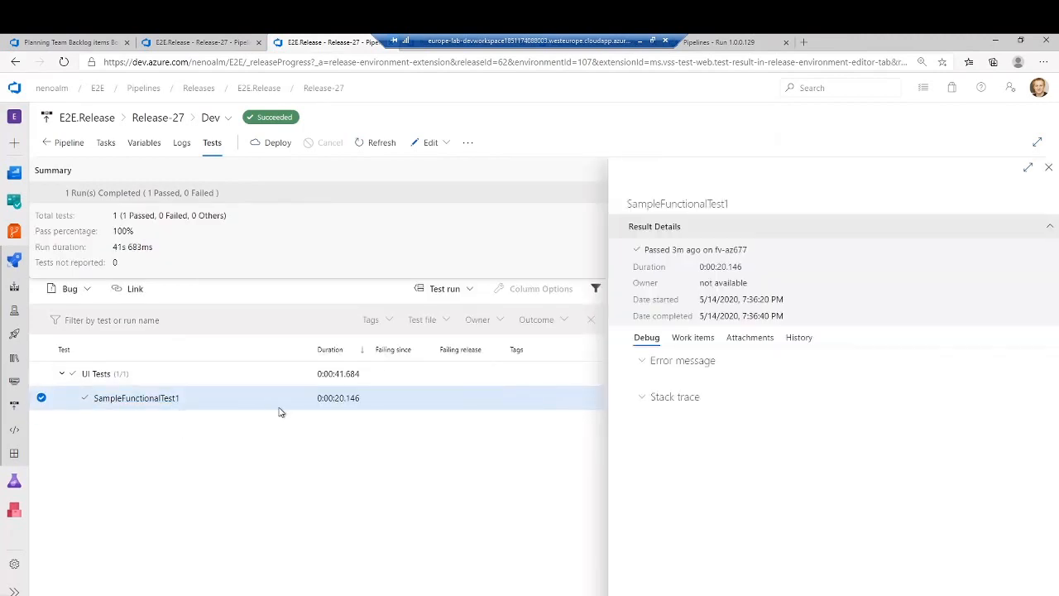
click(747, 341)
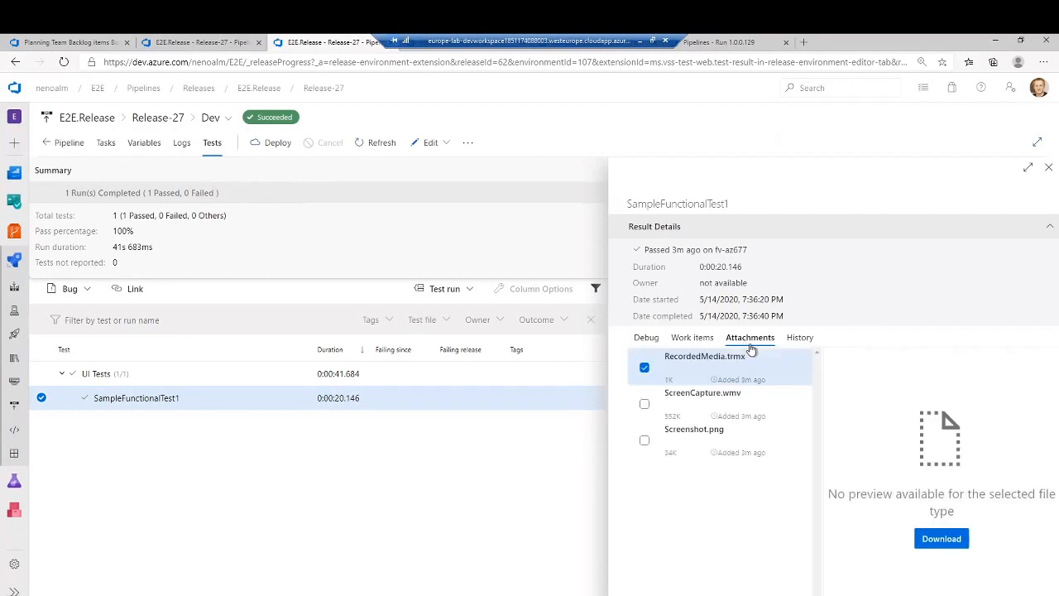
click(707, 406)
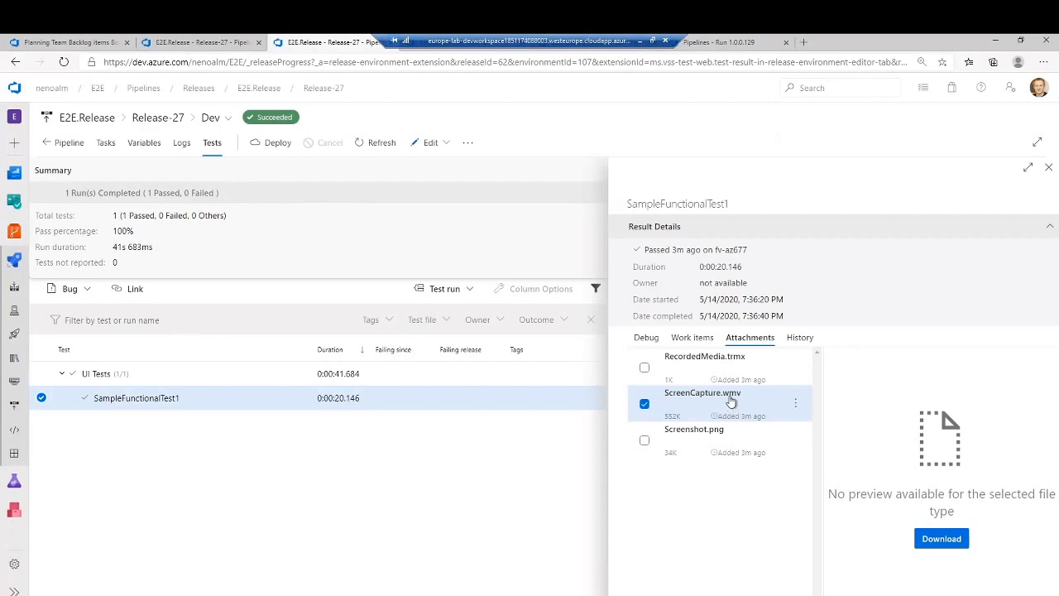
click(930, 536)
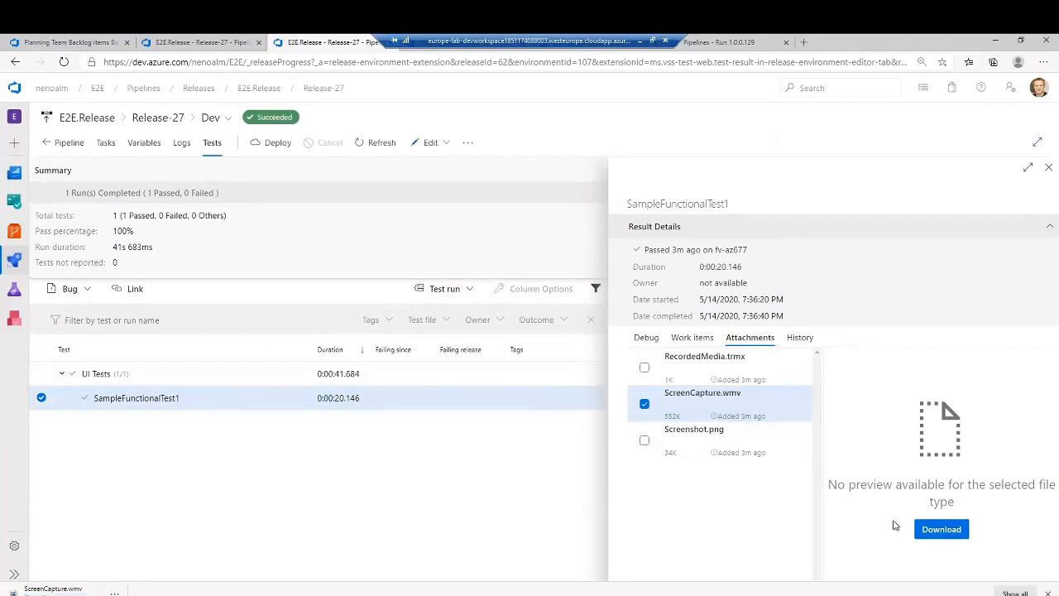
click(939, 534)
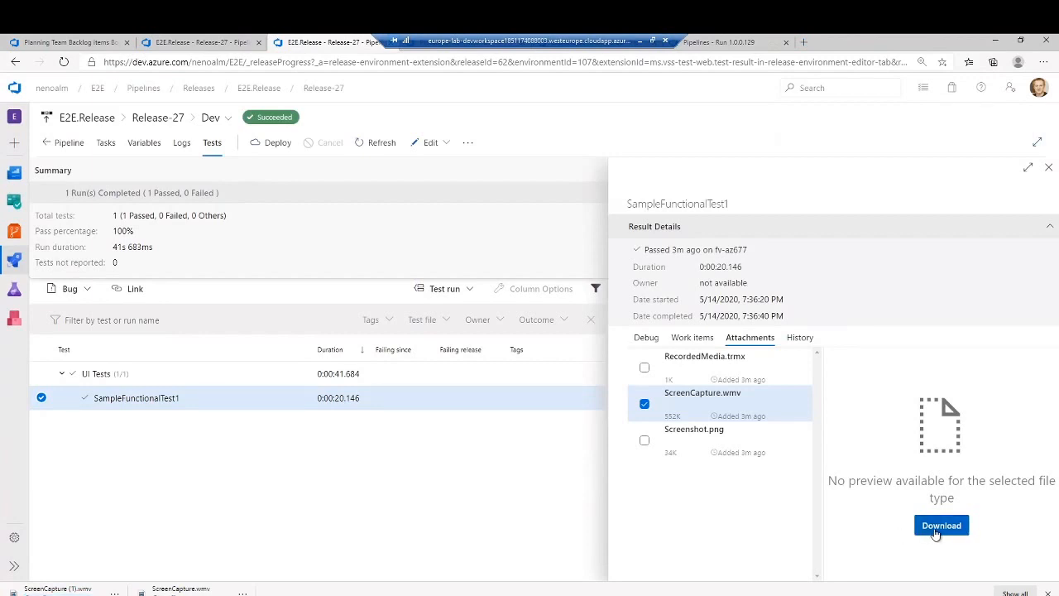
- Play the downloaded ScreenCapture.wmv in an enlarged player, then close the player and the Release-27 test results tab
click(182, 588)
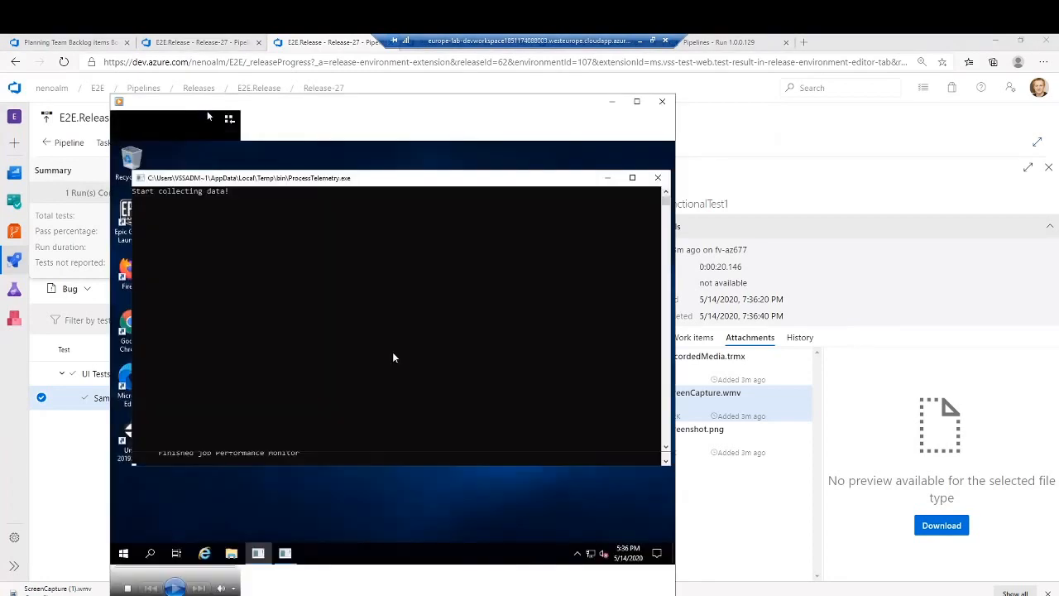
double_click(393, 351)
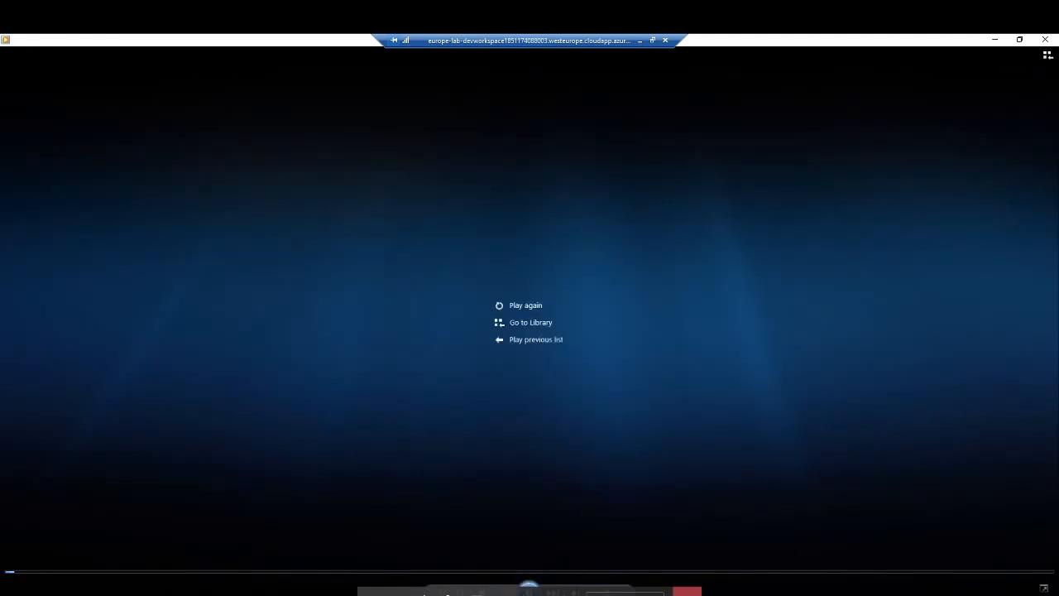
click(1044, 40)
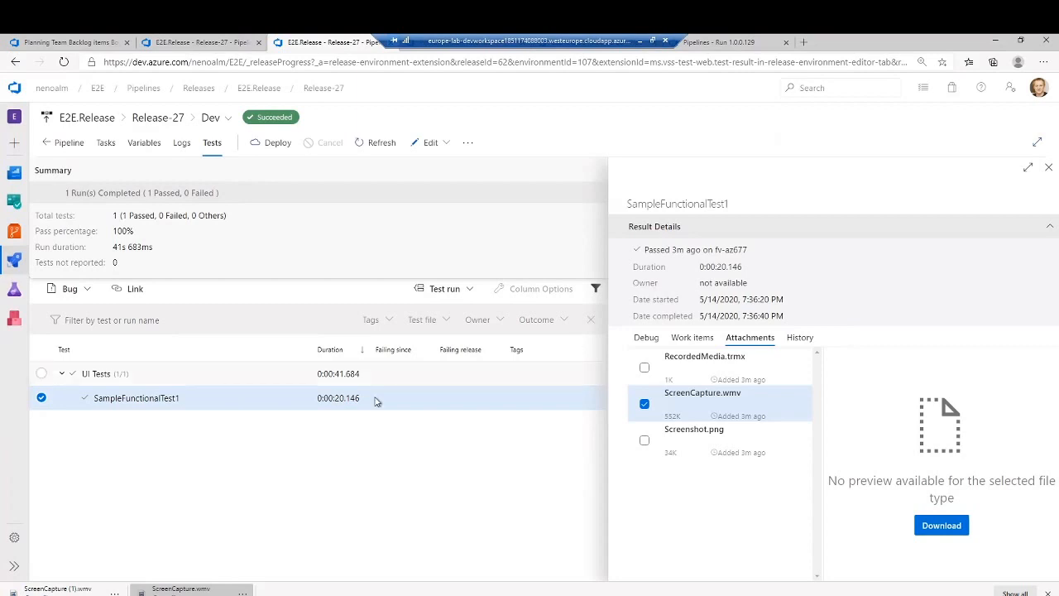
middle_click(334, 44)
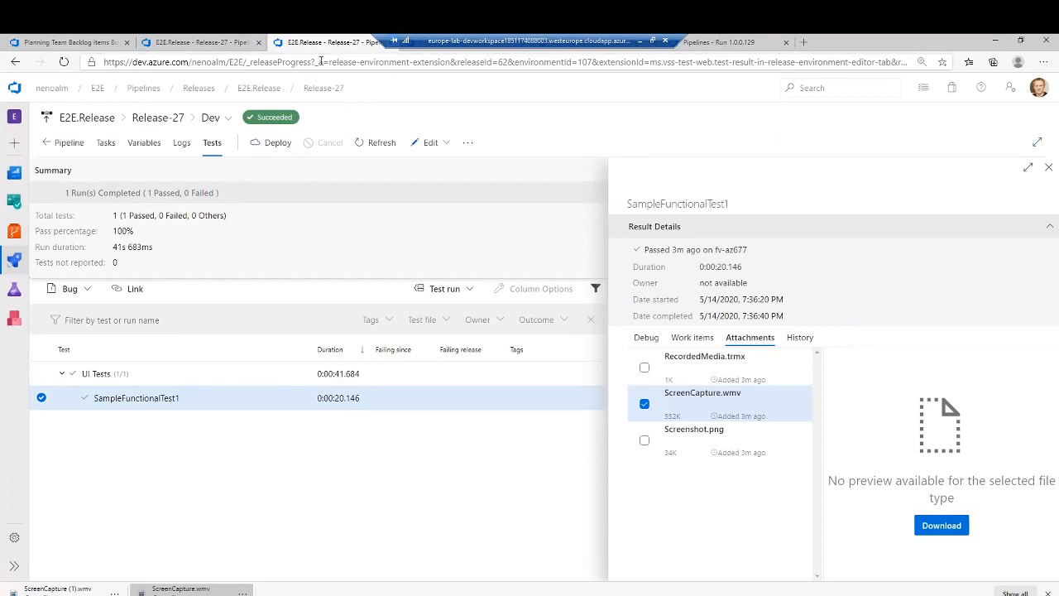
middle_click(302, 45)
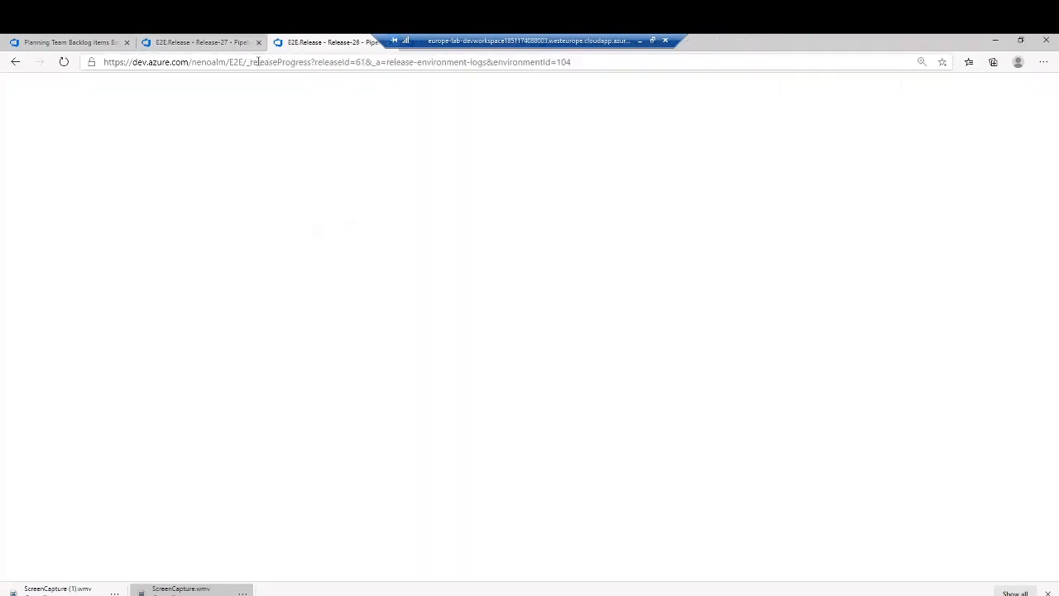
- Close the remaining release and build run tabs, then close the bug 626 work item on the board
middle_click(300, 46)
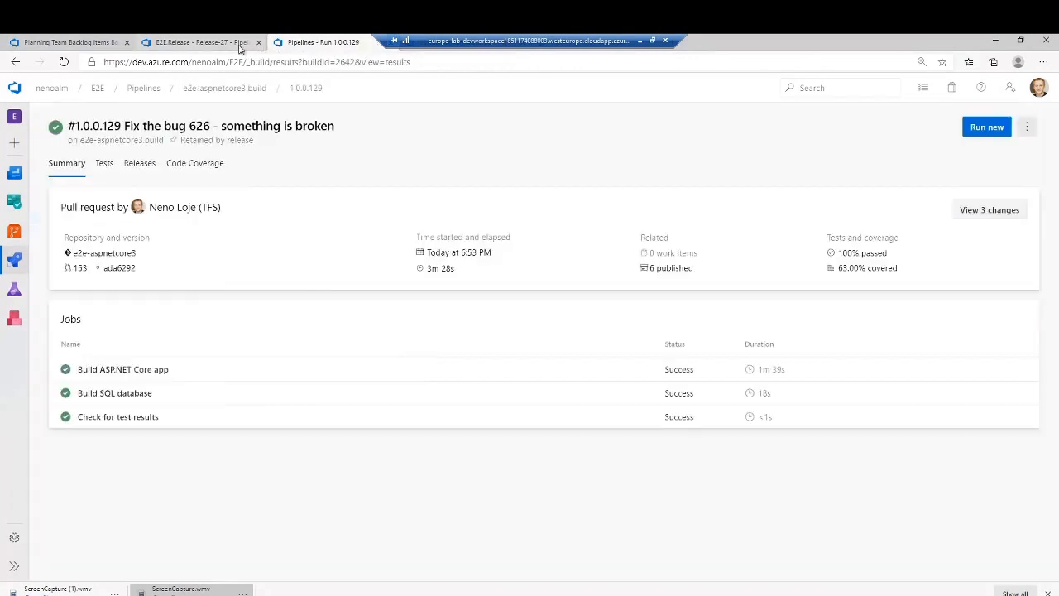
click(211, 45)
key(ctrl+w)
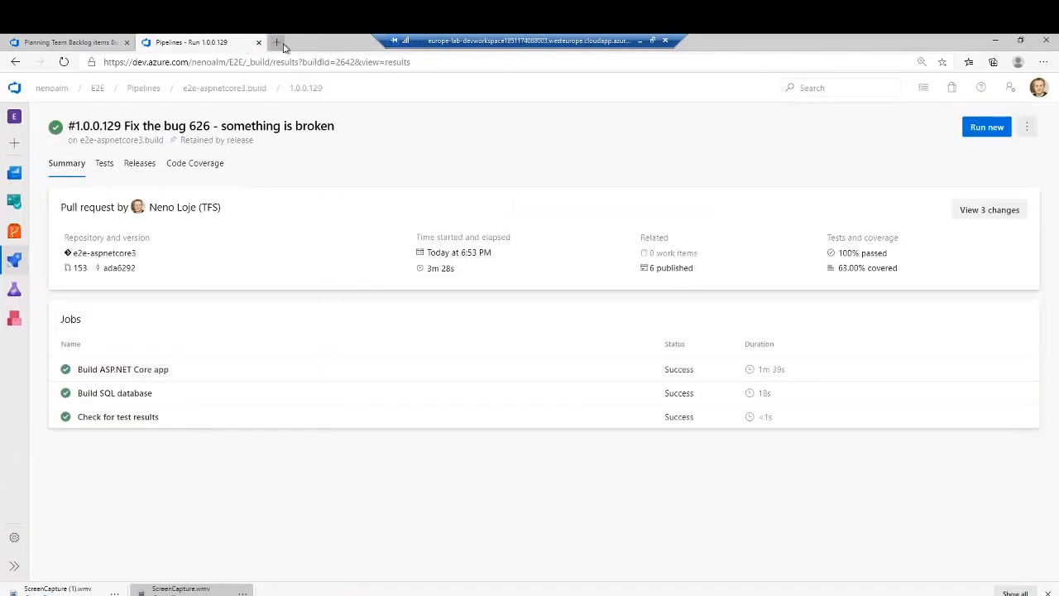
key(ctrl+w)
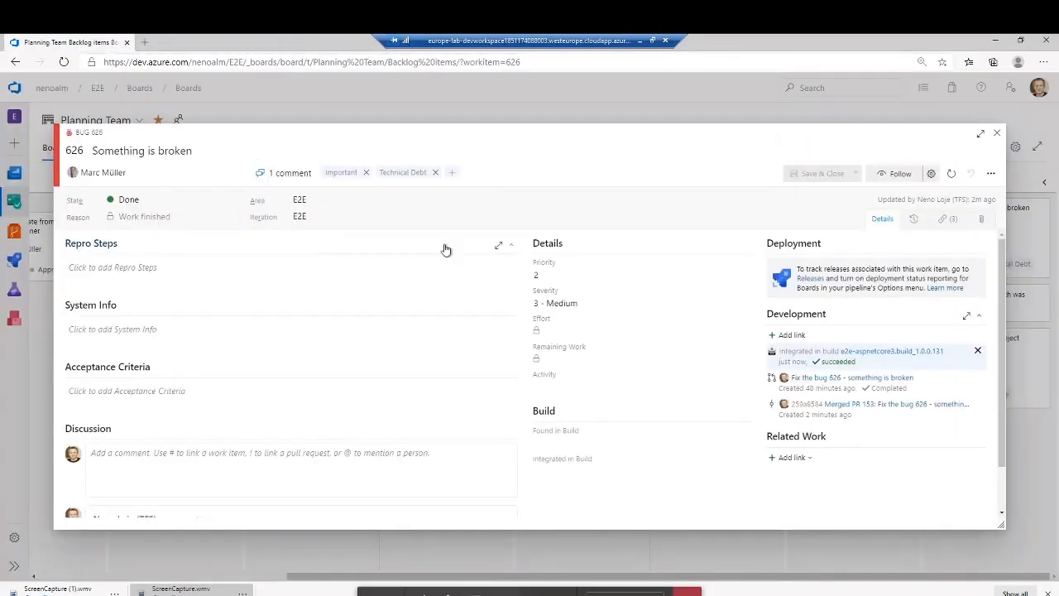
click(997, 133)
- Open the completed pull request "Fix the bug 626 - something is broken" in the e2e-aspnetcore3 repository
mouse_move(14, 231)
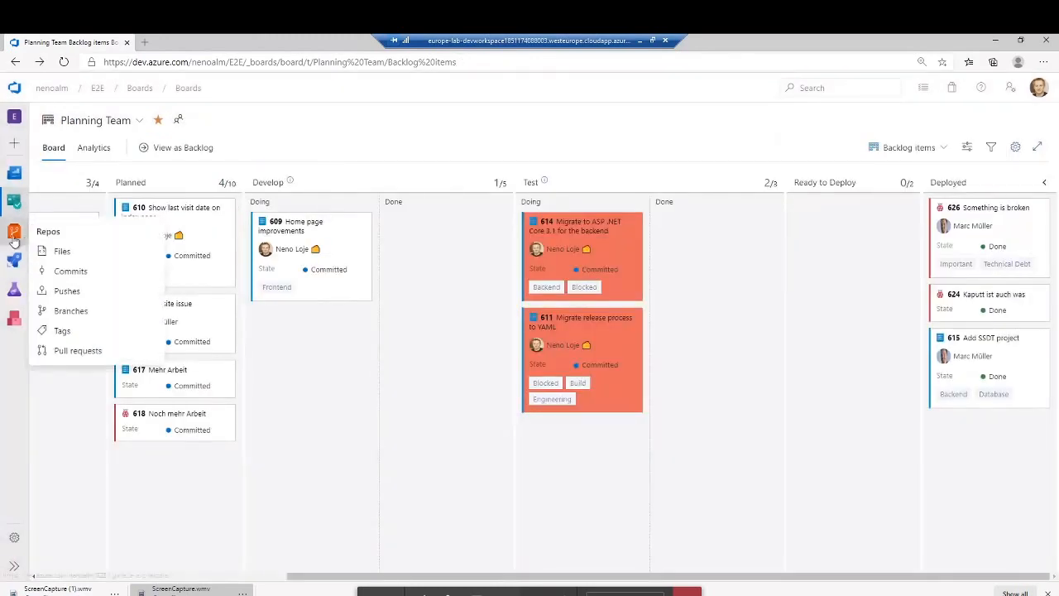
click(95, 350)
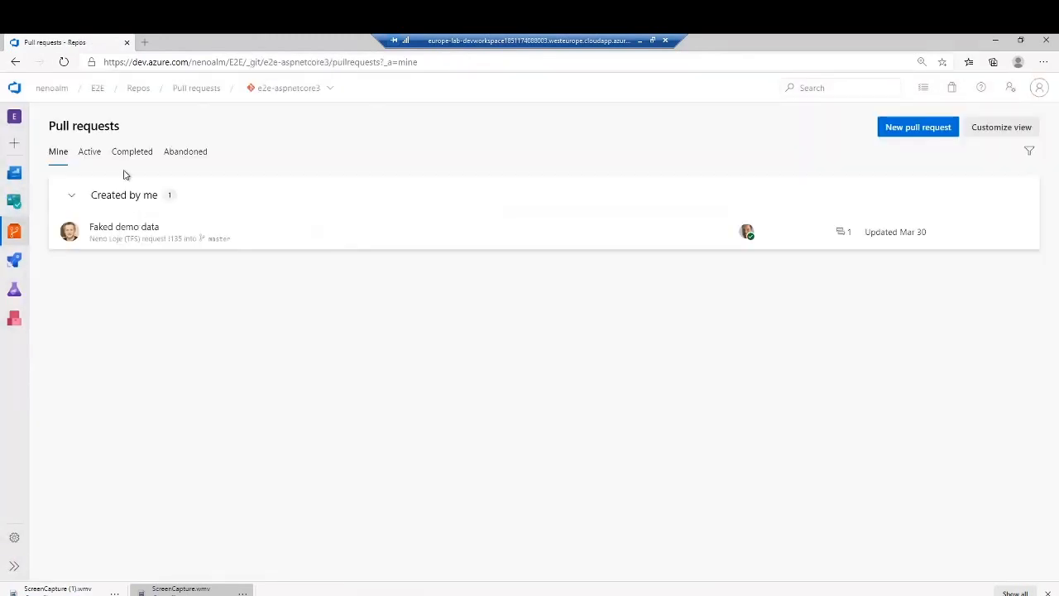
click(128, 154)
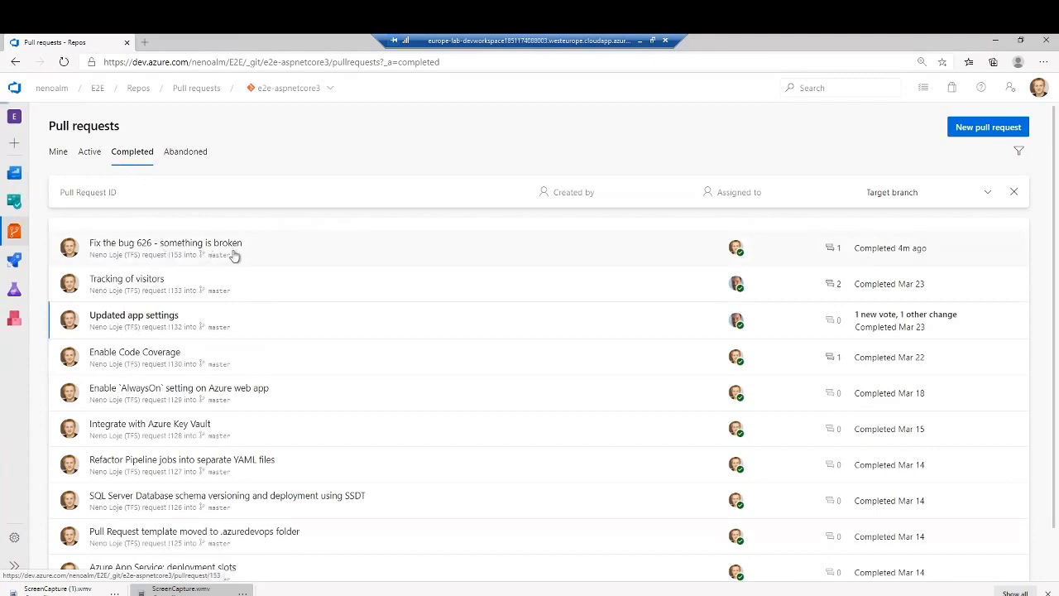
click(232, 253)
- Switch to the Agenda-Meetup-Azure-Dev-Muc.txt file in Notepad and add "- Release Notes" as the last agenda item
key(alt+Tab)
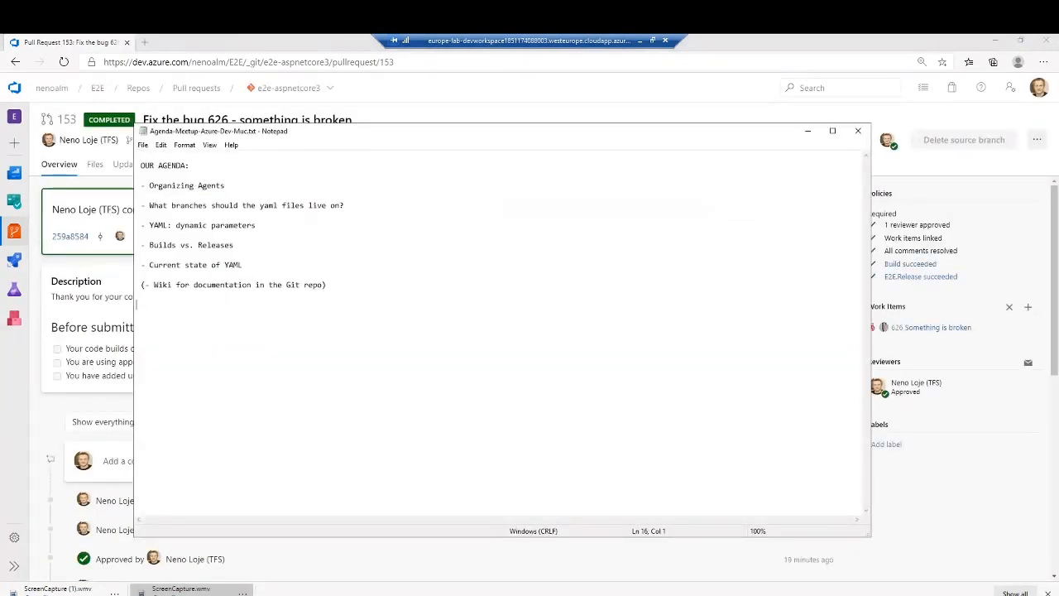
key(Return)
text(- Release Notes)
- Append ": YAML File" to the "Organizing Agents" agenda item
click(357, 183)
key(shift+Home)
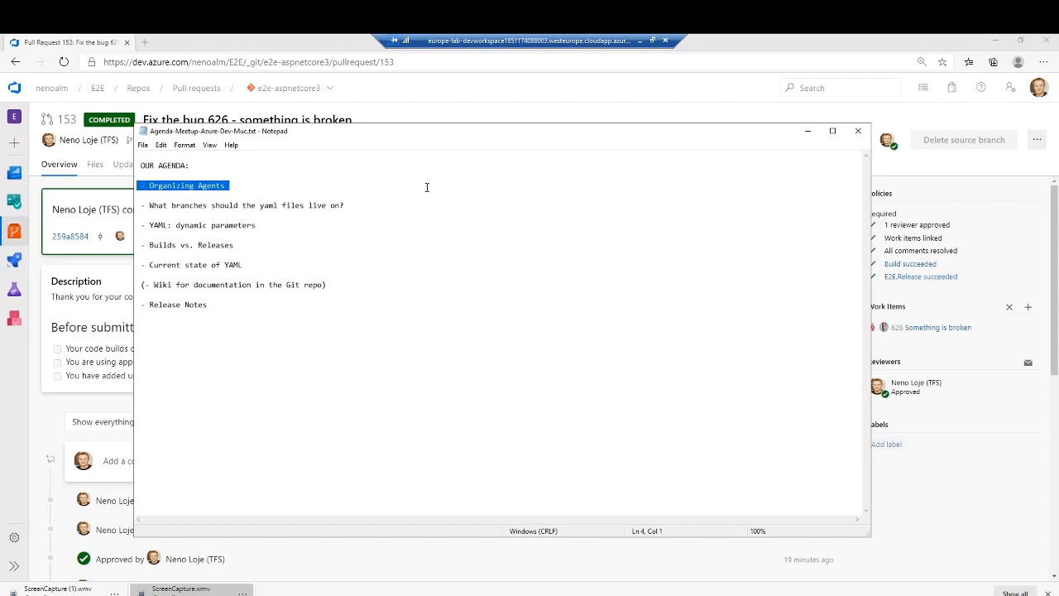
key(End)
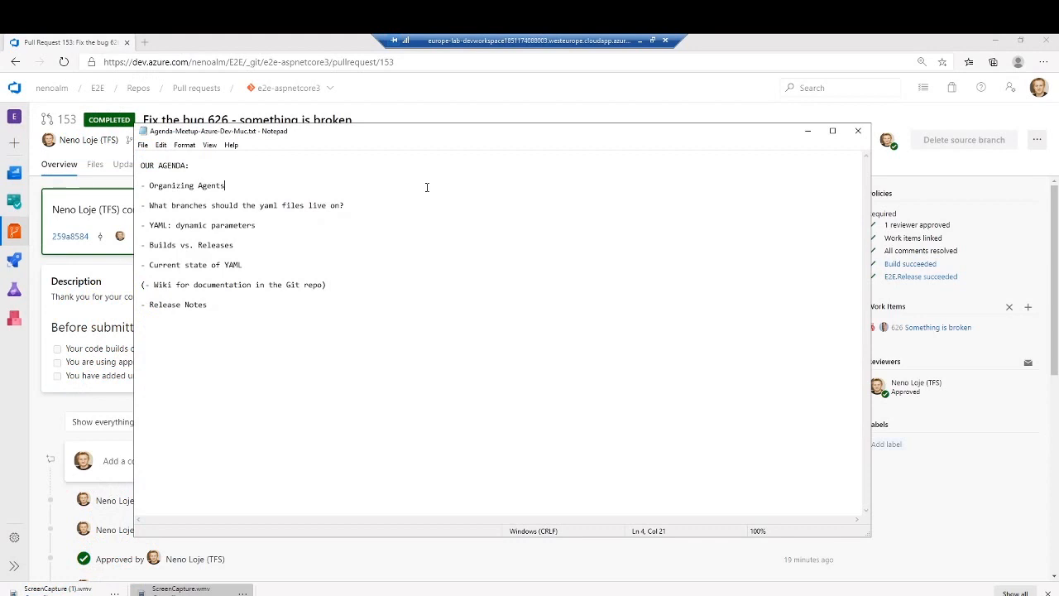
text(: YAML File)
- Set the Notepad font size to 14 and shift the Notepad window slightly
click(185, 145)
click(205, 171)
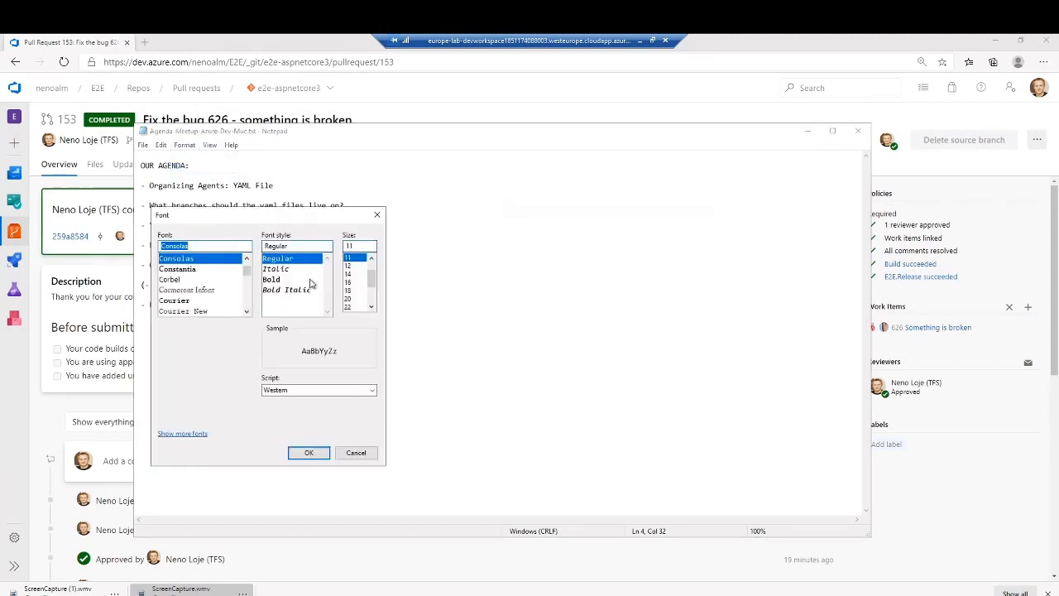
click(357, 276)
click(309, 453)
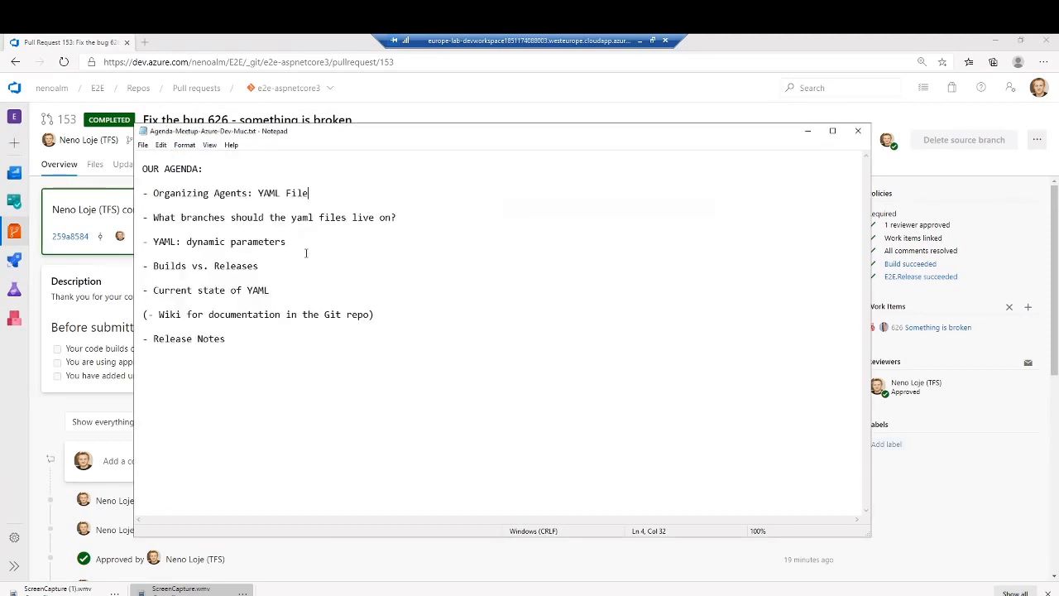
drag(351, 137, 344, 131)
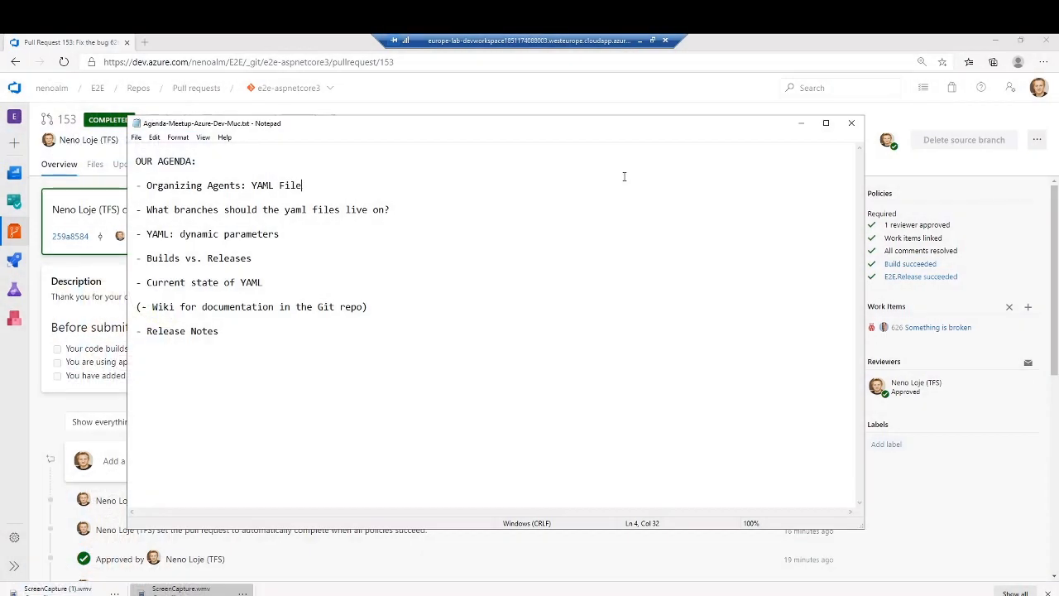
- Move "YAML File" onto its own indented line below "Organizing Agents:"
key(ctrl+Left)
key(ctrl+Left)
key(BackSpace)
key(Return)
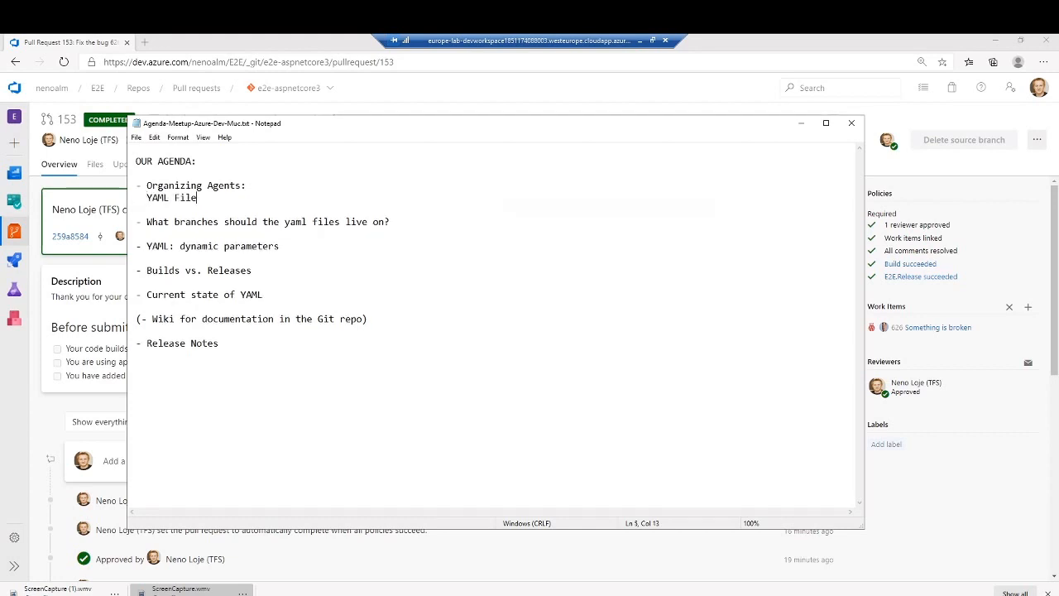
- Add the bullet lines "* Job1" and "* Job2" below "YAML File"
key(Return)
text(* Job1)
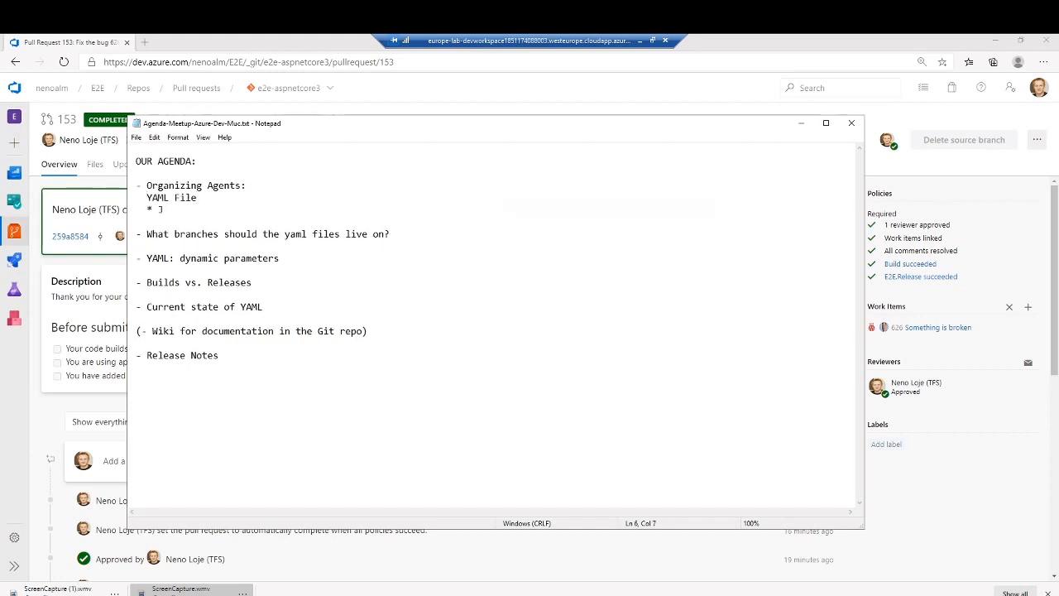
key(Return)
text(* Job1)
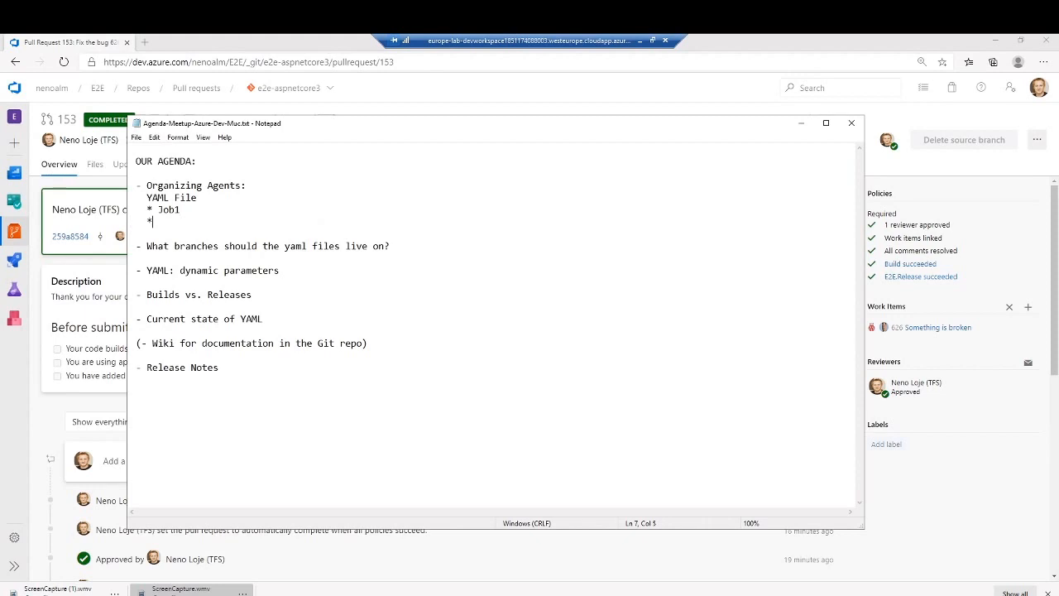
key(BackSpace)
key(BackSpace)
text(Job2)
- Append "-> AgentPool" to both the Job1 and Job2 lines
key(Up)
text(-> AgentPool)
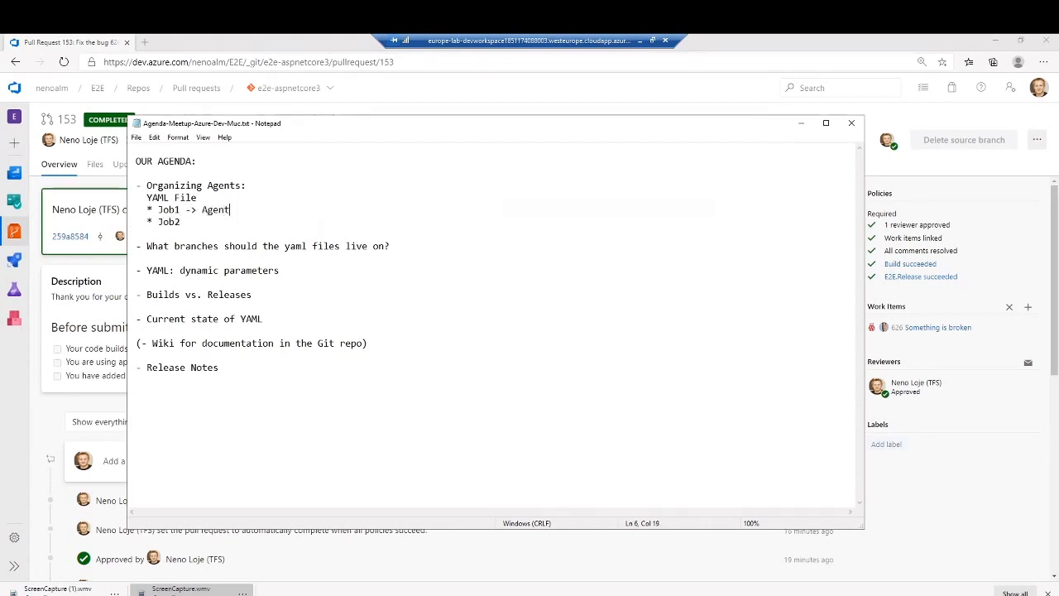
key(Down)
text(-> Agent)
key(BackSpace)
text(Pool)
- Change "YAML File" to "YAML Pipelines" in the line above the jobs
key(Up)
key(BackSpace)
key(BackSpace)
key(BackSpace)
key(BackSpace)
text(Pipelines)
key(Down)
key(Down)
key(shift+End)
key(End)
key(shift+Home)
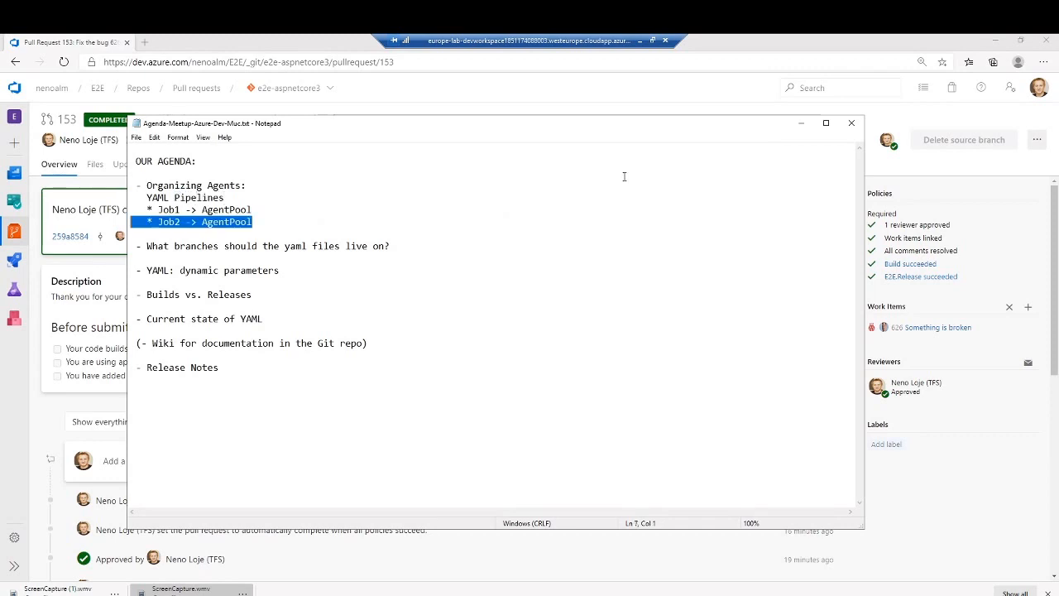
key(shift+Up)
key(Home)
key(shift+End)
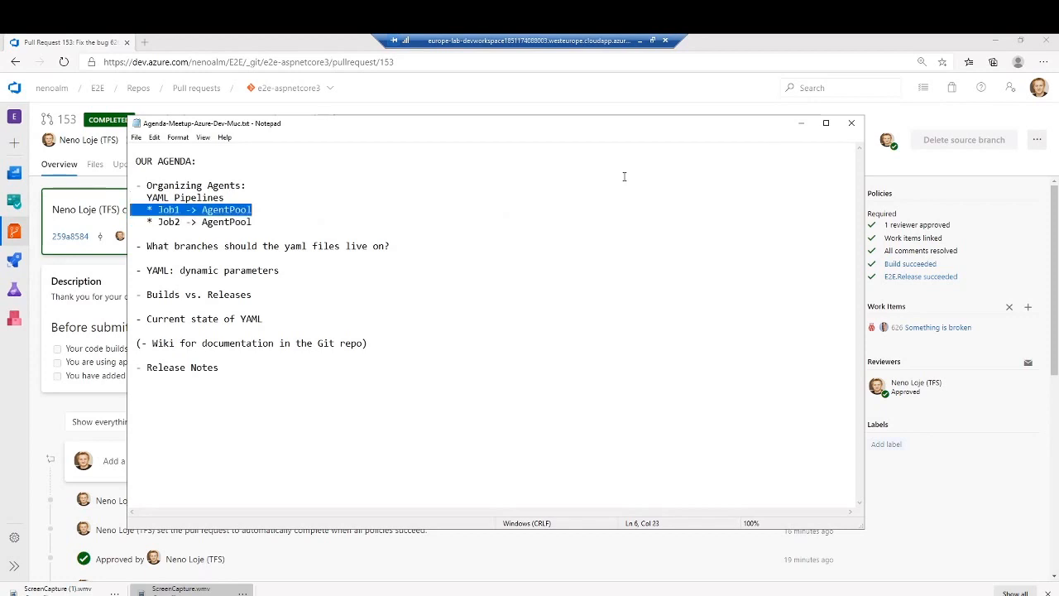
- Append "-> Agent 1...n" to the Job1 line and copy it to the end of the Job2 line, spaced alike
key(End)
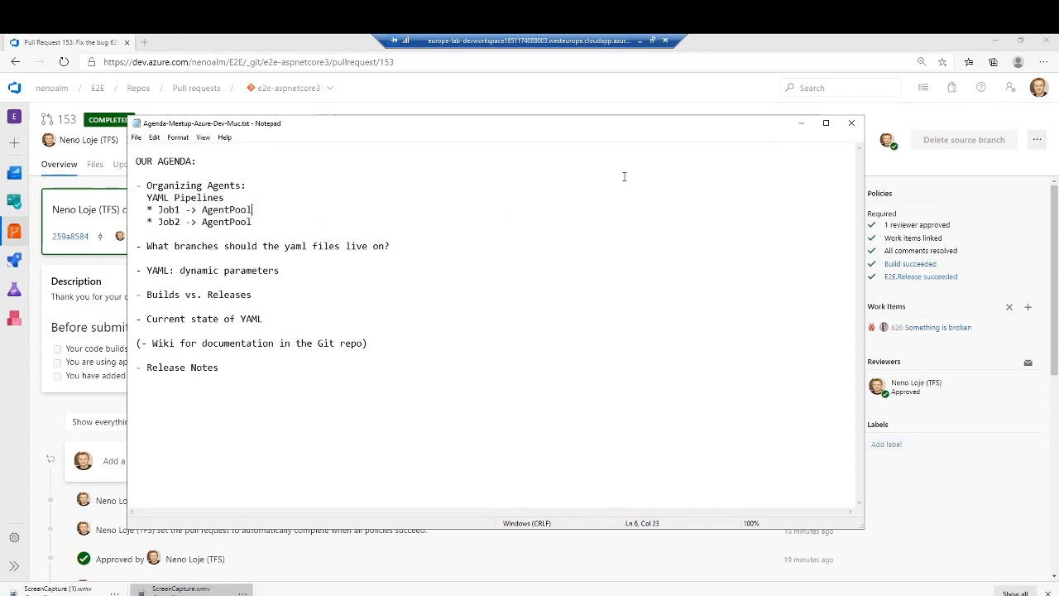
text(-> Agent 1...n)
key(ctrl+shift+Left)
key(ctrl+shift+Left)
key(ctrl+shift+Left)
key(ctrl+shift+Left)
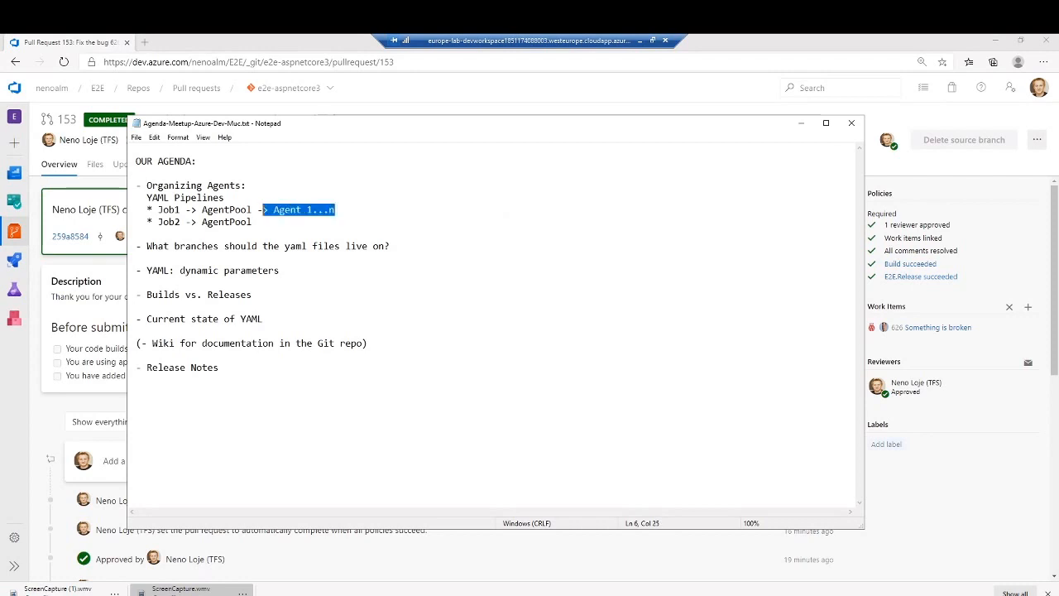
key(ctrl+c)
key(Down)
key(ctrl+v)
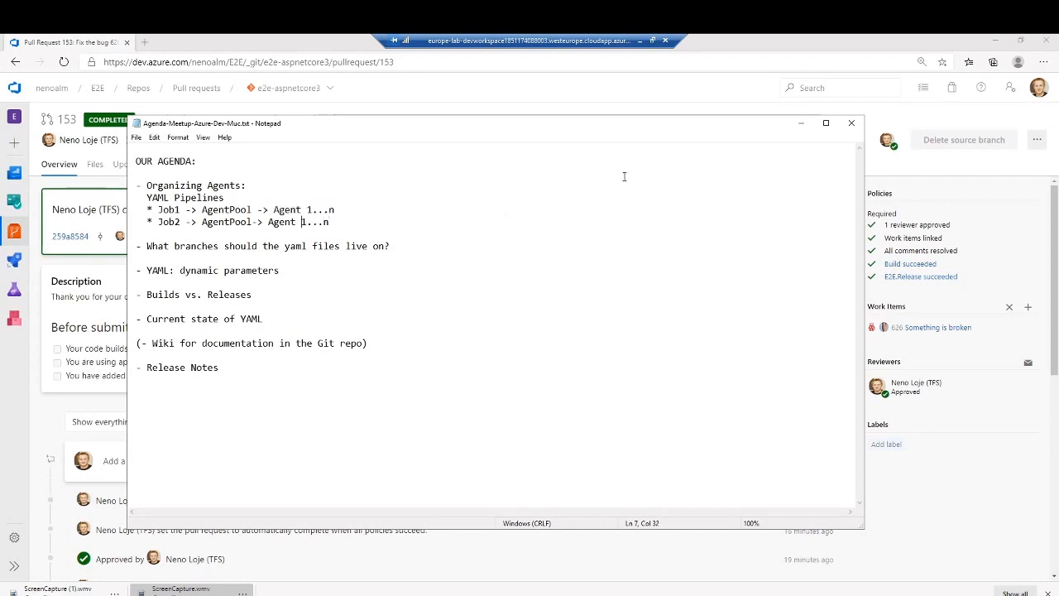
key(ctrl+Left)
key(ctrl+Left)
key(End)
- Append "(demand, InstallShieldInstalled=1)" to the end of the Job1 line
key(Up)
text((demand, I)
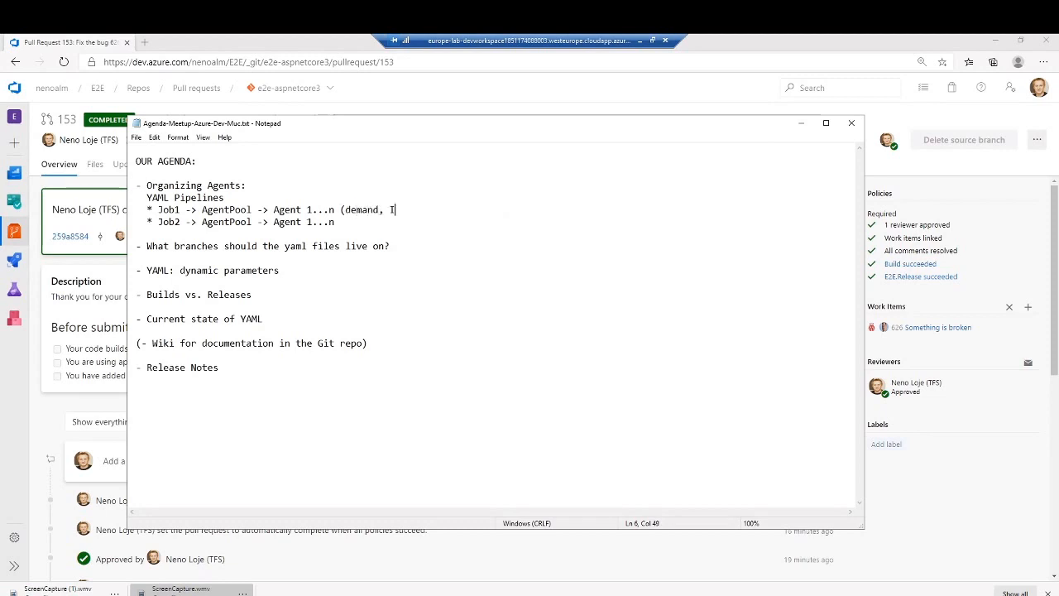
text(nstallShieldInsta)
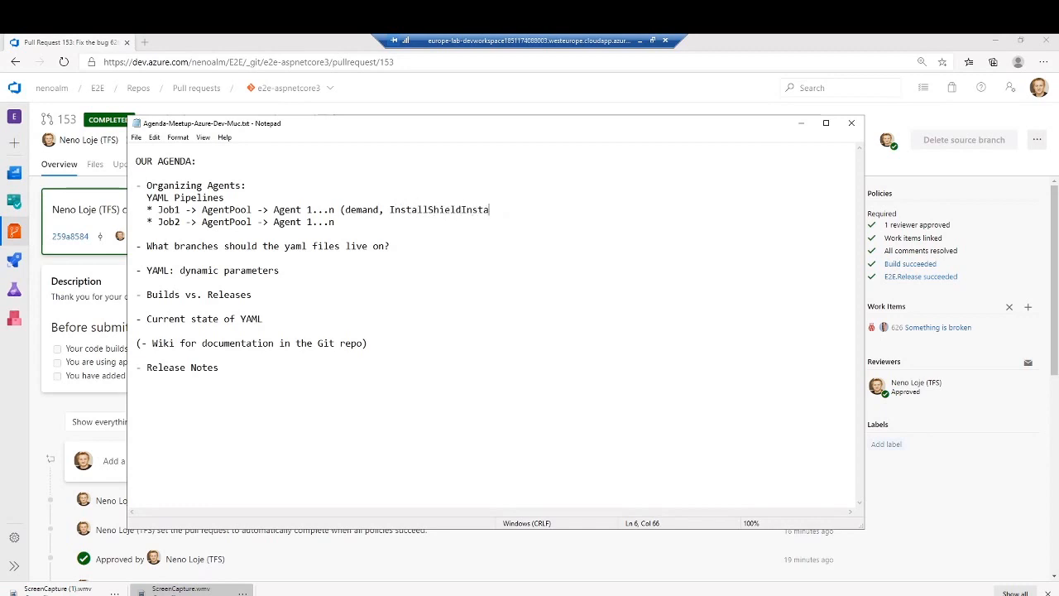
text(lled=1))
- Replace the demand name InstallShieldInstalled in the Job1 line with "CodeCertInstalled"
key(Left)
key(Left)
key(Left)
key(ctrl+shift+Left)
text(CodeCertInstalle)
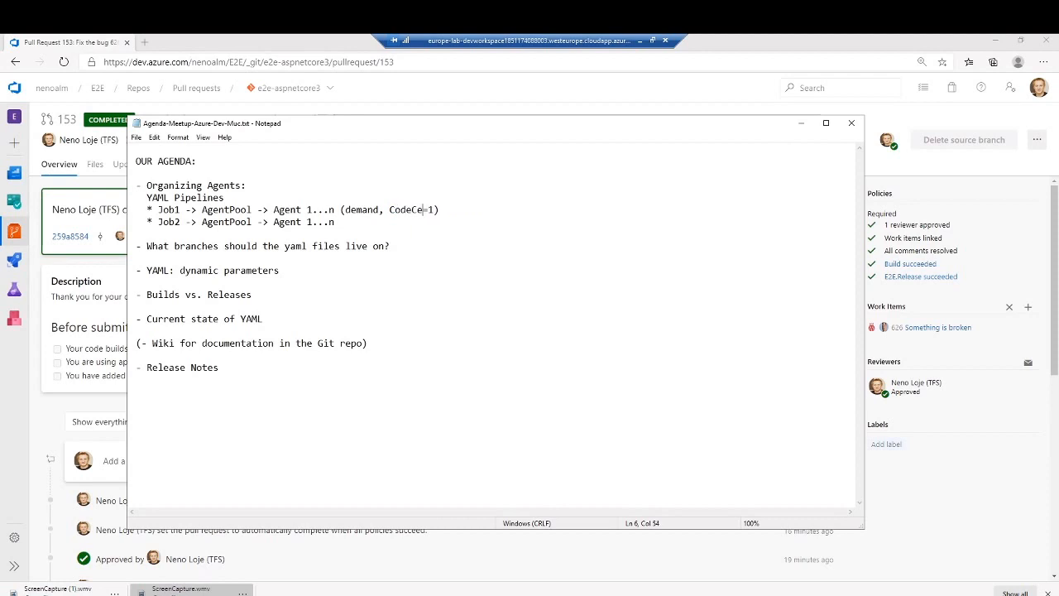
text(d)
key(End)
- Mark the agenda items on yaml file branches and "Organizing Agents" as done with an "x" in place of the dash
drag(135, 245, 141, 246)
text(x)
click(137, 186)
key(BackSpace)
text(x)
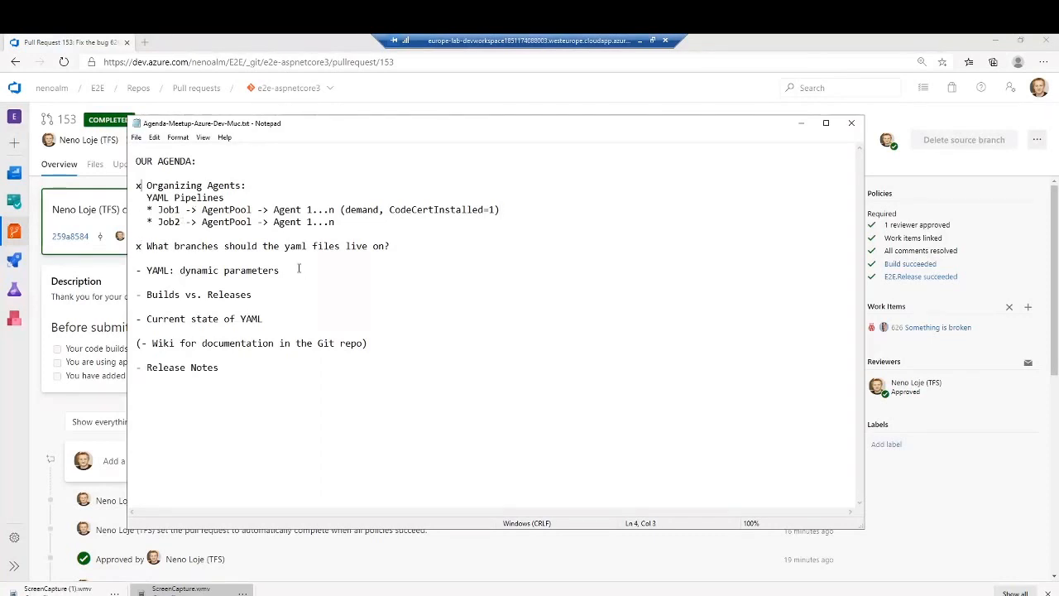
- Mark the "YAML: dynamic parameters" item with an "x" and append "=> No." to it
triple_click(298, 270)
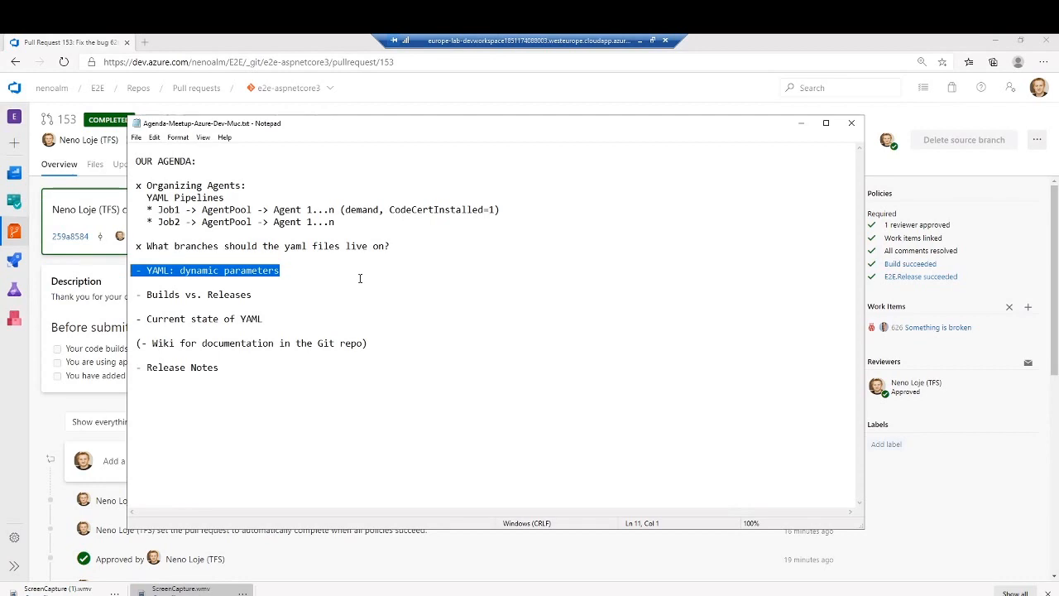
key(Right)
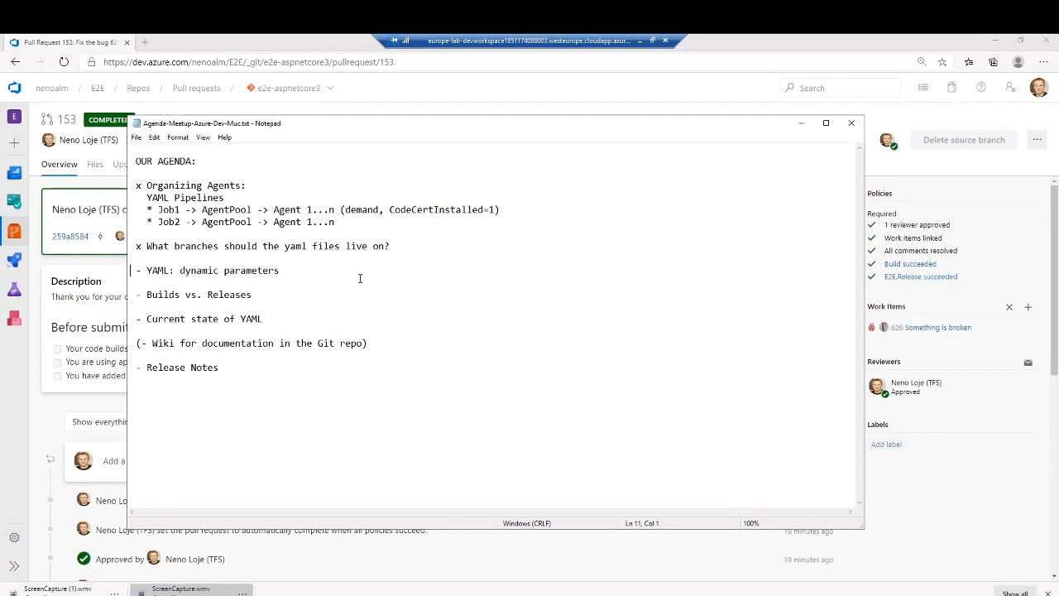
key(shift+Left)
text(x)
key(End)
text(=> No.)
- Append "(non-yaml, visual)" to the "Builds vs. Releases" agenda item
key(Down)
key(Down)
key(shift+End)
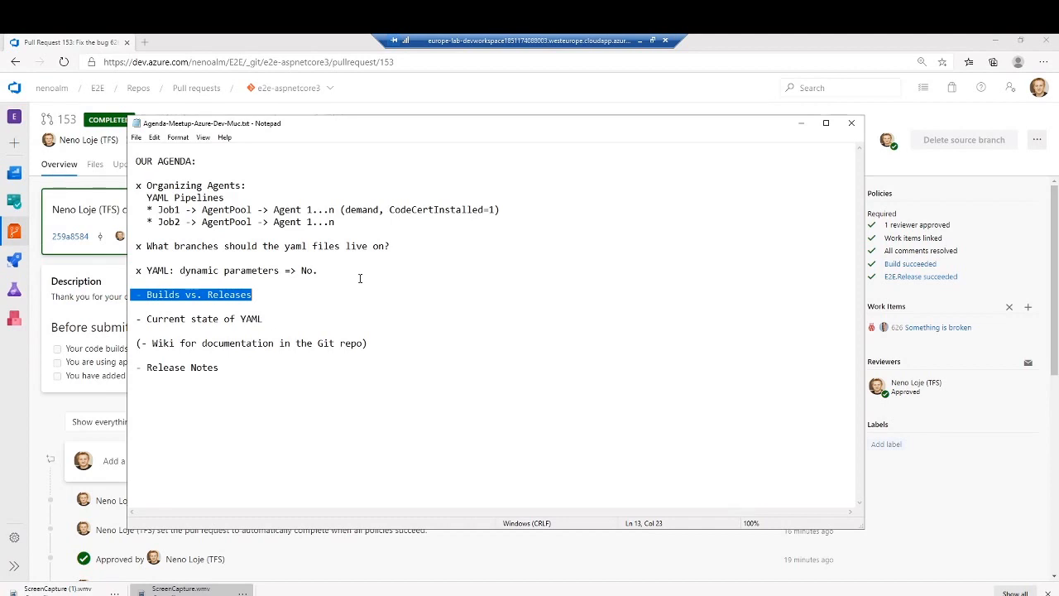
key(End)
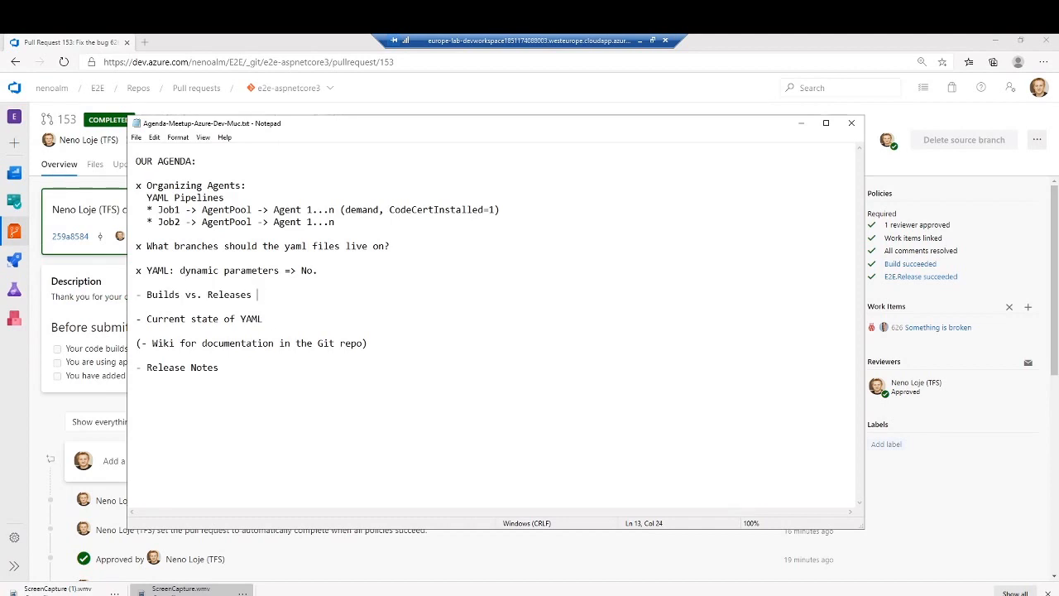
text((non-yaml, visual))
- Insert "(yaml)" after "Builds" in the Builds vs. Releases agenda item
key(Home)
key(ctrl+Right)
key(ctrl+Right)
key(Left)
text((y)
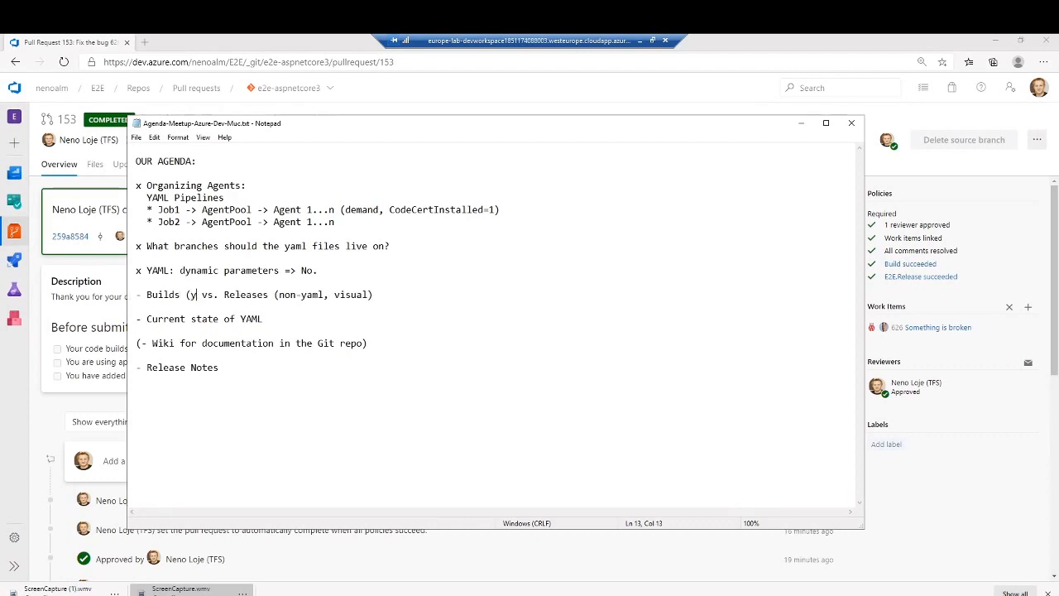
text(aml))
- Mark the Builds vs. Releases agenda item as done with an "x" in place of the dash
key(End)
key(shift+Home)
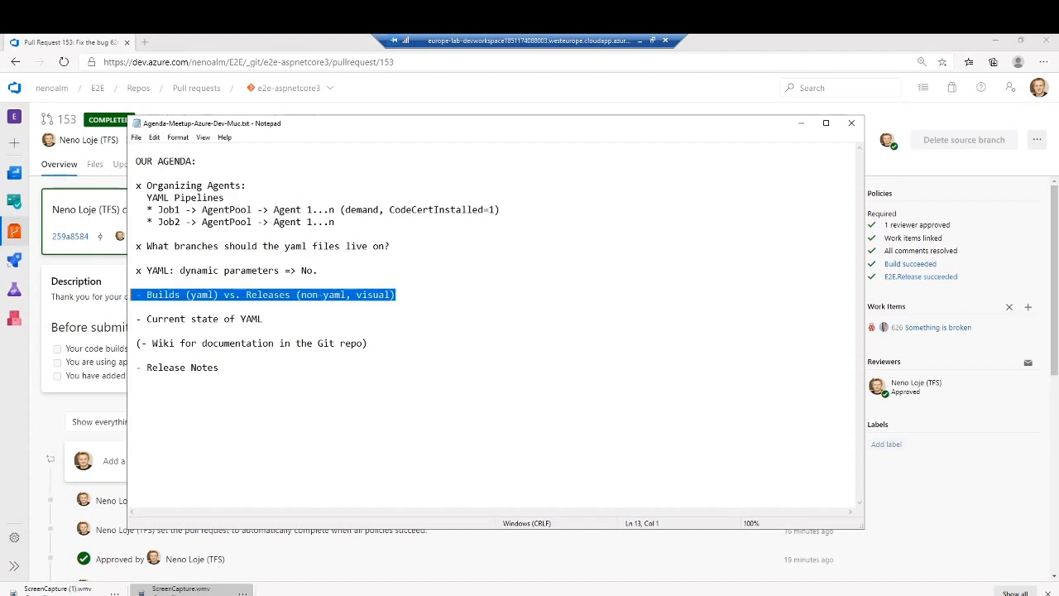
key(Home)
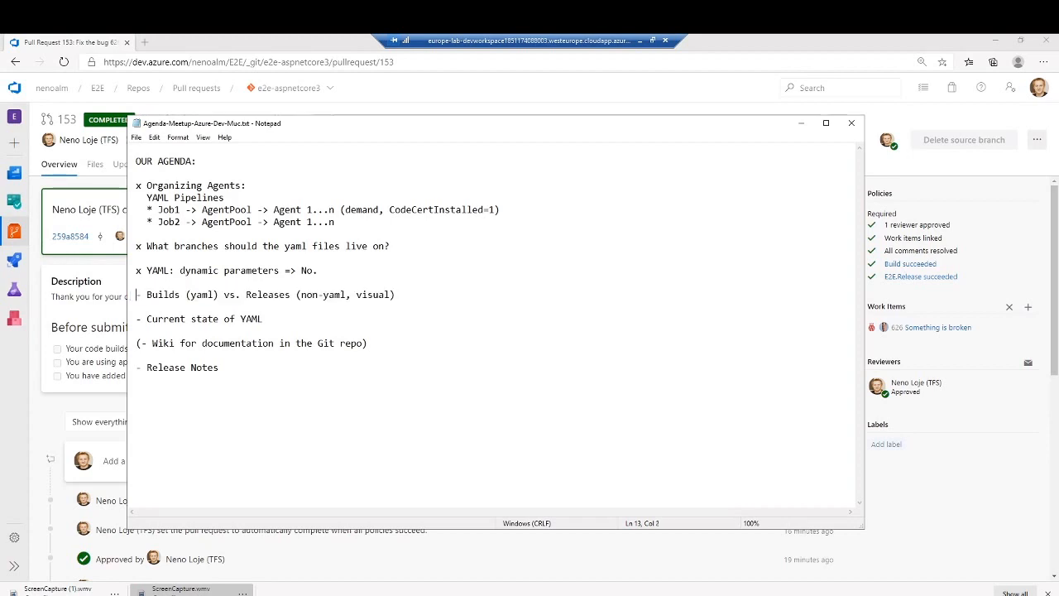
key(shift+Right)
text(x)
key(End)
key(shift+Home)
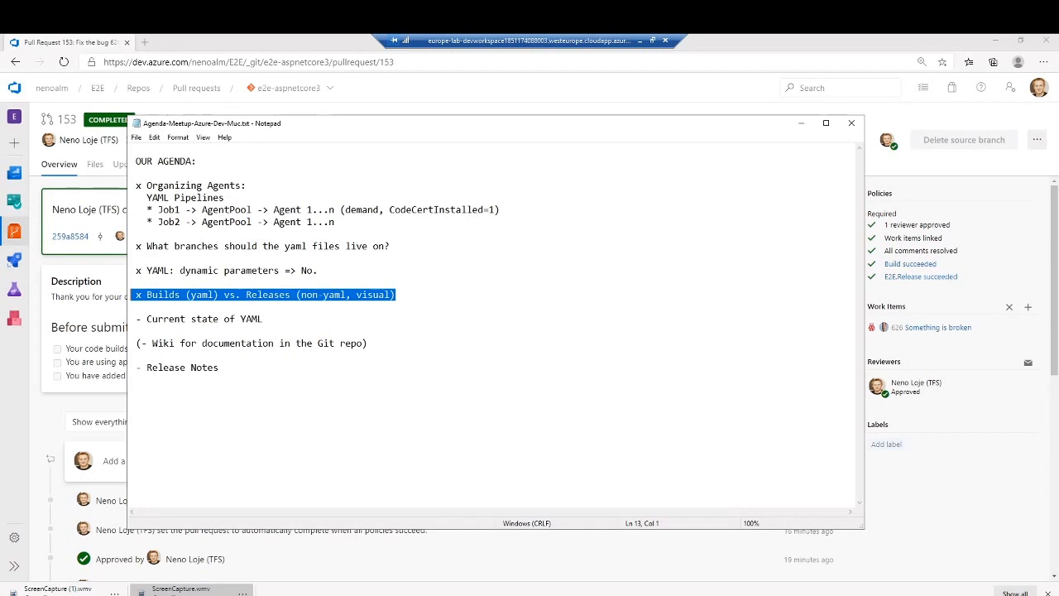
- Mark the "Current state of YAML" agenda item as done with an "x" in place of the dash
key(Down)
key(Down)
key(Delete)
text(x)
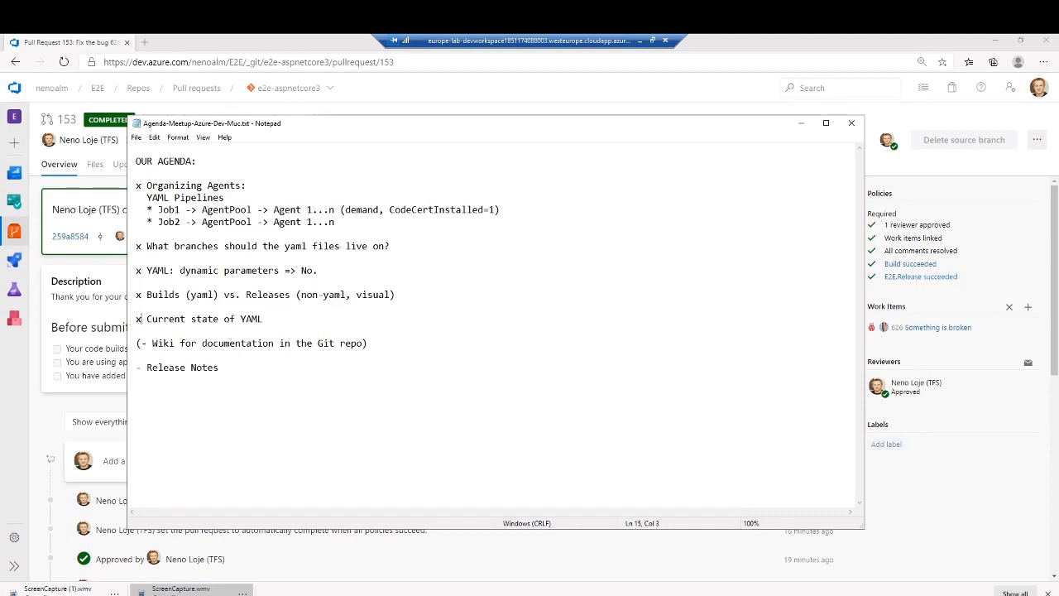
- Append "(DevOps Server 2019, .1, 2020)" to the "Current state of YAML" agenda item
key(End)
text((DevOps Server 2019)
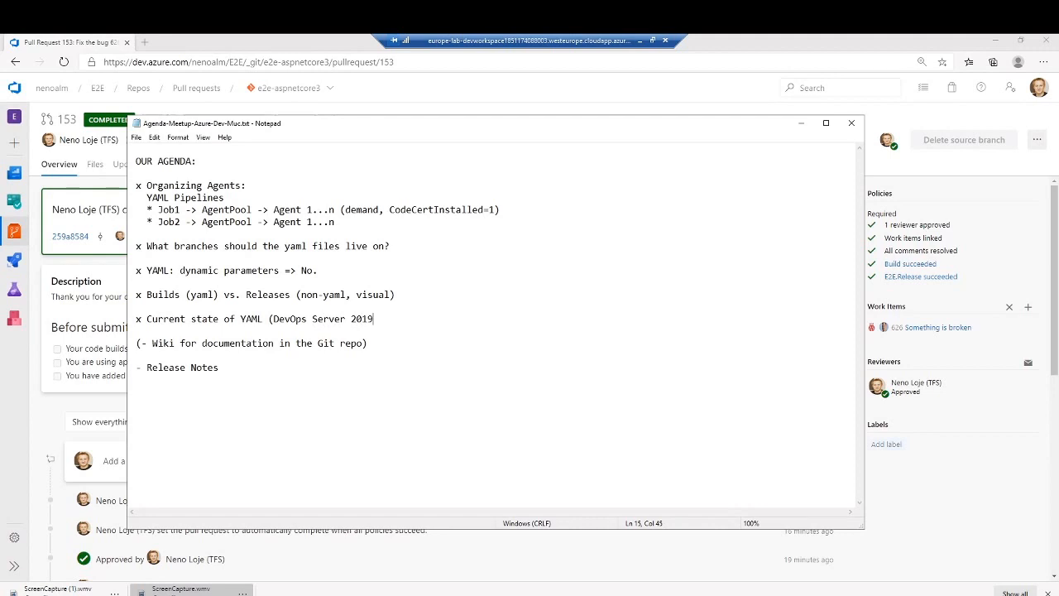
text(.1)
key(Left)
key(Left)
text(,)
key(End)
text(, 2020))
- Move the "- Release Notes" item above the Wiki documentation item, keeping a blank line between them
key(Down)
key(Down)
key(shift+Down)
key(shift+Down)
key(shift+Down)
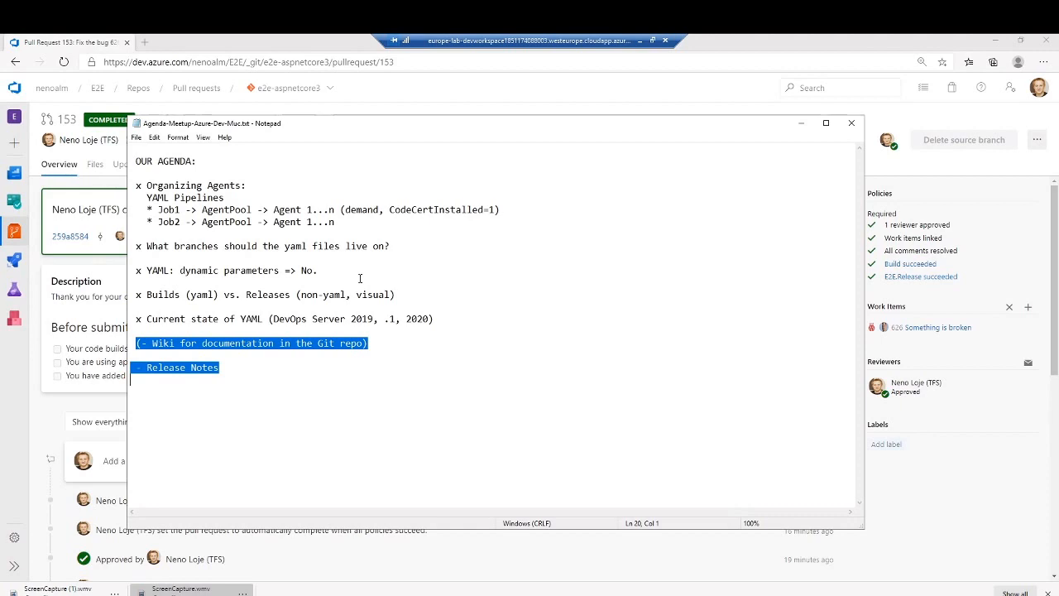
key(Up)
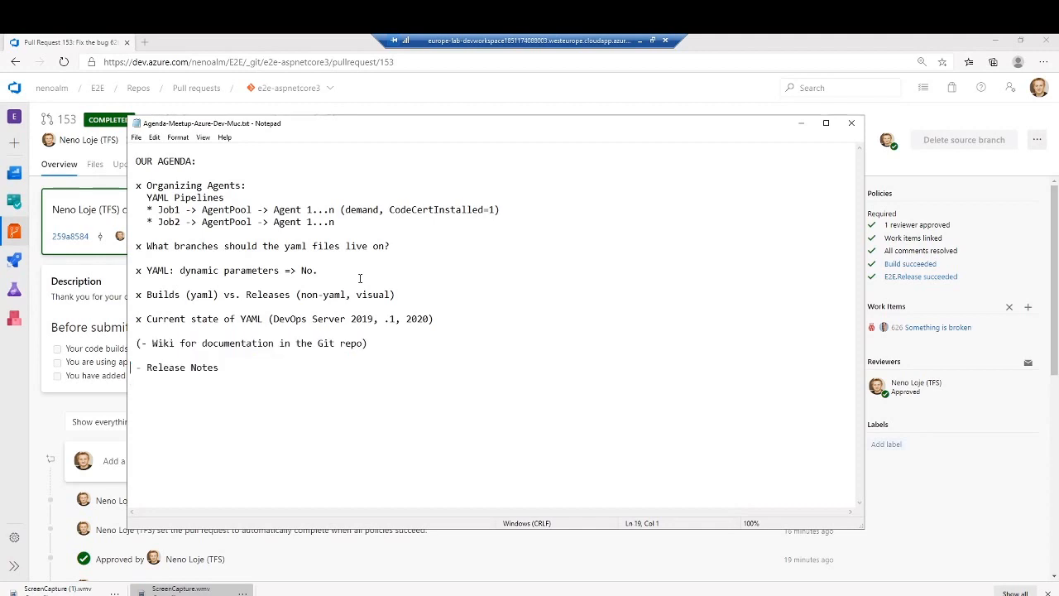
key(shift+Down)
key(ctrl+x)
key(Up)
key(Up)
key(Return)
key(Up)
key(ctrl+v)
- Add the agenda item "- Dependendies on the Board" below the Wiki documentation item
key(Down)
key(Down)
key(Down)
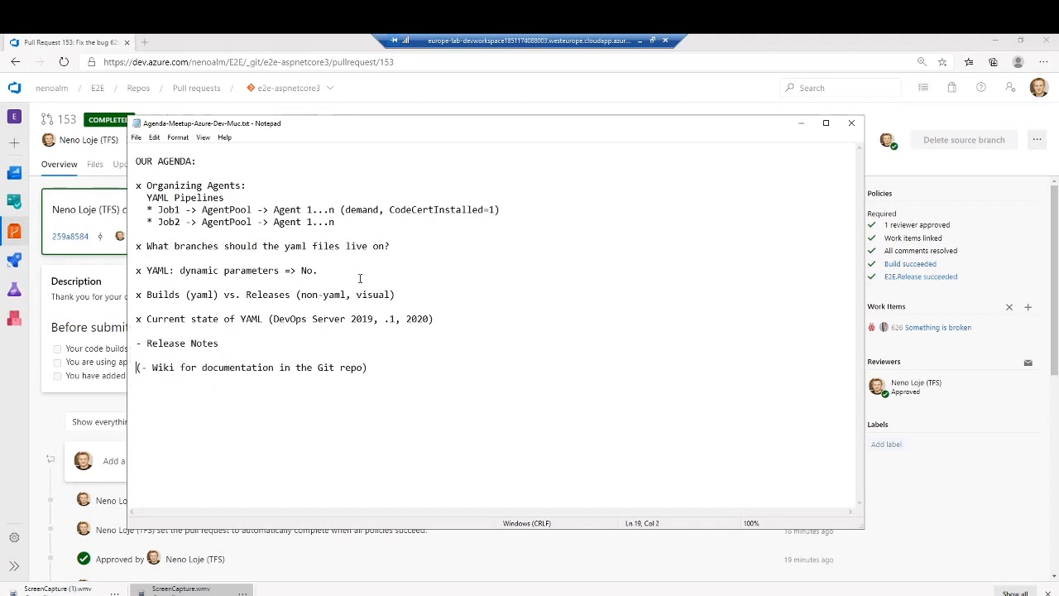
text(- Dependendies on the )
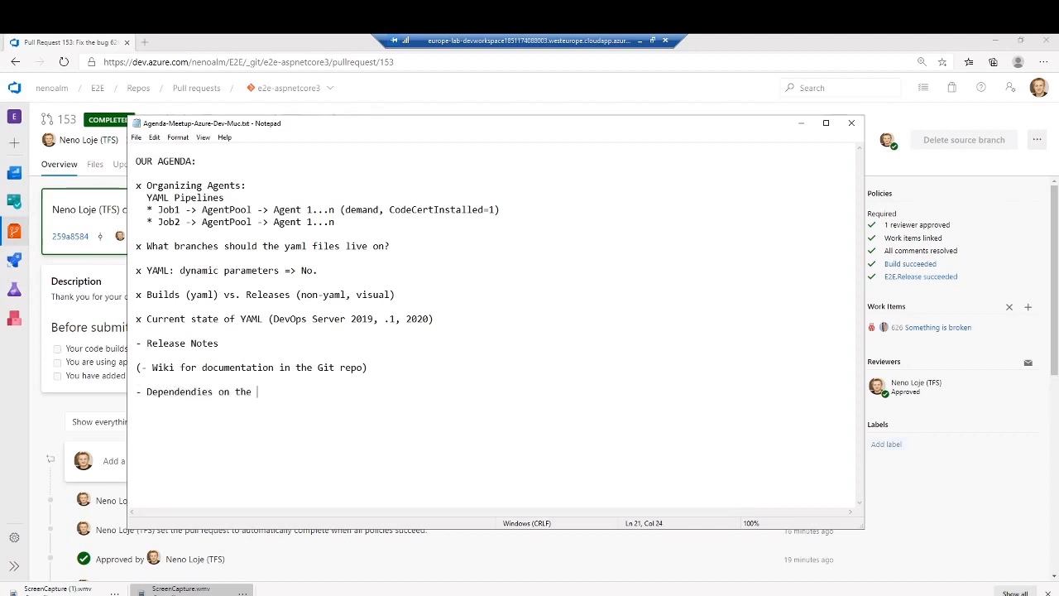
text(AZure Board)
key(ctrl+Left)
key(ctrl+shift+Left)
key(Delete)
key(End)
key(shift+Home)
key(End)
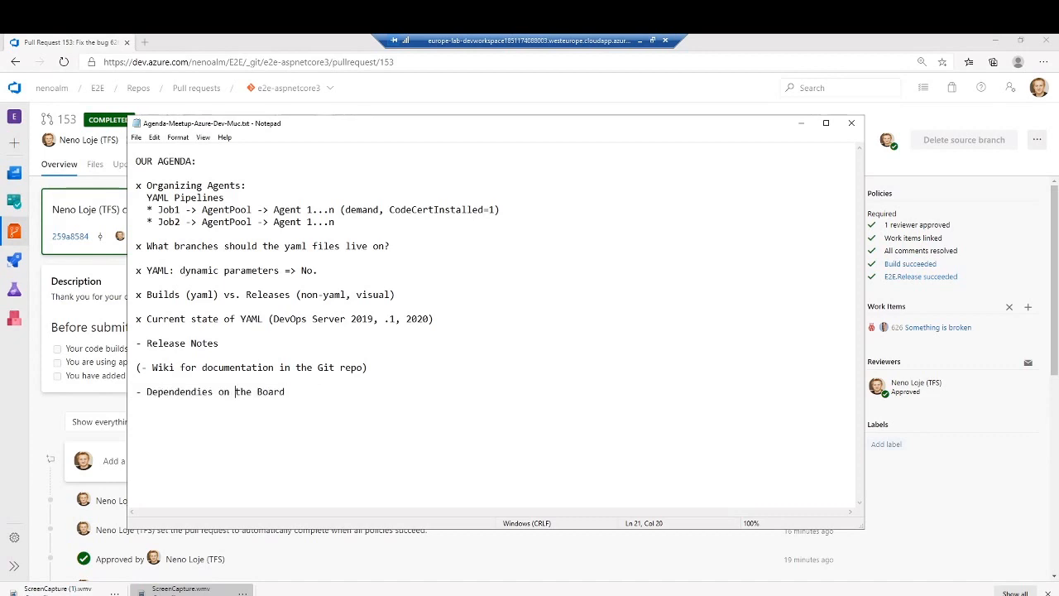
- Insert "tasks on" before "the Board" in the last agenda item
key(ctrl+Left)
key(ctrl+Left)
text(tasks on)
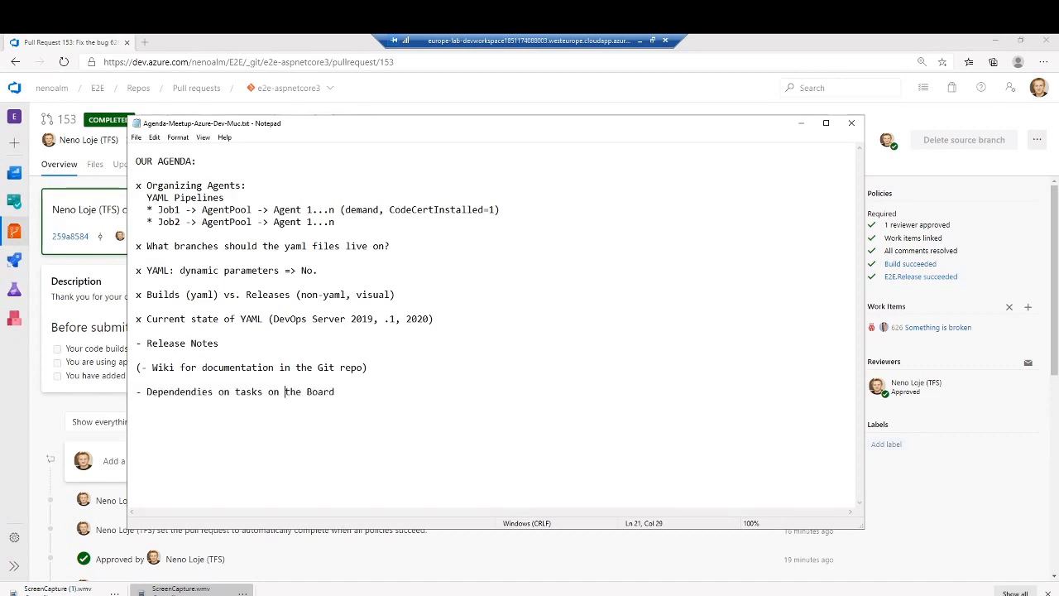
- Highlight the "- Release Notes" agenda item as the topic under discussion
key(Home)
key(Up)
key(Up)
key(Up)
key(Up)
key(shift+End)
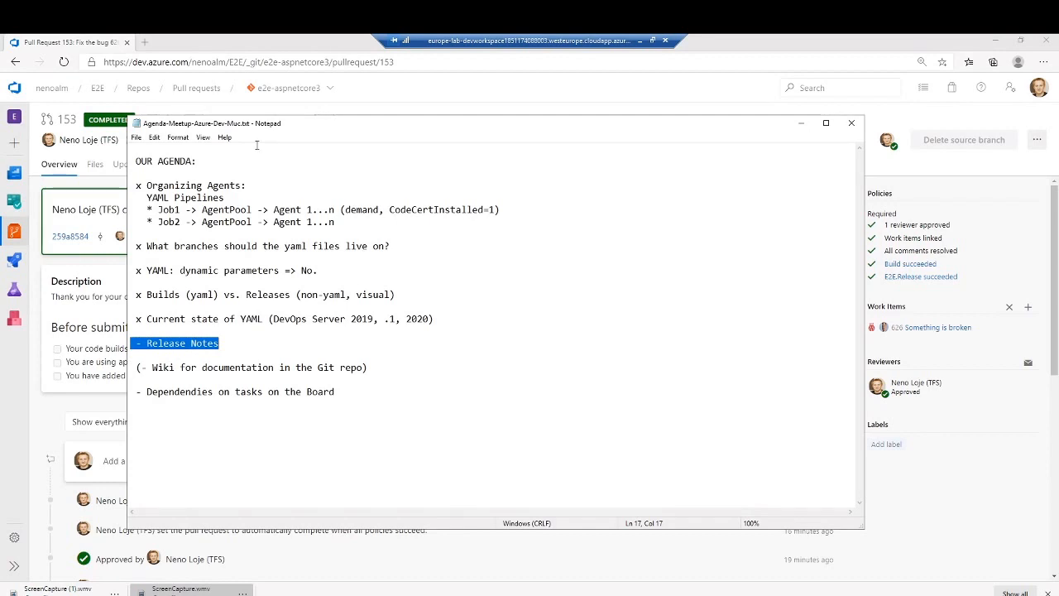
- Switch to Azure DevOps in the browser and open the E2E project's Releases page in a new tab
click(255, 47)
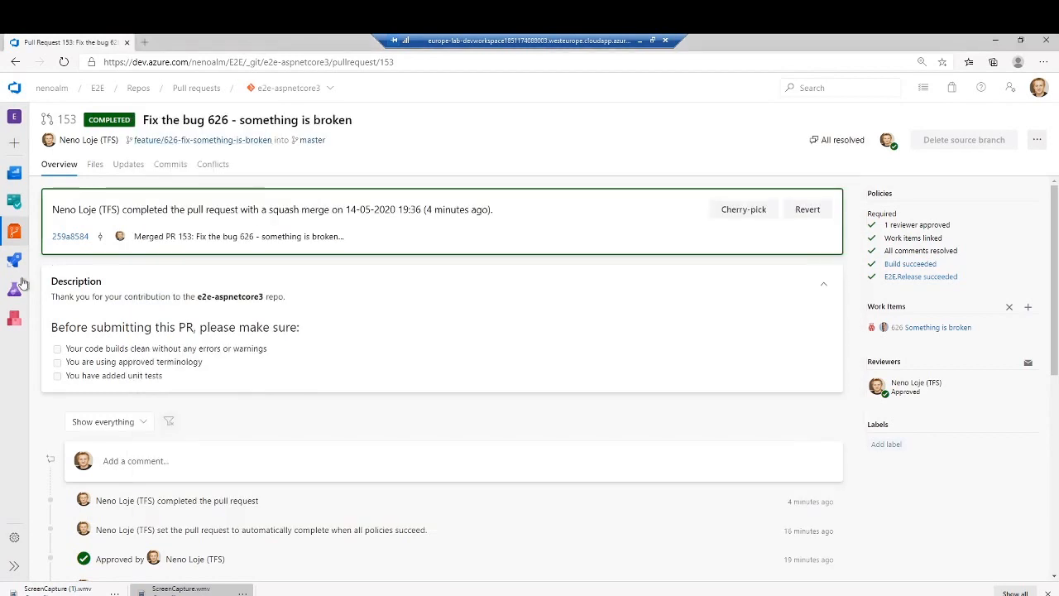
mouse_move(15, 262)
right_click(83, 323)
click(136, 330)
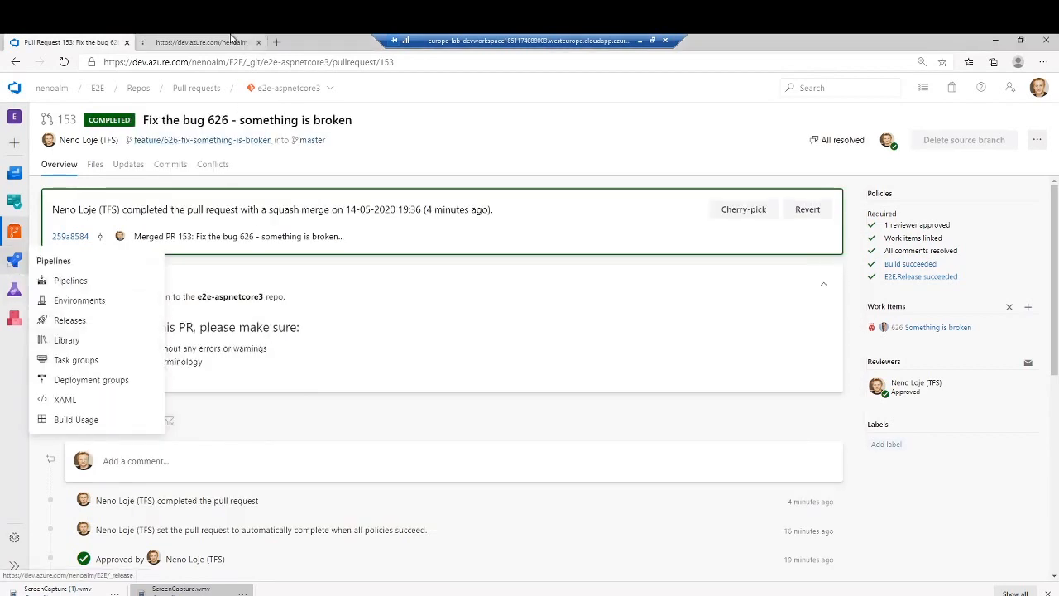
click(232, 39)
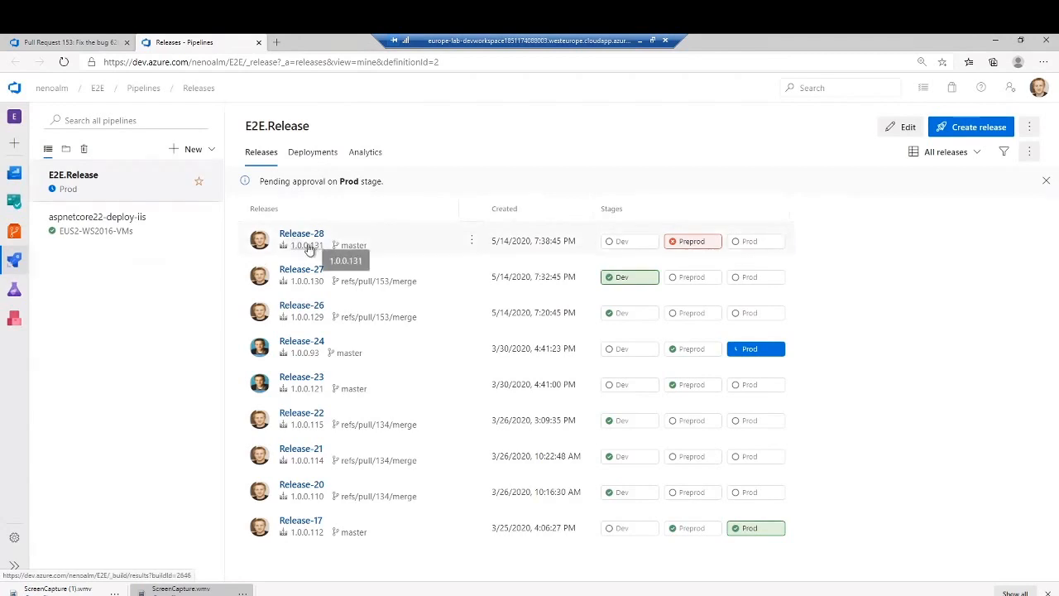
- Open Release-28 and view the work items associated with its Preprod stage
click(301, 236)
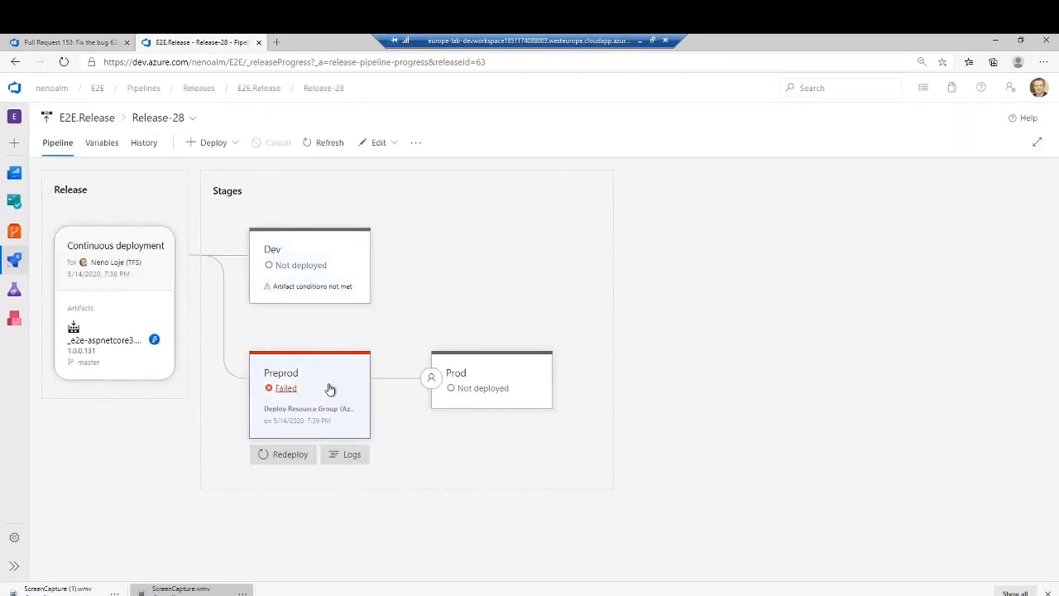
click(329, 389)
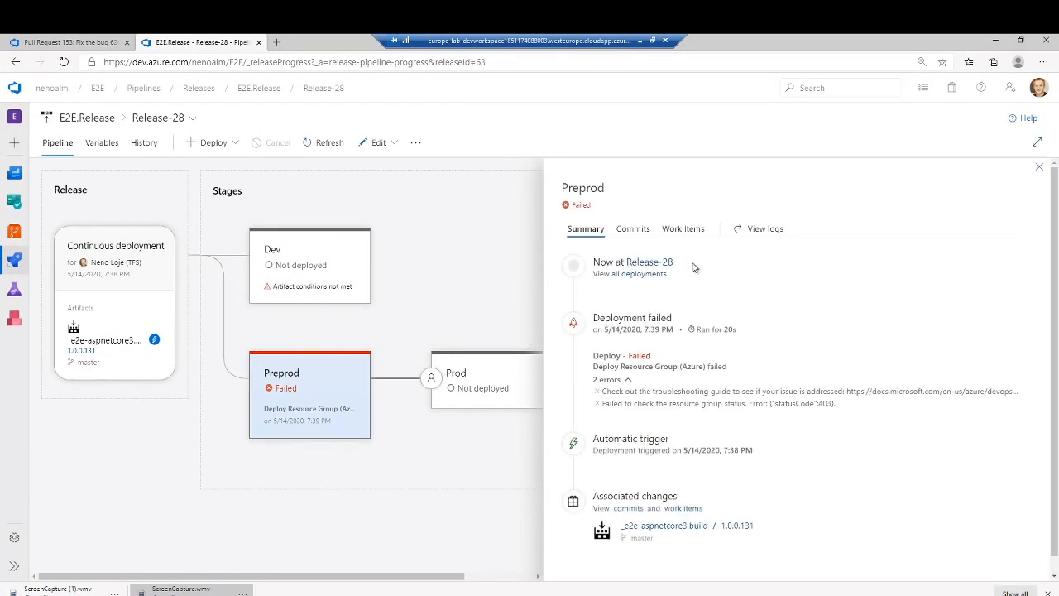
click(692, 233)
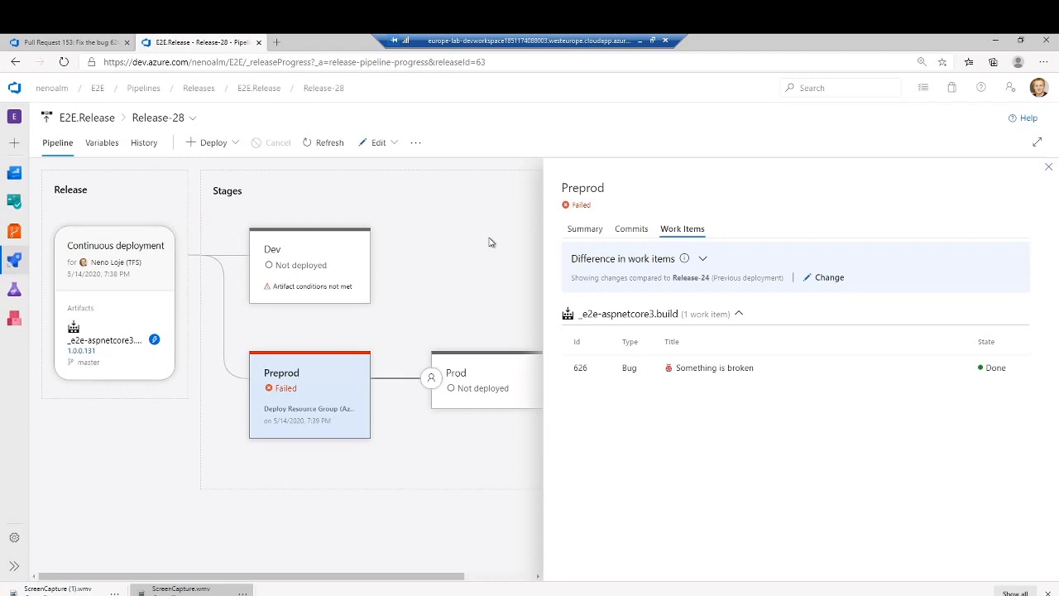
- Review the Preprod stage's deployment summary and its list of commits
mouse_move(321, 394)
click(592, 234)
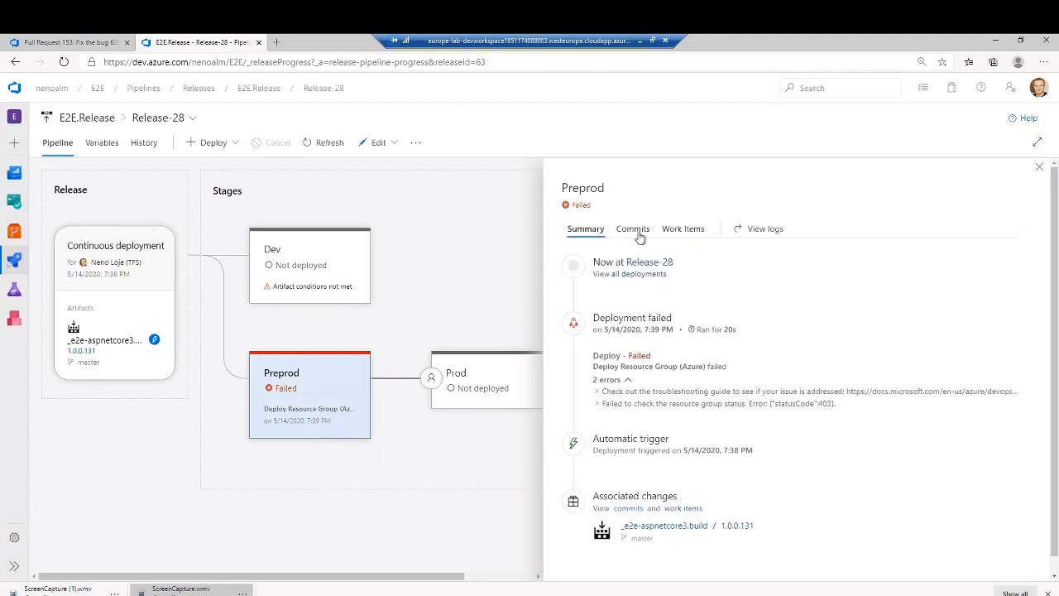
click(631, 230)
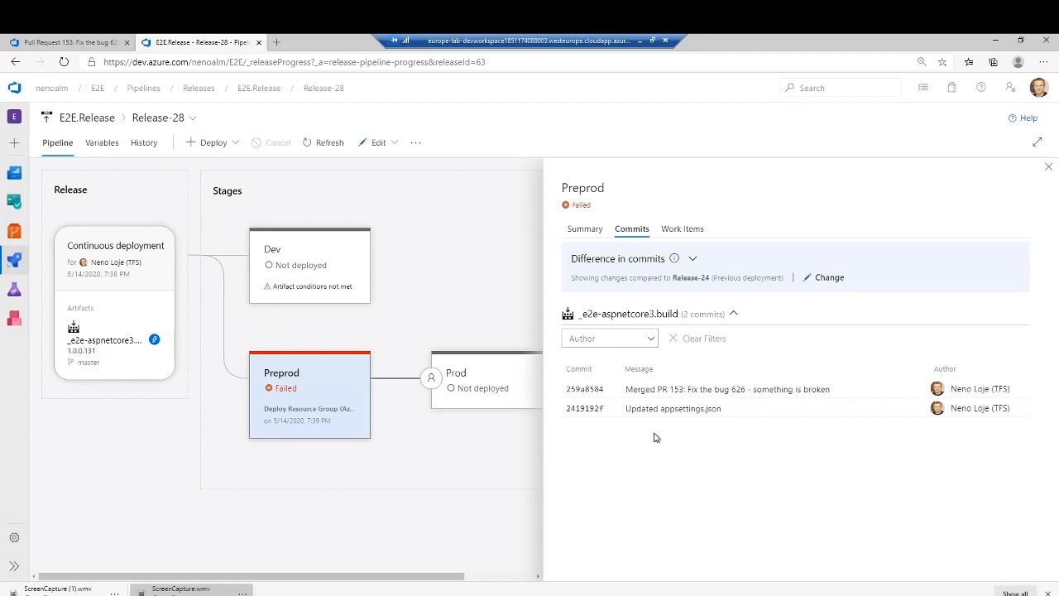
- Review the earlier releases selectable for comparison with the Preprod deployment, and return to the stage's work items
click(824, 278)
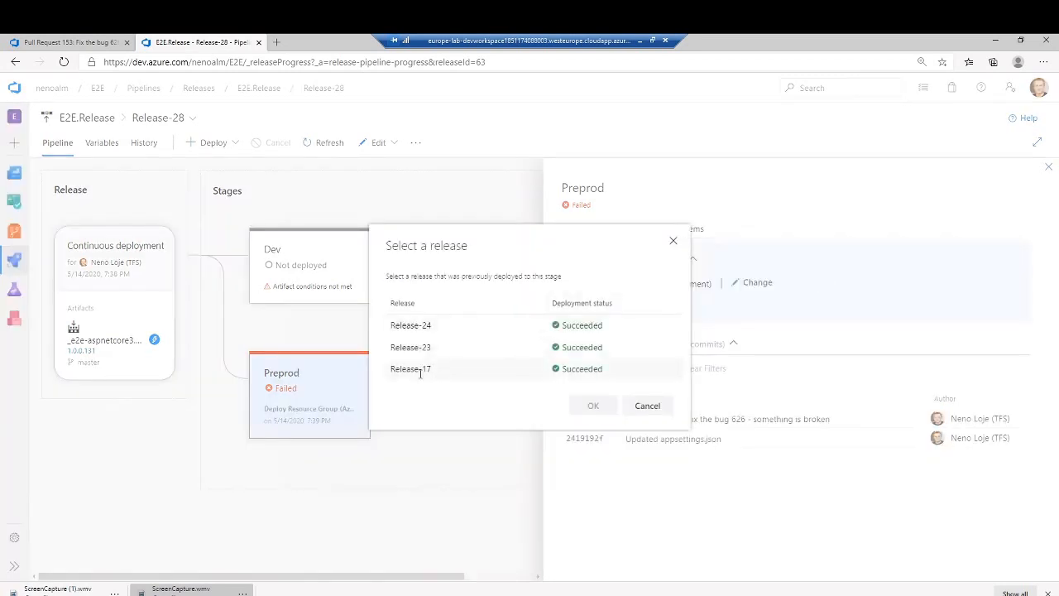
click(451, 372)
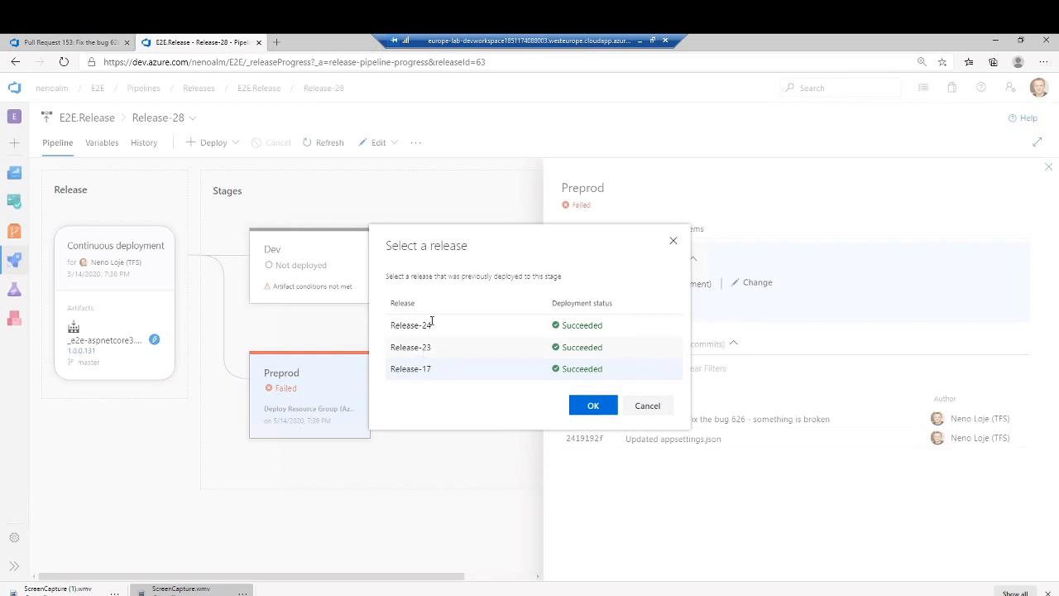
click(648, 405)
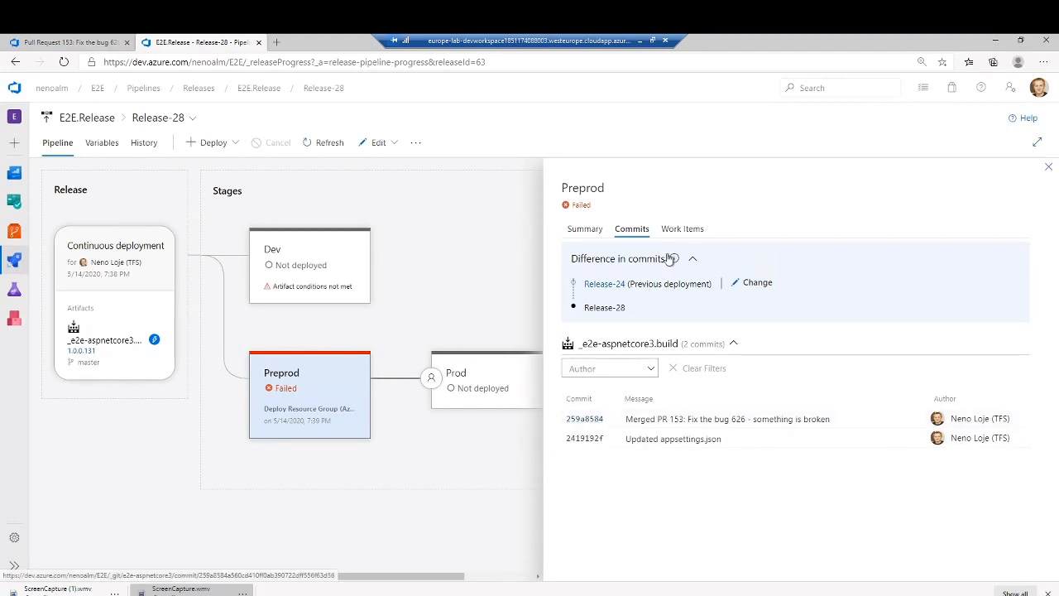
click(684, 230)
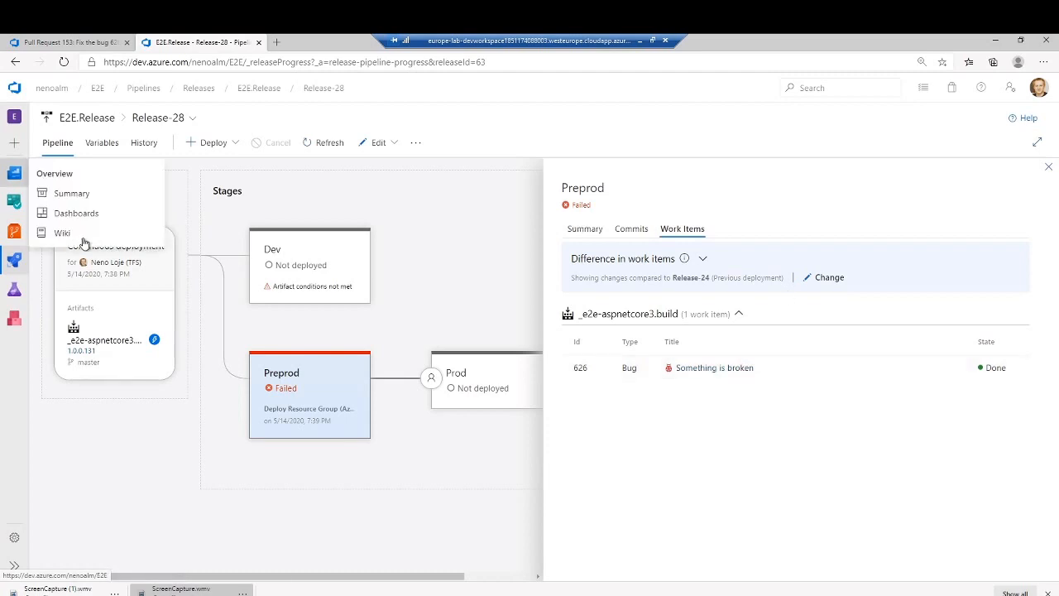
- Create a new work item query in the project's Boards, run it, and select results 609 through 614
click(13, 204)
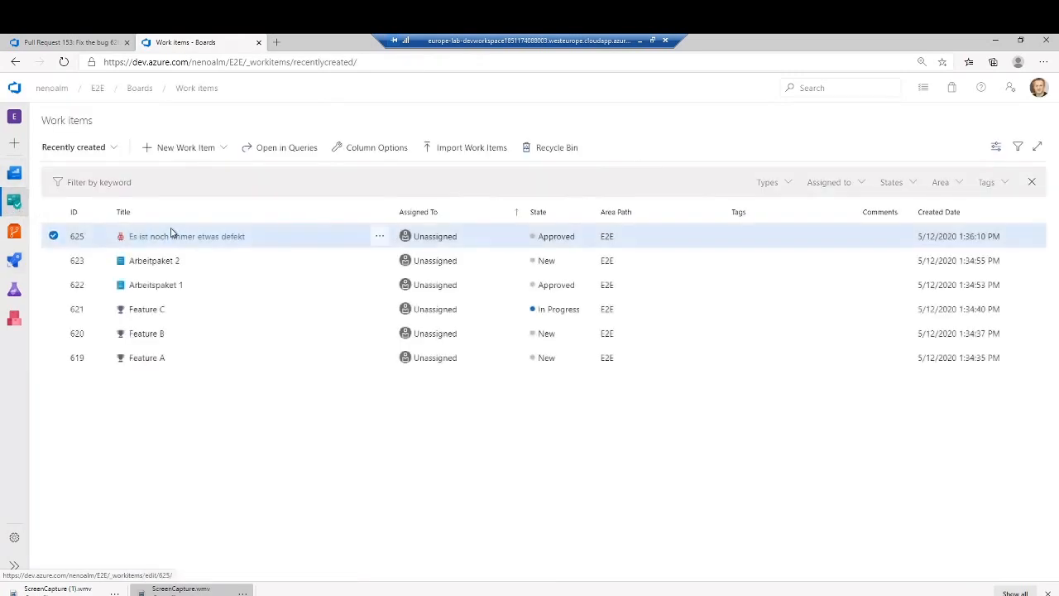
mouse_move(14, 204)
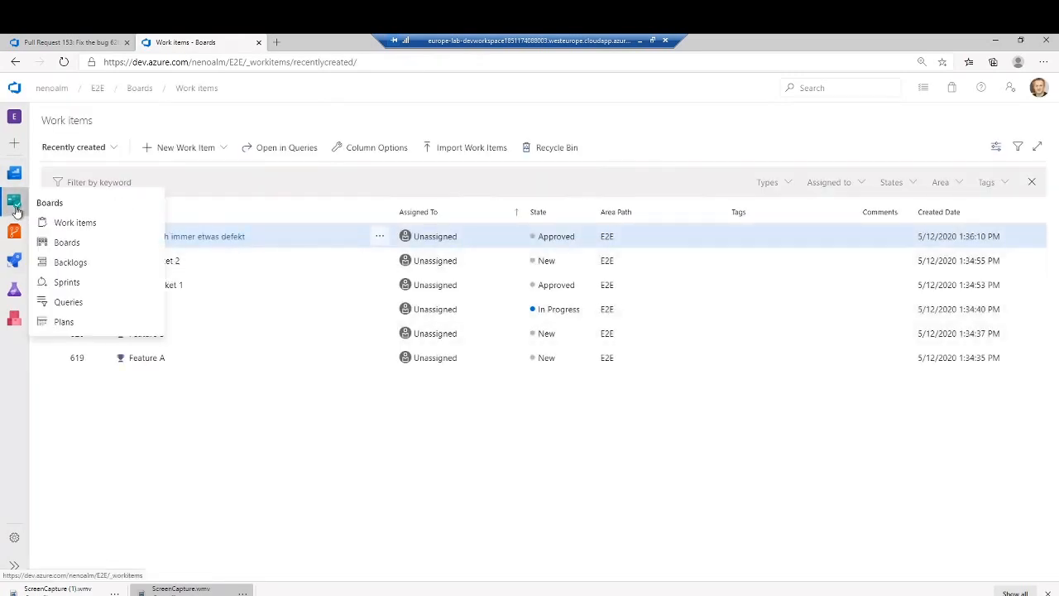
click(82, 301)
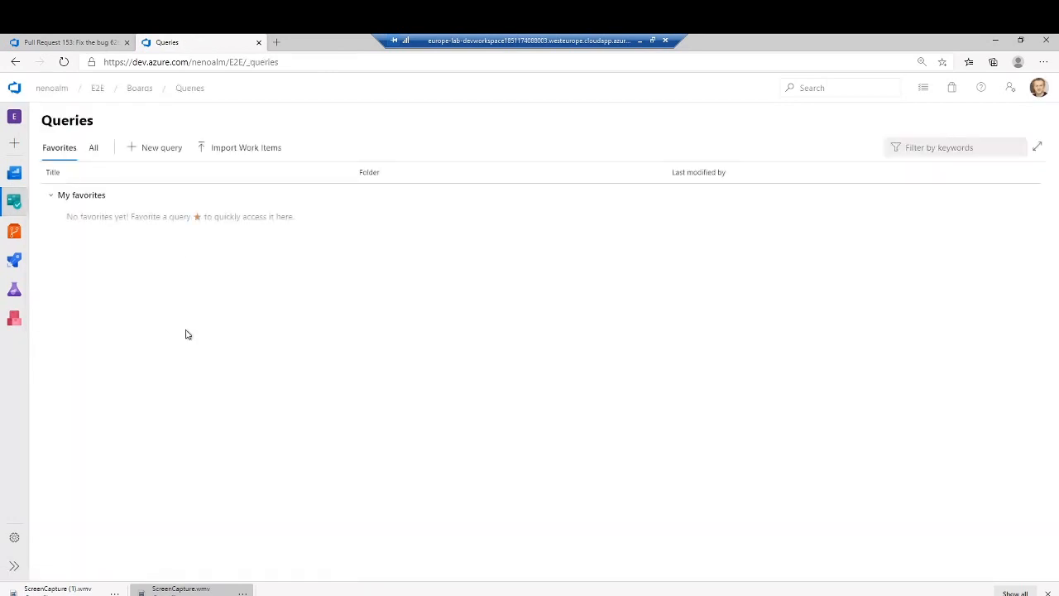
click(175, 159)
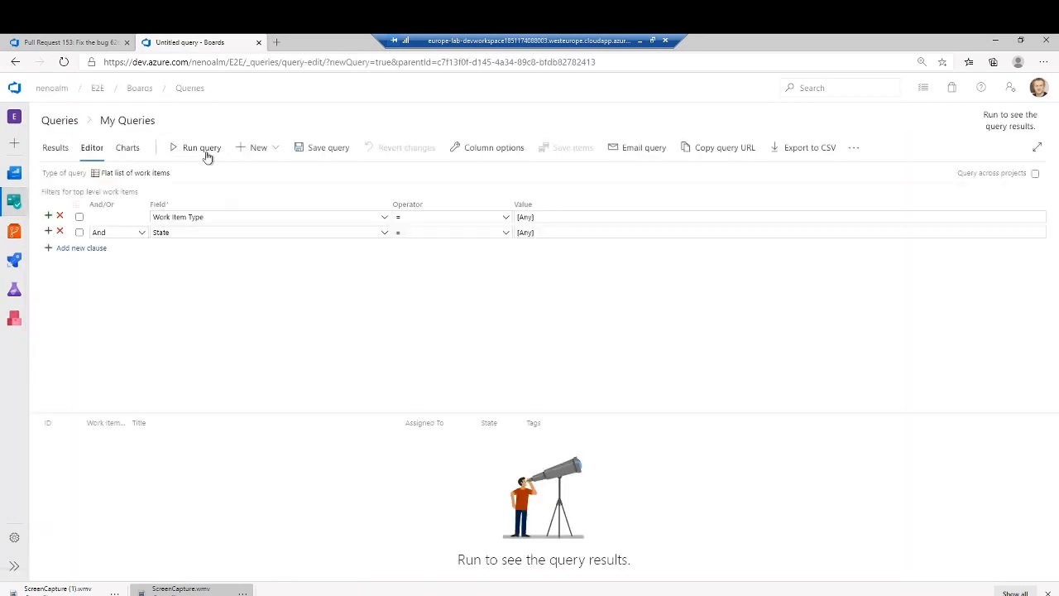
click(193, 150)
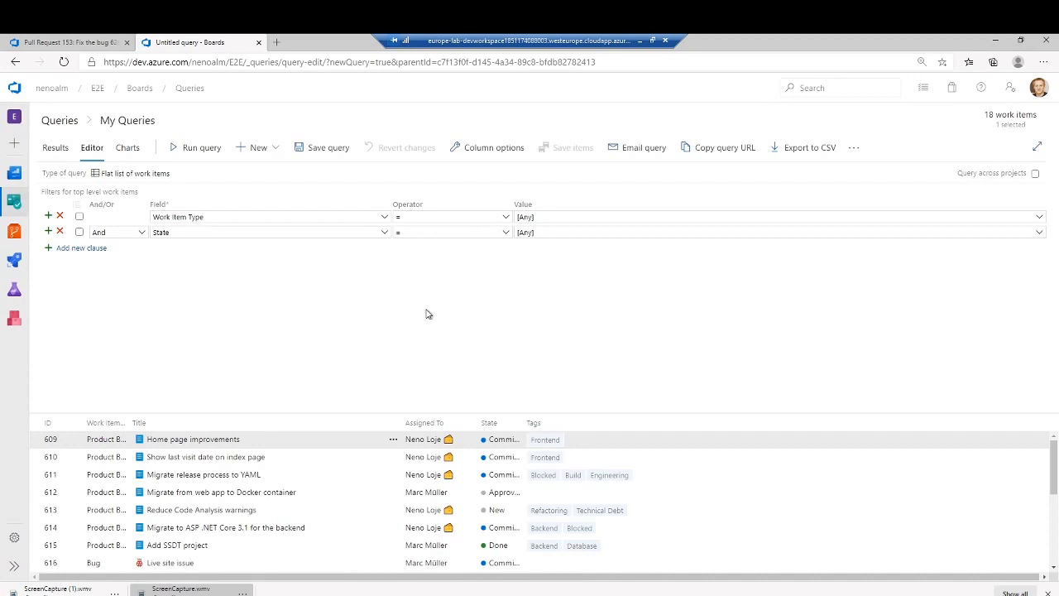
shift+click(346, 530)
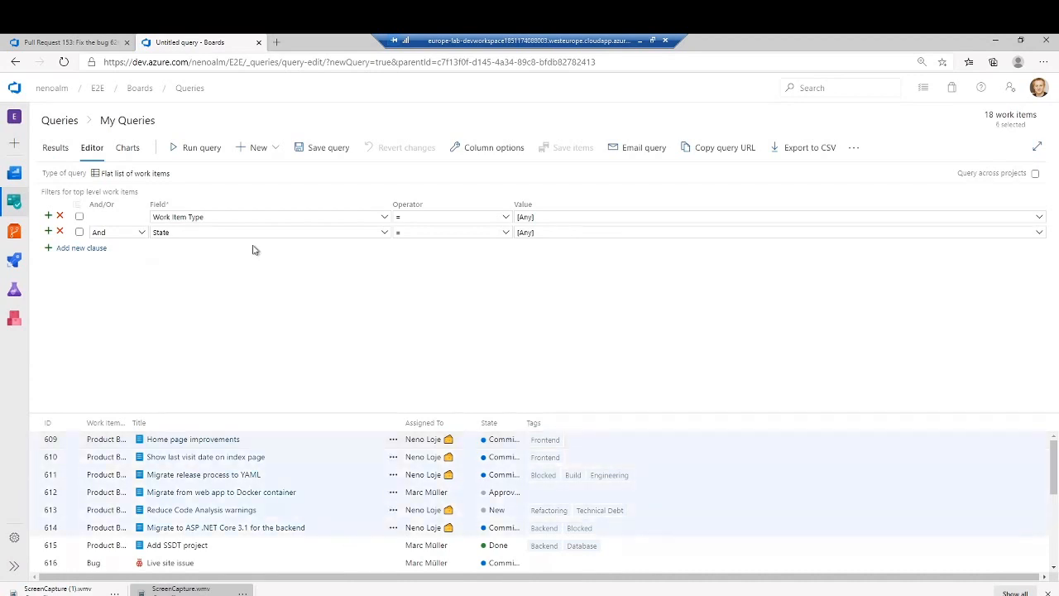
- Filter the query to State = Done and Iteration Path = E2E\Sprint 1, and run it
click(516, 234)
text(Done)
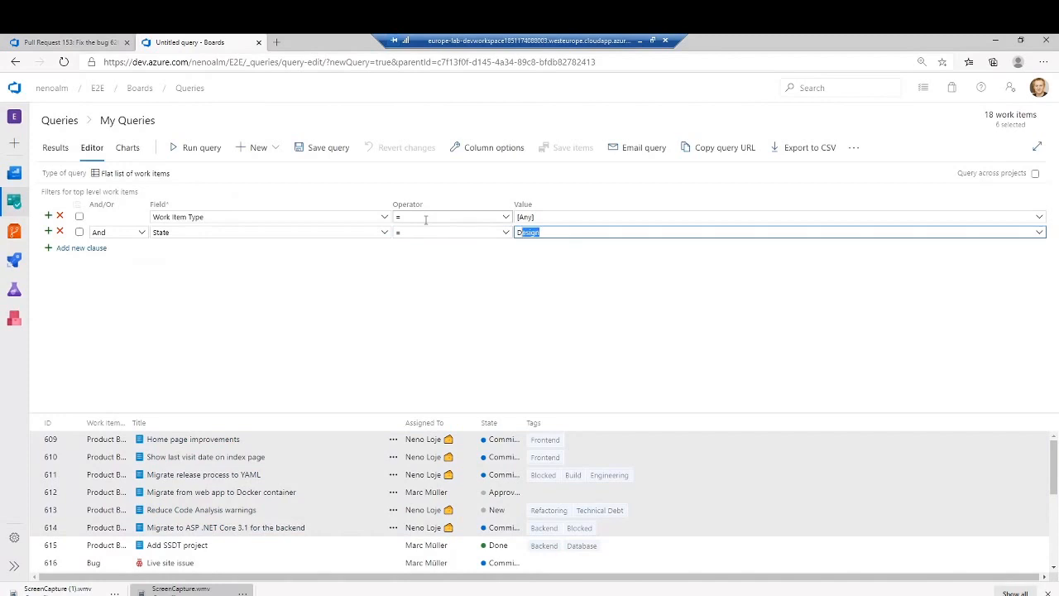
click(81, 248)
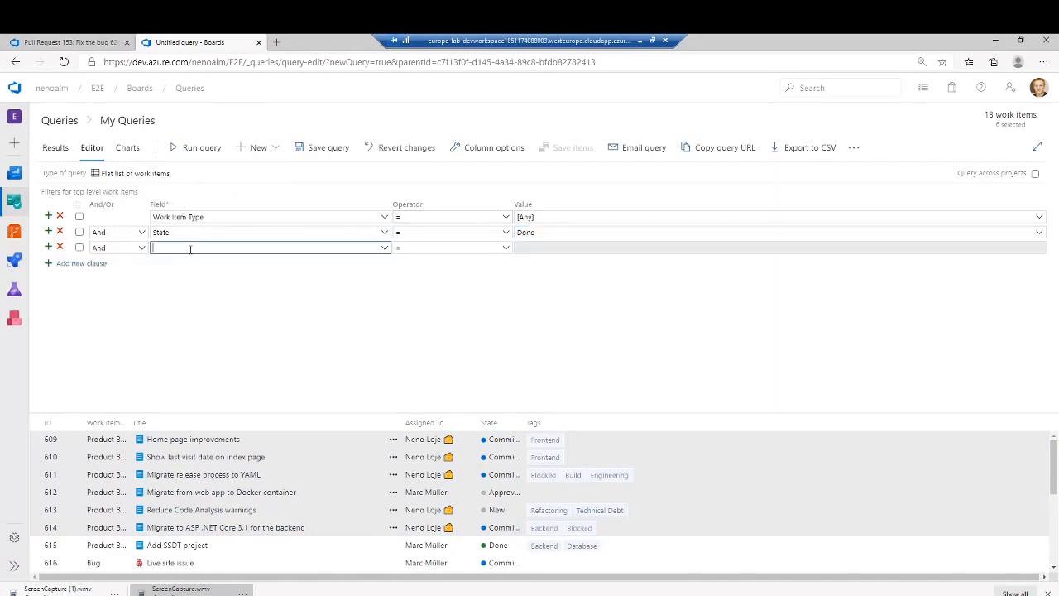
text(Iterat)
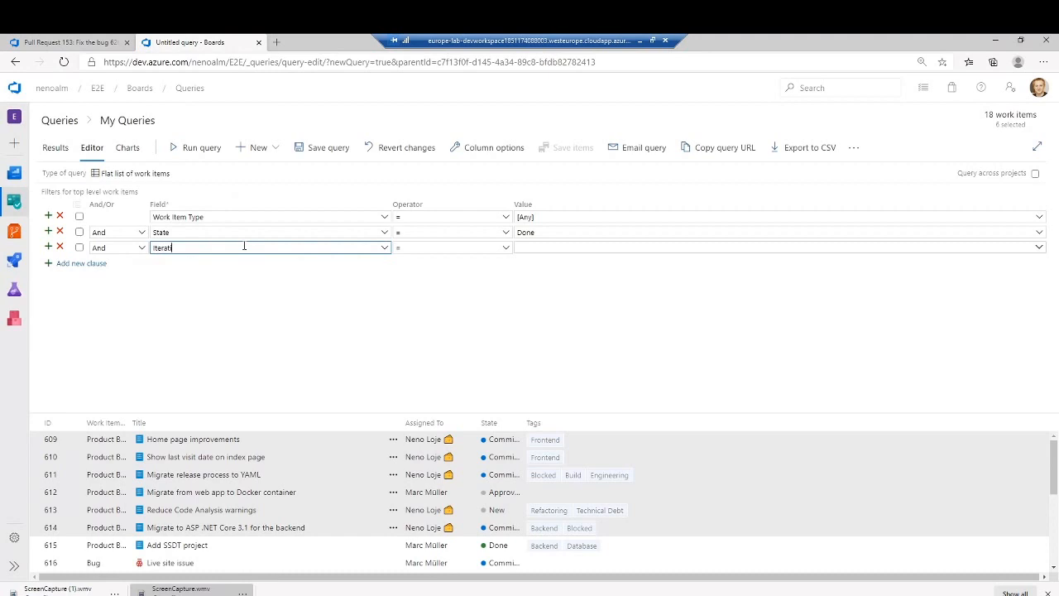
key(Tab)
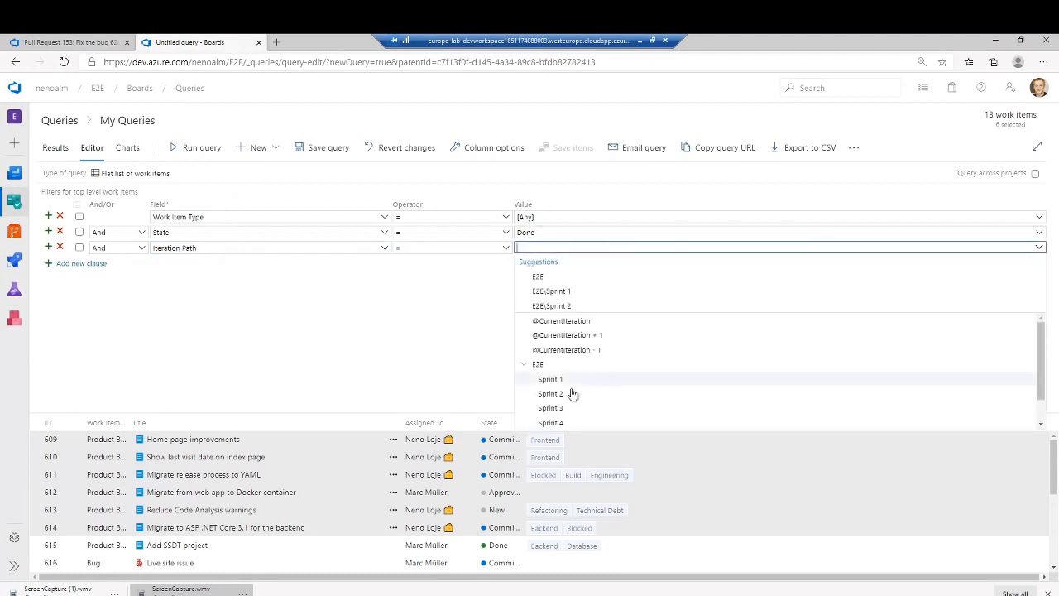
click(568, 386)
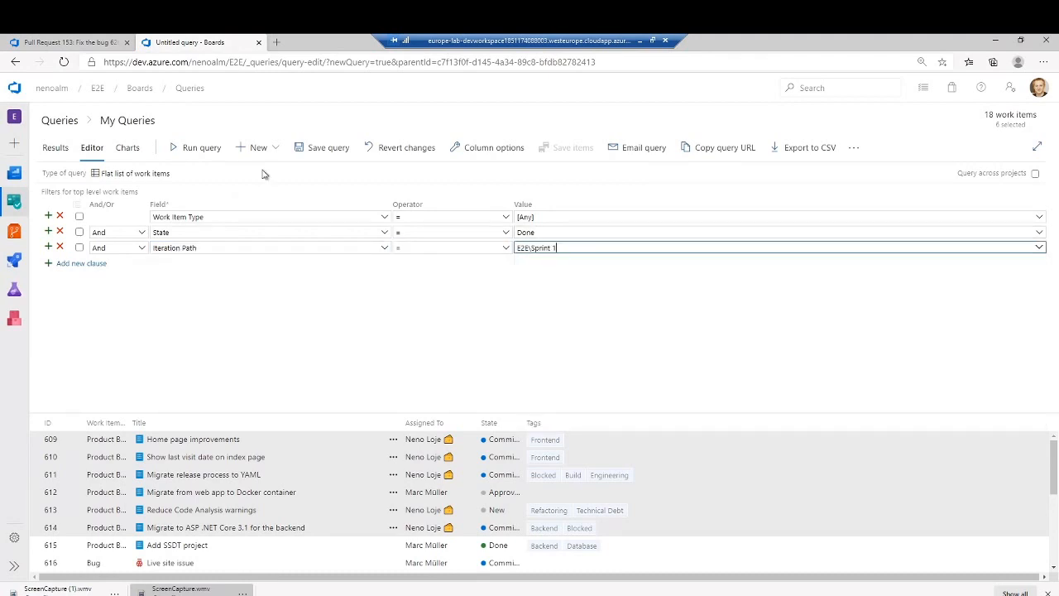
click(205, 150)
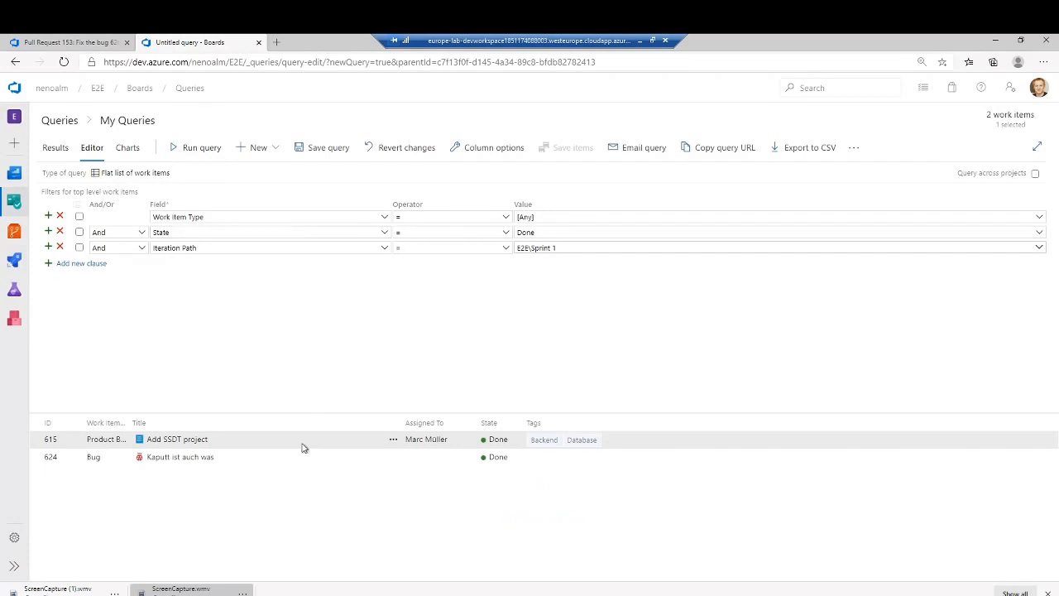
- Select both query results, work items 615 and 624, and show the actions available for them
click(262, 459)
ctrl+click(256, 444)
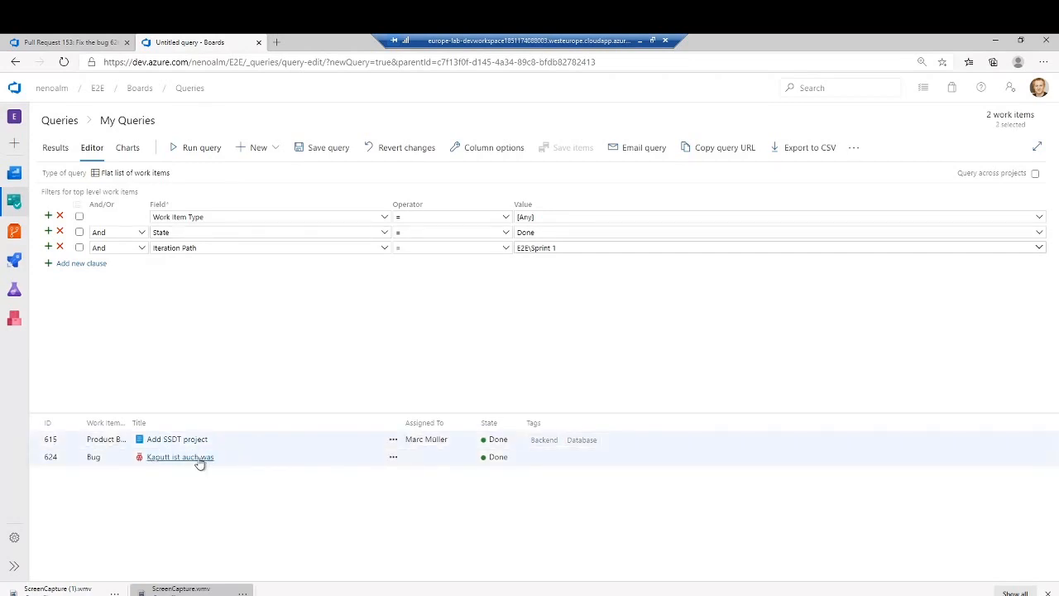
right_click(308, 451)
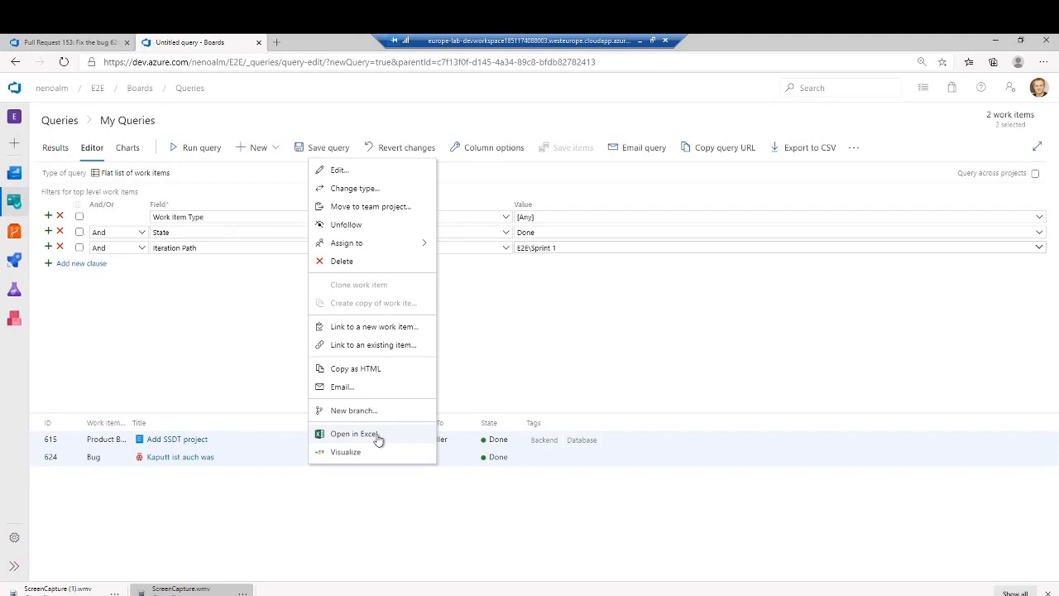
- Switch to the Notepad agenda, mark the Release Notes item as done with an x, and highlight the Wiki documentation item
click(266, 595)
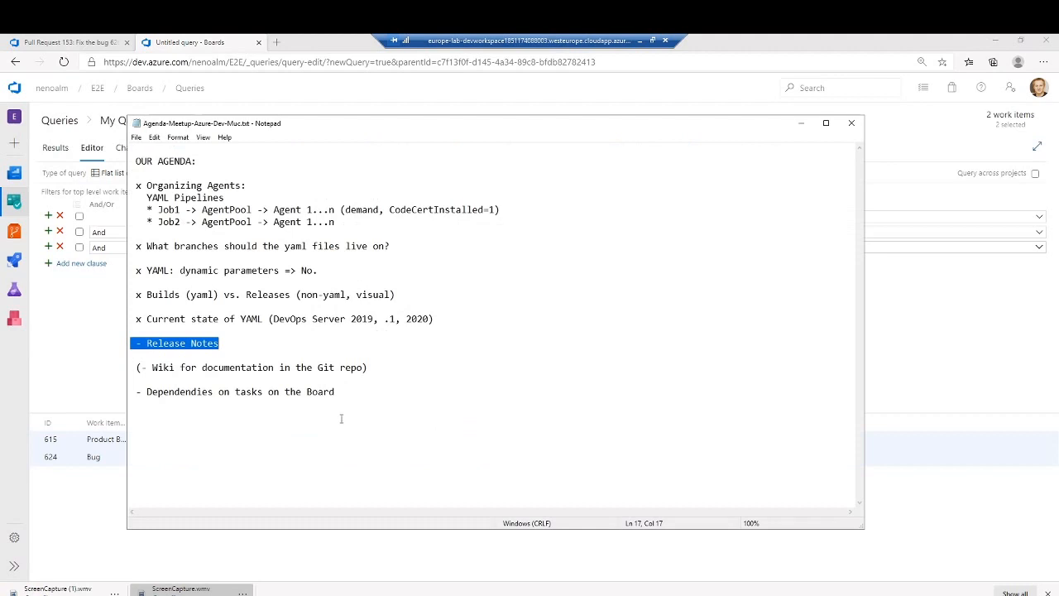
click(143, 344)
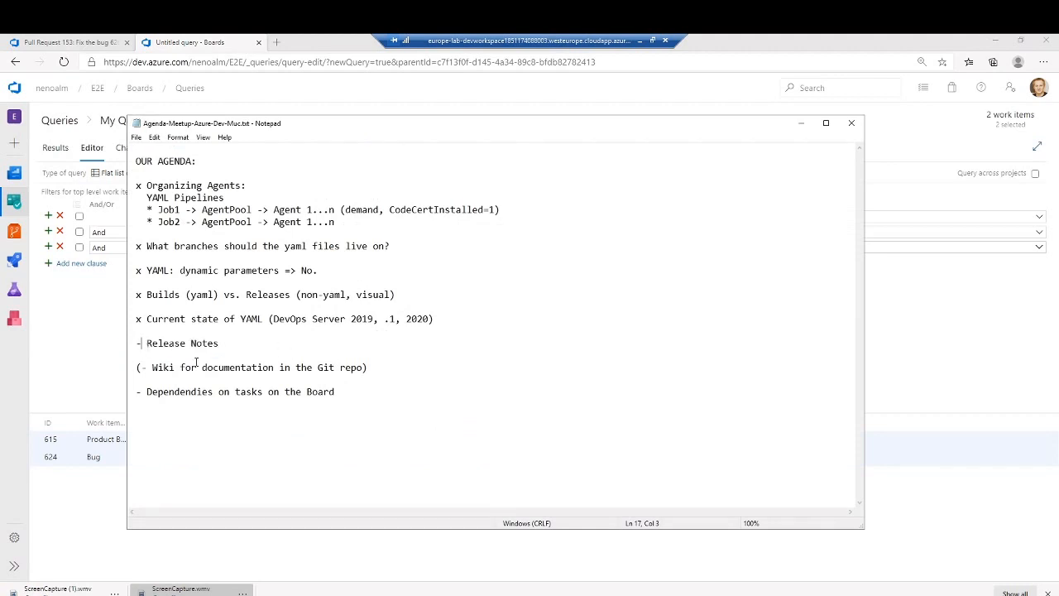
key(BackSpace)
text(x)
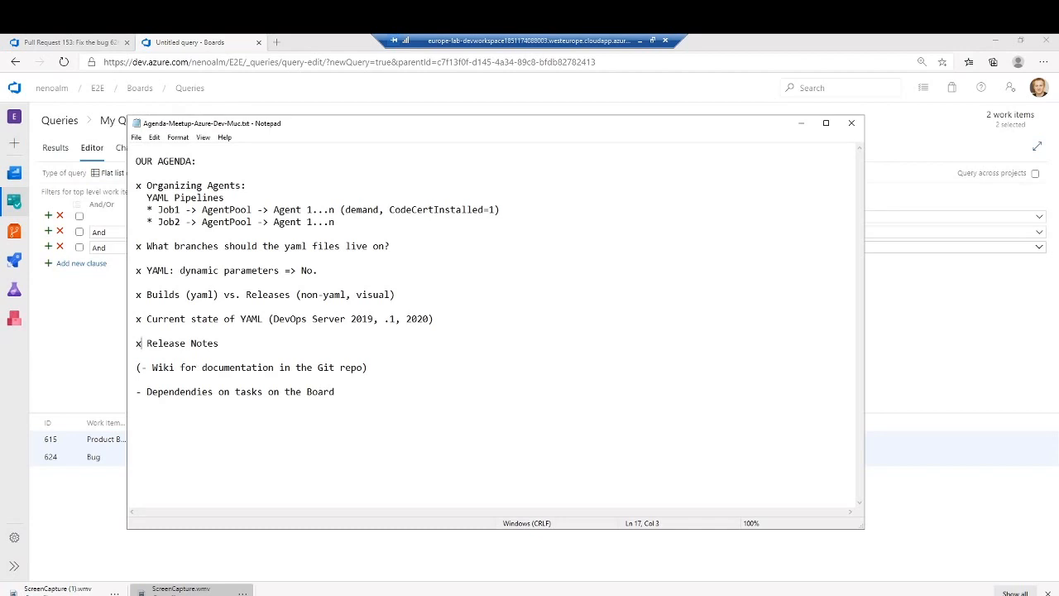
triple_click(196, 361)
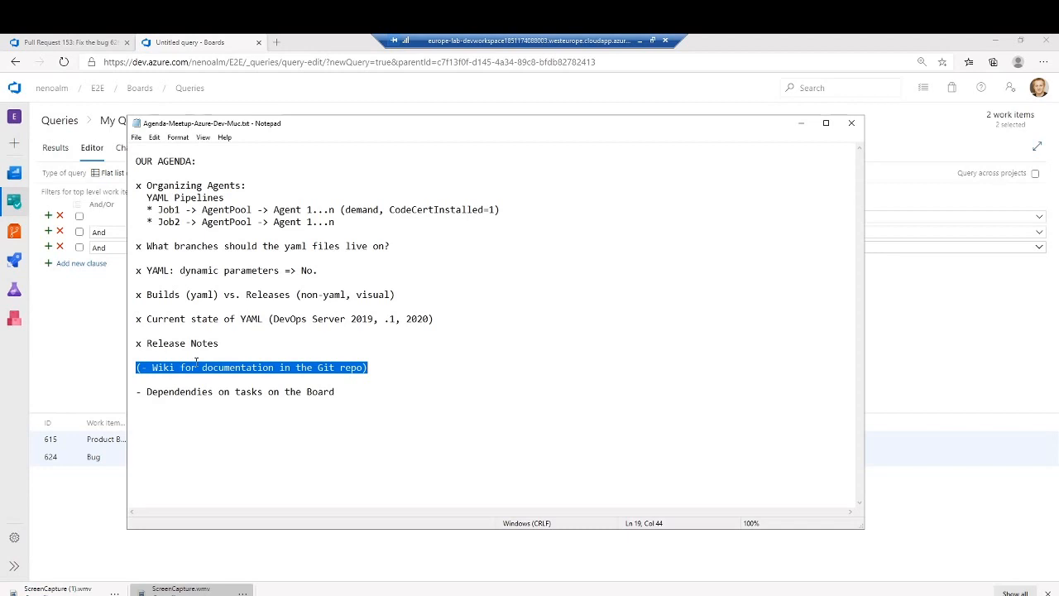
- Return to the browser, keep the unsaved query open, and show the e2e-aspnetcore3 repository files from the pull request page
click(14, 231)
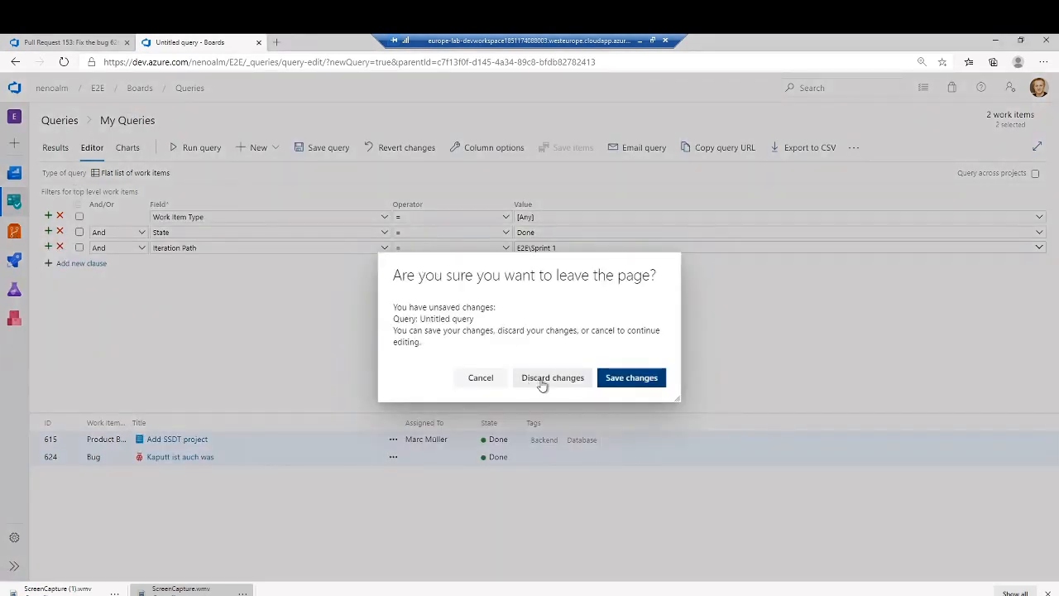
click(480, 377)
click(76, 41)
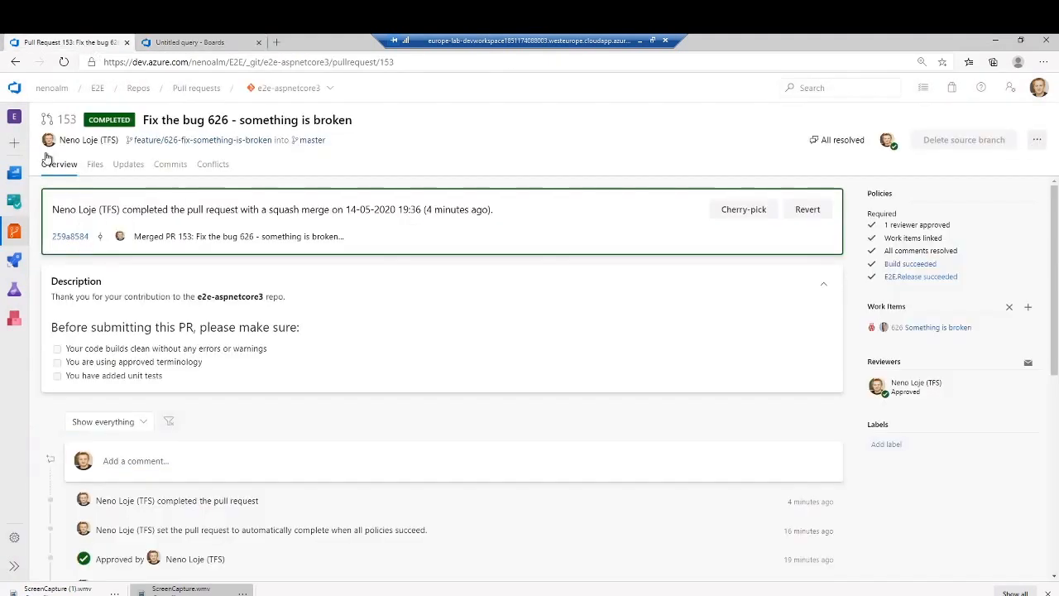
click(17, 235)
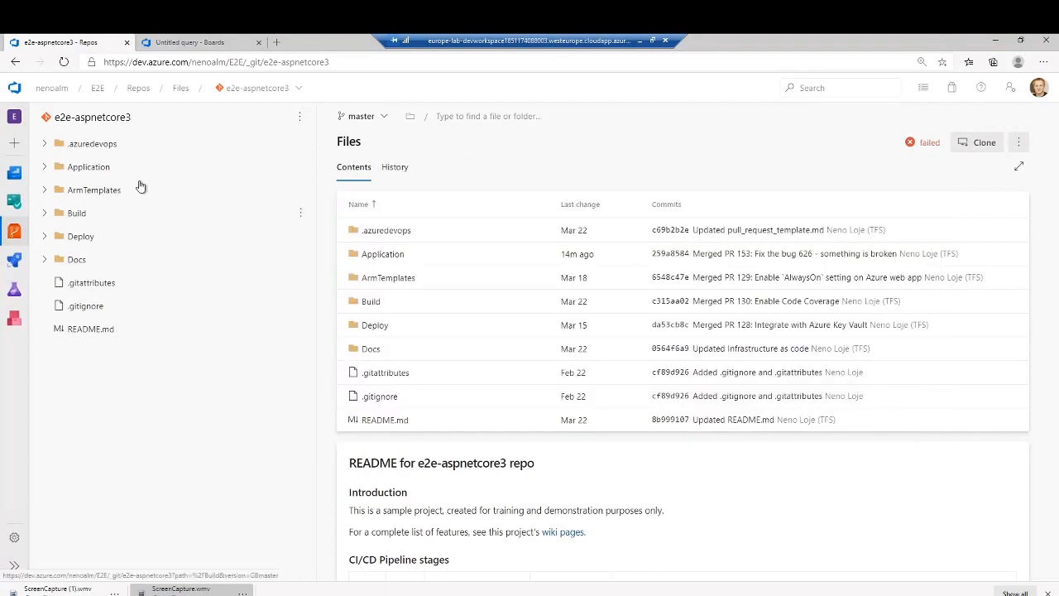
- Open the project's wiki in a separate browser tab and switch to it
mouse_move(11, 180)
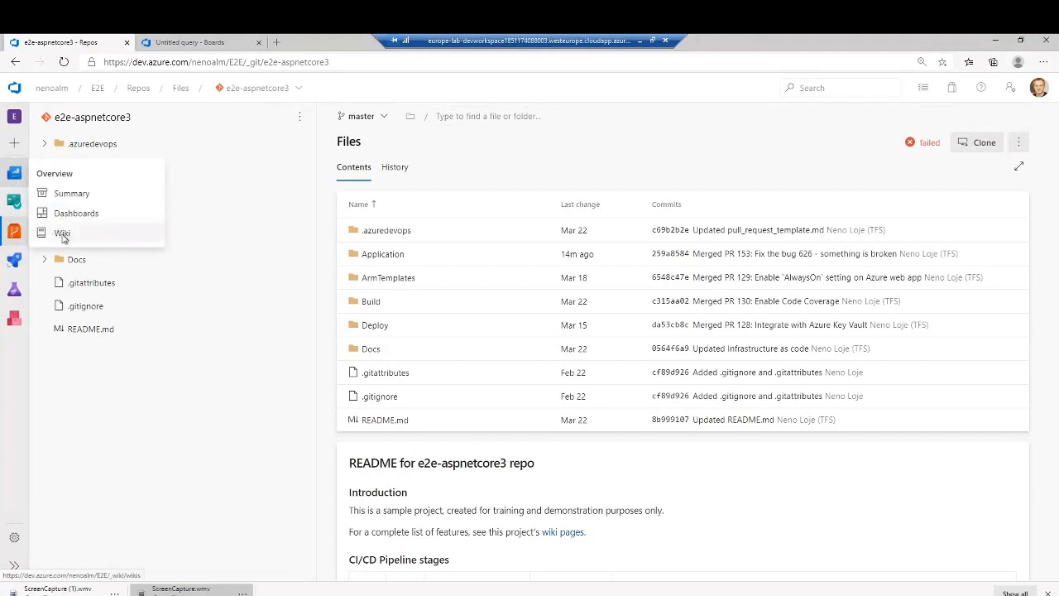
right_click(62, 236)
click(99, 243)
click(319, 41)
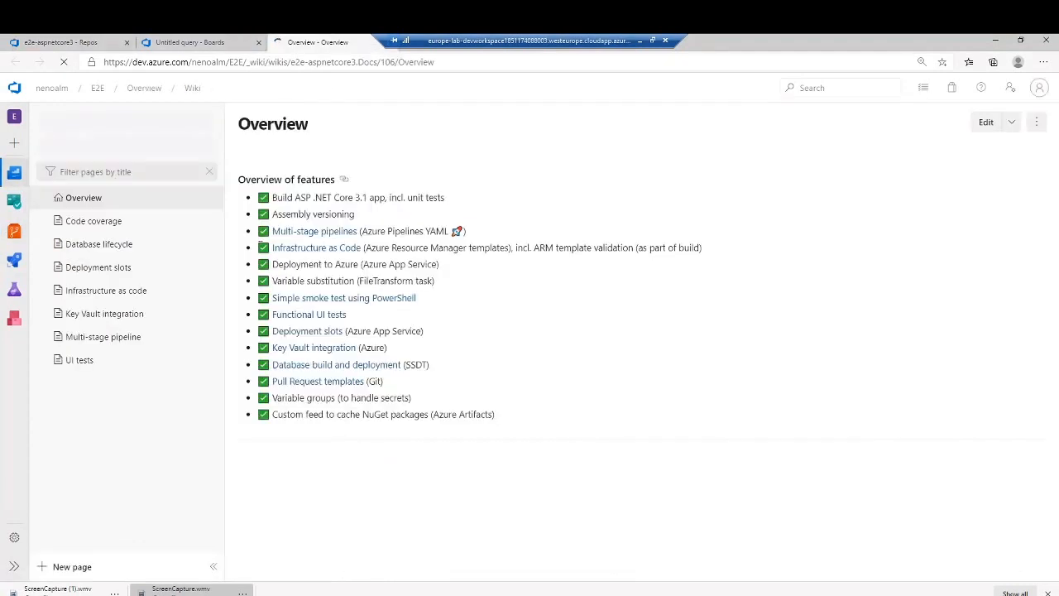
- Start publishing code as a wiki, choosing the e2e-aspnetcore3 repository and its master branch
click(97, 123)
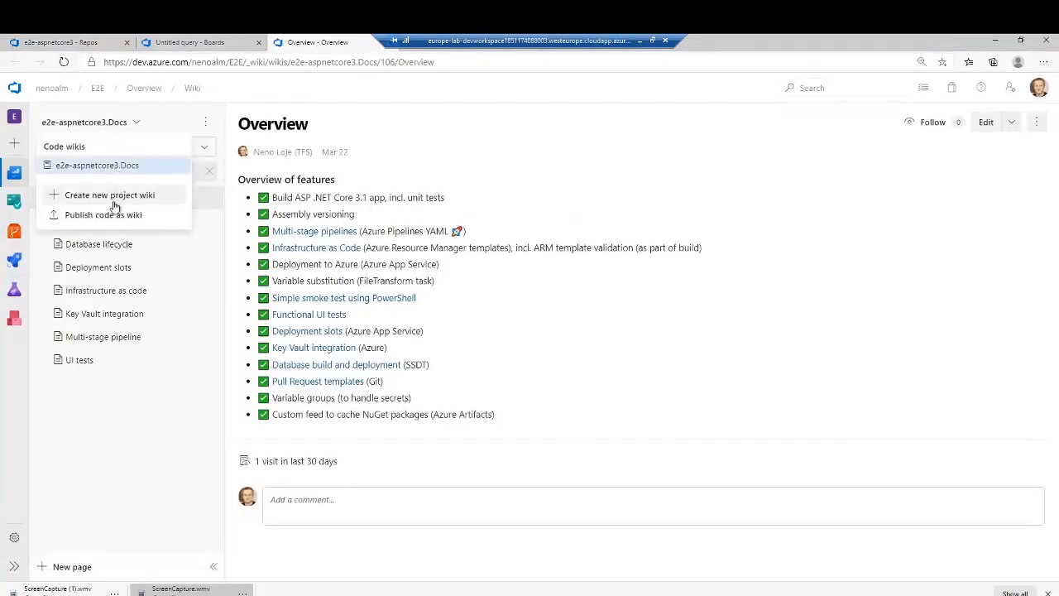
click(83, 217)
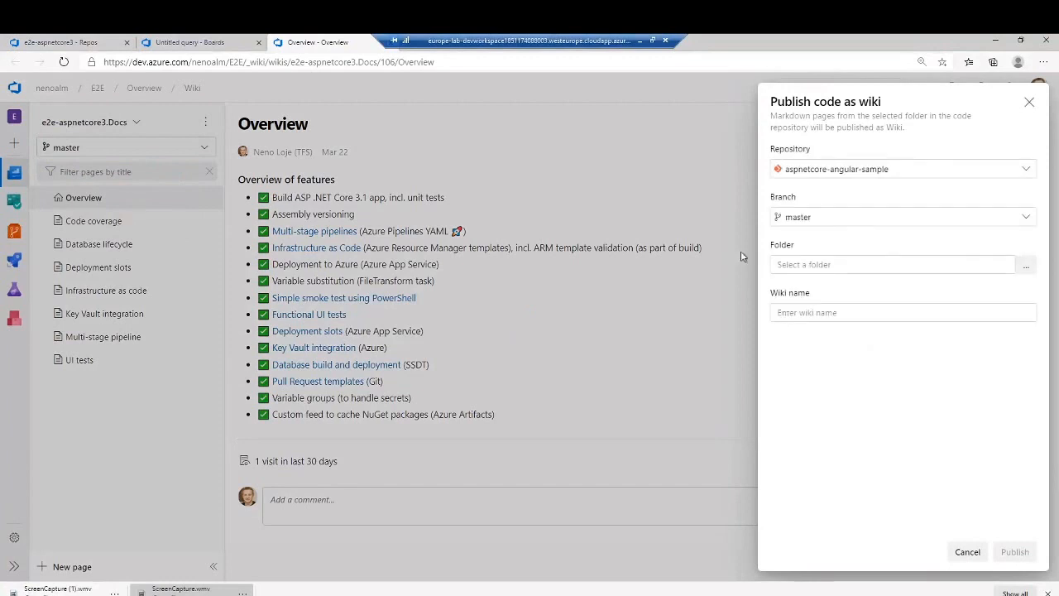
click(898, 171)
scroll(899, 321, down, 3)
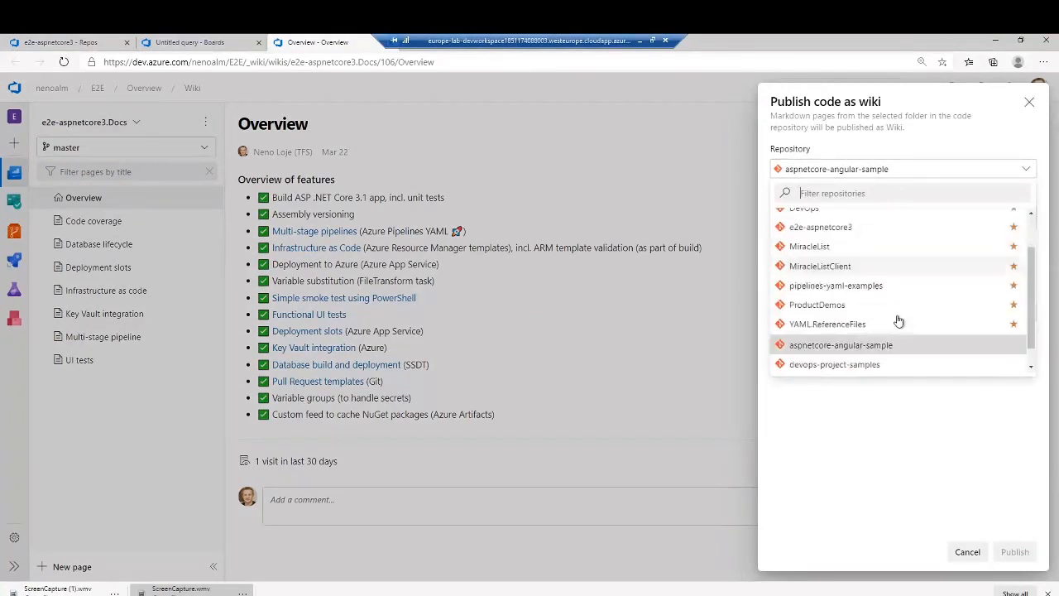
scroll(899, 322, up, 3)
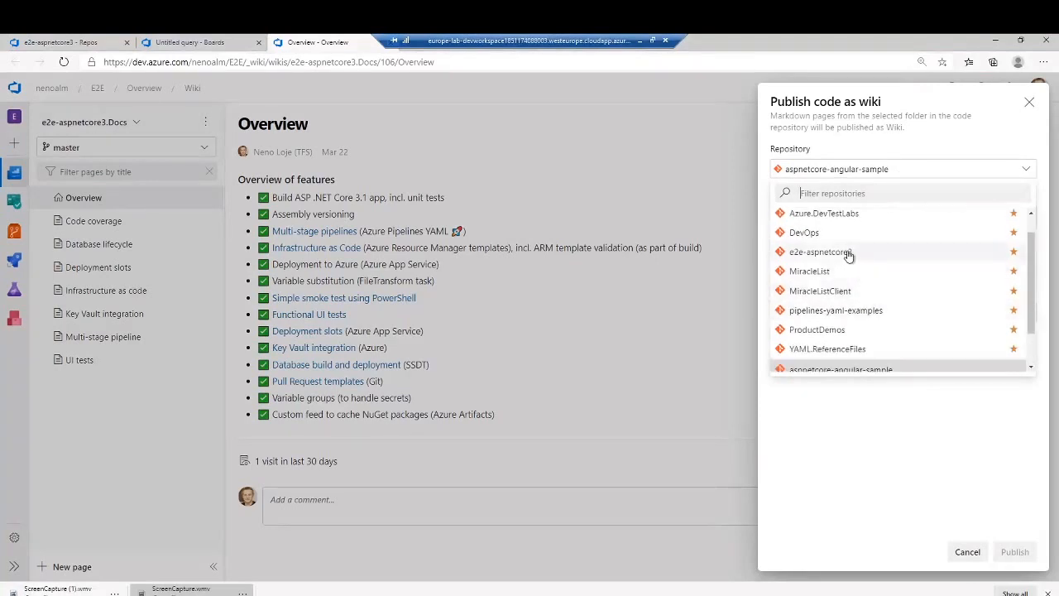
click(848, 255)
click(821, 219)
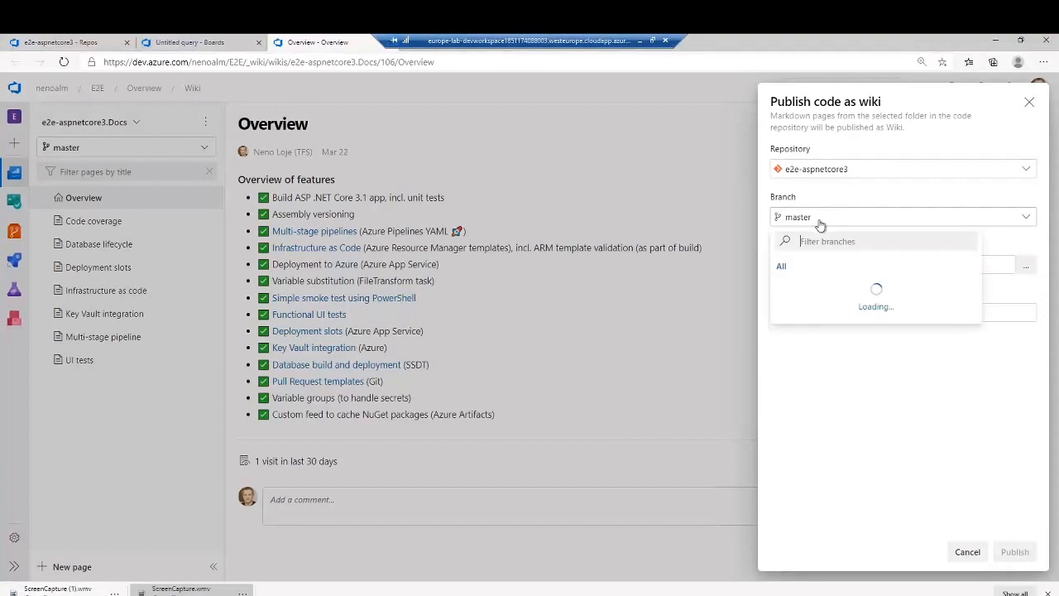
click(815, 266)
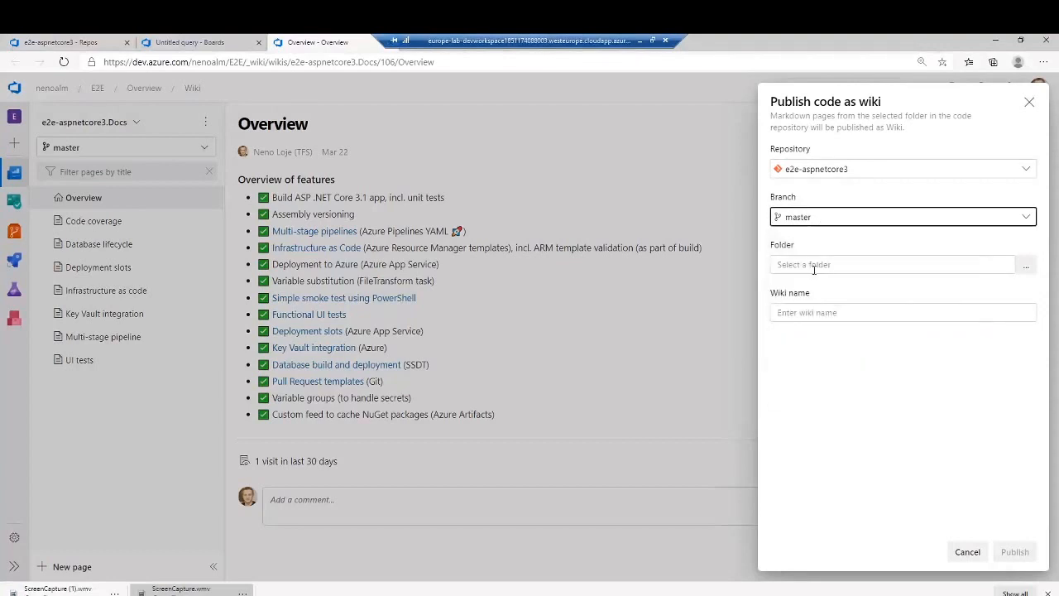
- Choose the Docs folder of the repository as the source for the published wiki
click(905, 264)
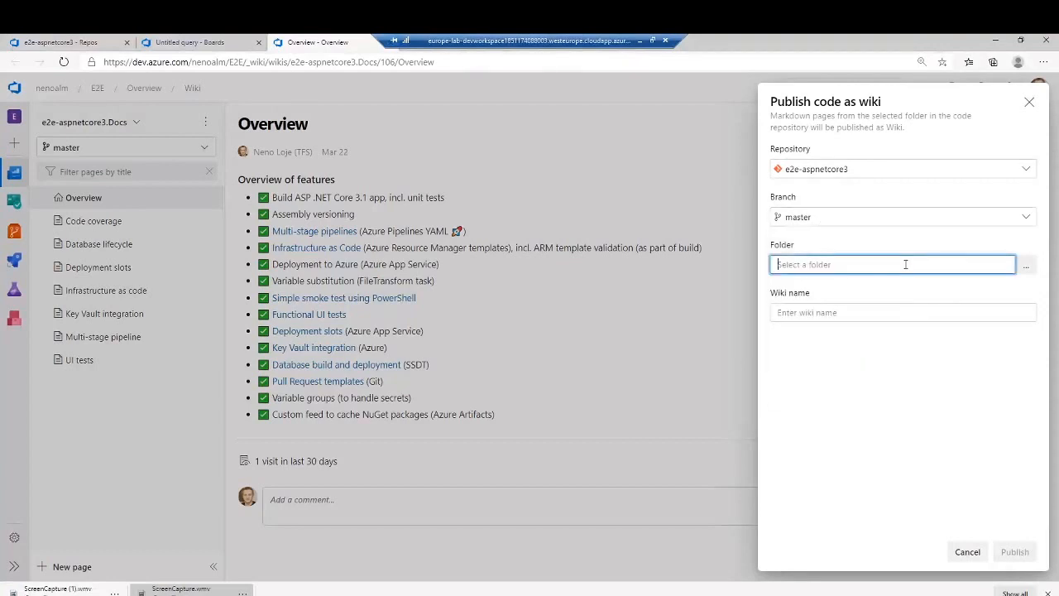
click(1025, 266)
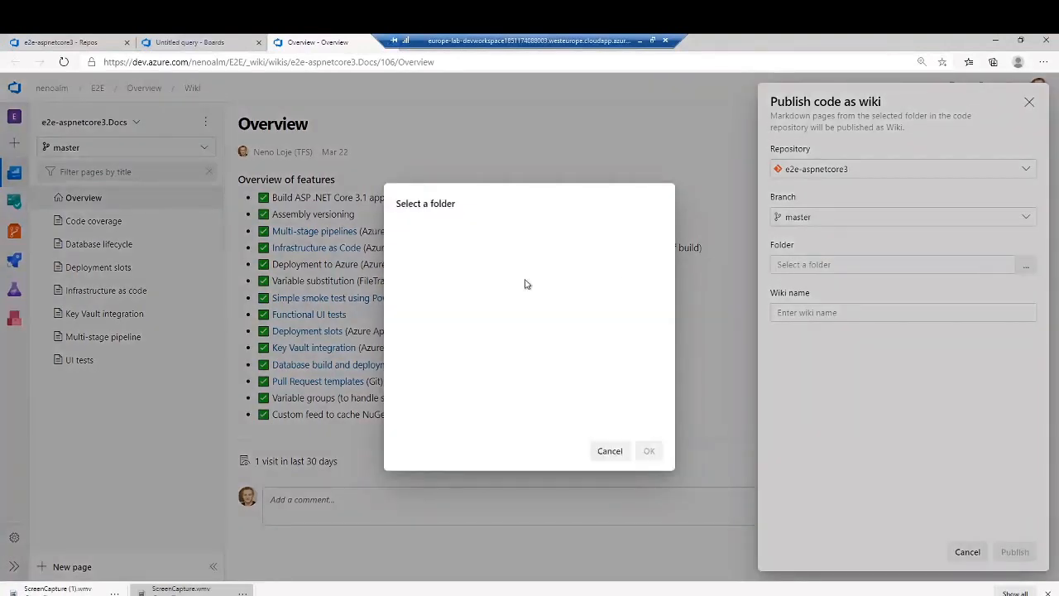
click(451, 353)
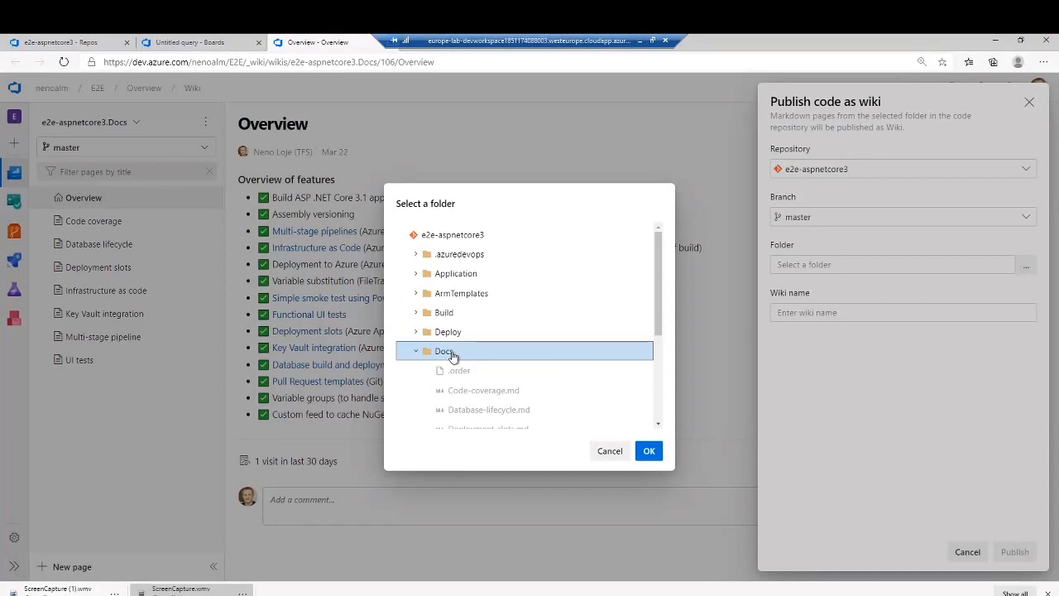
click(453, 355)
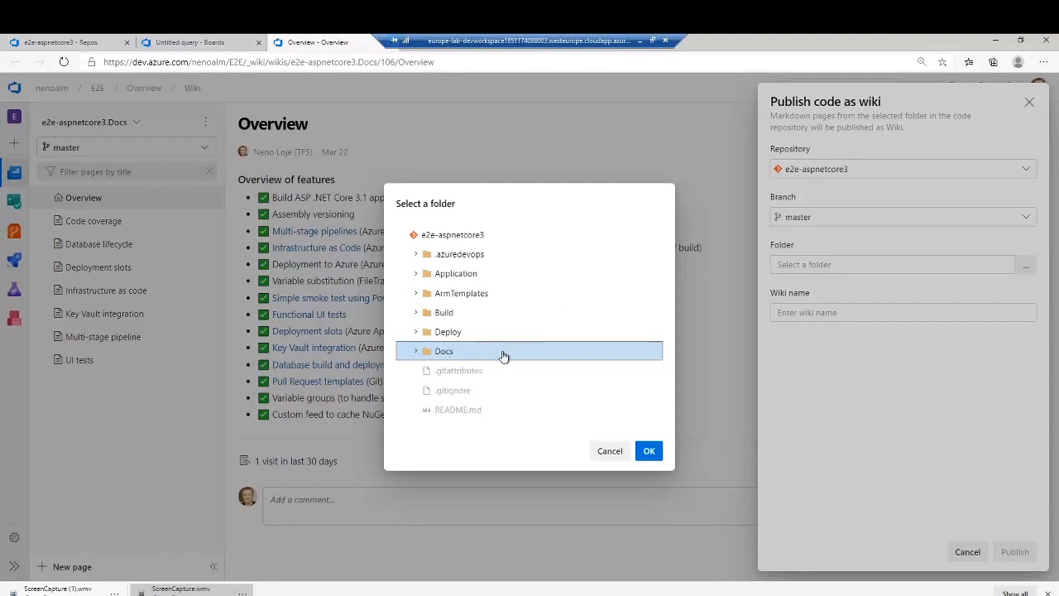
click(504, 356)
click(650, 452)
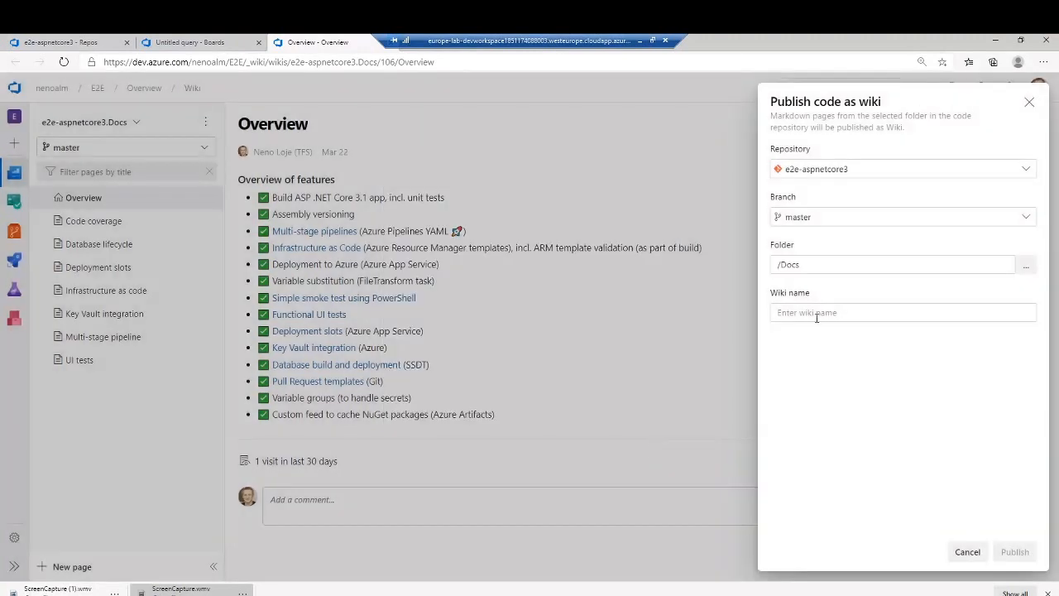
- Name the wiki My New Wiki and dismiss the form without publishing
click(817, 317)
text(My )
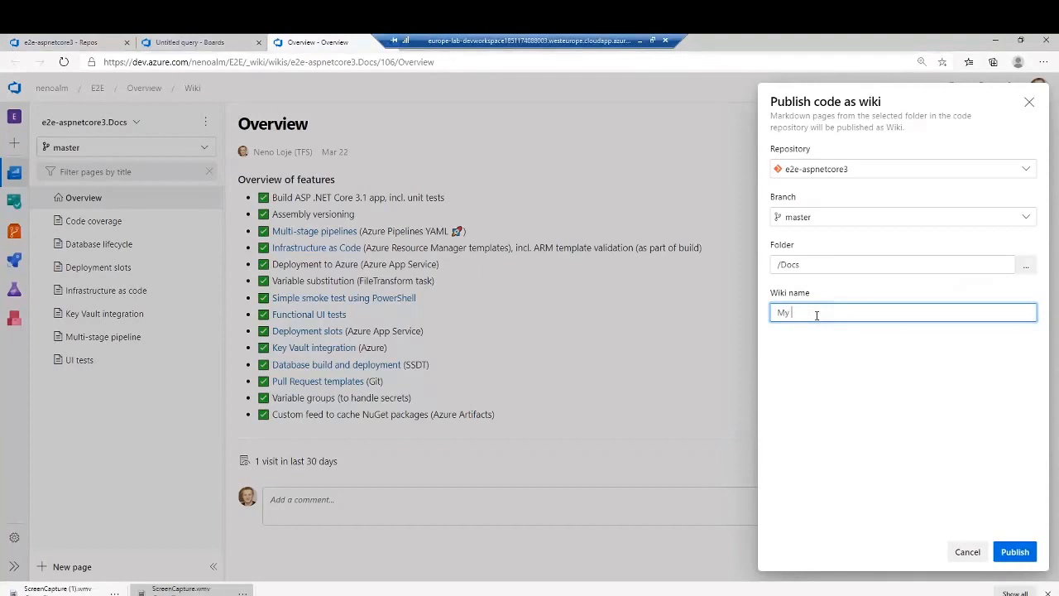
text(New Wiki)
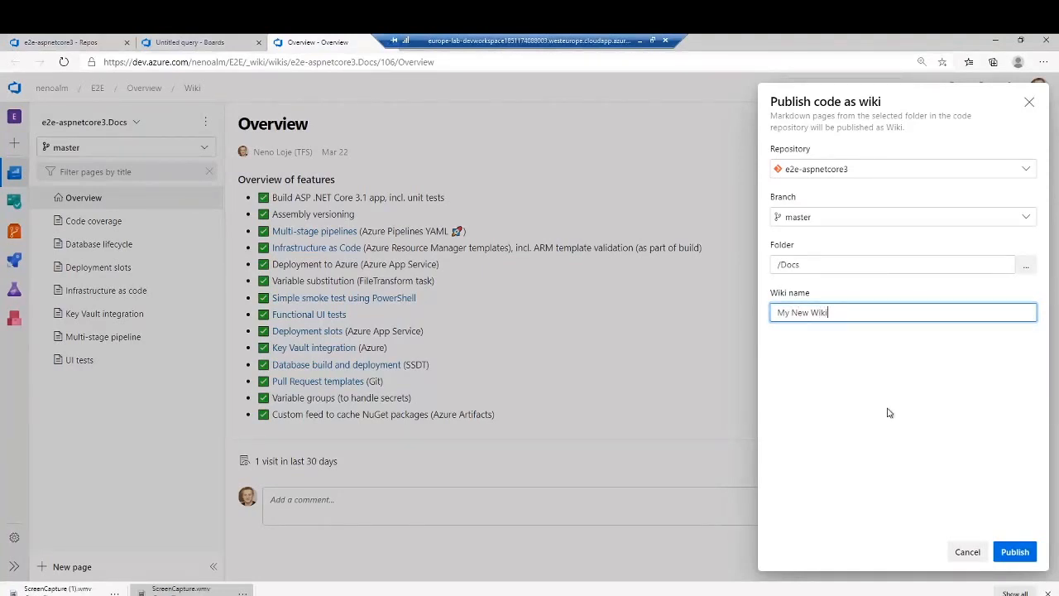
click(1031, 102)
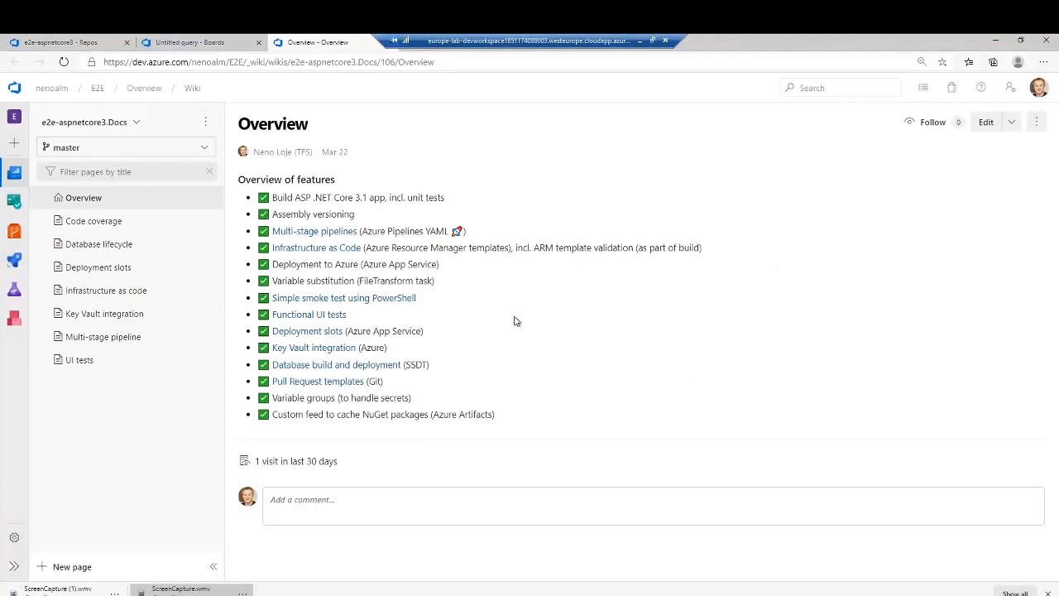
- Examine the Markdown files in the Docs folder of the e2e-aspnetcore3 repository, and collapse the folder
click(82, 43)
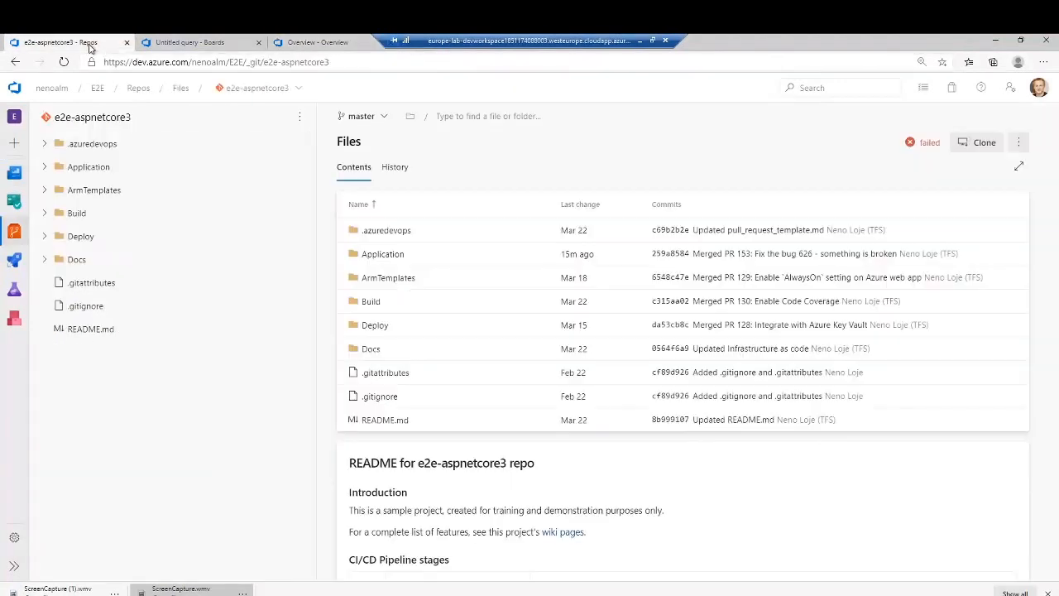
click(91, 263)
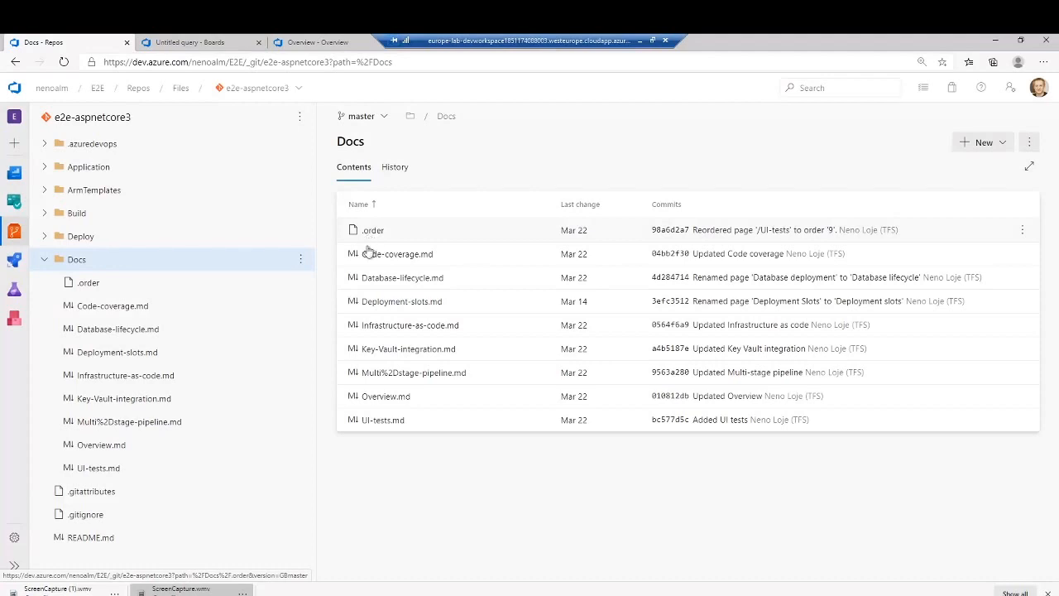
click(43, 261)
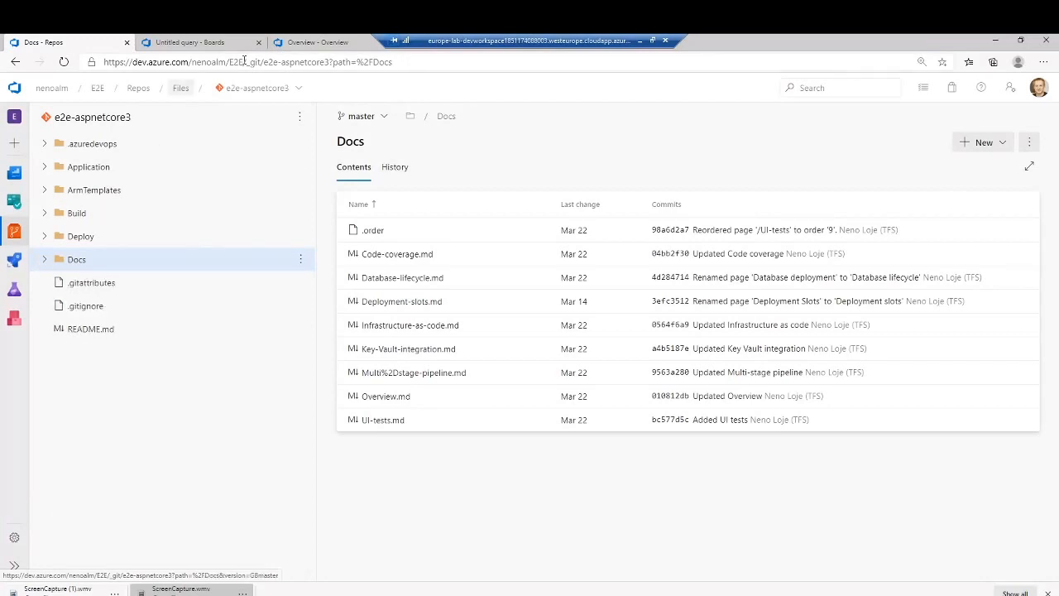
- Return to the published wiki and open its Database lifecycle page for editing
click(311, 42)
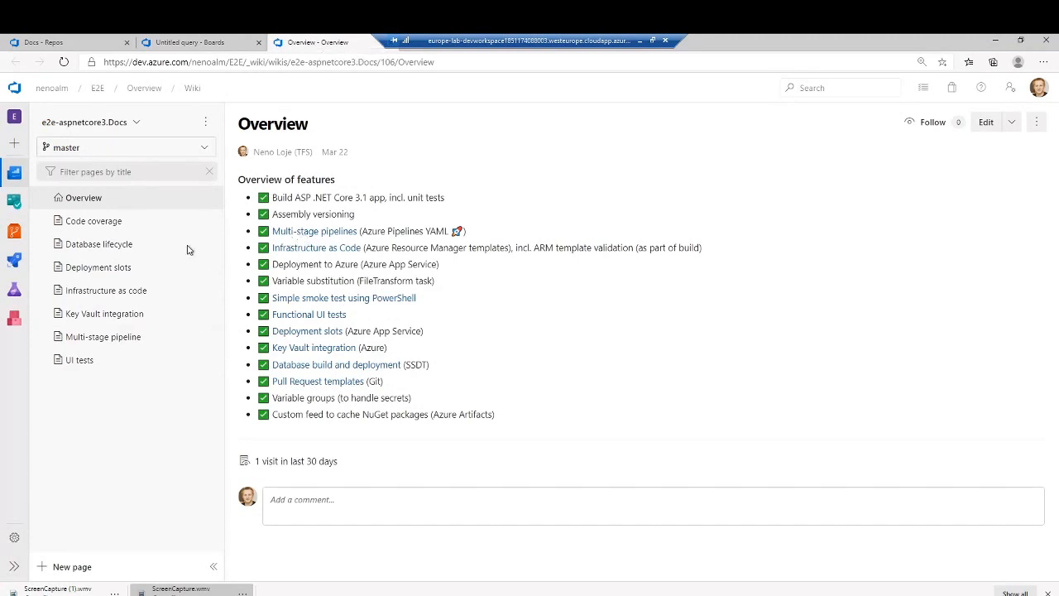
click(120, 221)
click(144, 243)
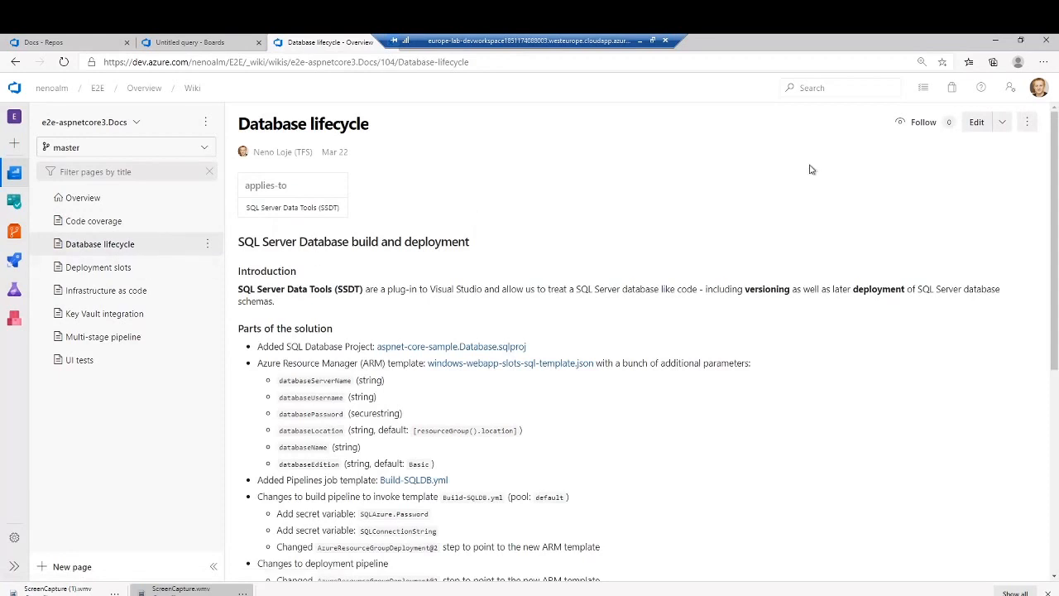
click(976, 129)
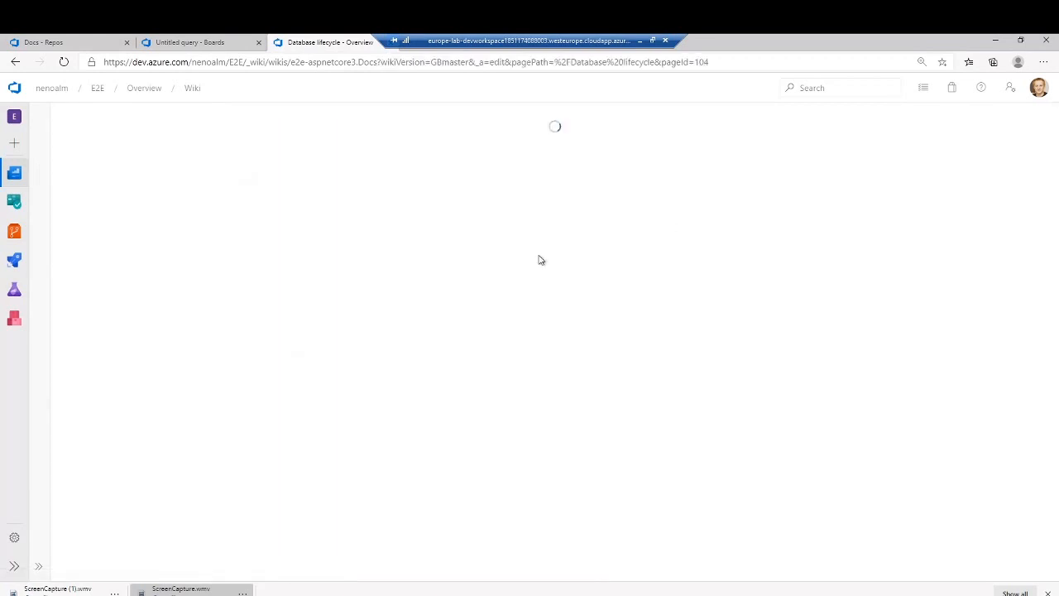
- Examine the Database lifecycle page's Markdown source alongside its preview, and close the editor without changing the page
click(229, 247)
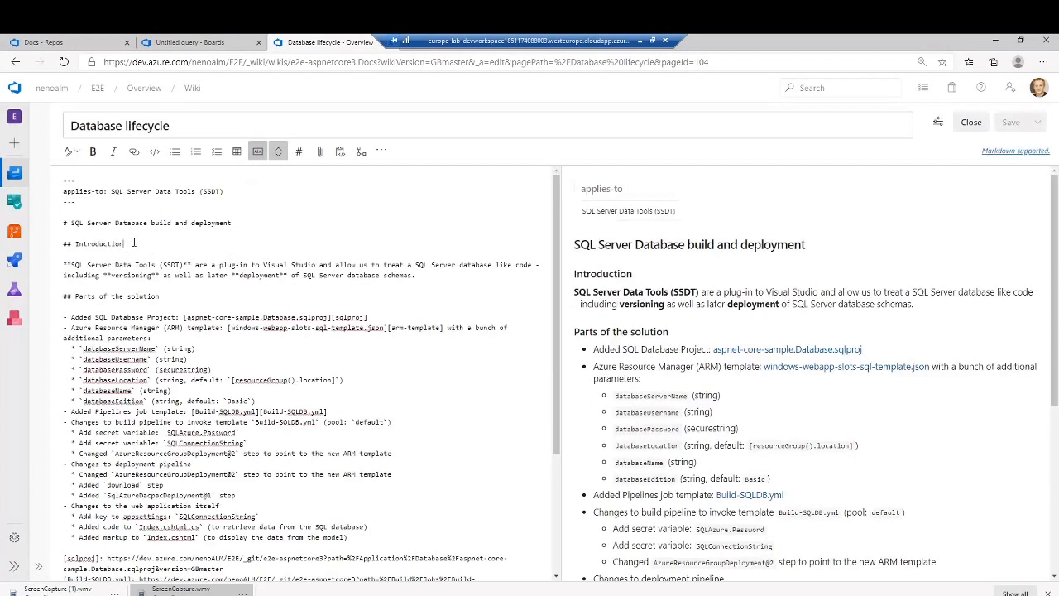
text(ee)
key(BackSpace)
key(BackSpace)
scroll(330, 358, down, 3)
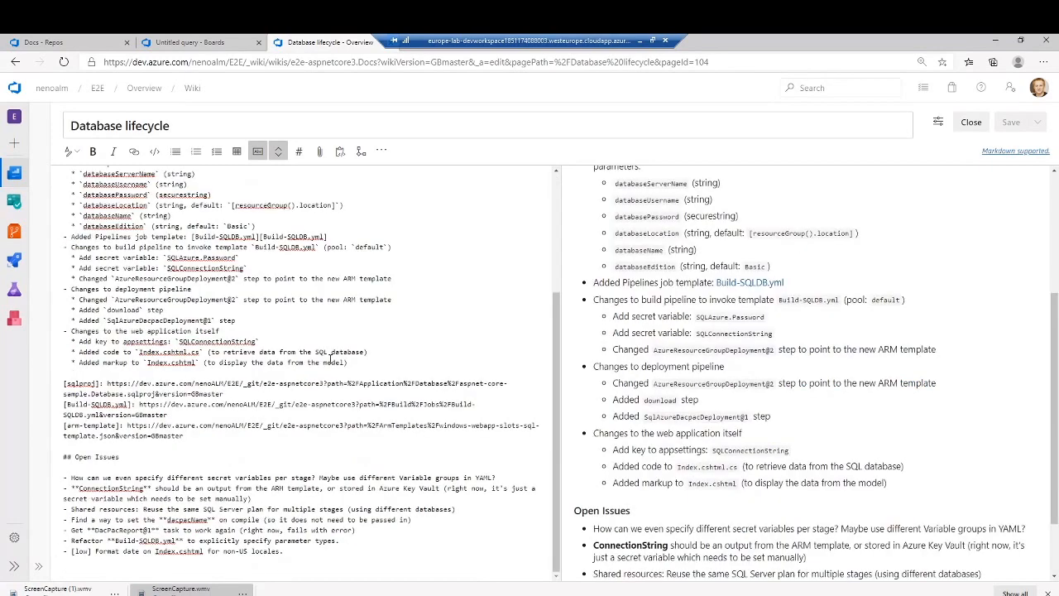
scroll(345, 293, up, 3)
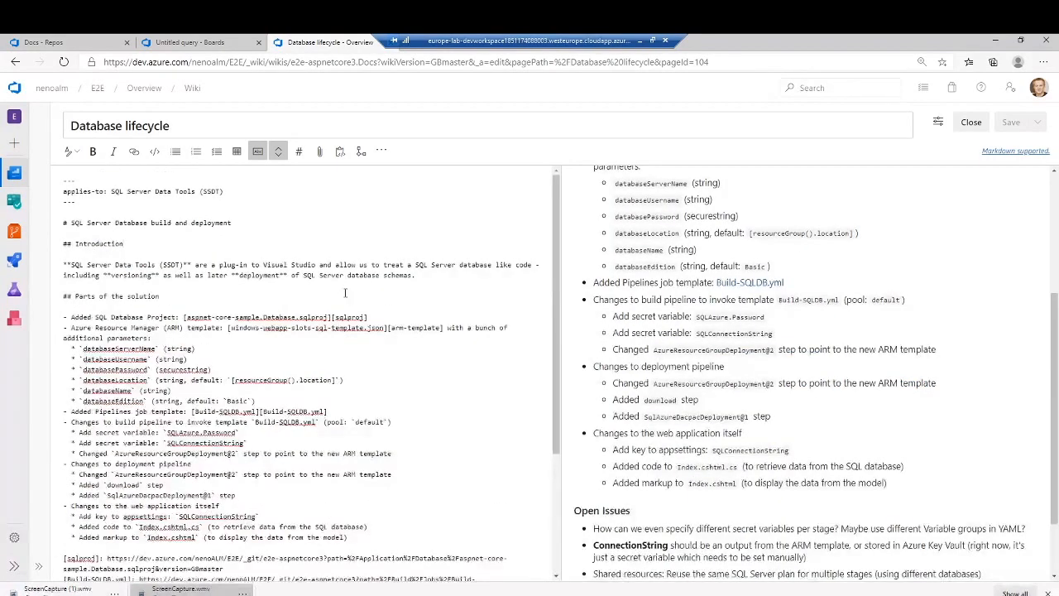
click(367, 380)
click(971, 122)
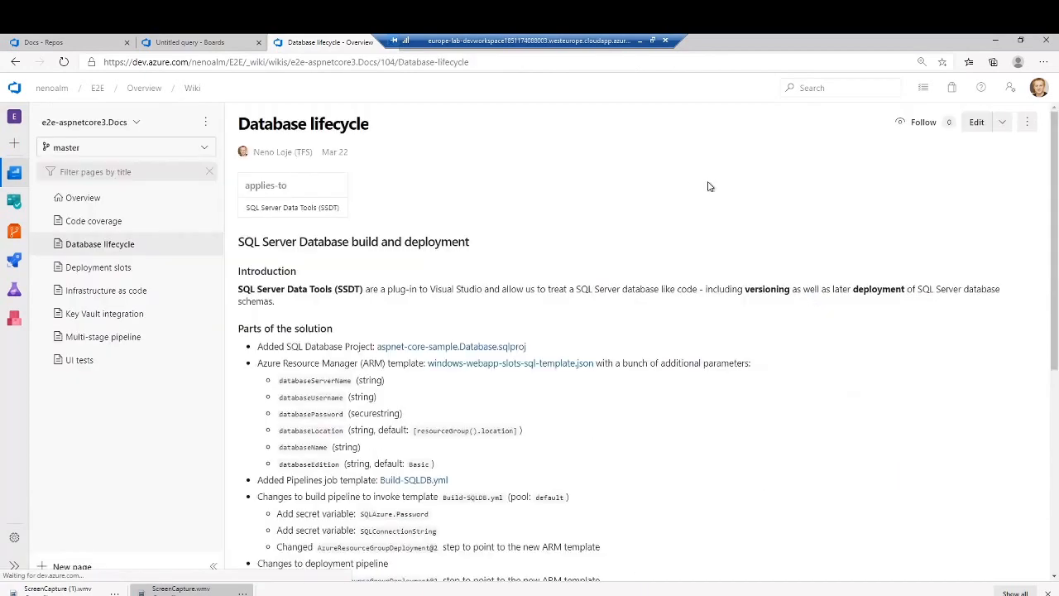
- View the wiki's Overview page and open the Code coverage page
click(99, 220)
click(96, 198)
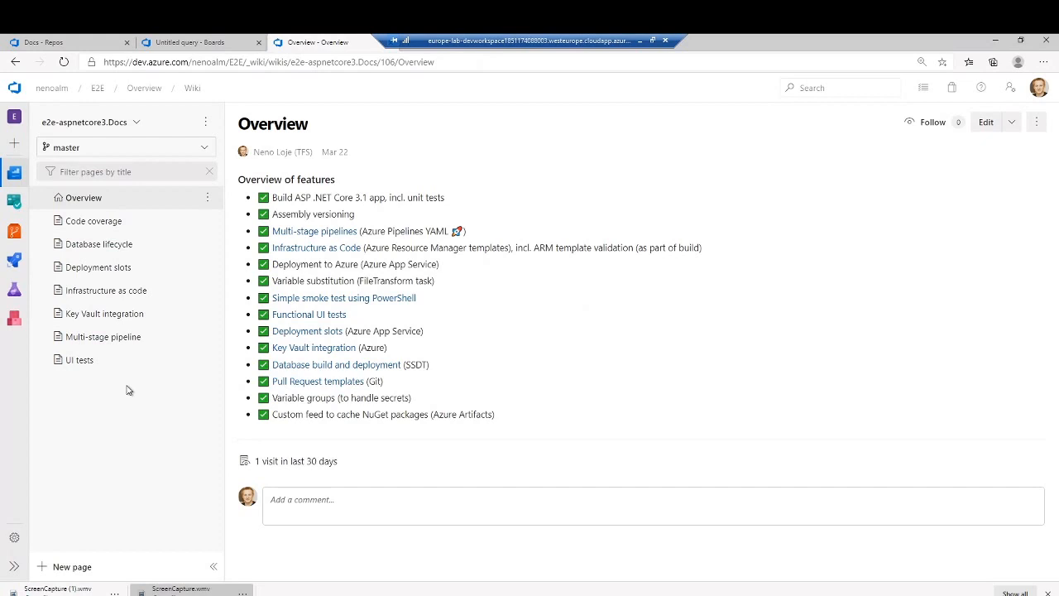
click(138, 227)
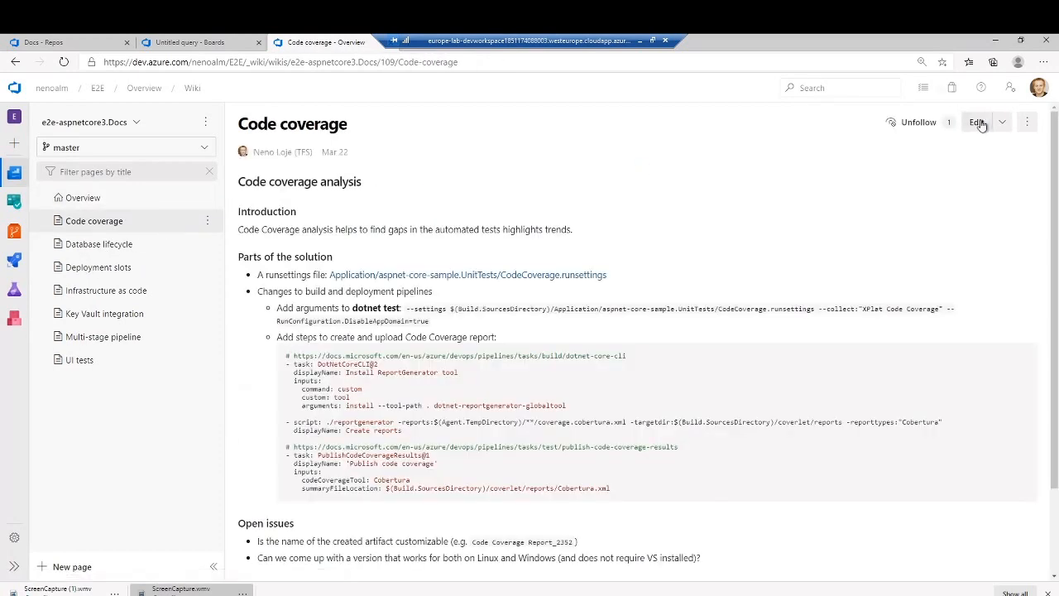
- Examine the Code coverage page's Markdown source next to its preview, and close the editor without changes
click(976, 122)
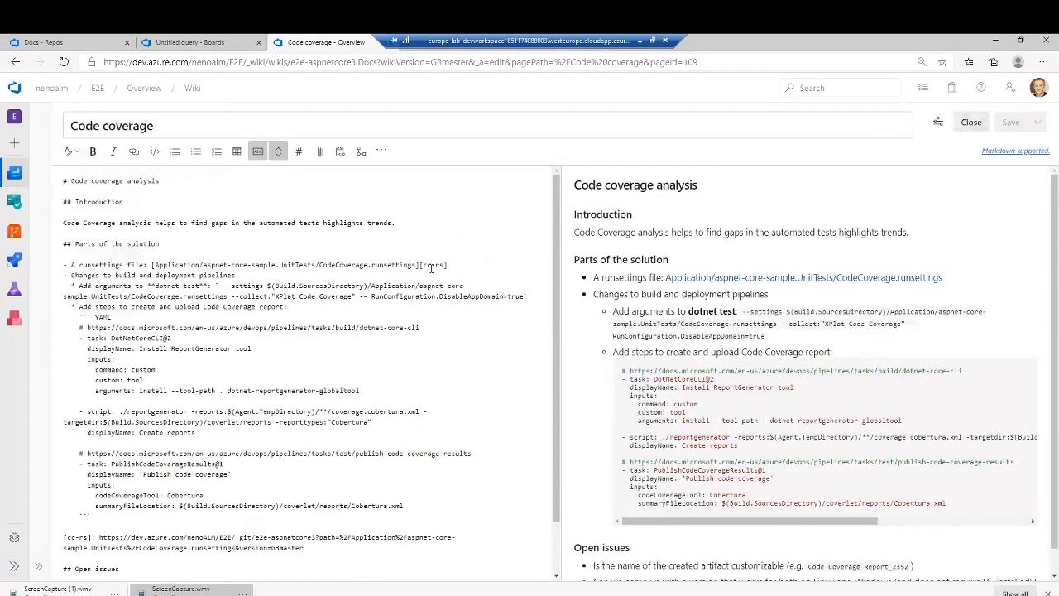
scroll(163, 302, down, 2)
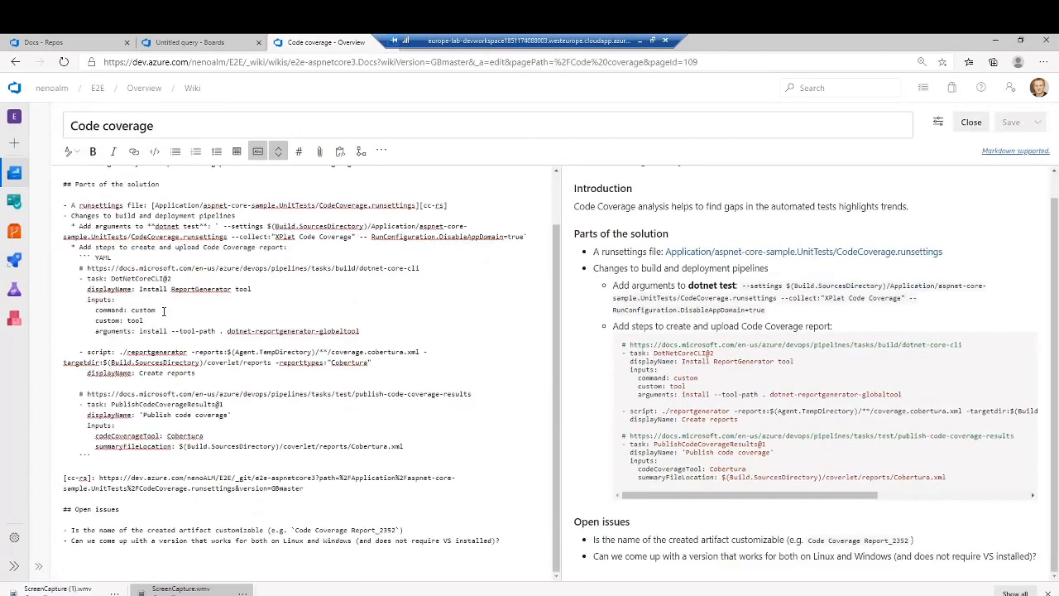
scroll(167, 385, up, 2)
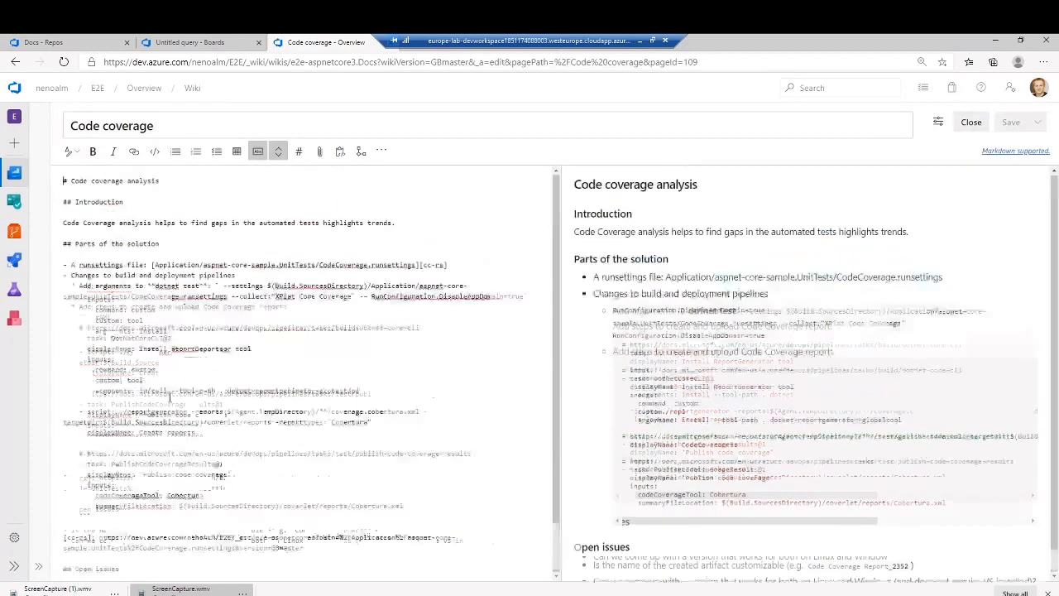
click(971, 121)
- View the Key Vault integration page and its Markdown source, close the editor unchanged, and return to the wiki's Overview page
click(130, 315)
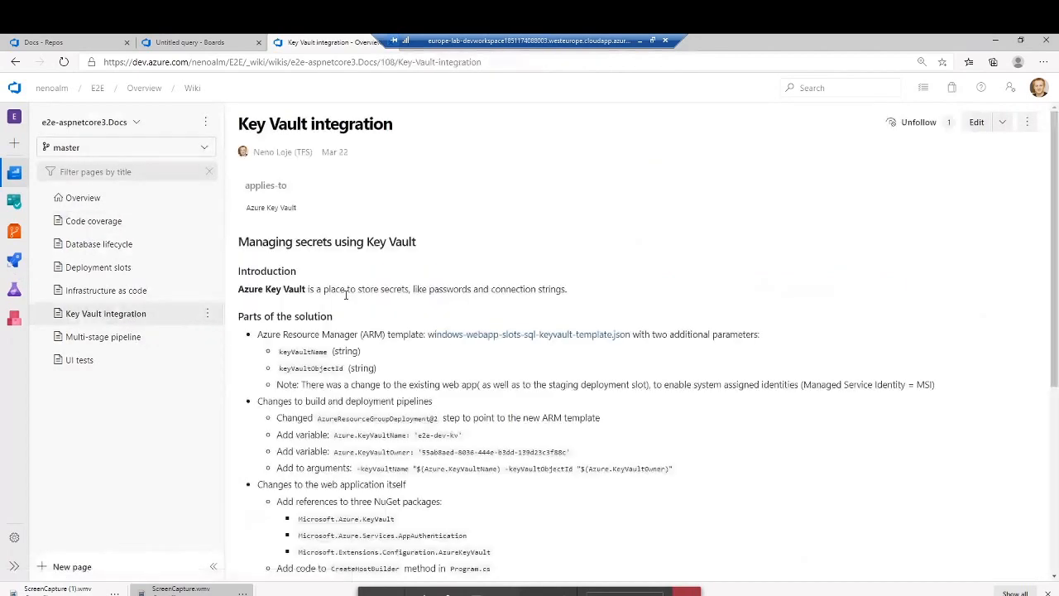
click(979, 123)
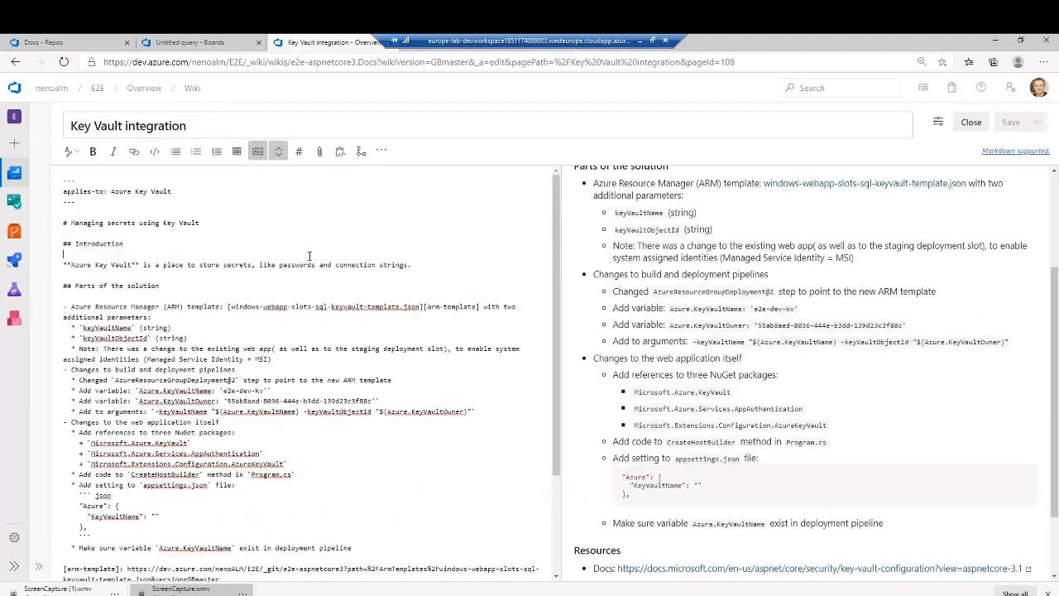
click(961, 122)
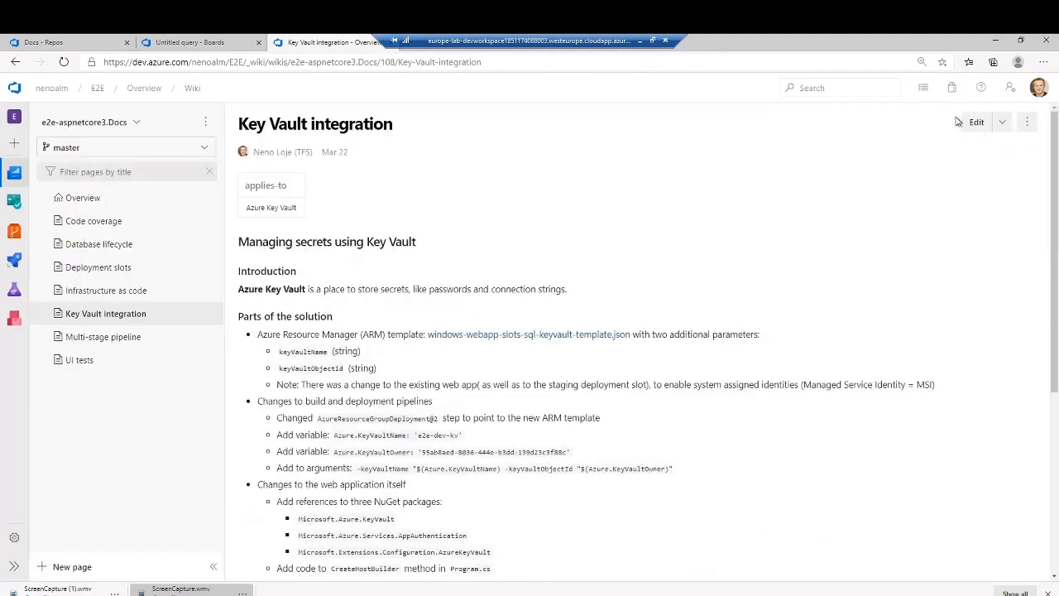
click(91, 202)
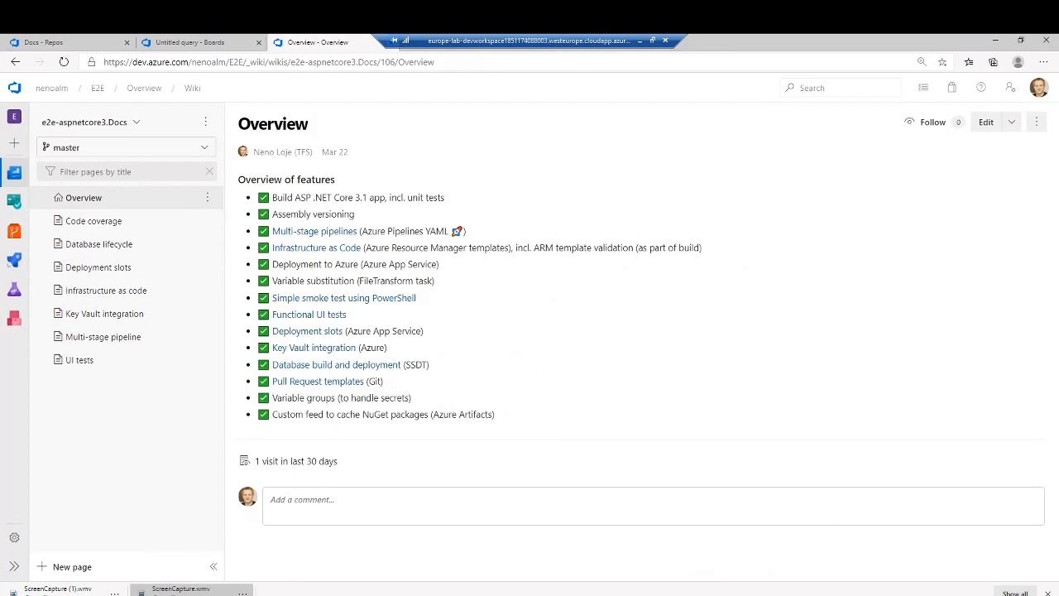
- Switch to the agenda in Notepad, mark the Git repo wiki item with "x", and select the line about task dependencies on the Board
key(alt+Tab)
click(140, 368)
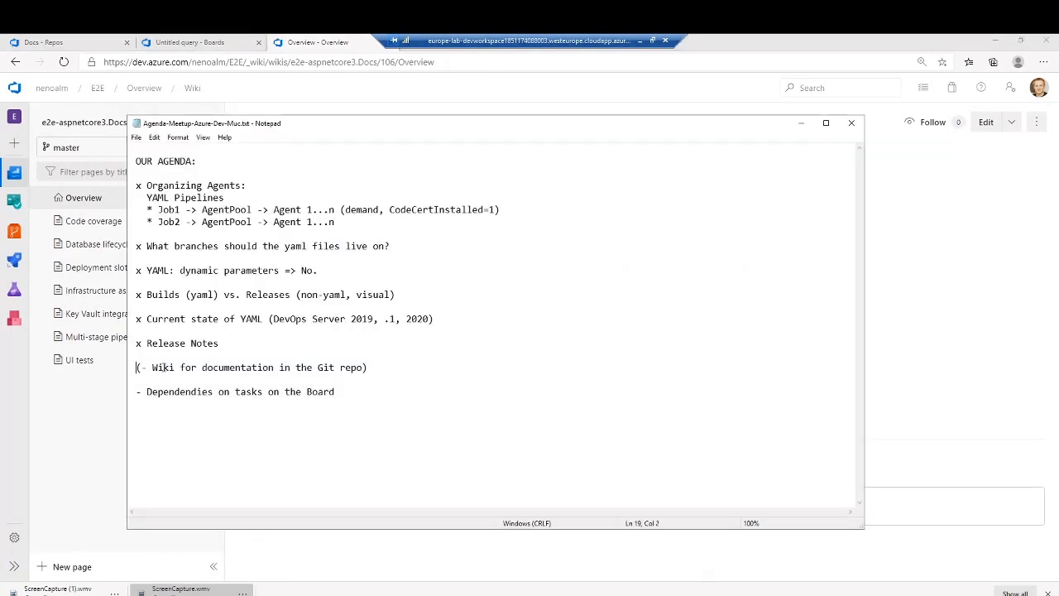
text(x)
key(Down)
key(Down)
key(Home)
key(shift+End)
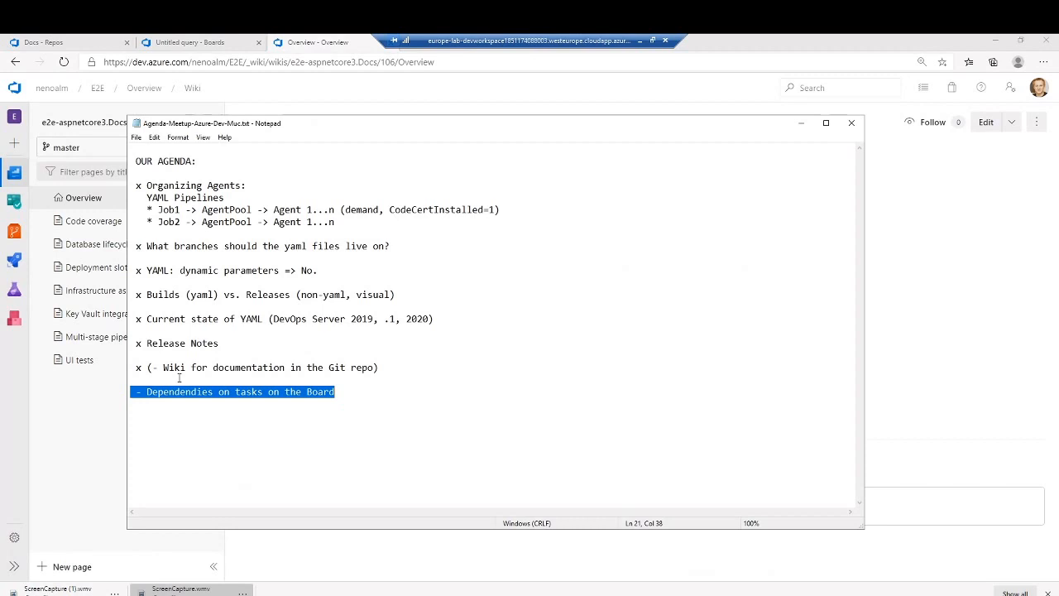
- Switch back to Azure DevOps in the browser and open the Planning Team's backlog items board from the work items list
click(20, 208)
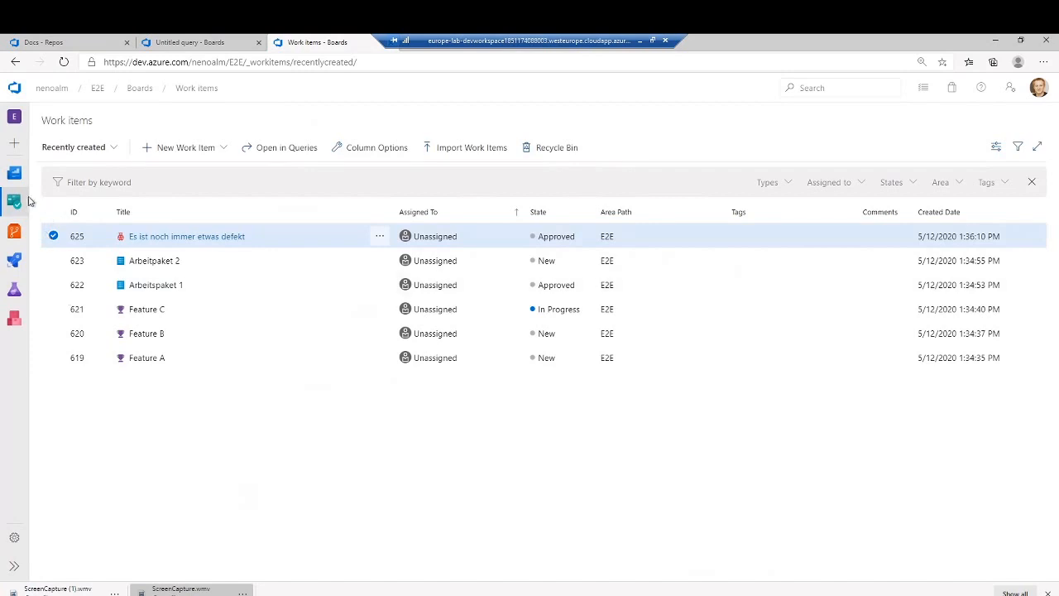
mouse_move(17, 205)
click(72, 248)
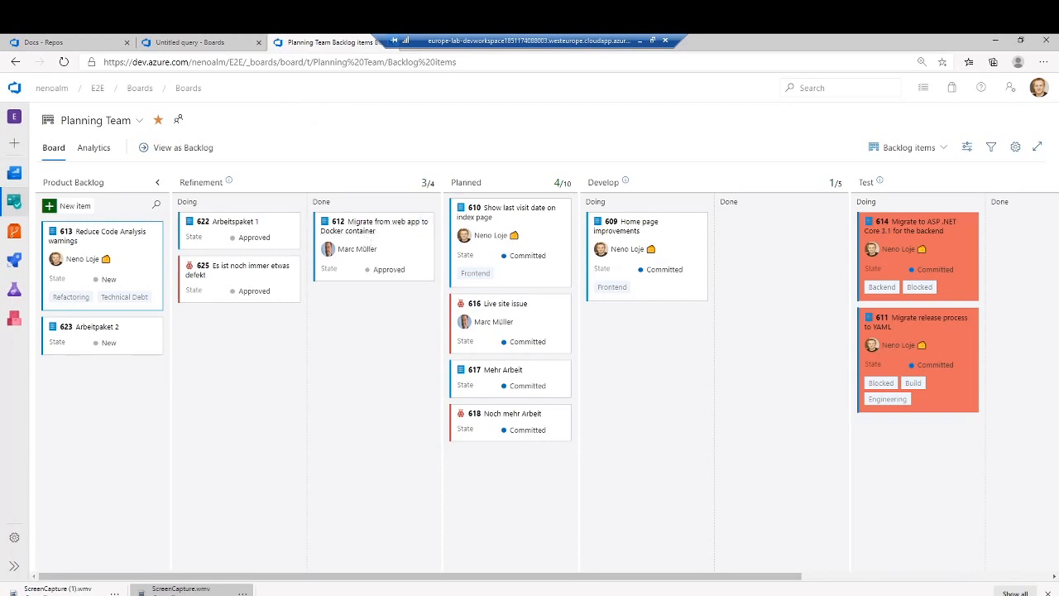
- Return to the Notepad agenda and mark the item about task dependencies on the Board with "x" in place of its dash
key(alt+Tab)
click(149, 402)
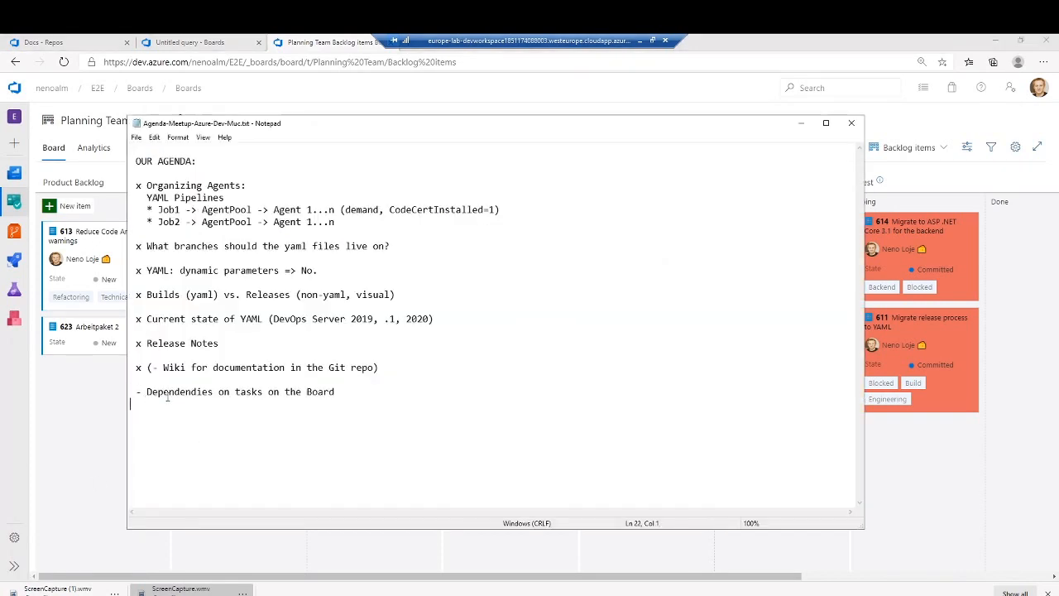
key(Up)
text(x)
key(Down)
key(Down)
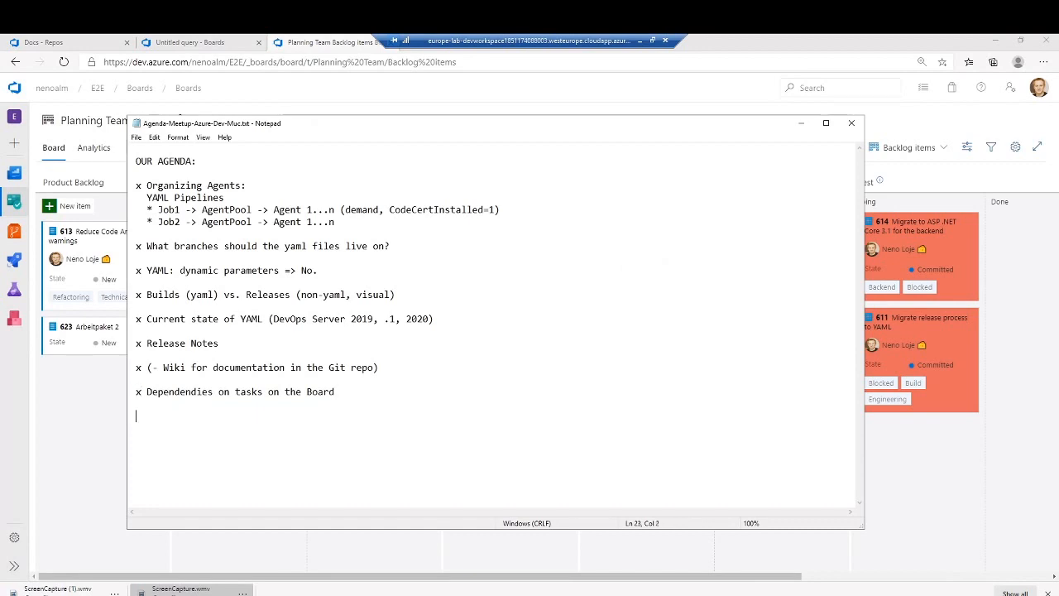